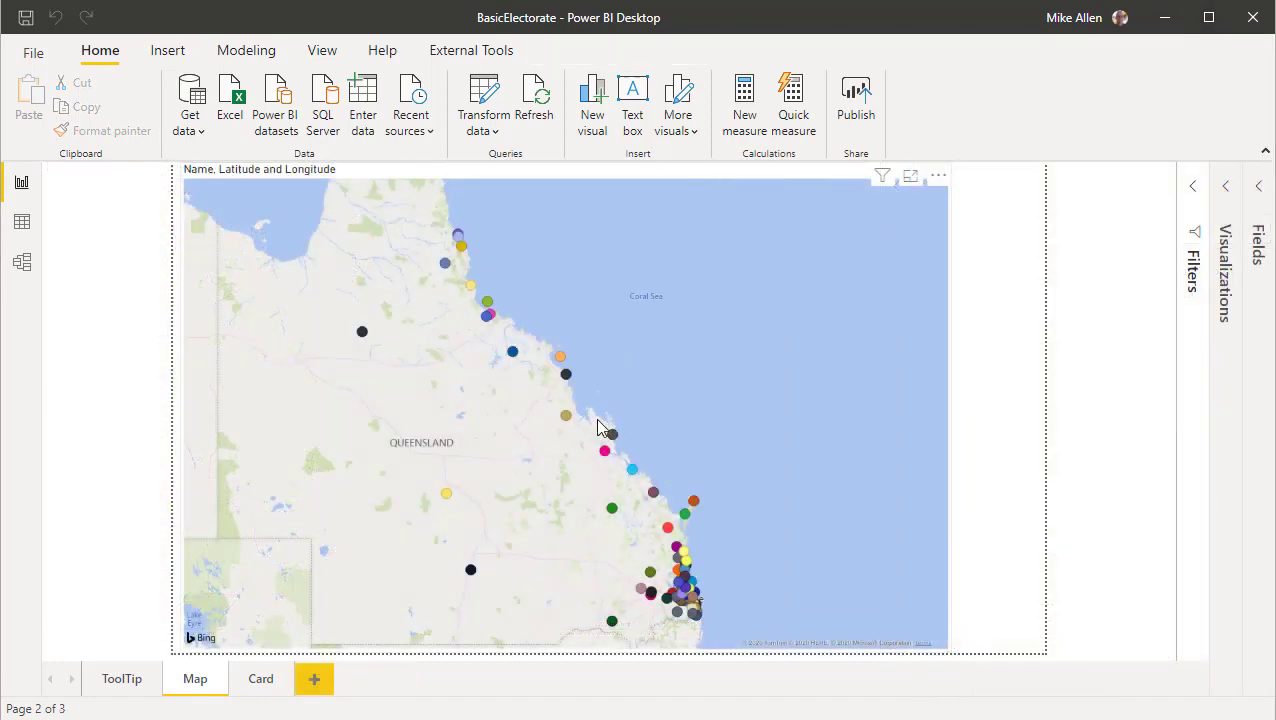
Preview the electorate tooltips of two coastal points on the map, view the Card page, and add a blank report page.
{"action": "mouse_move", "coordinate": [613, 438]}
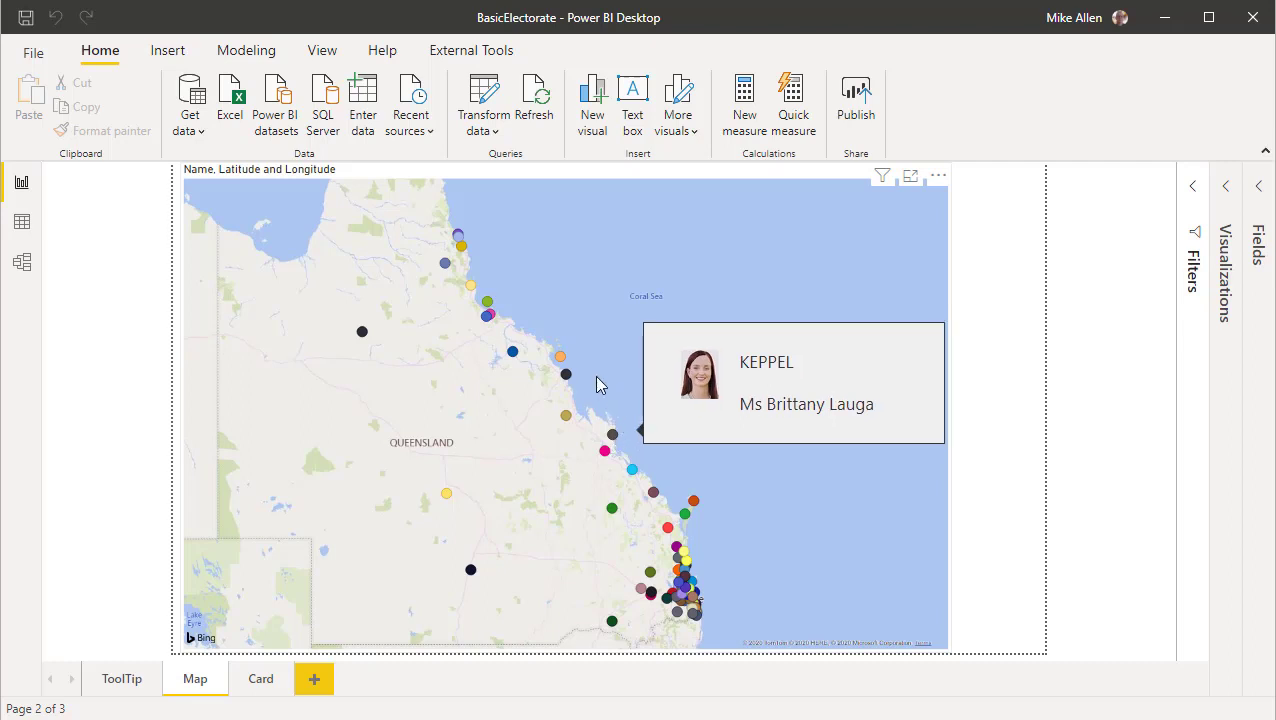
{"action": "mouse_move", "coordinate": [566, 376]}
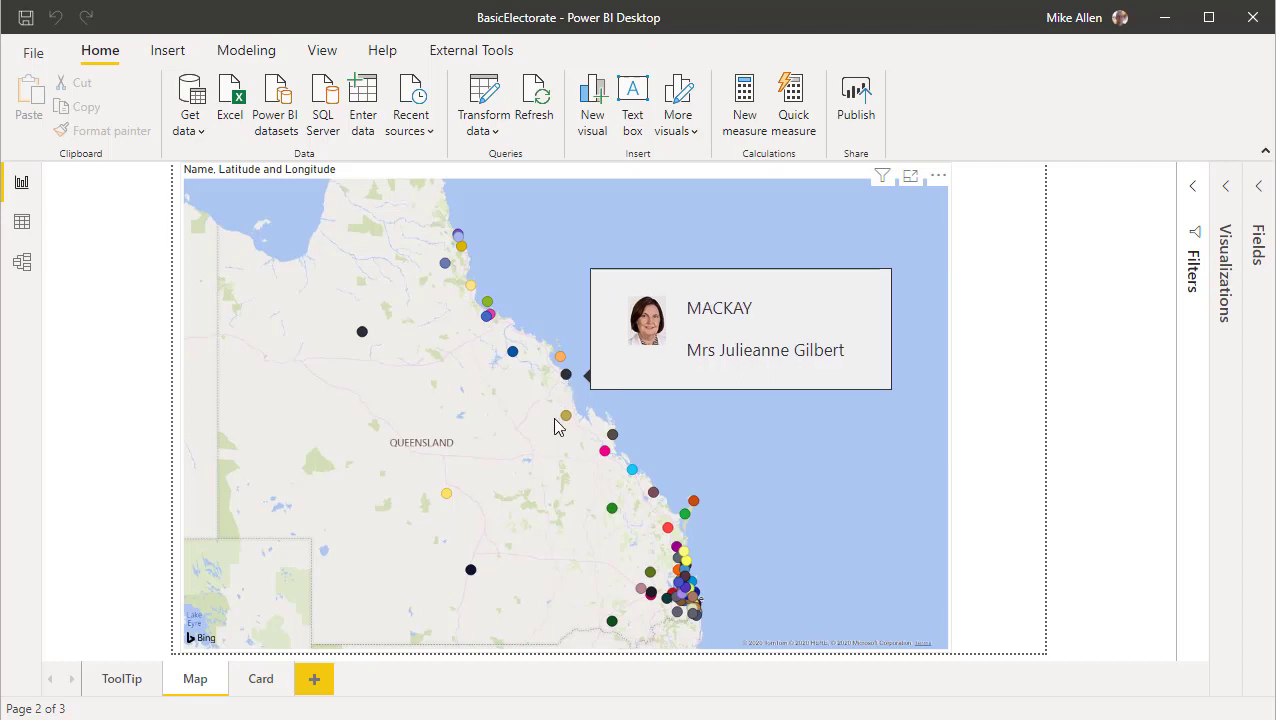
{"action": "left_click", "coordinate": [262, 679]}
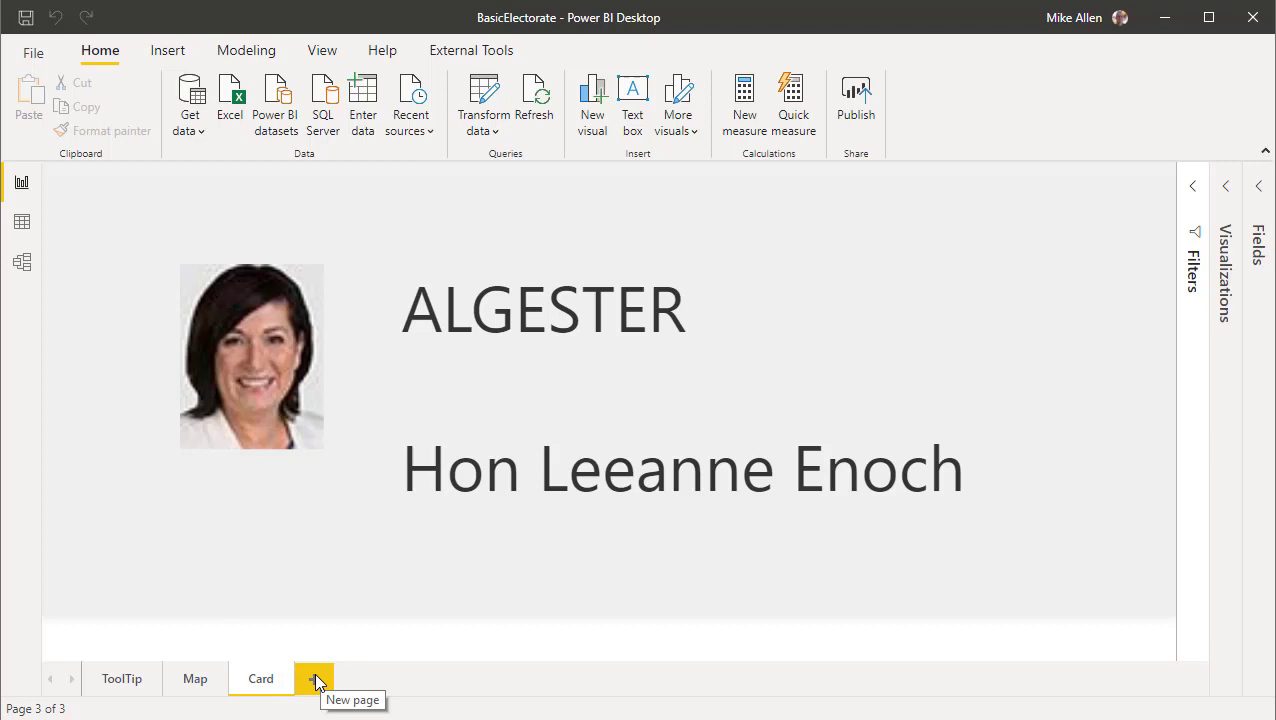
{"action": "left_click", "coordinate": [317, 680]}
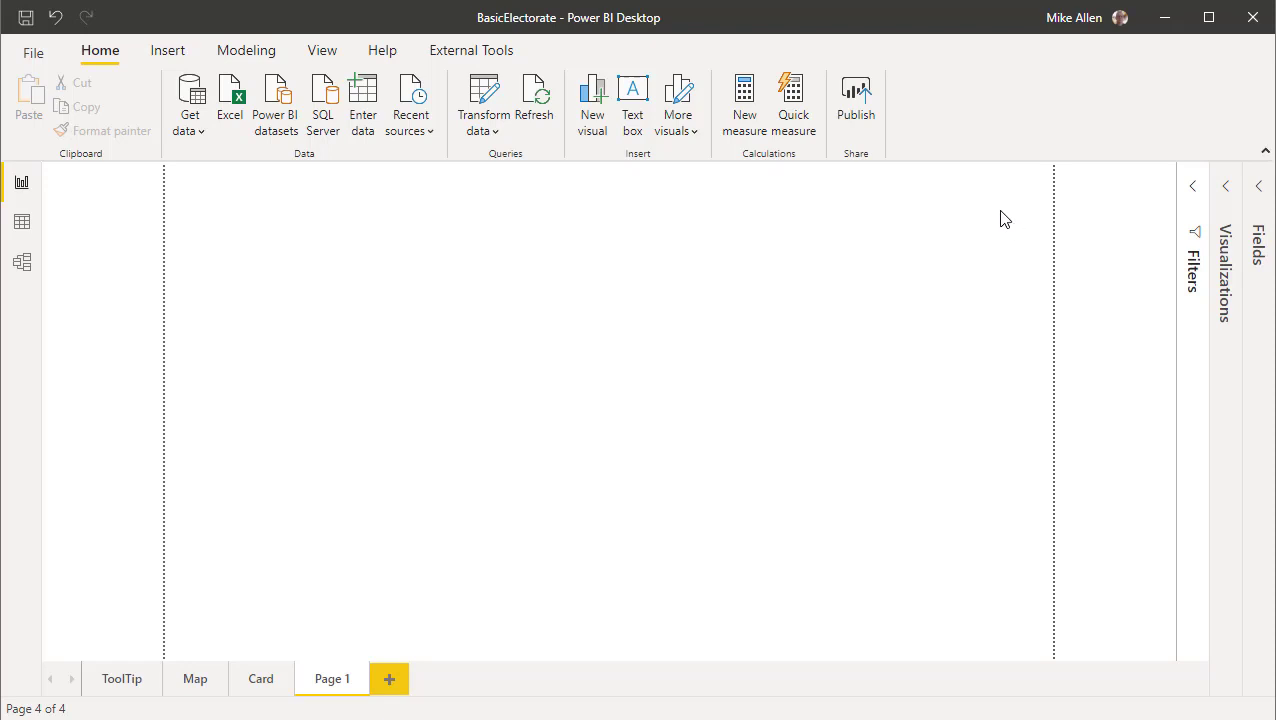
Switch to the Adaptive Cards Designer in Microsoft Edge and add a TextBlock below the photo and member details in the card.
{"action": "mouse_move", "coordinate": [278, 719]}
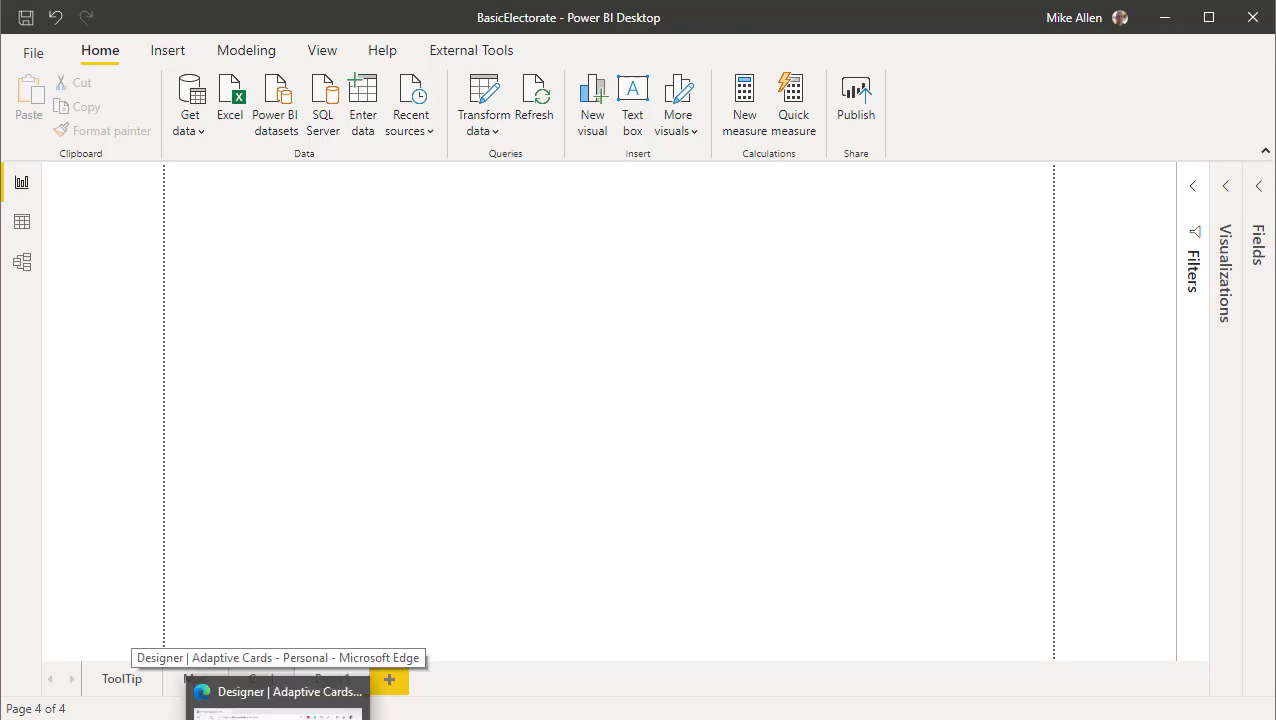
{"action": "left_click", "coordinate": [278, 705]}
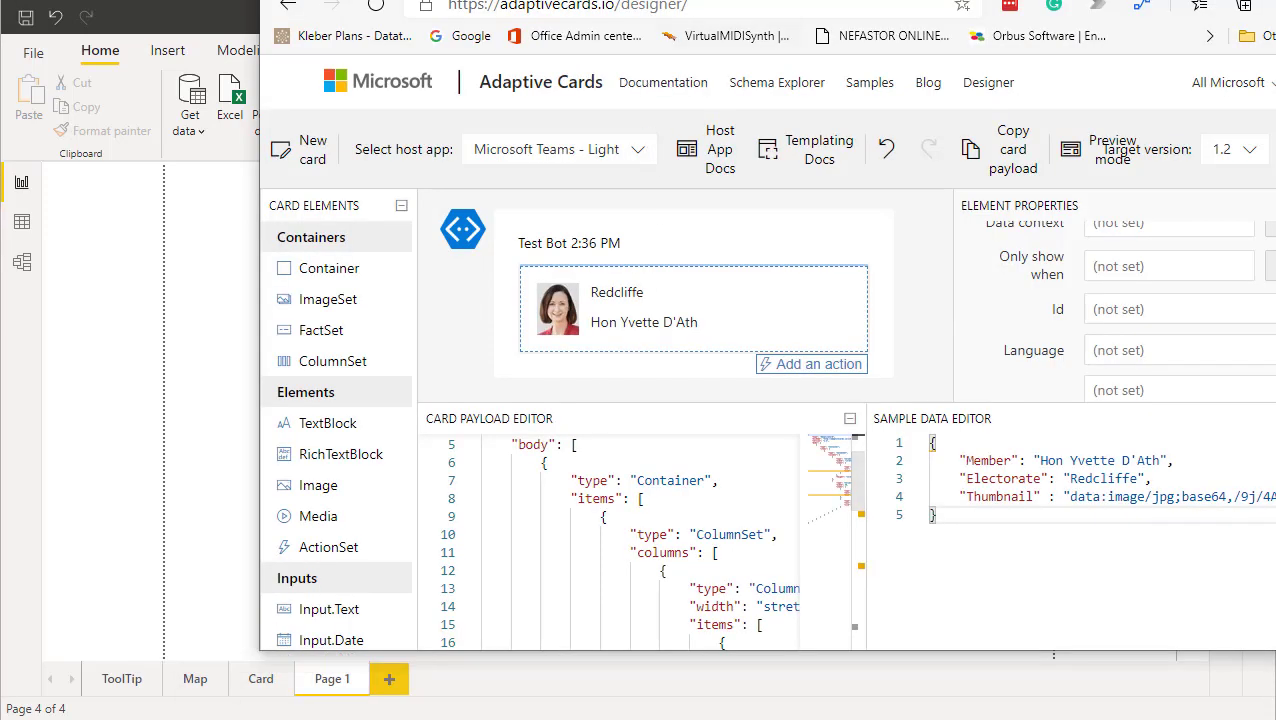
{"action": "left_click_drag", "start_coordinate": [684, 0], "coordinate": [516, 16]}
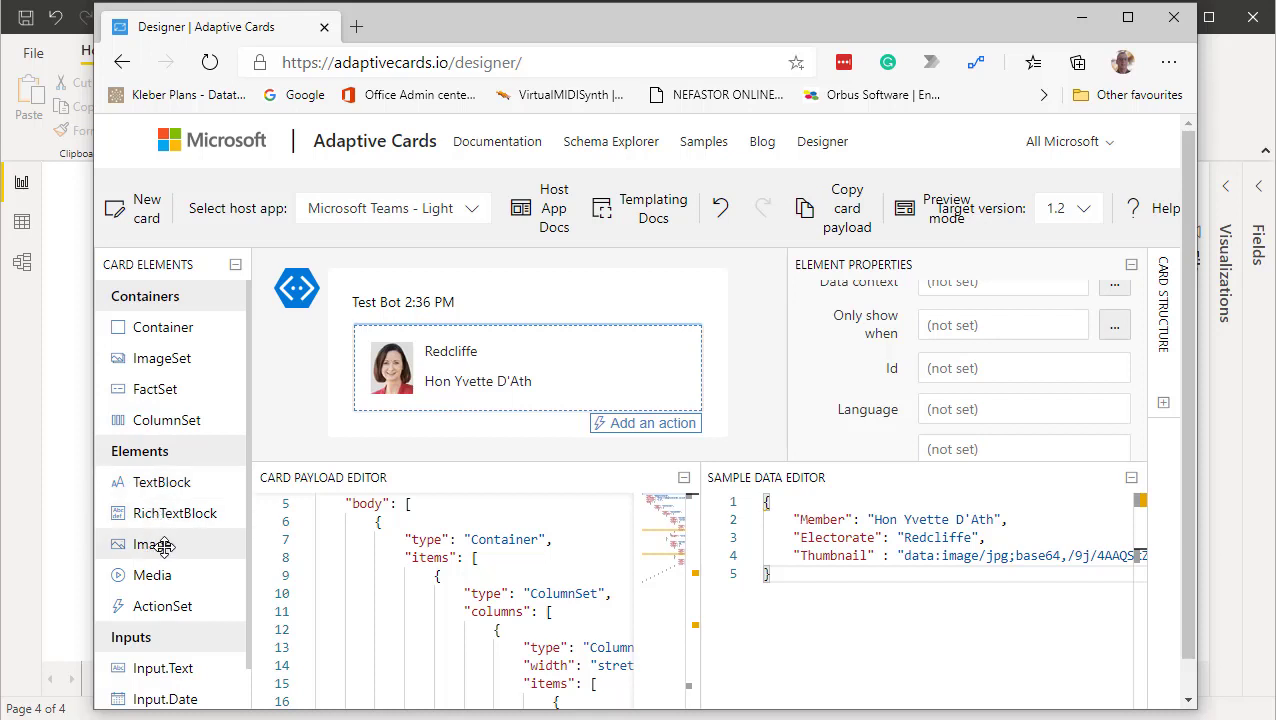
{"action": "left_click_drag", "start_coordinate": [150, 482], "coordinate": [407, 407]}
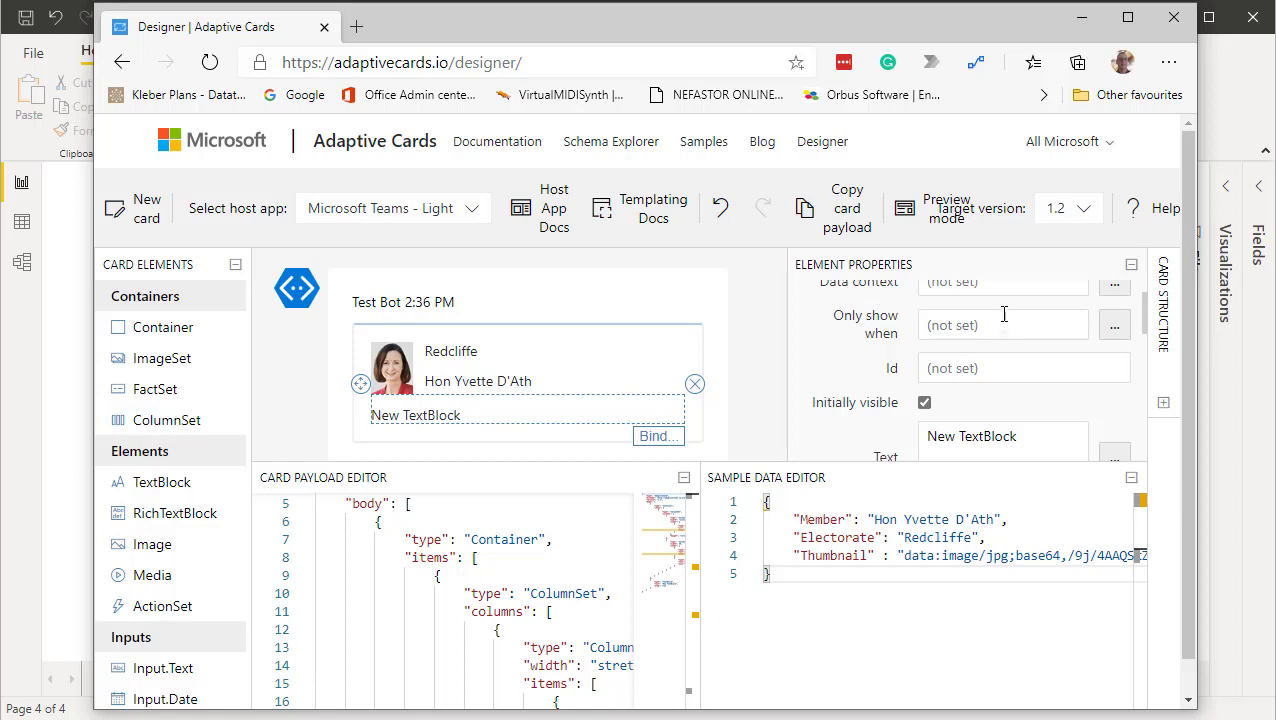
Expand the card structure and examine the properties of the ${Electorate} TextBlock and the card payload.
{"action": "scroll", "coordinate": [1005, 328], "scroll_direction": "down", "scroll_amount": 2}
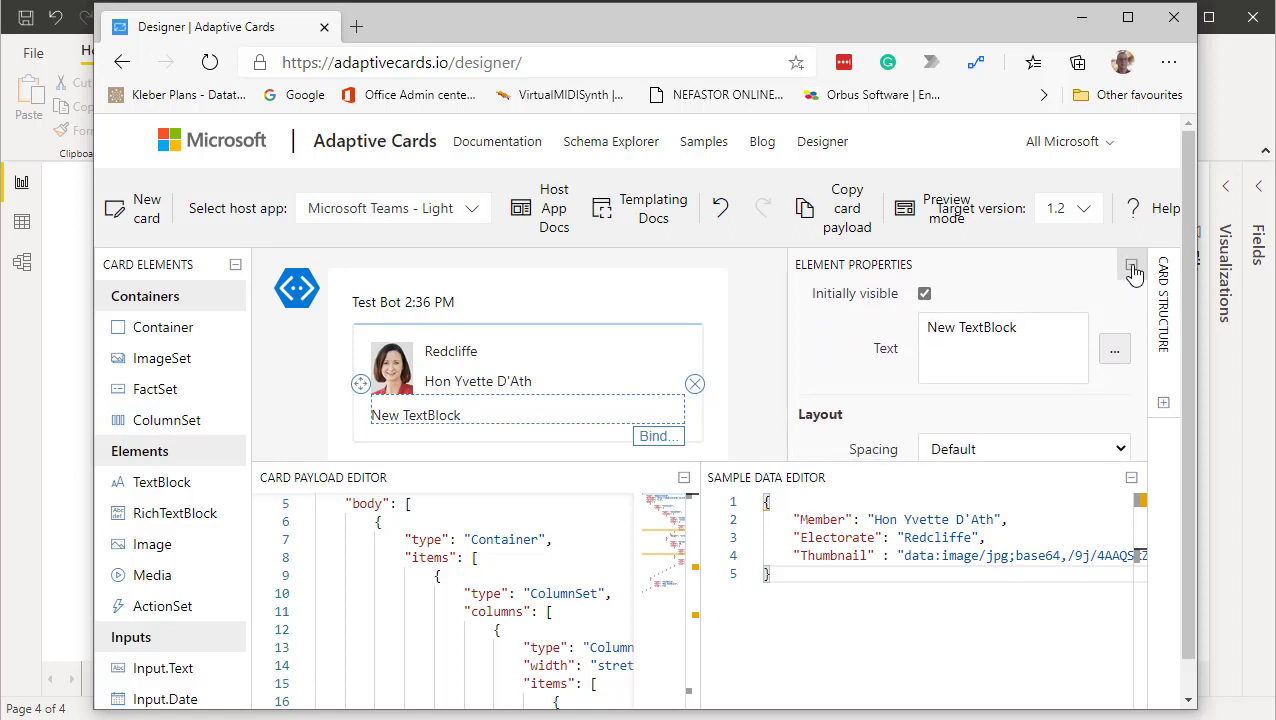
{"action": "left_click", "coordinate": [1164, 406]}
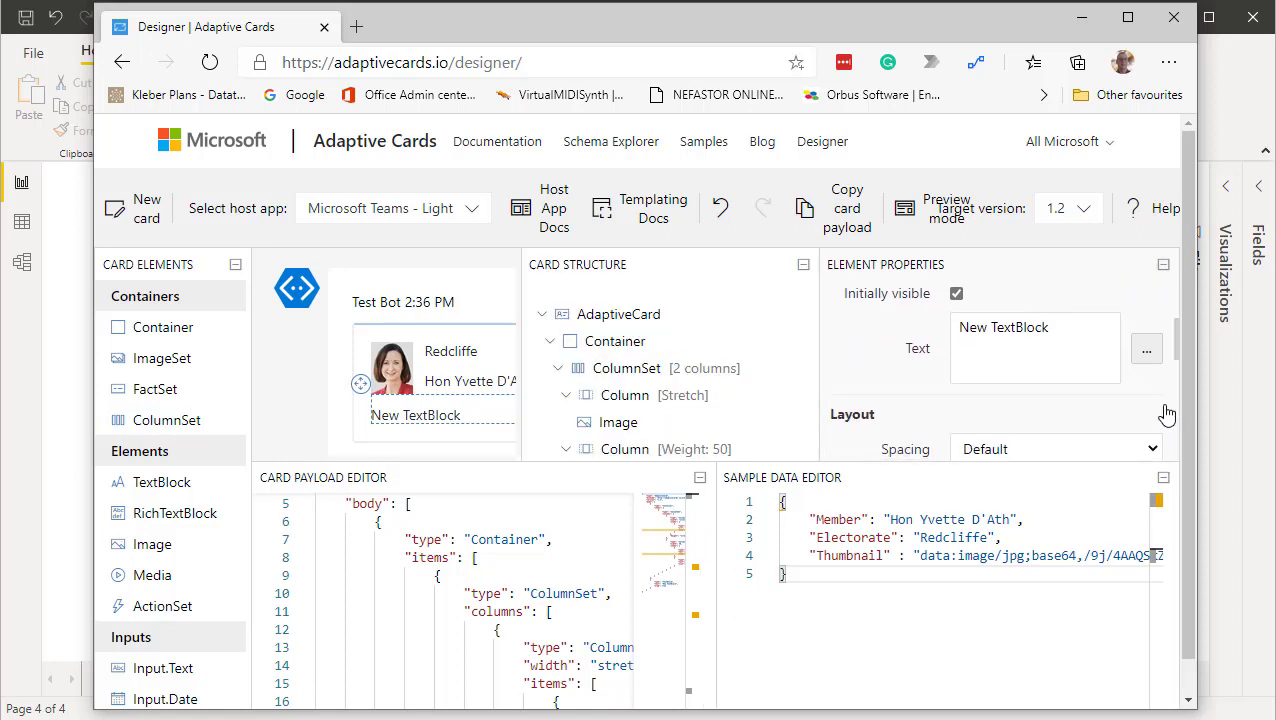
{"action": "scroll", "coordinate": [728, 355], "scroll_direction": "down", "scroll_amount": 3}
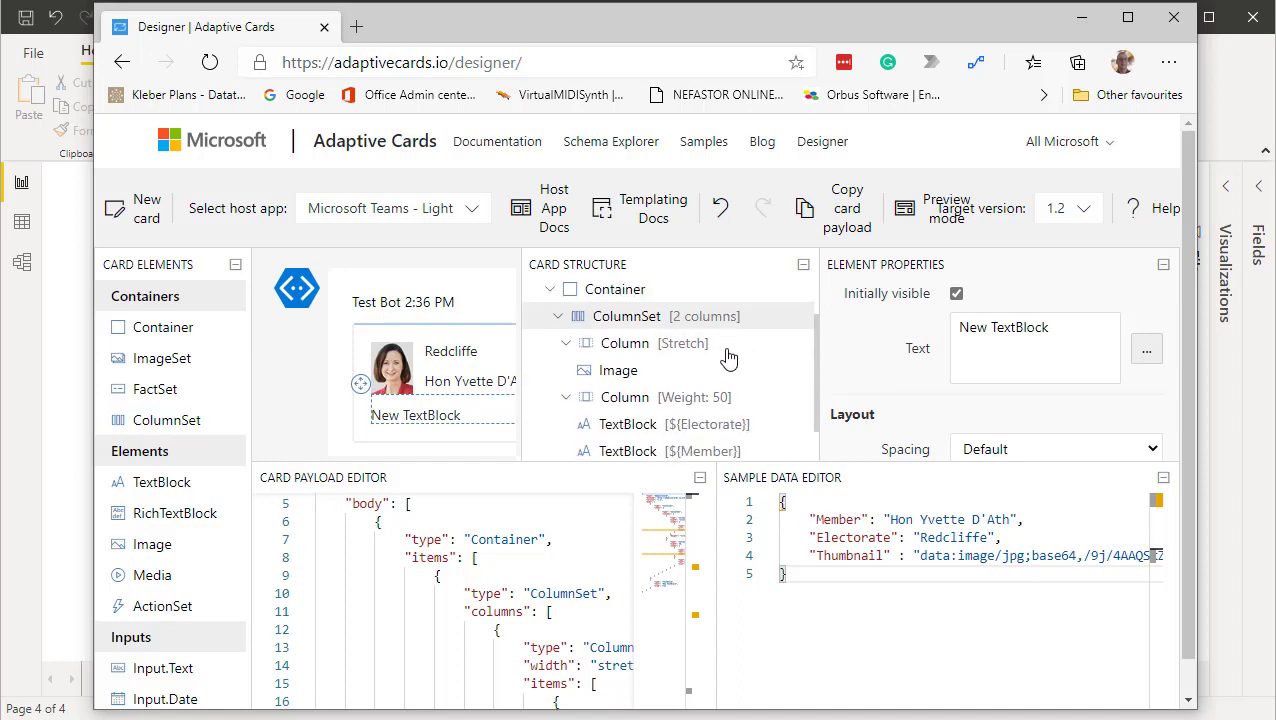
{"action": "left_click", "coordinate": [642, 400]}
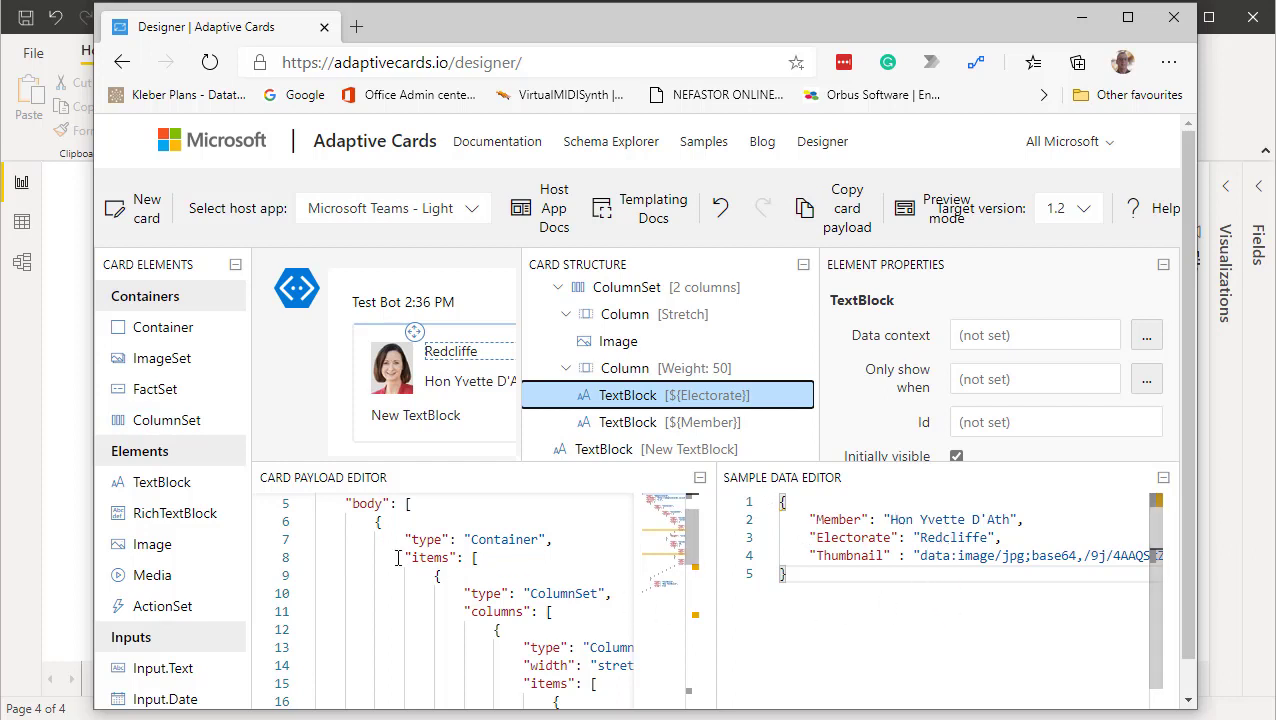
{"action": "scroll", "coordinate": [397, 560], "scroll_direction": "down", "scroll_amount": 5}
{"action": "scroll", "coordinate": [399, 574], "scroll_direction": "up", "scroll_amount": 5}
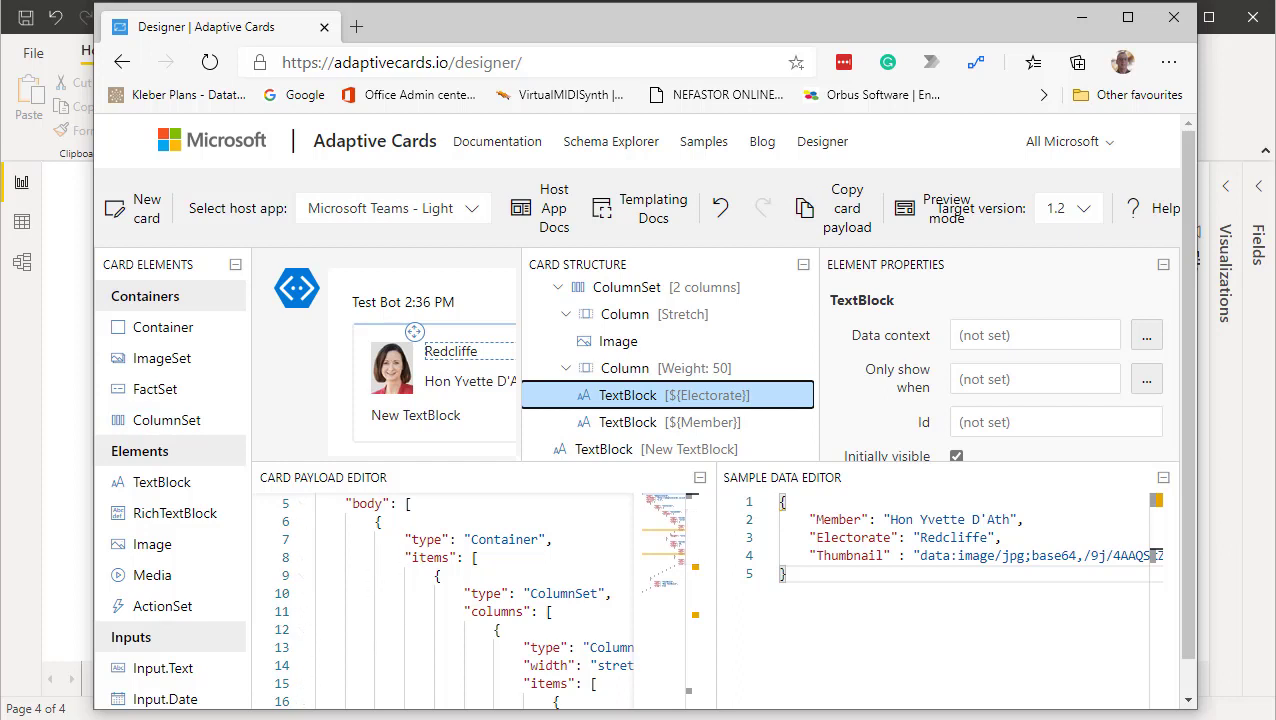
Switch to Visual Studio Code and examine the card template in Member.json alongside the sample data in Member.data.json.
{"action": "mouse_move", "coordinate": [522, 715]}
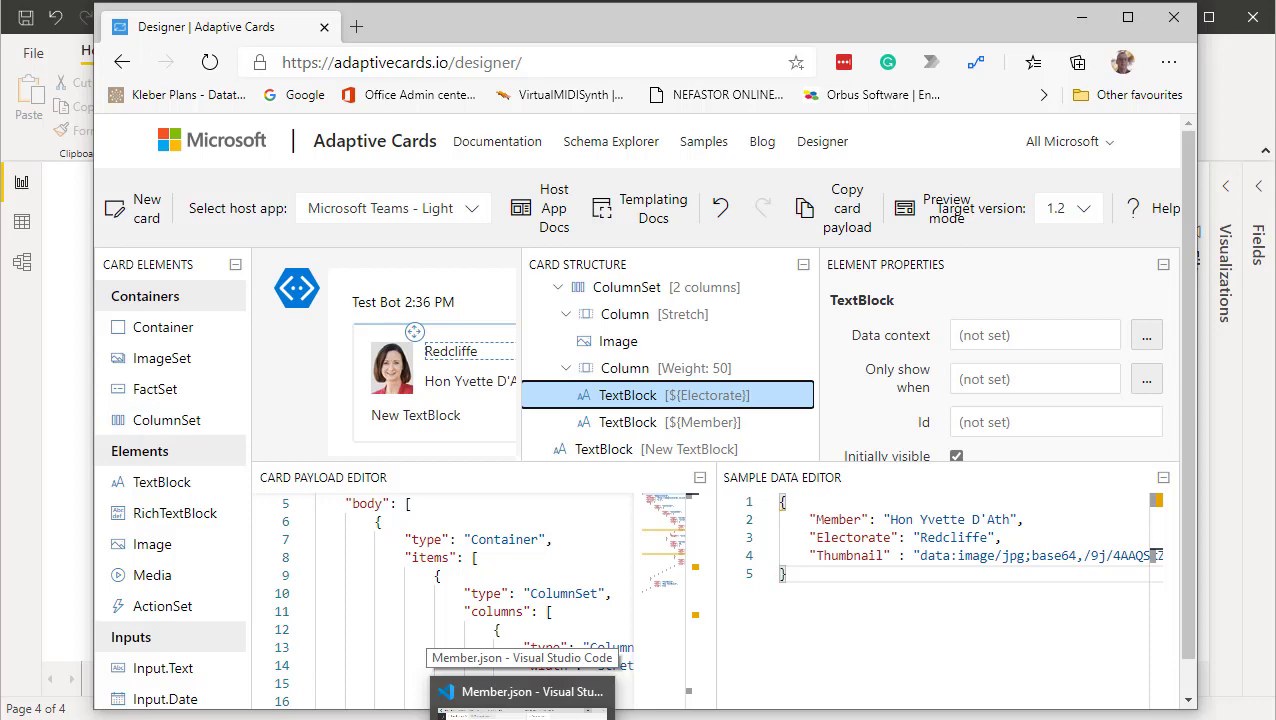
{"action": "left_click", "coordinate": [522, 700]}
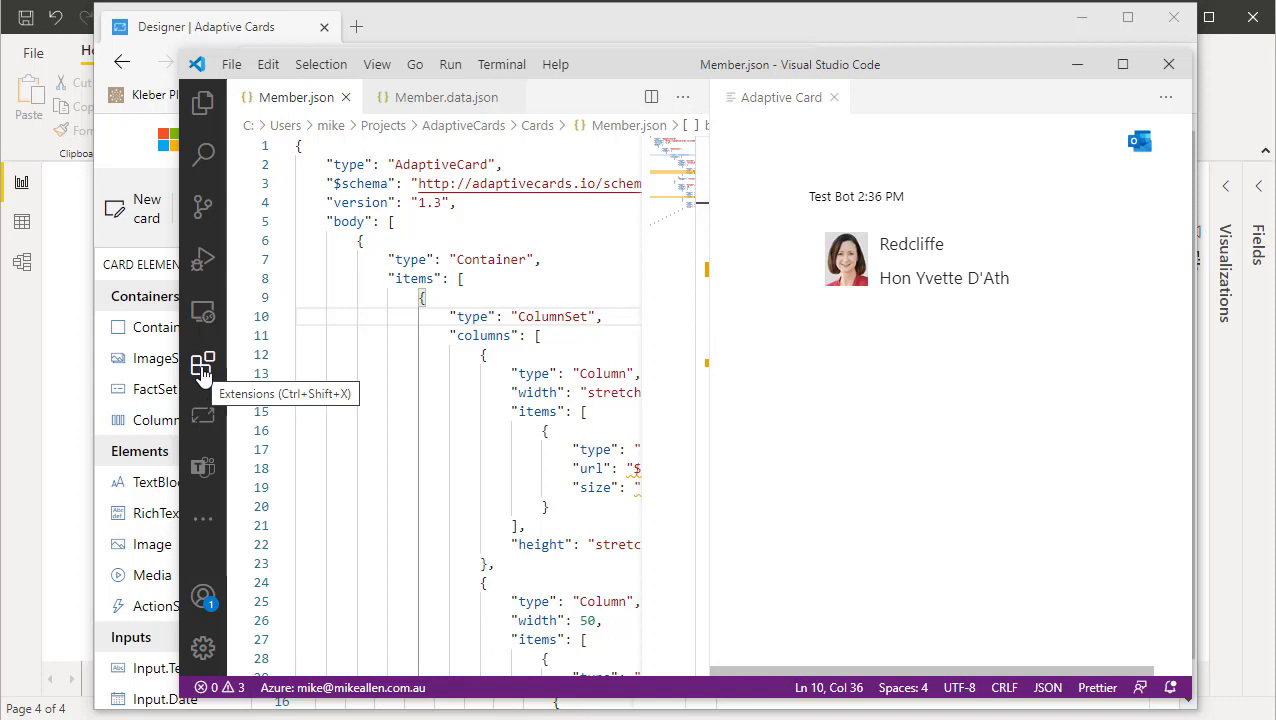
{"action": "left_click", "coordinate": [417, 97]}
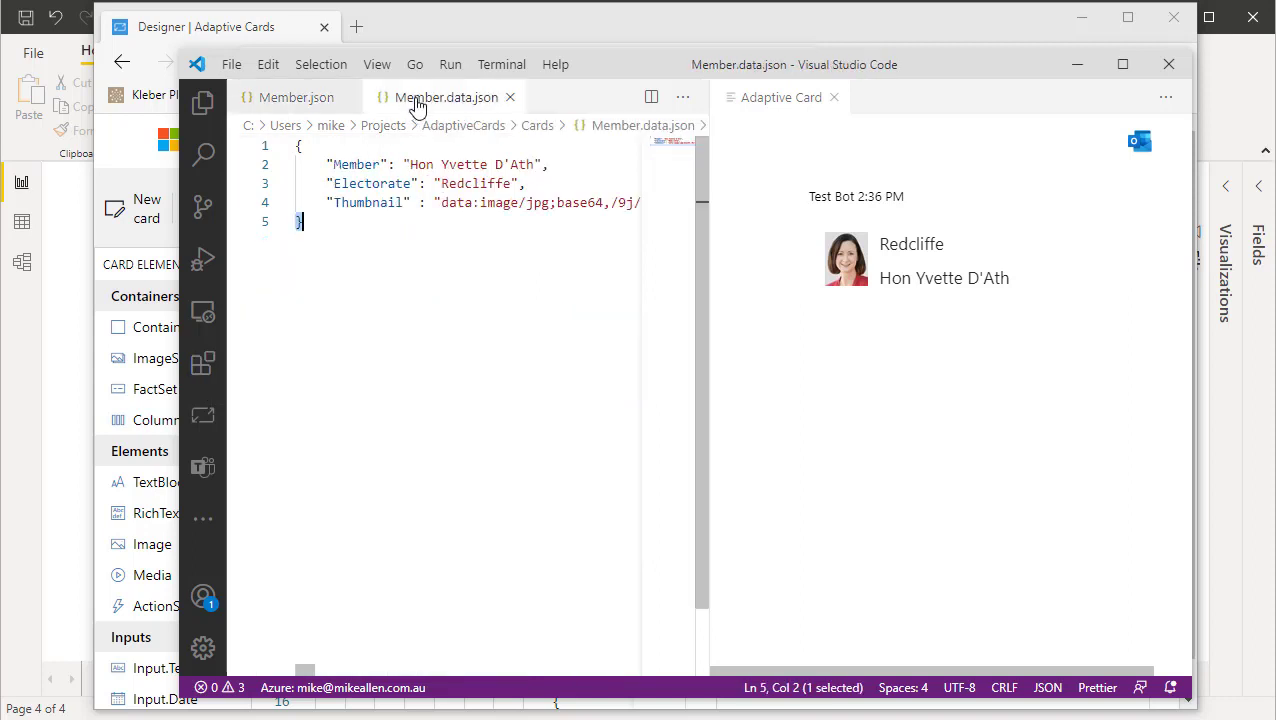
{"action": "left_click", "coordinate": [310, 99]}
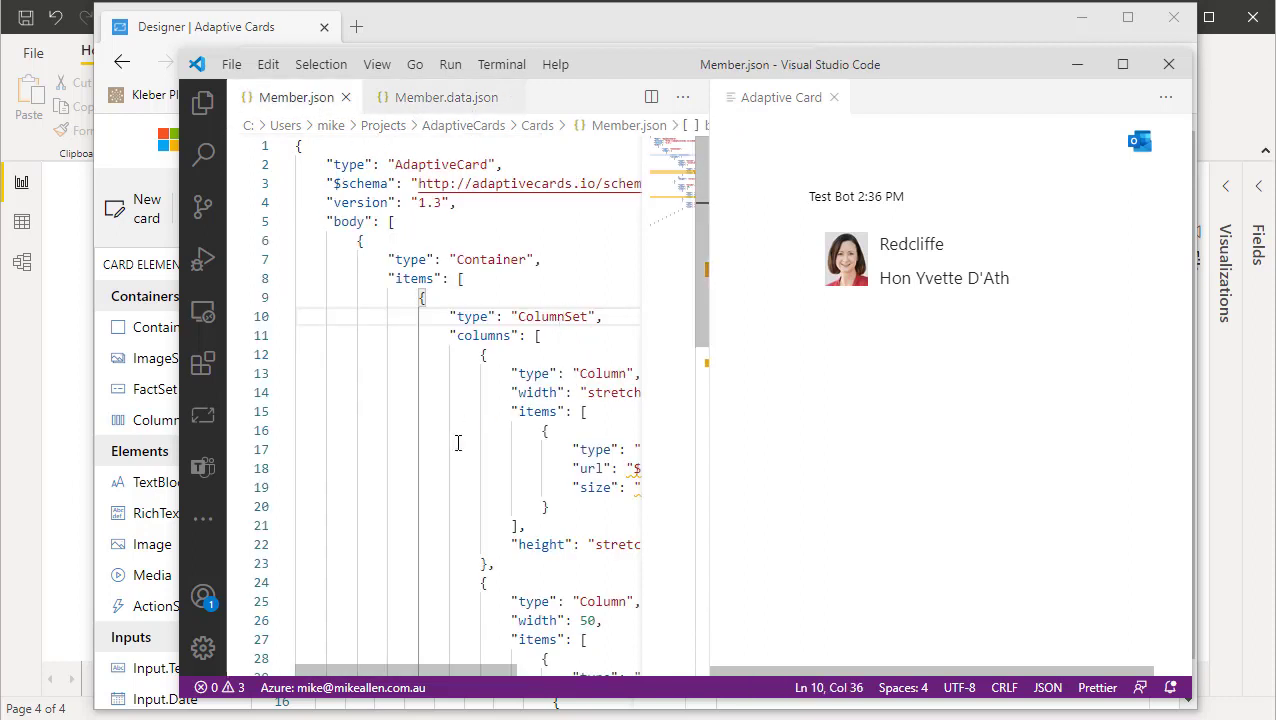
{"action": "left_click_drag", "start_coordinate": [421, 671], "coordinate": [491, 668]}
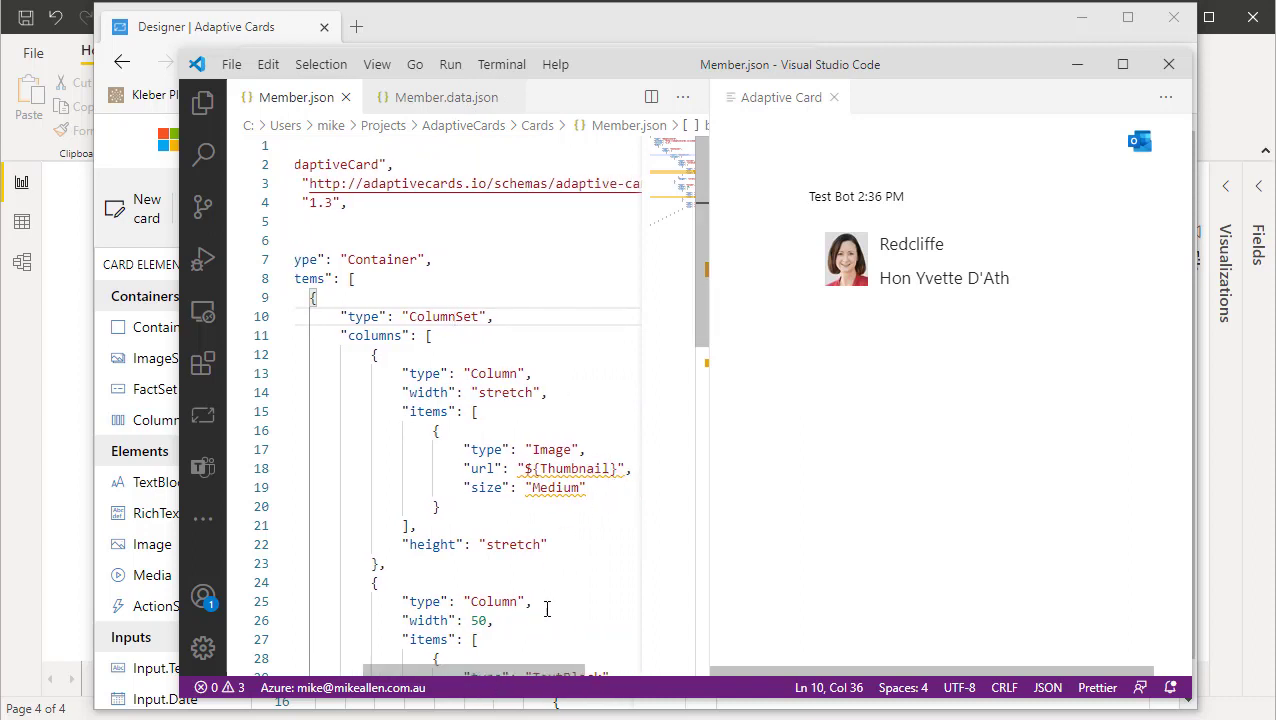
{"action": "left_click_drag", "start_coordinate": [702, 317], "coordinate": [722, 405]}
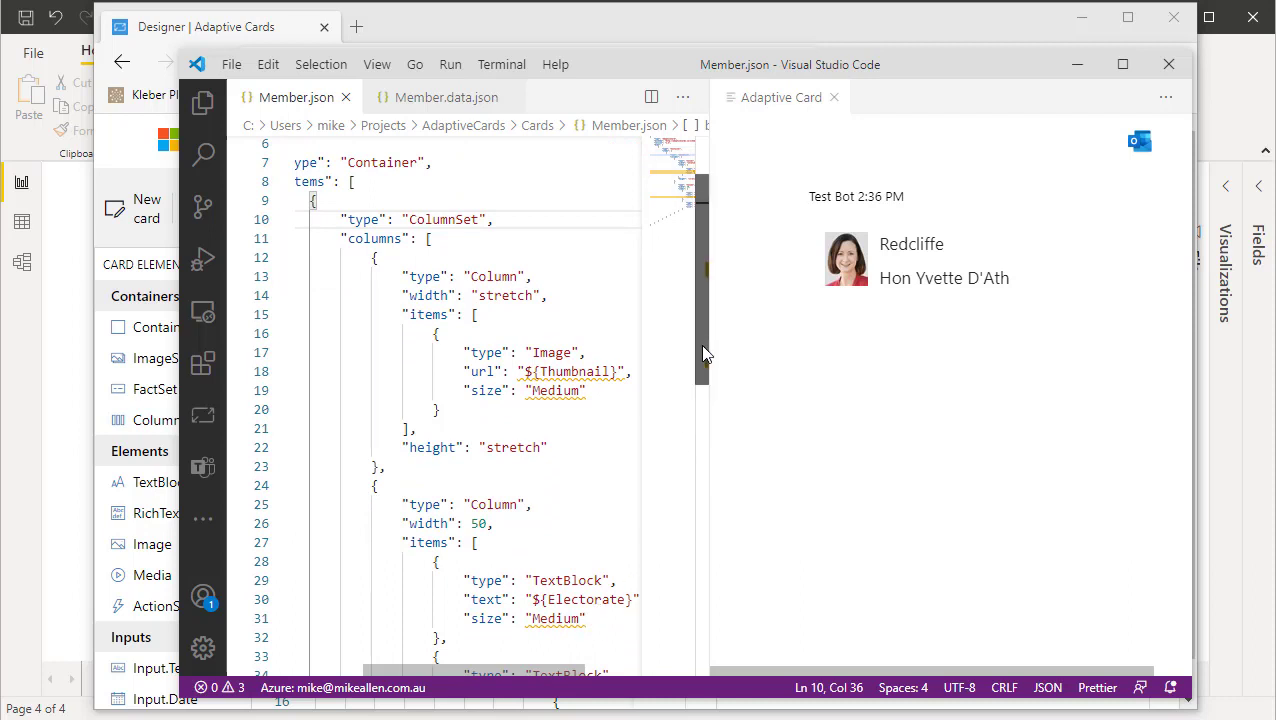
{"action": "scroll", "coordinate": [704, 354], "scroll_direction": "down", "scroll_amount": 7}
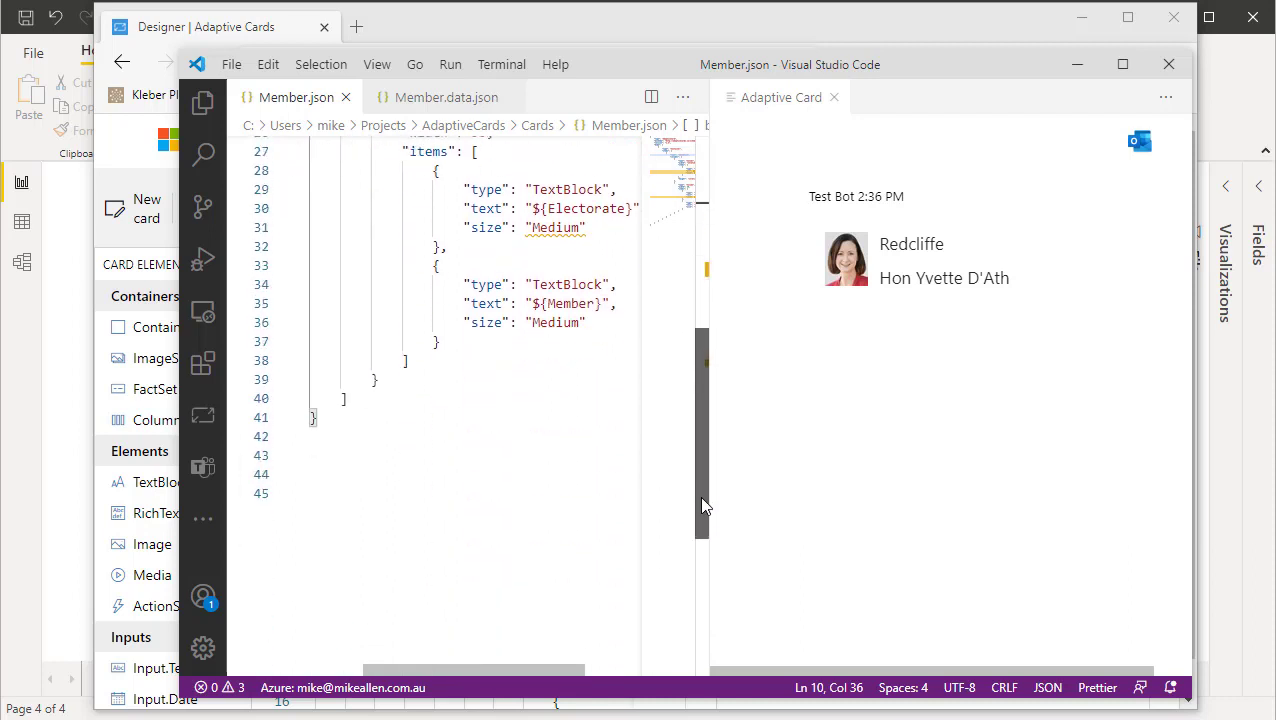
{"action": "left_click", "coordinate": [424, 100]}
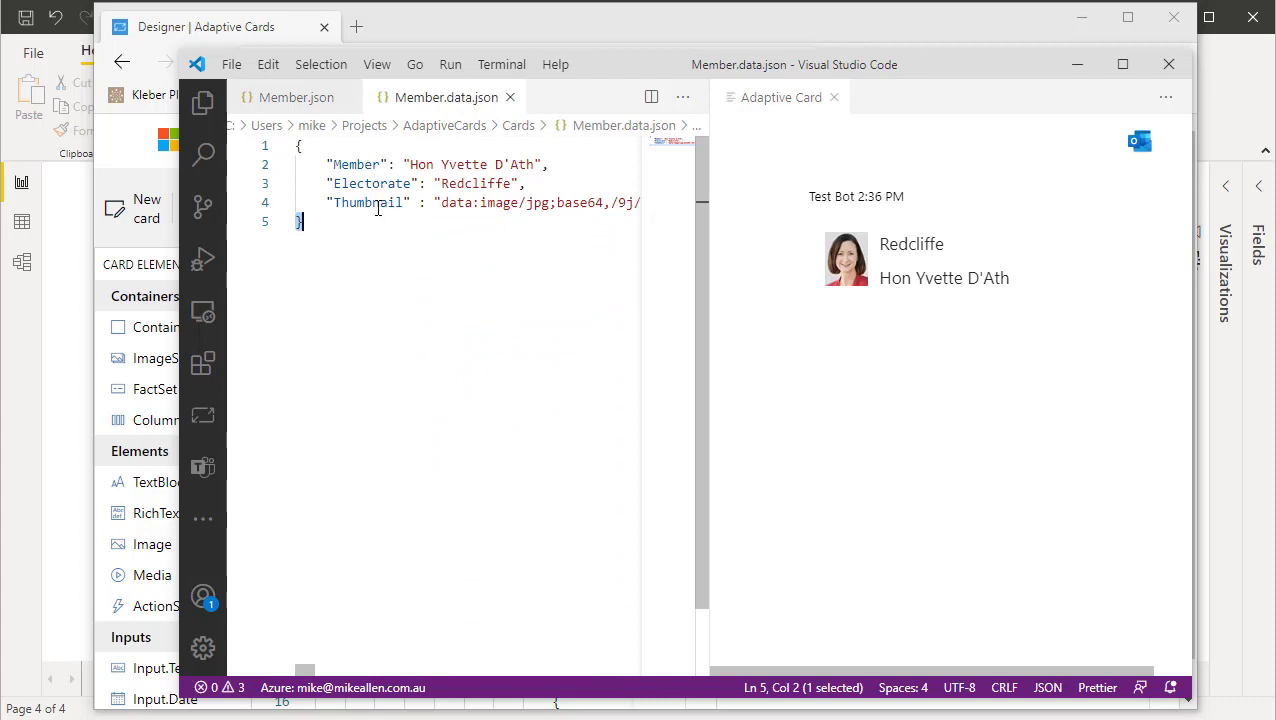
{"action": "left_click", "coordinate": [317, 110]}
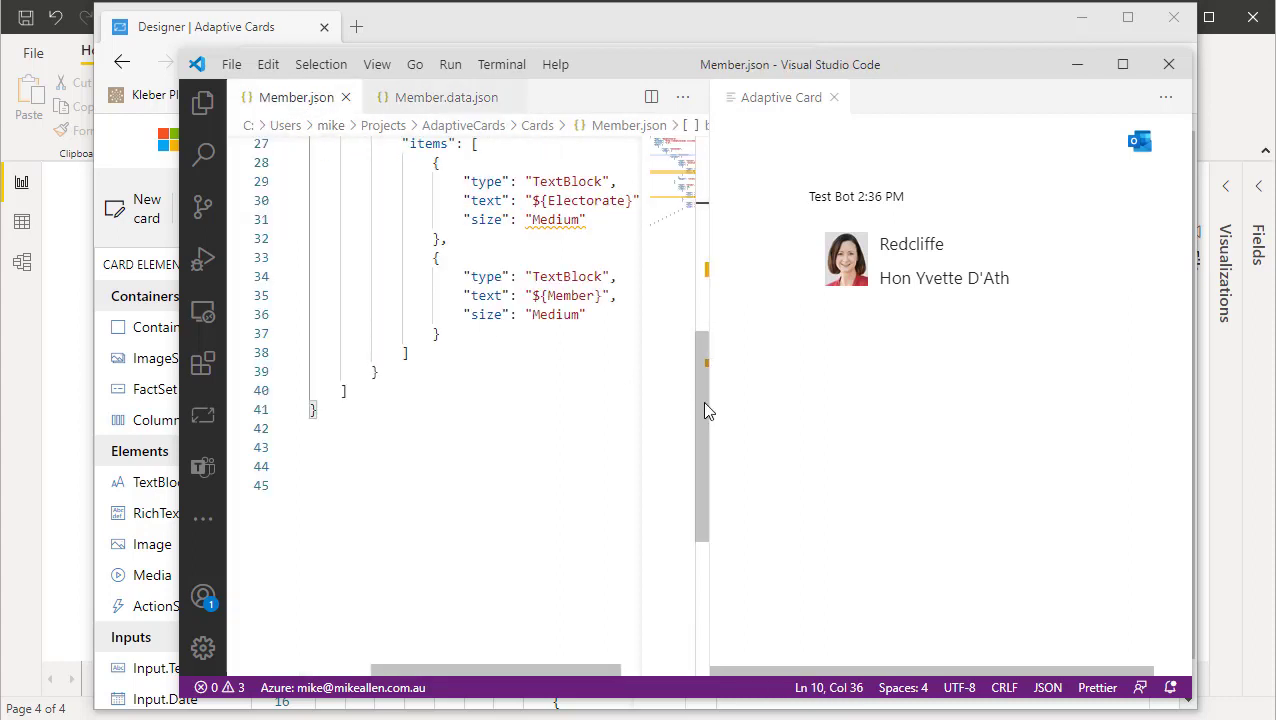
{"action": "left_click_drag", "start_coordinate": [704, 428], "coordinate": [704, 257]}
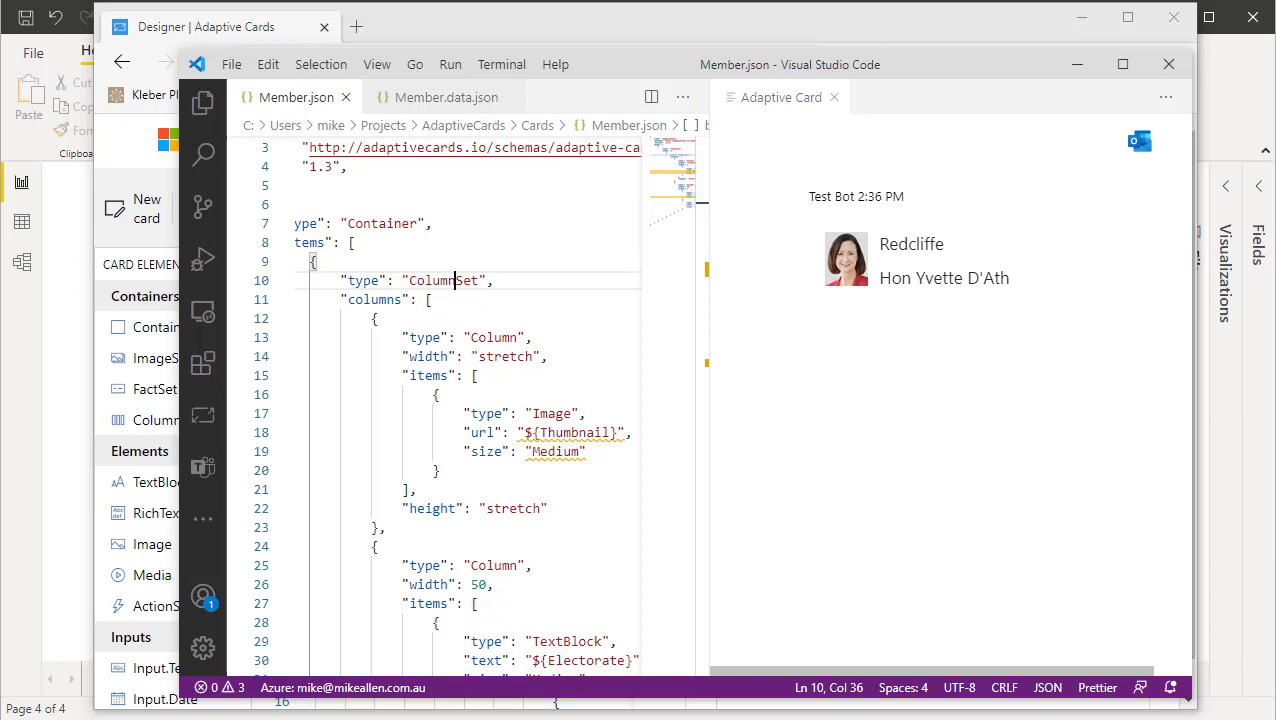
Switch back to Power BI Desktop and import the ParaAdaptiveCards visual from the organization's visuals.
{"action": "key", "text": "alt+Tab"}
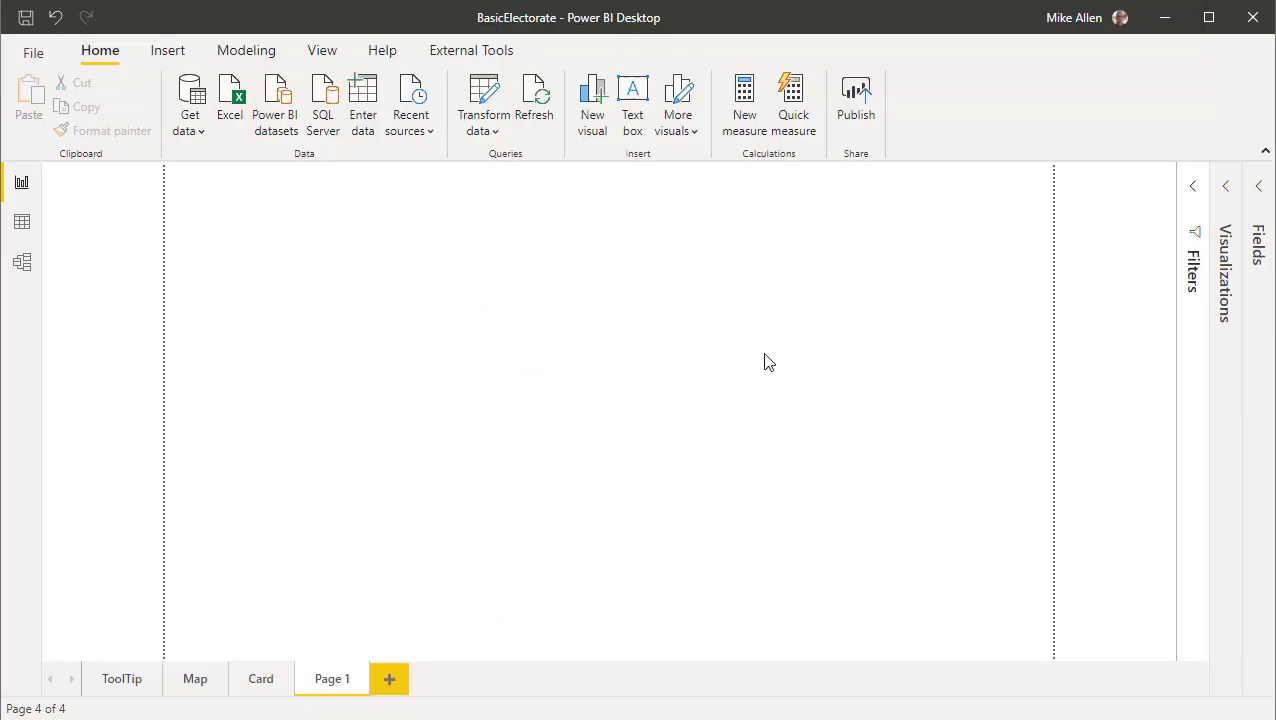
{"action": "left_click", "coordinate": [1229, 190]}
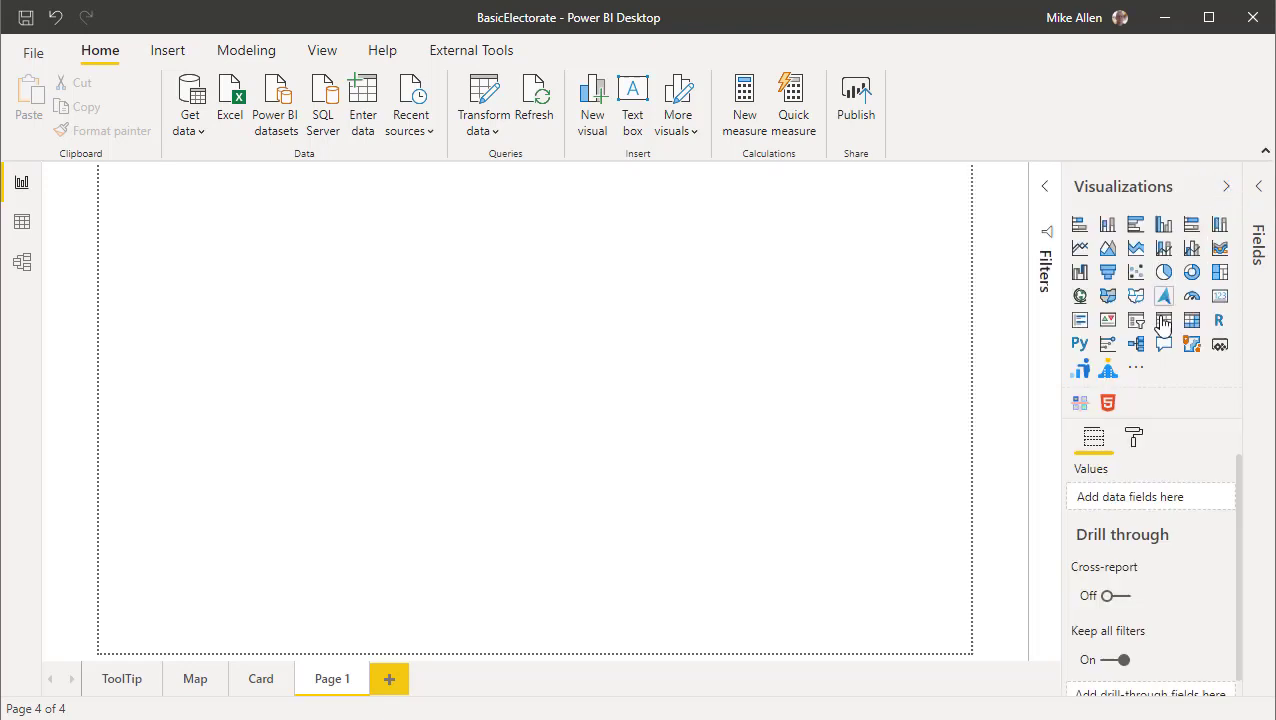
{"action": "left_click", "coordinate": [1134, 372]}
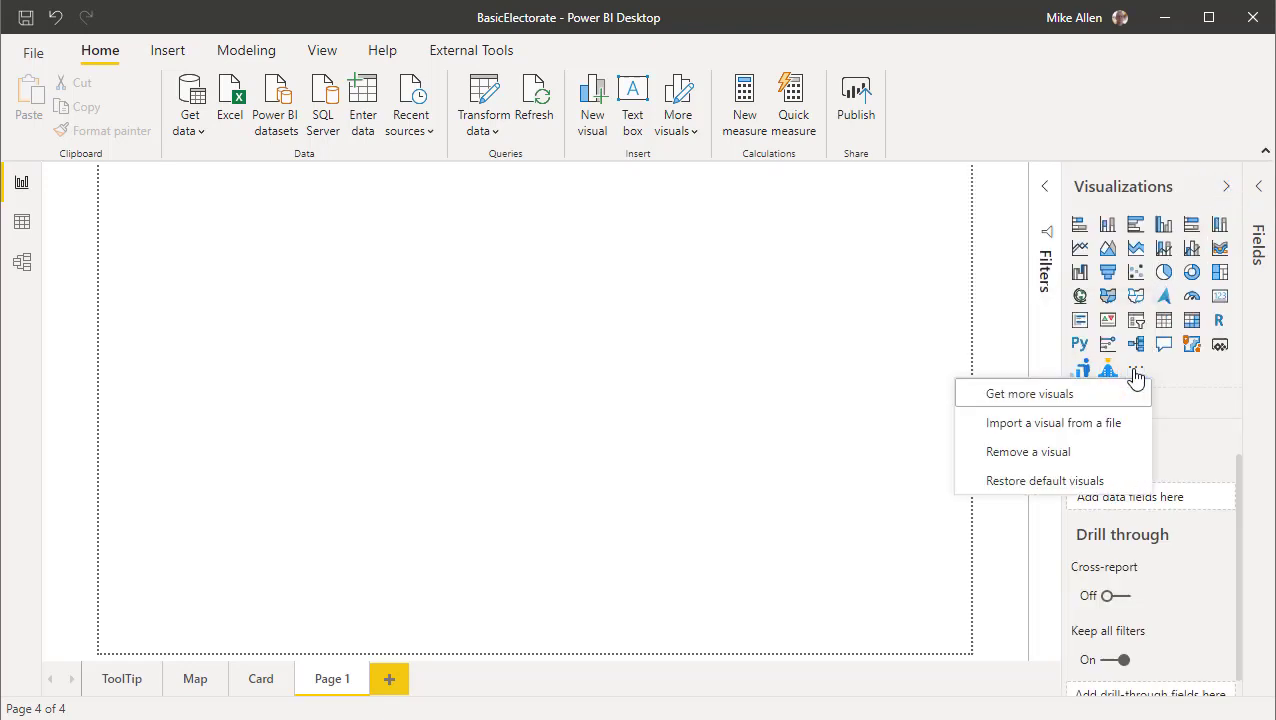
{"action": "left_click", "coordinate": [1046, 399]}
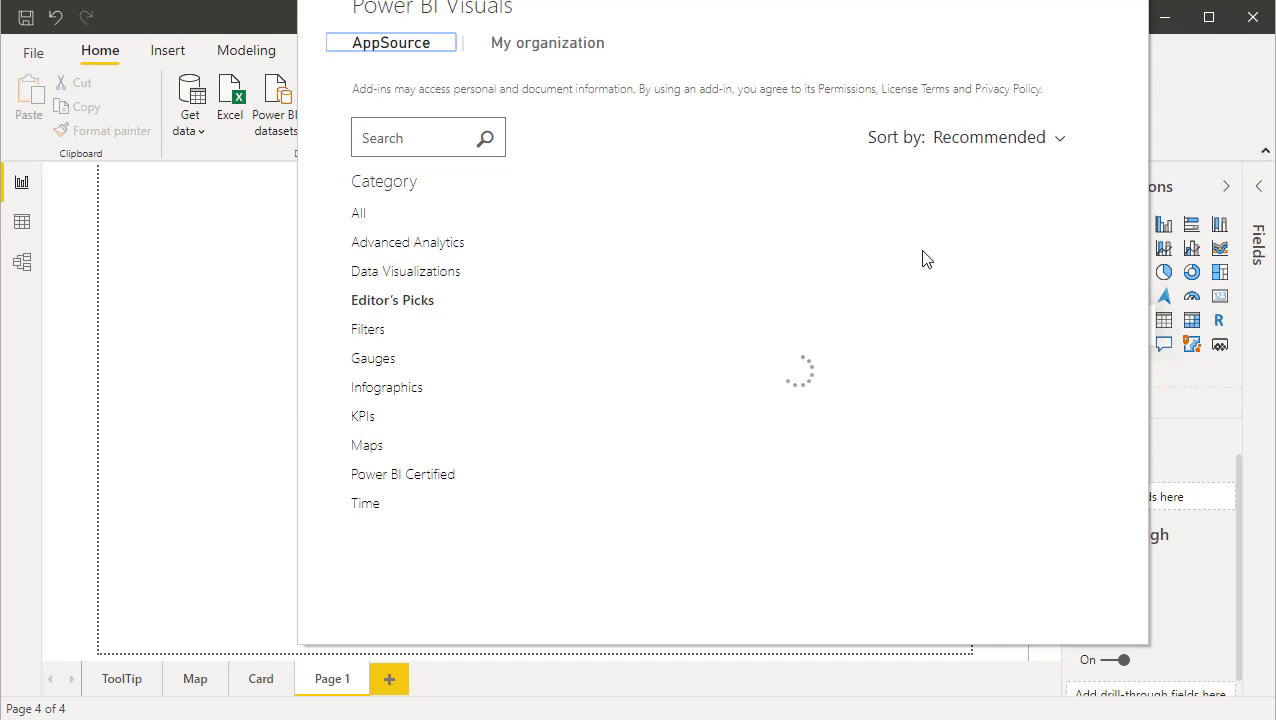
{"action": "left_click", "coordinate": [568, 42]}
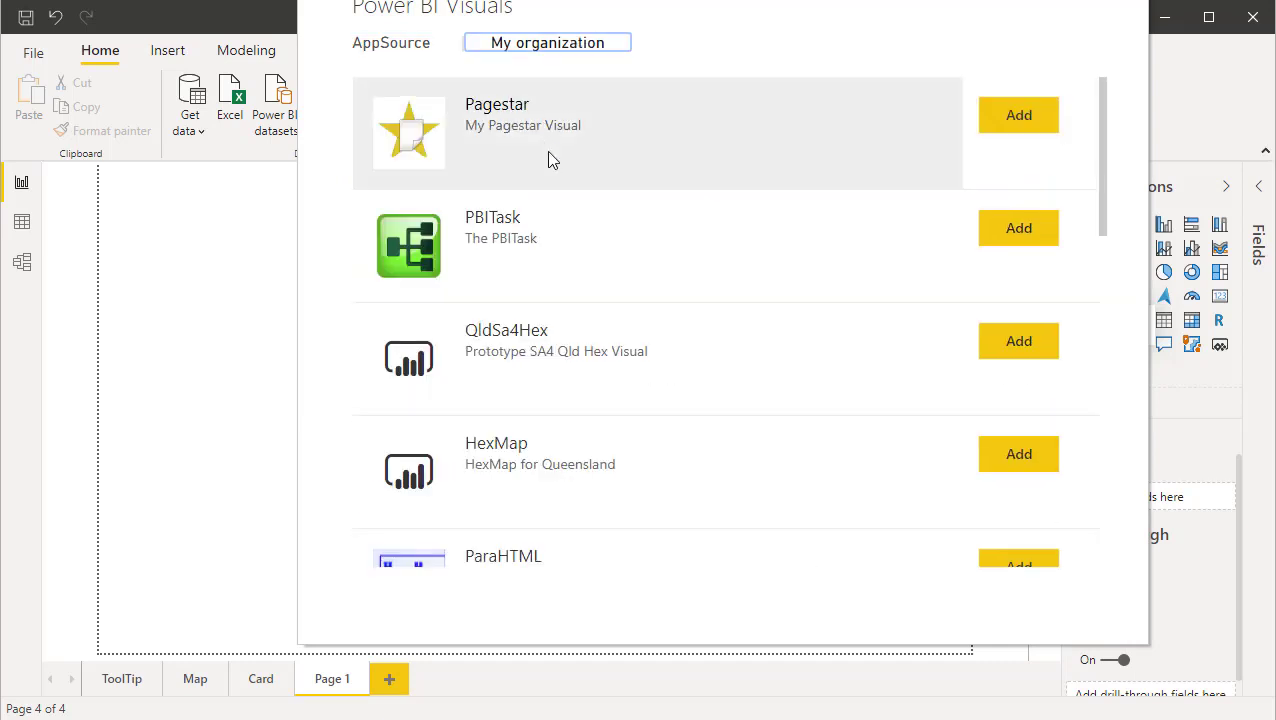
{"action": "scroll", "coordinate": [651, 212], "scroll_direction": "down", "scroll_amount": 1}
{"action": "scroll", "coordinate": [707, 338], "scroll_direction": "down", "scroll_amount": 8}
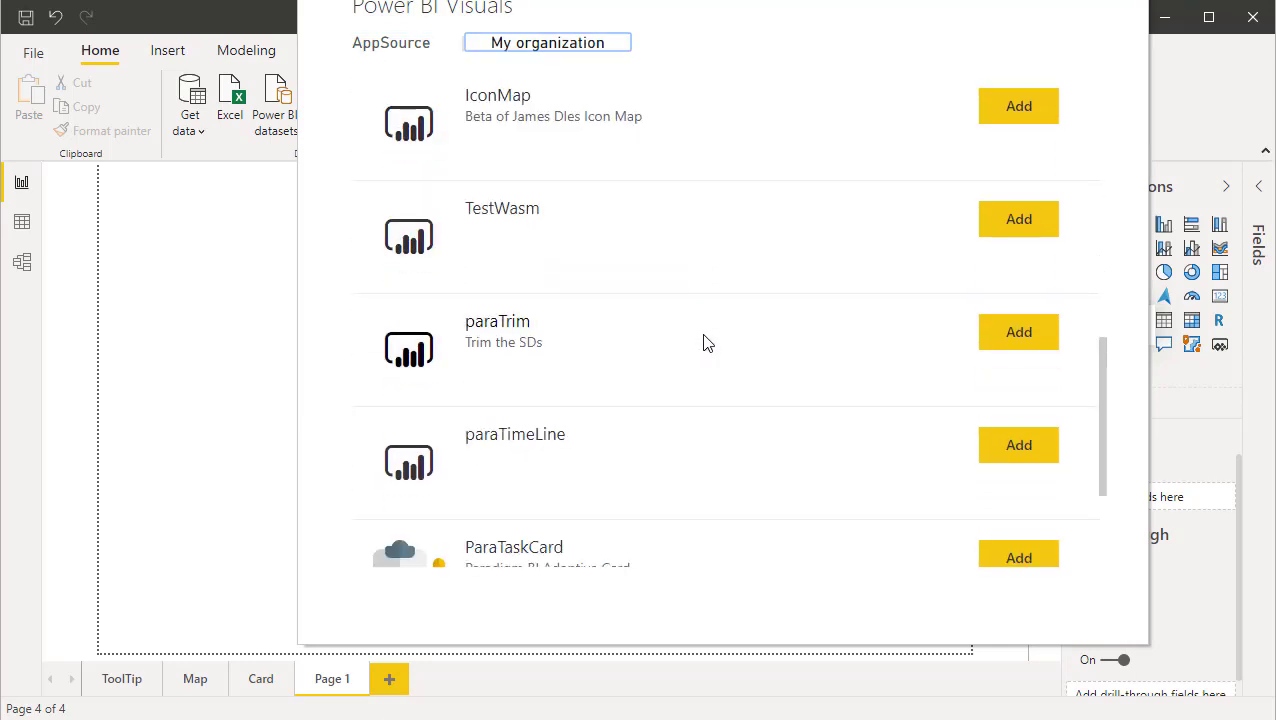
{"action": "scroll", "coordinate": [709, 341], "scroll_direction": "down", "scroll_amount": 3}
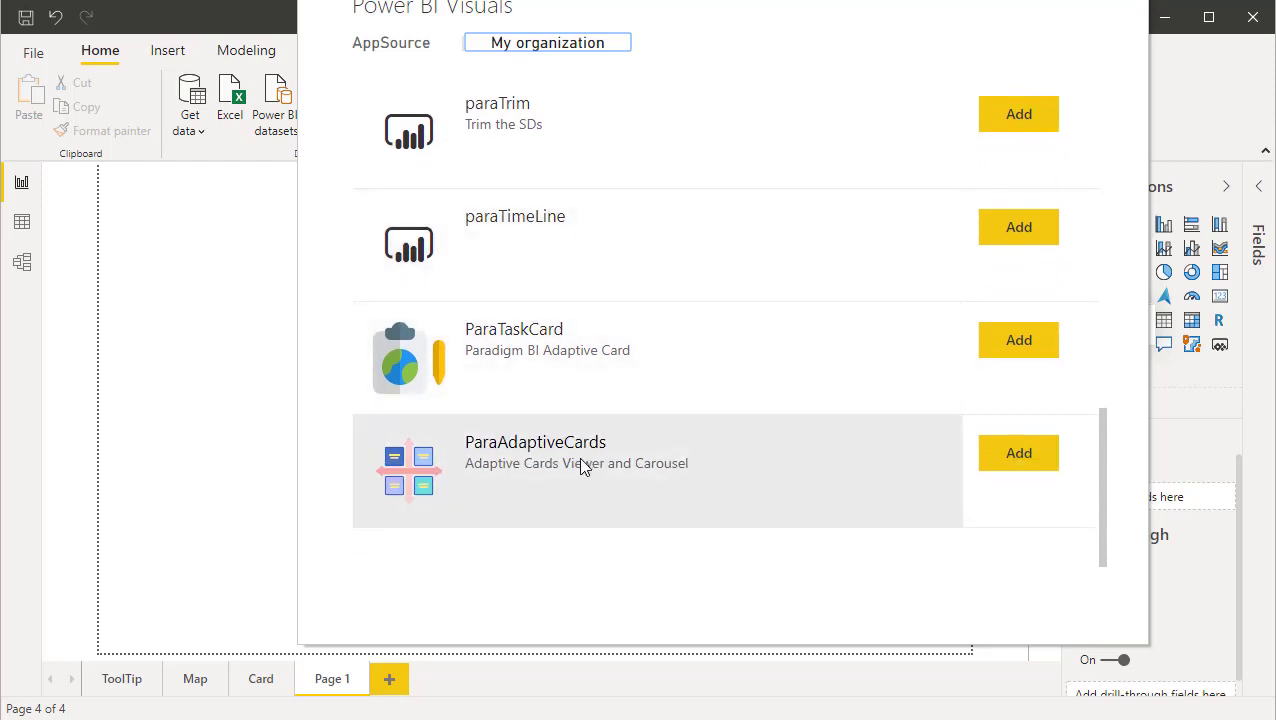
{"action": "left_click", "coordinate": [1018, 454]}
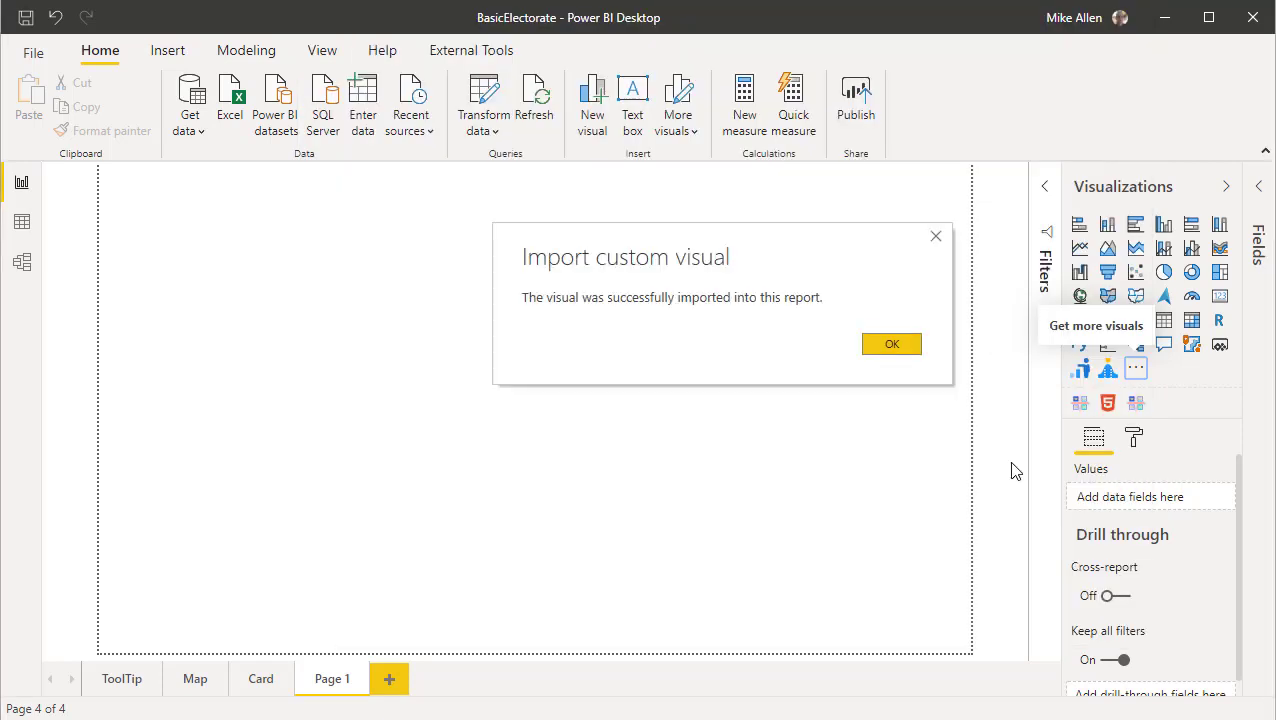
{"action": "left_click", "coordinate": [888, 346]}
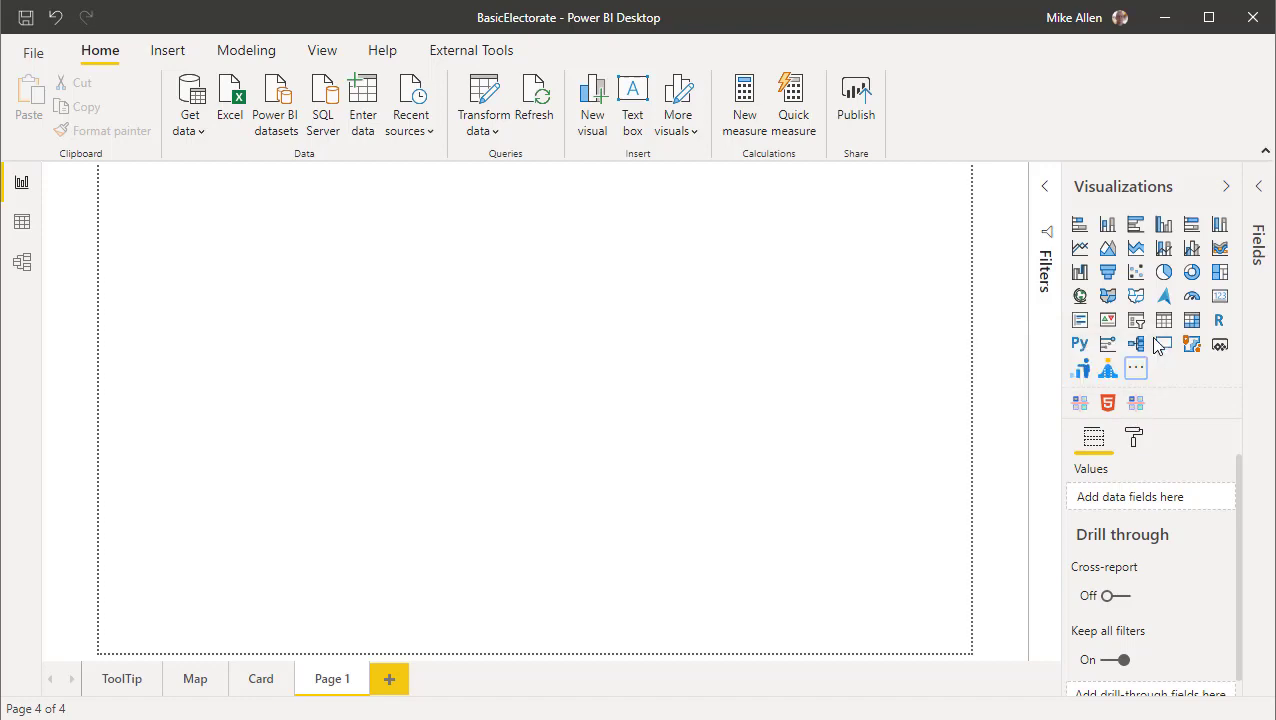
Remove the ParaAdaptiveCards 1.0.0 custom visual from the report.
{"action": "left_click", "coordinate": [1139, 372]}
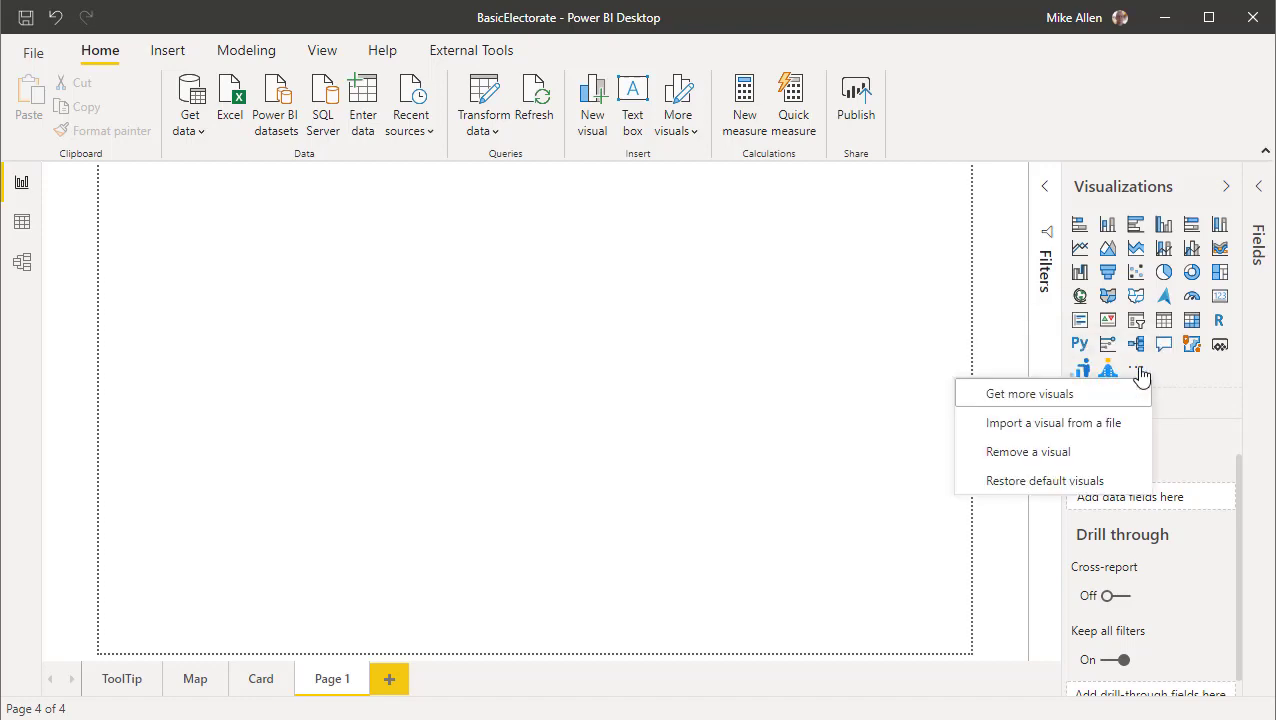
{"action": "left_click", "coordinate": [1035, 451]}
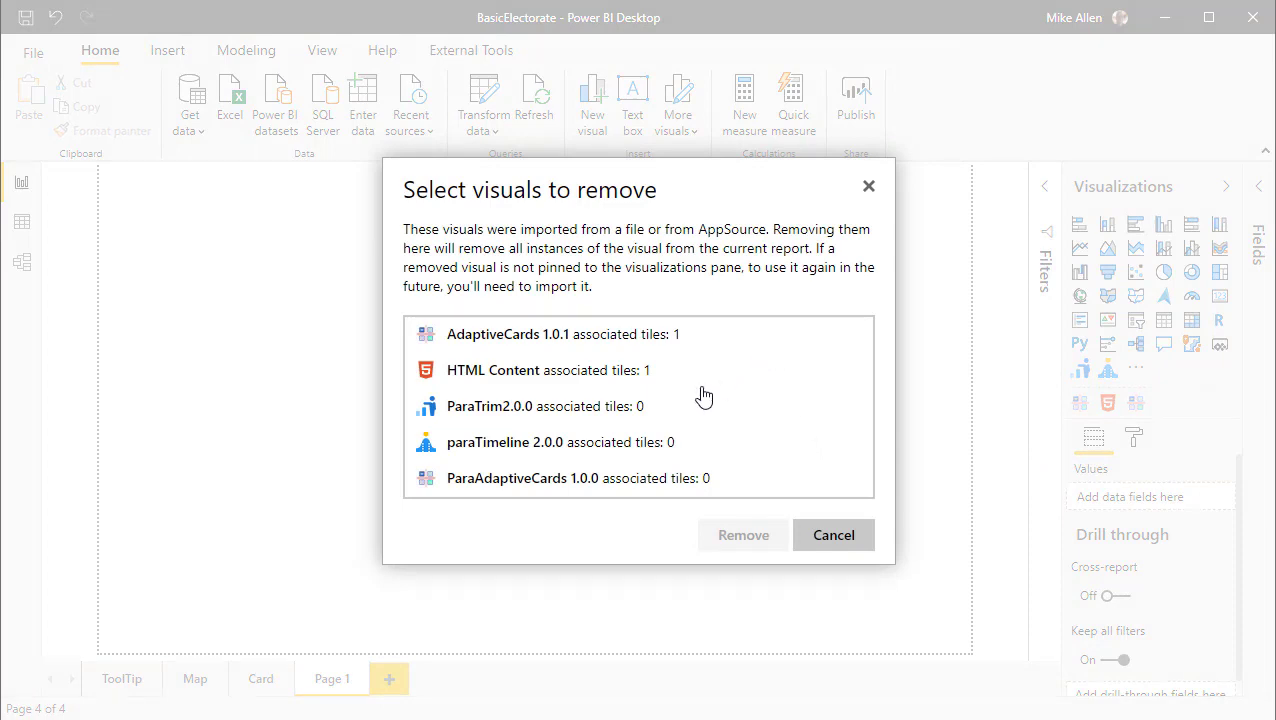
{"action": "left_click", "coordinate": [590, 488]}
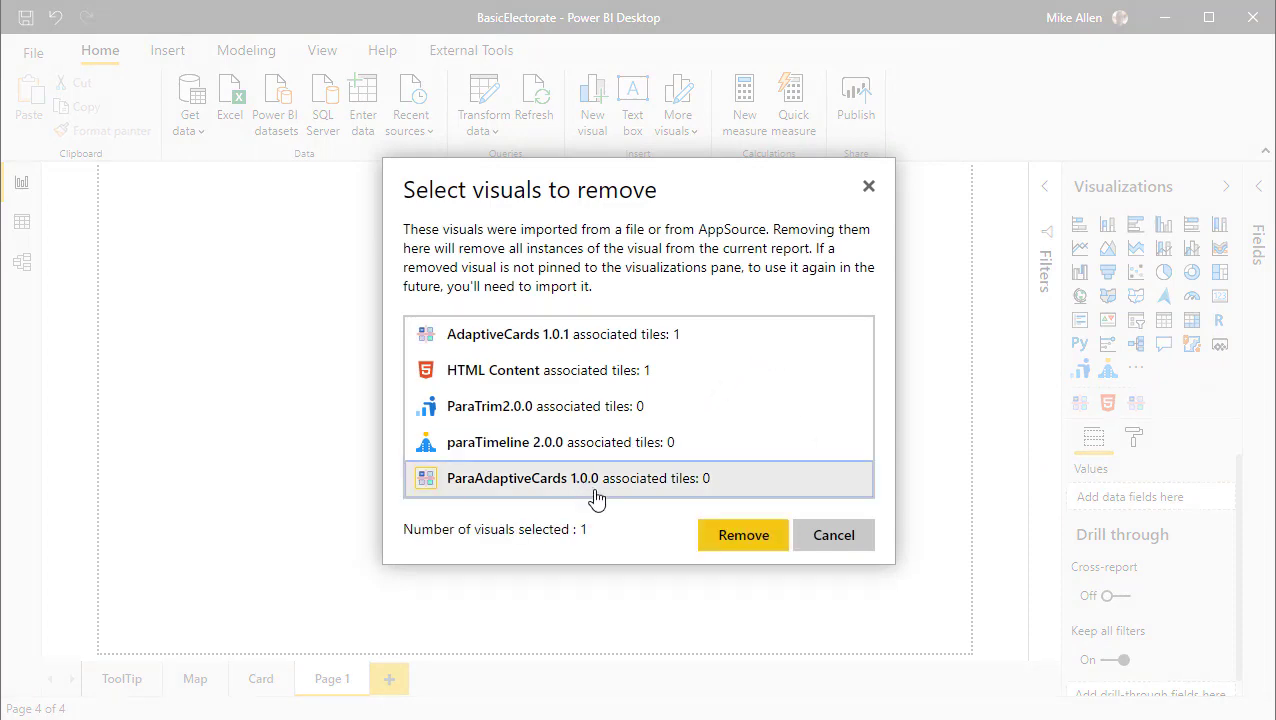
{"action": "left_click", "coordinate": [735, 534]}
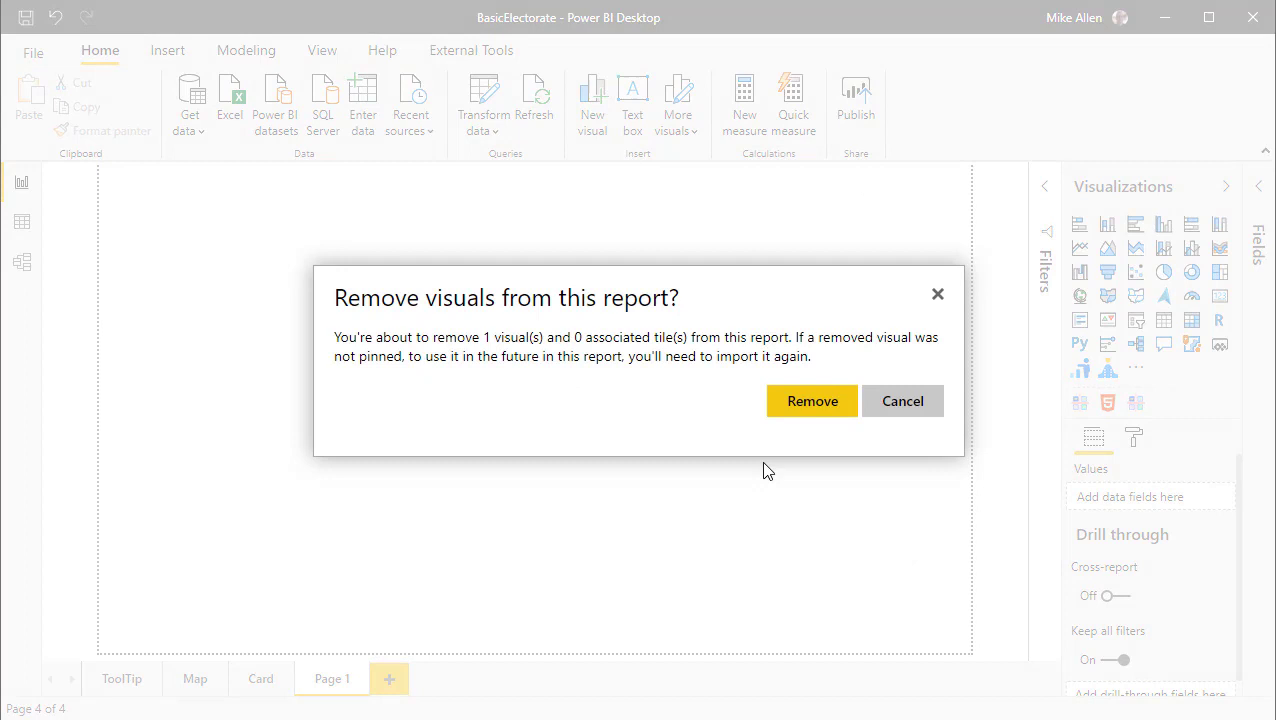
{"action": "left_click", "coordinate": [798, 401]}
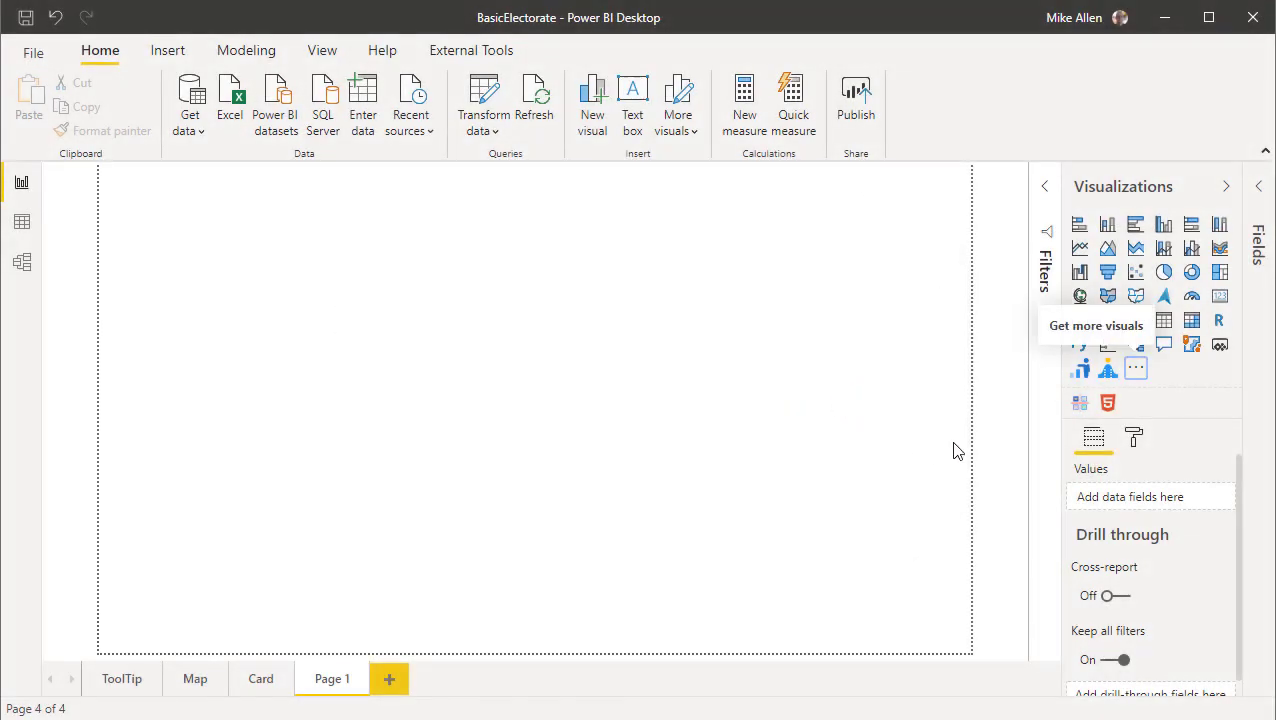
Add an enlarged AdaptiveCards visual to Page 1 and assign the QldParliament Name field to its Category.
{"action": "left_click", "coordinate": [1080, 404]}
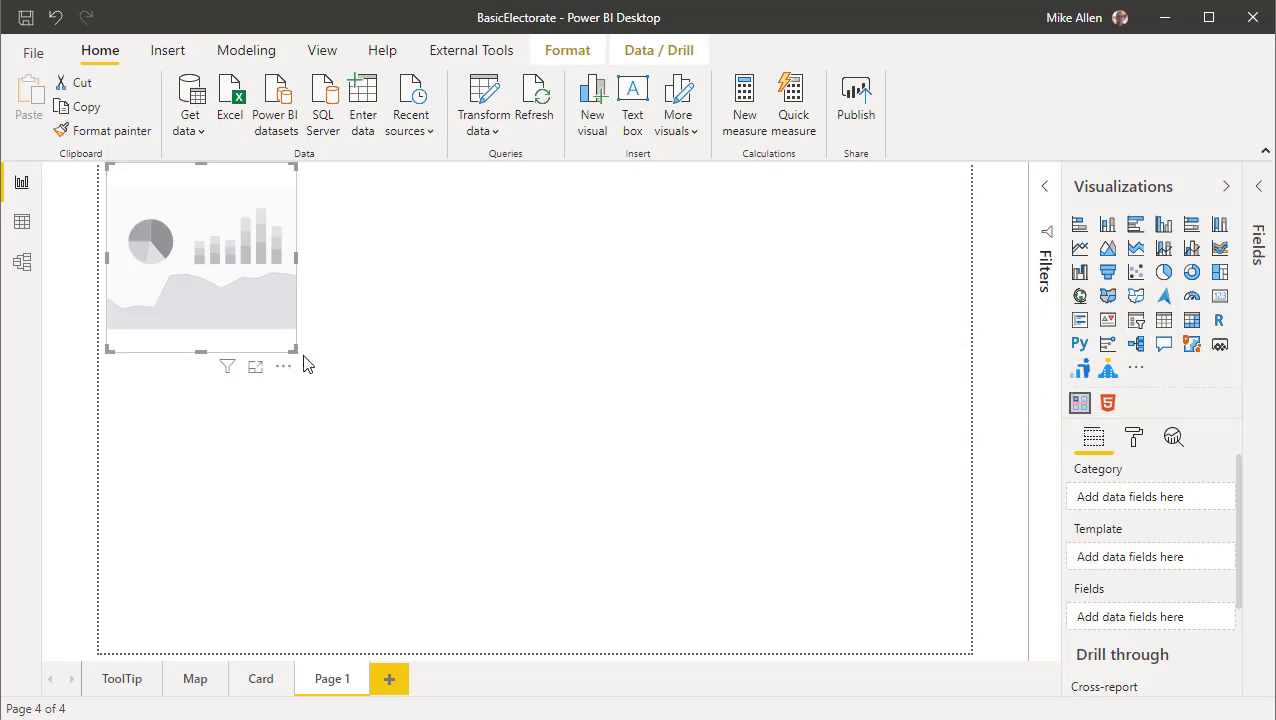
{"action": "left_click_drag", "start_coordinate": [293, 350], "coordinate": [380, 408]}
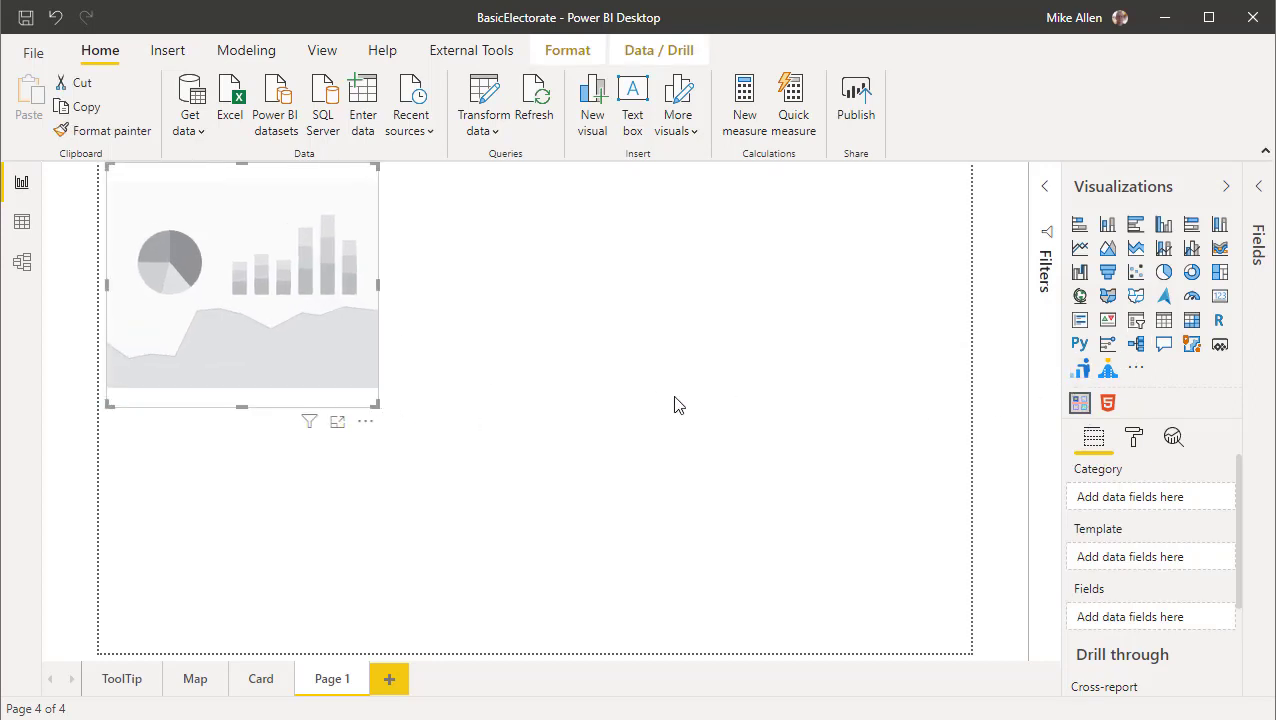
{"action": "left_click", "coordinate": [1259, 190]}
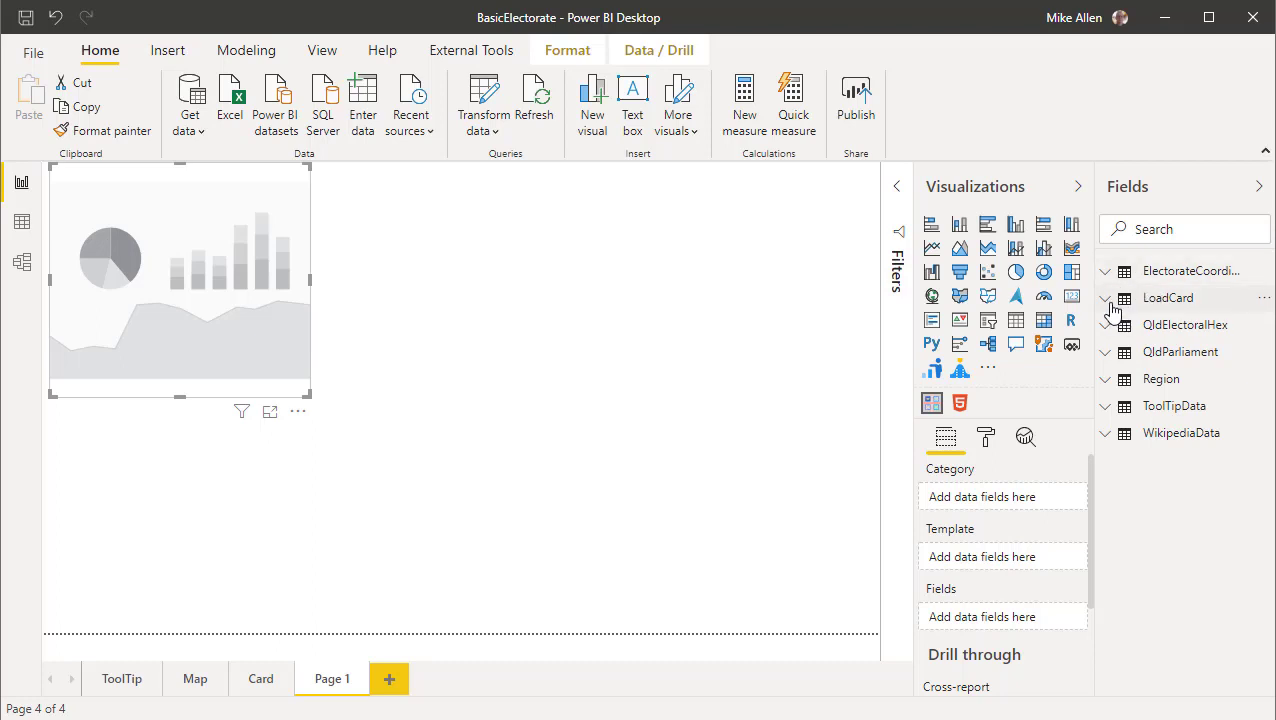
{"action": "left_click", "coordinate": [1108, 354]}
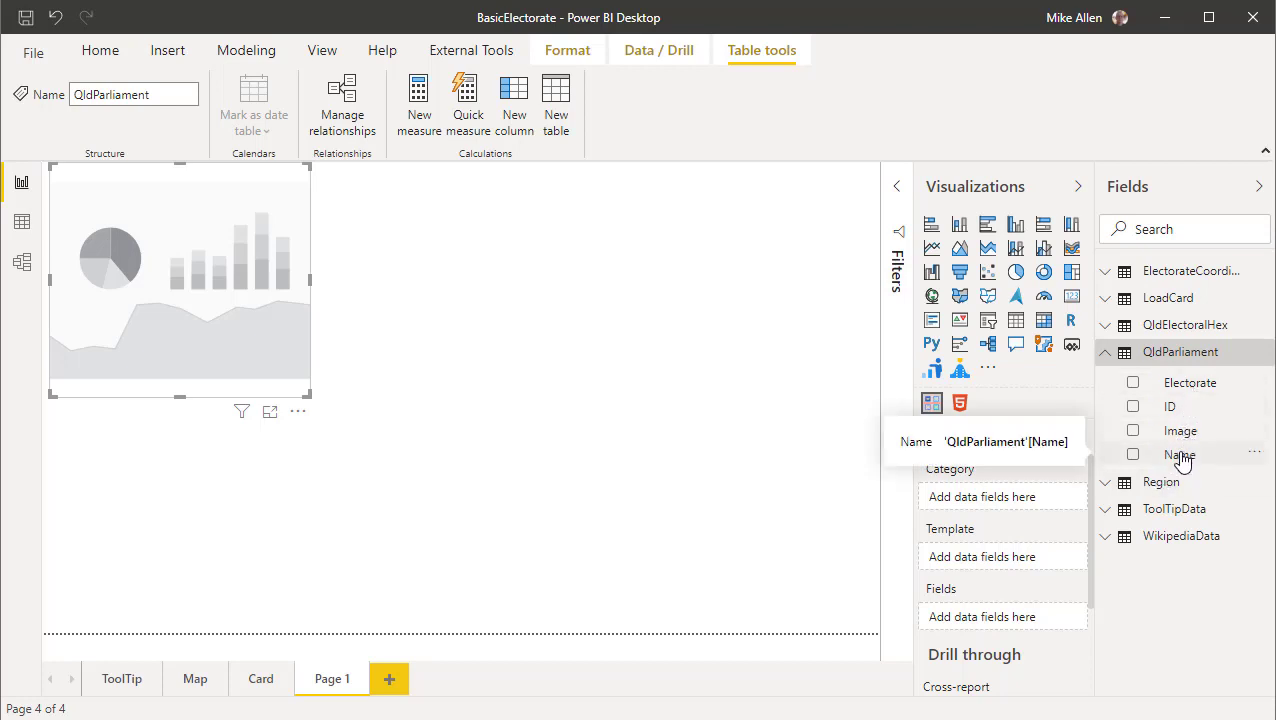
{"action": "left_click_drag", "start_coordinate": [1162, 453], "coordinate": [1010, 505]}
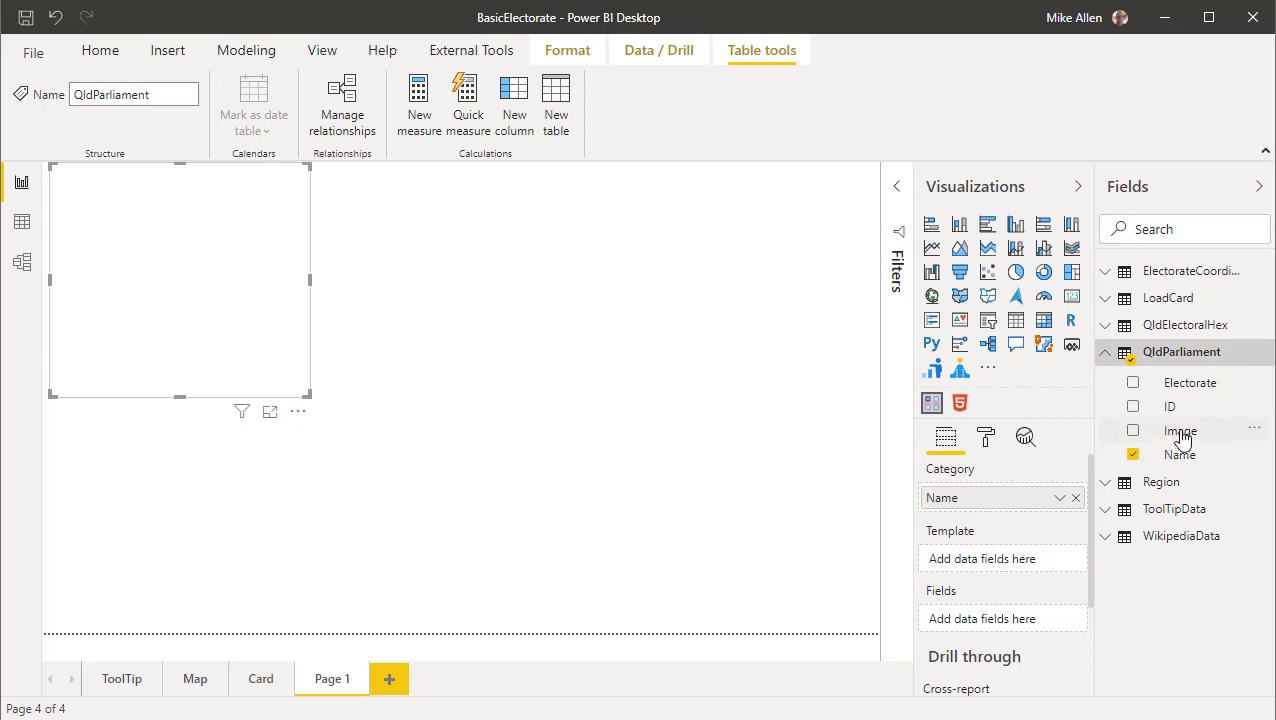
{"action": "left_click", "coordinate": [987, 440]}
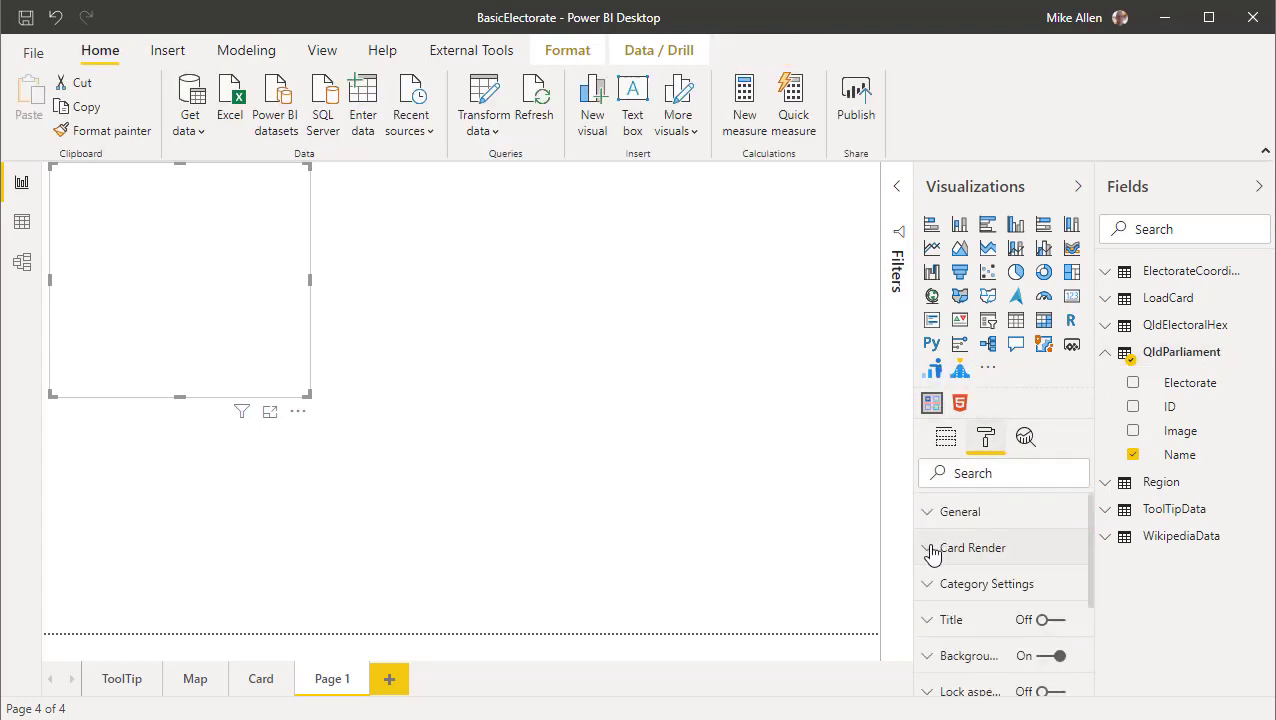
{"action": "left_click", "coordinate": [931, 551]}
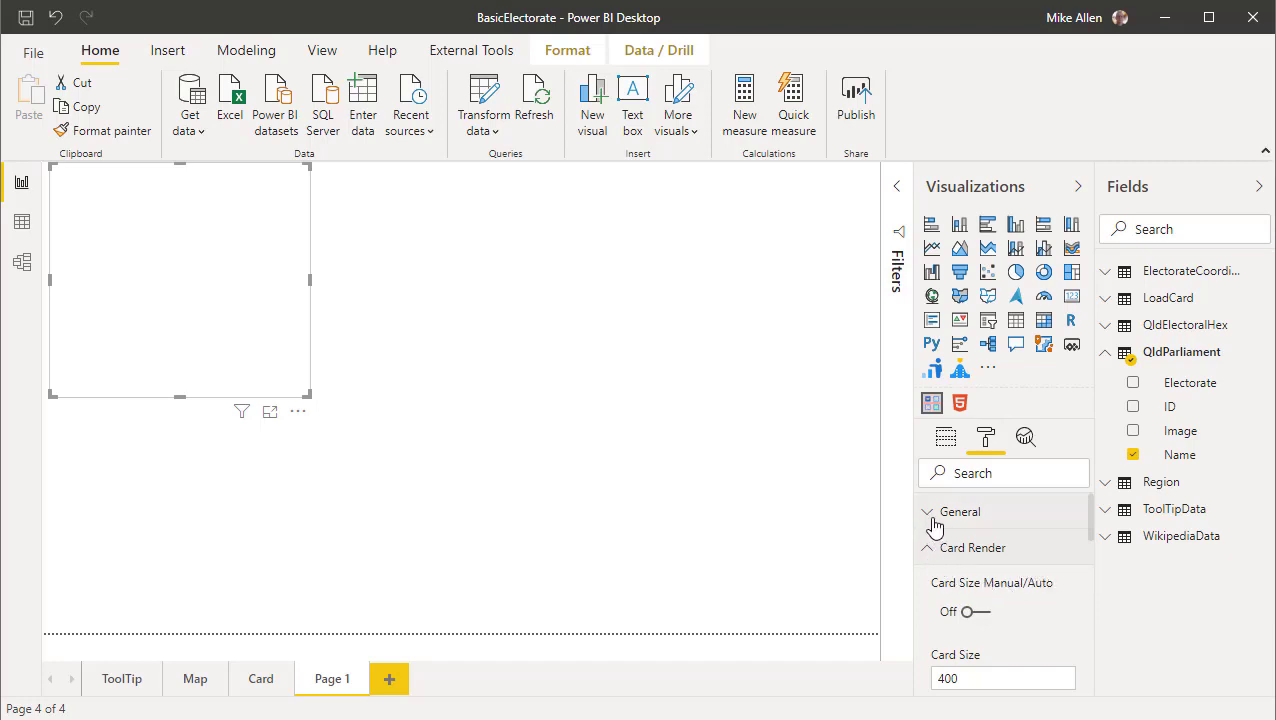
{"action": "left_click", "coordinate": [938, 553]}
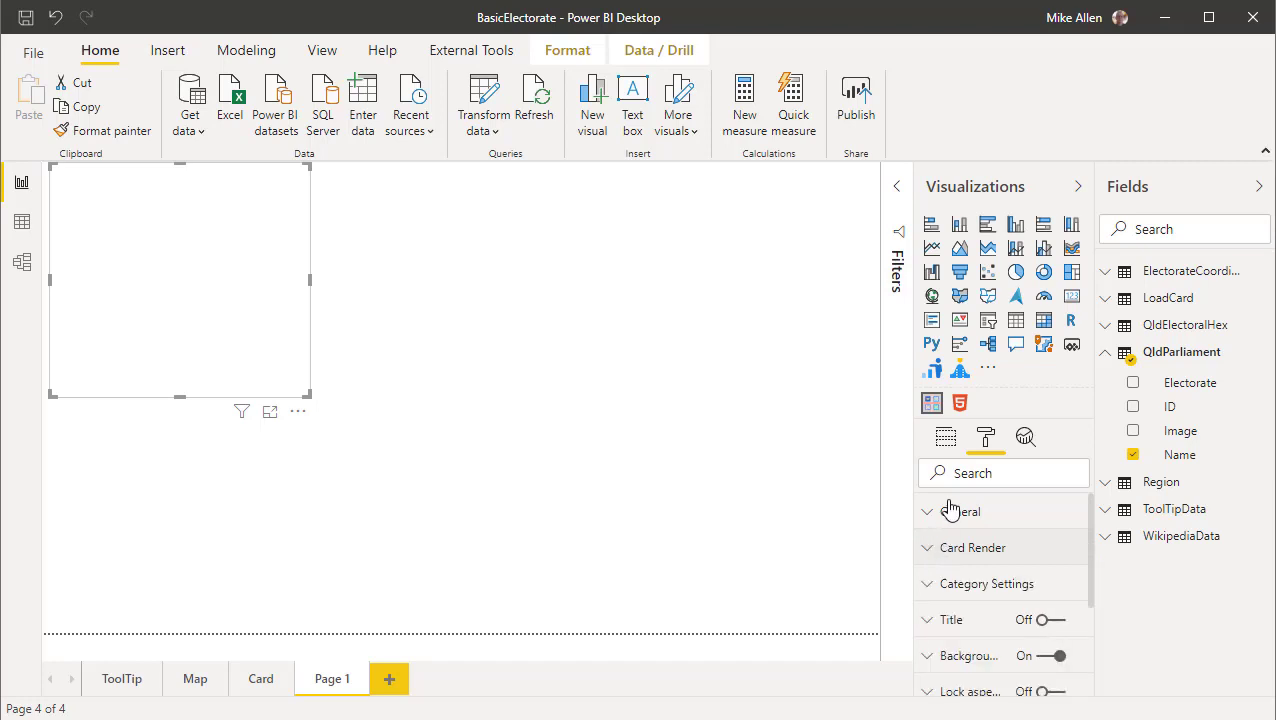
{"action": "left_click", "coordinate": [946, 440]}
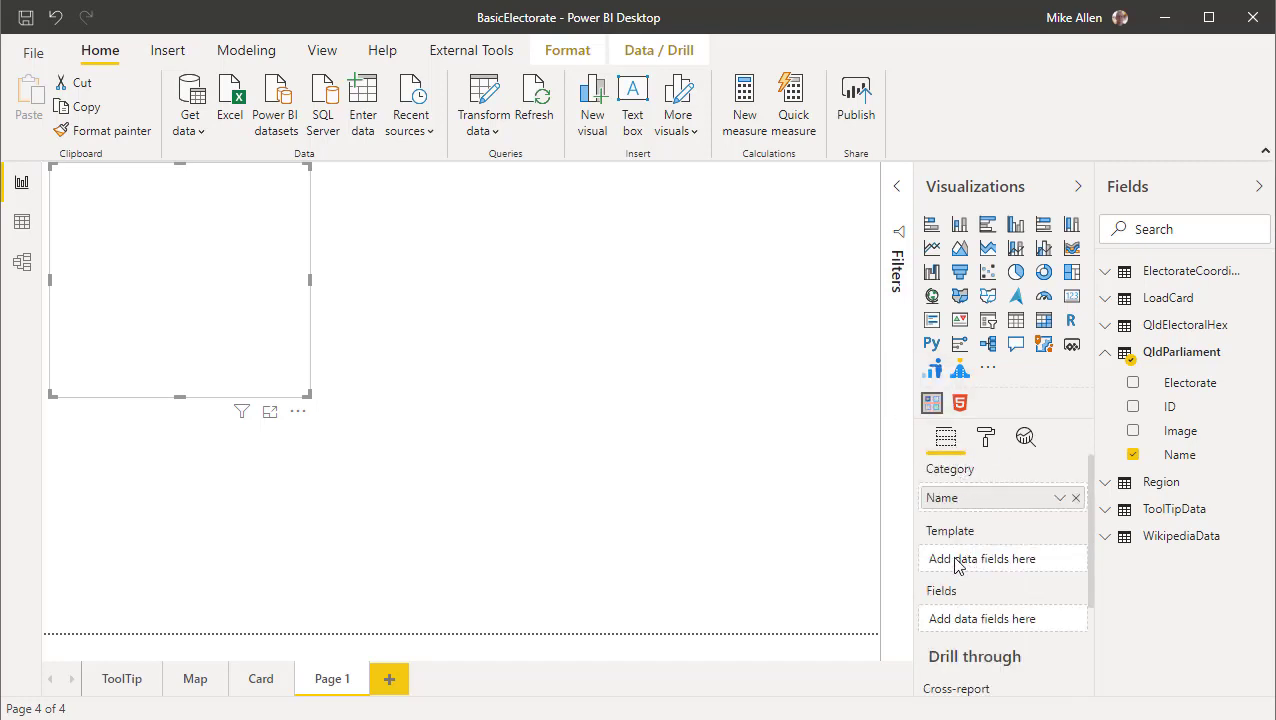
Assign the LoadCard field as the visual's Template and enlarge the visual so the full card width fits.
{"action": "left_click", "coordinate": [1108, 300]}
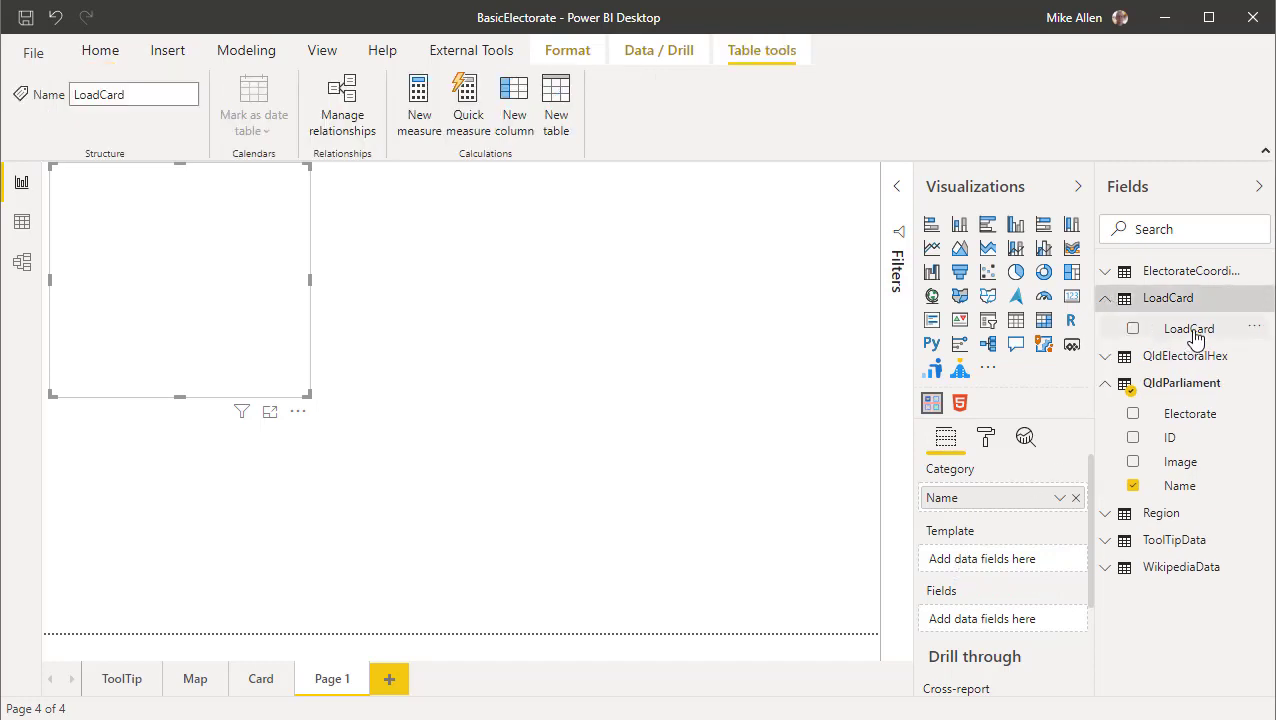
{"action": "left_click_drag", "start_coordinate": [1186, 337], "coordinate": [1001, 564]}
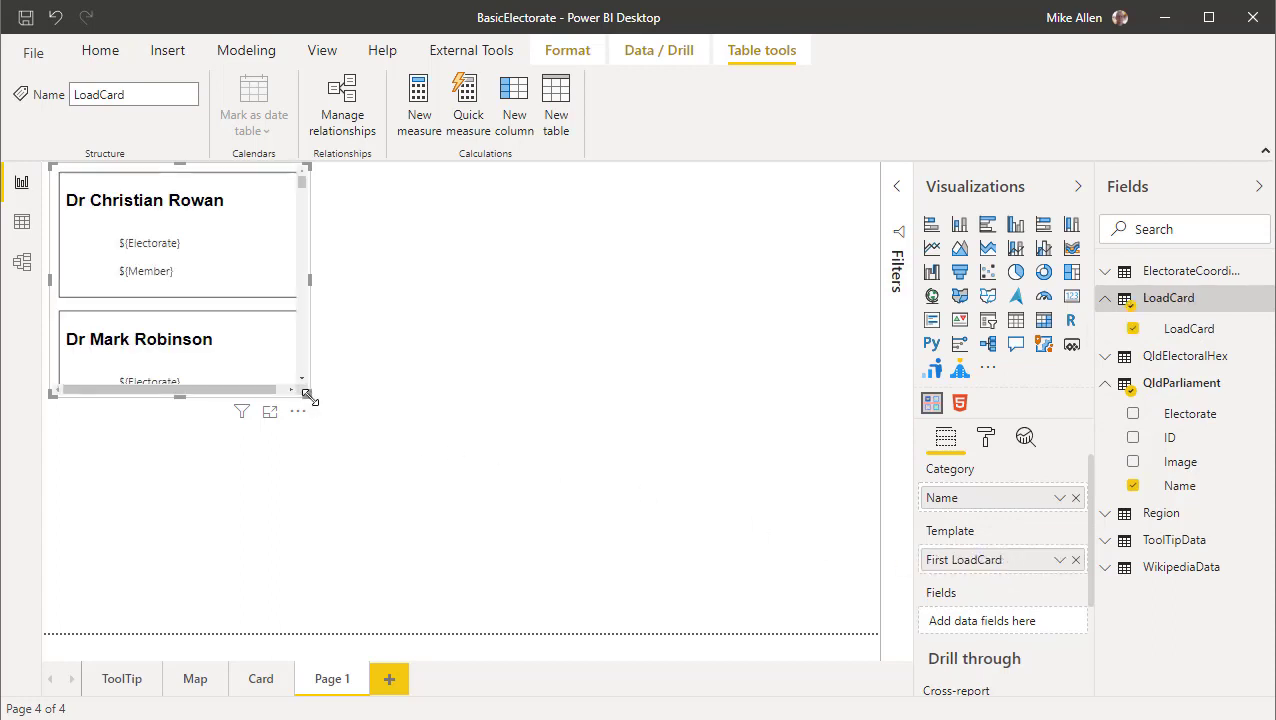
{"action": "left_click_drag", "start_coordinate": [309, 398], "coordinate": [380, 468]}
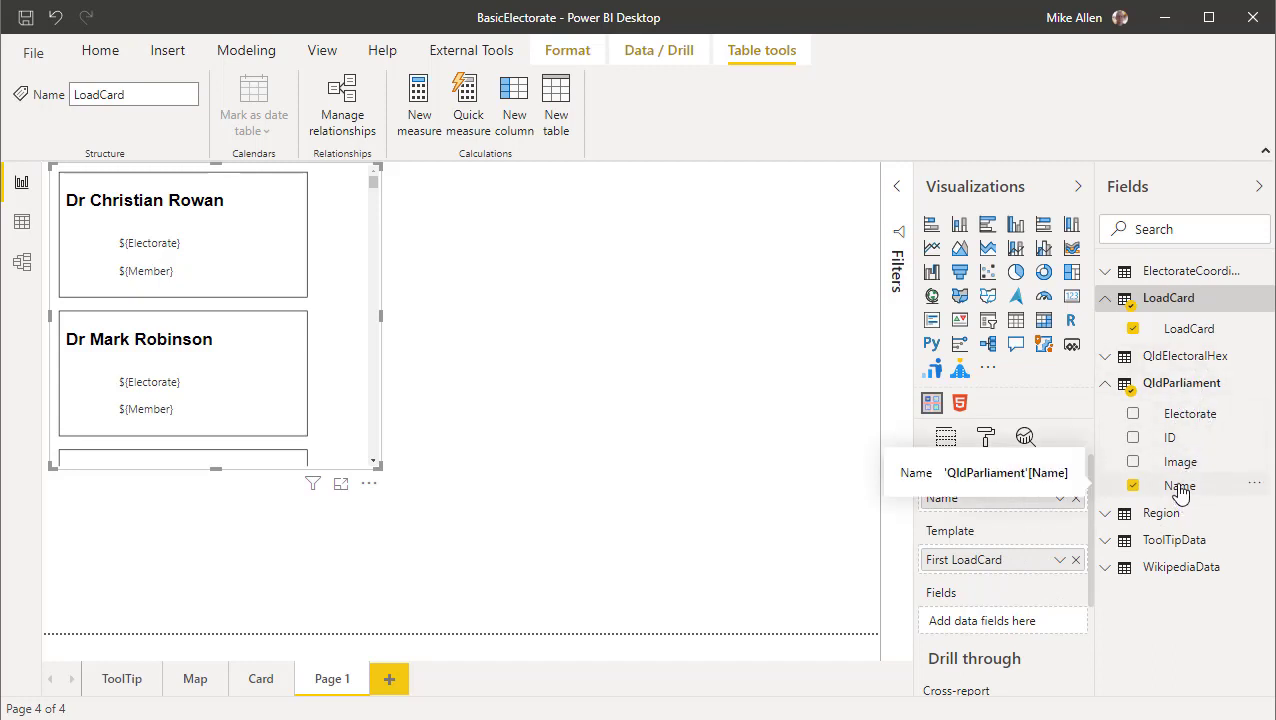
Add the QldParliament Name field to the visual's Fields and rename it there as Member.
{"action": "left_click_drag", "start_coordinate": [1180, 488], "coordinate": [995, 627]}
{"action": "right_click", "coordinate": [995, 627]}
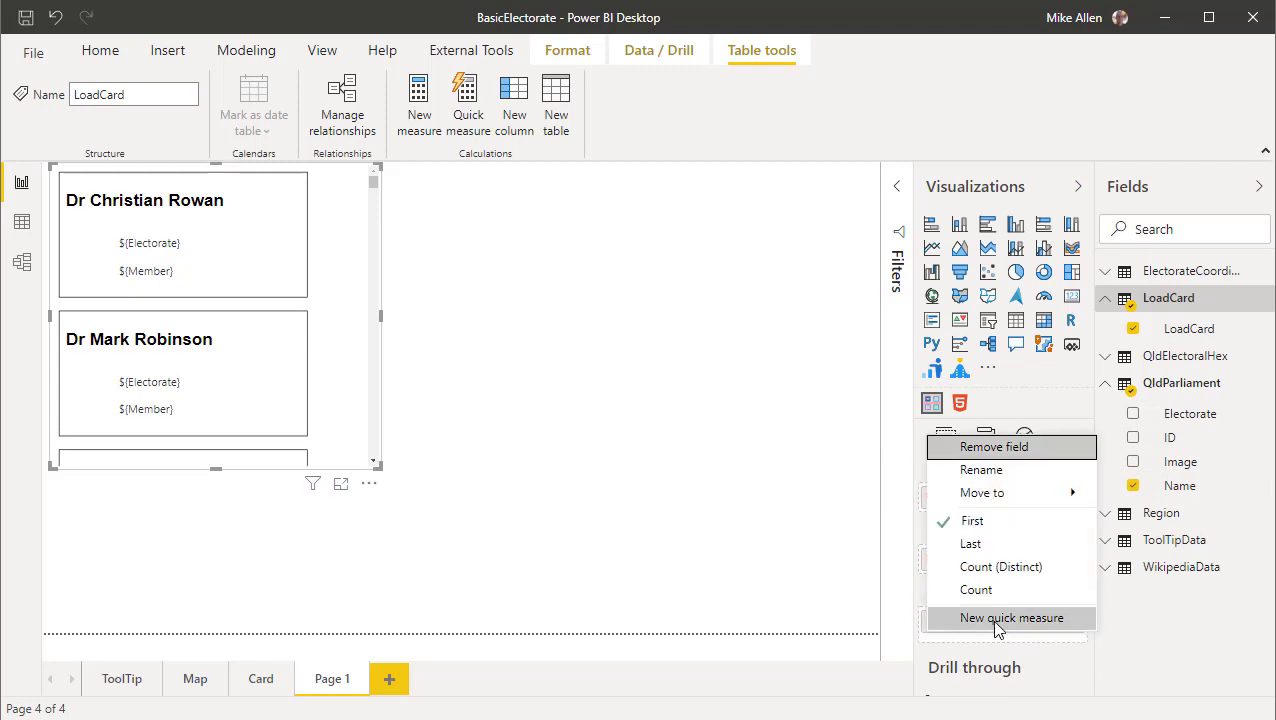
{"action": "left_click", "coordinate": [978, 470]}
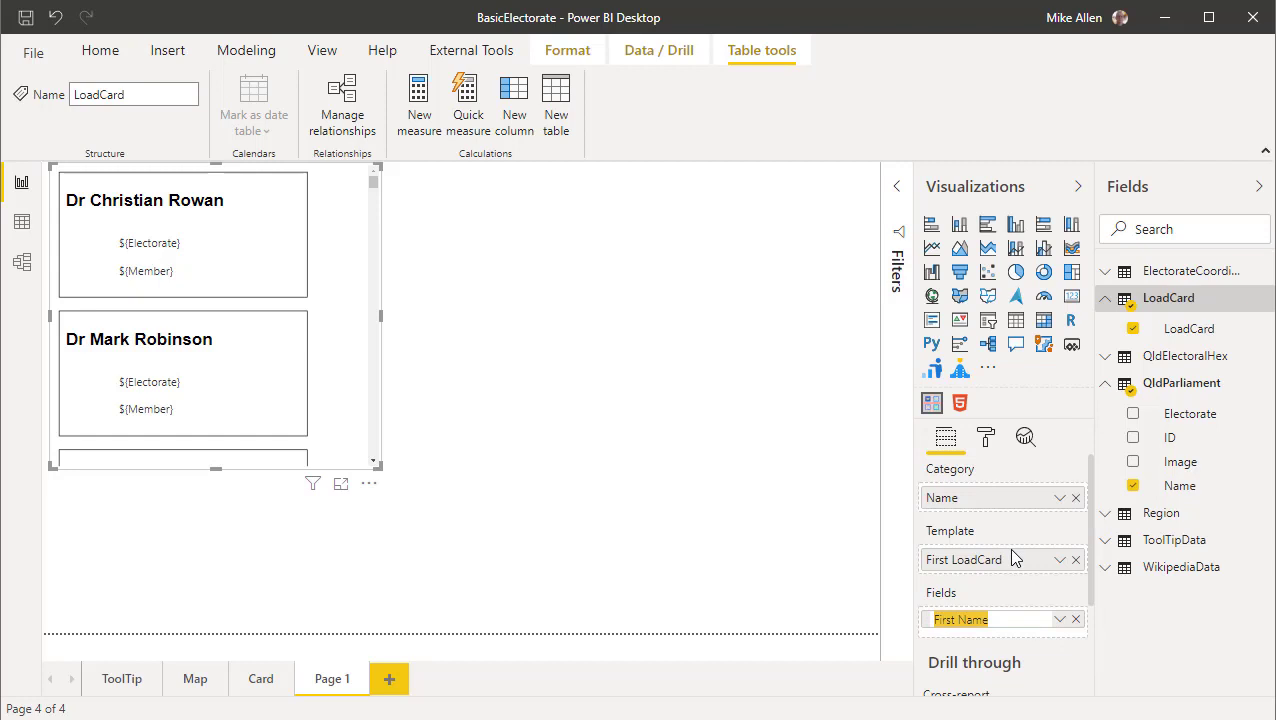
{"action": "type", "text": "Member"}
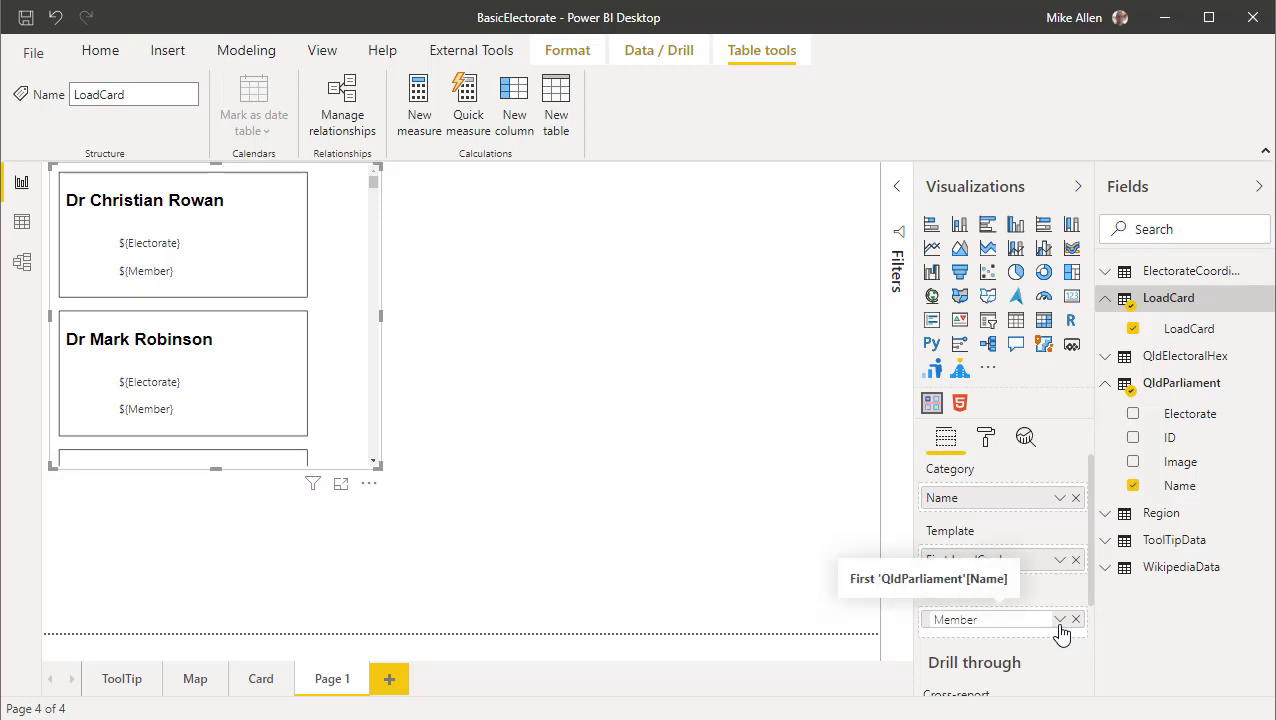
{"action": "key", "text": "Return"}
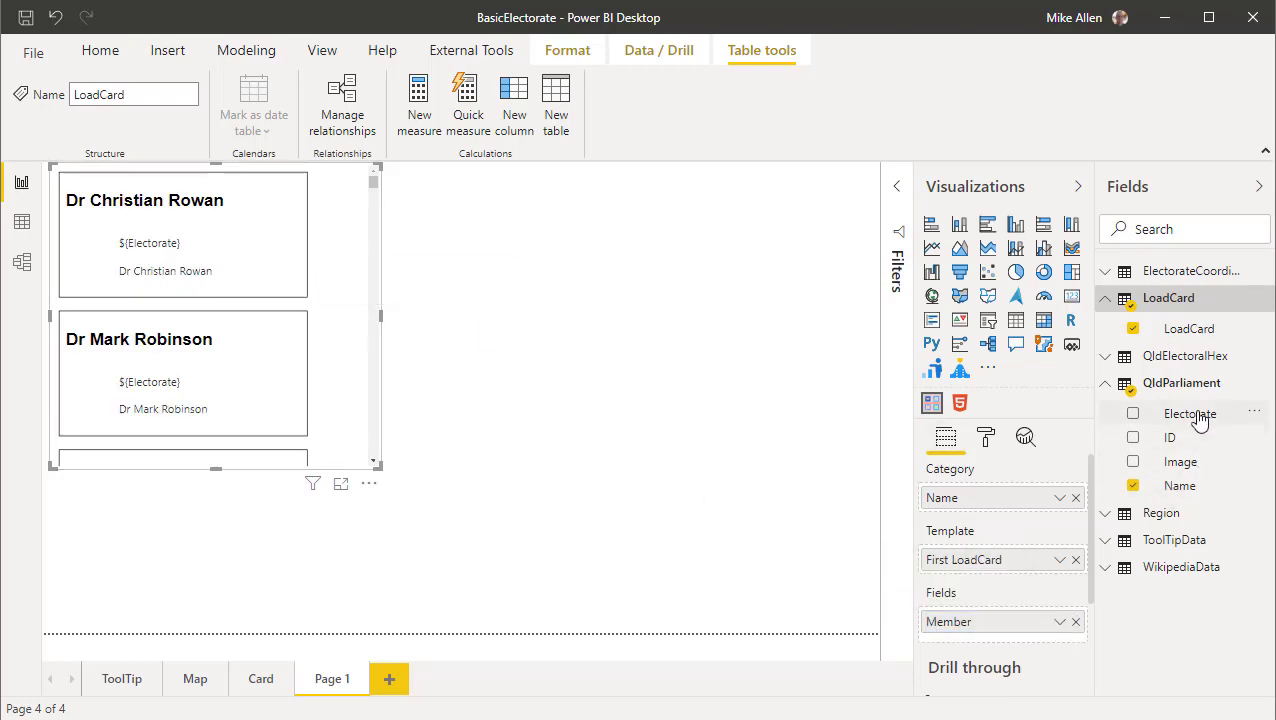
Add the QldParliament Electorate and Image fields to the visual's Fields, renaming the image entry as Thumbnail.
{"action": "left_click_drag", "start_coordinate": [1200, 420], "coordinate": [1013, 646]}
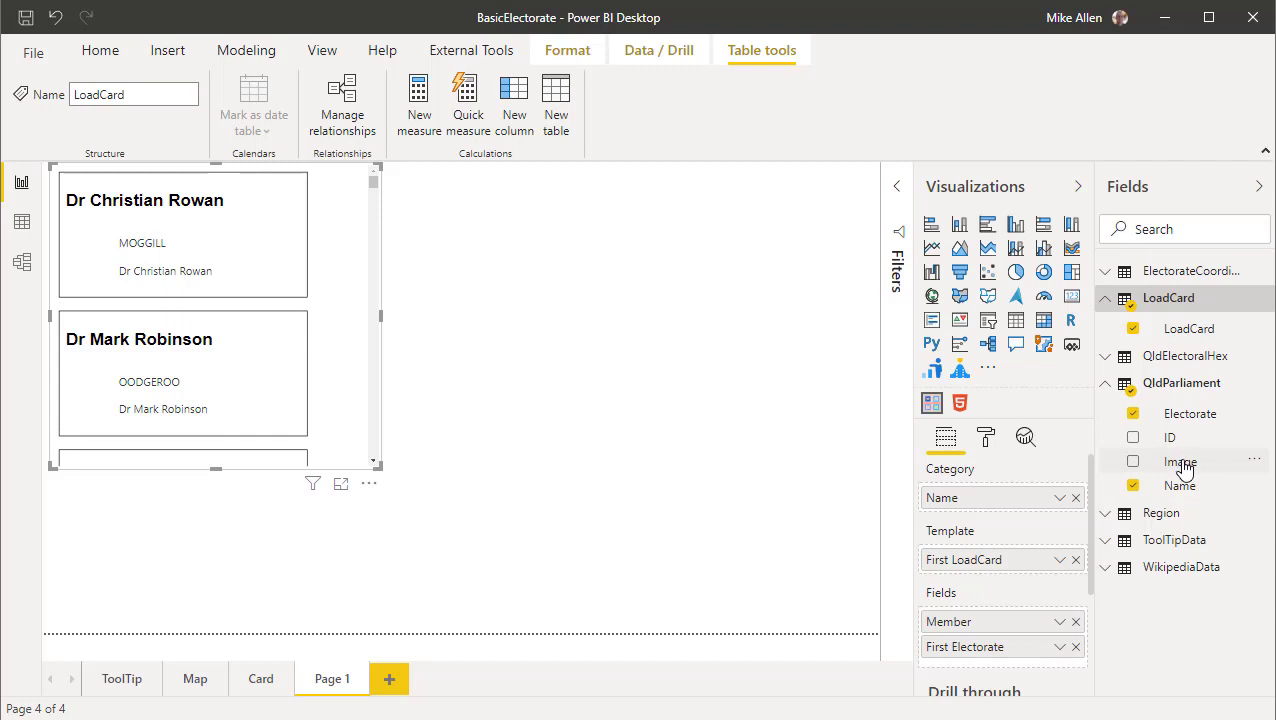
{"action": "left_click_drag", "start_coordinate": [1183, 468], "coordinate": [1004, 668]}
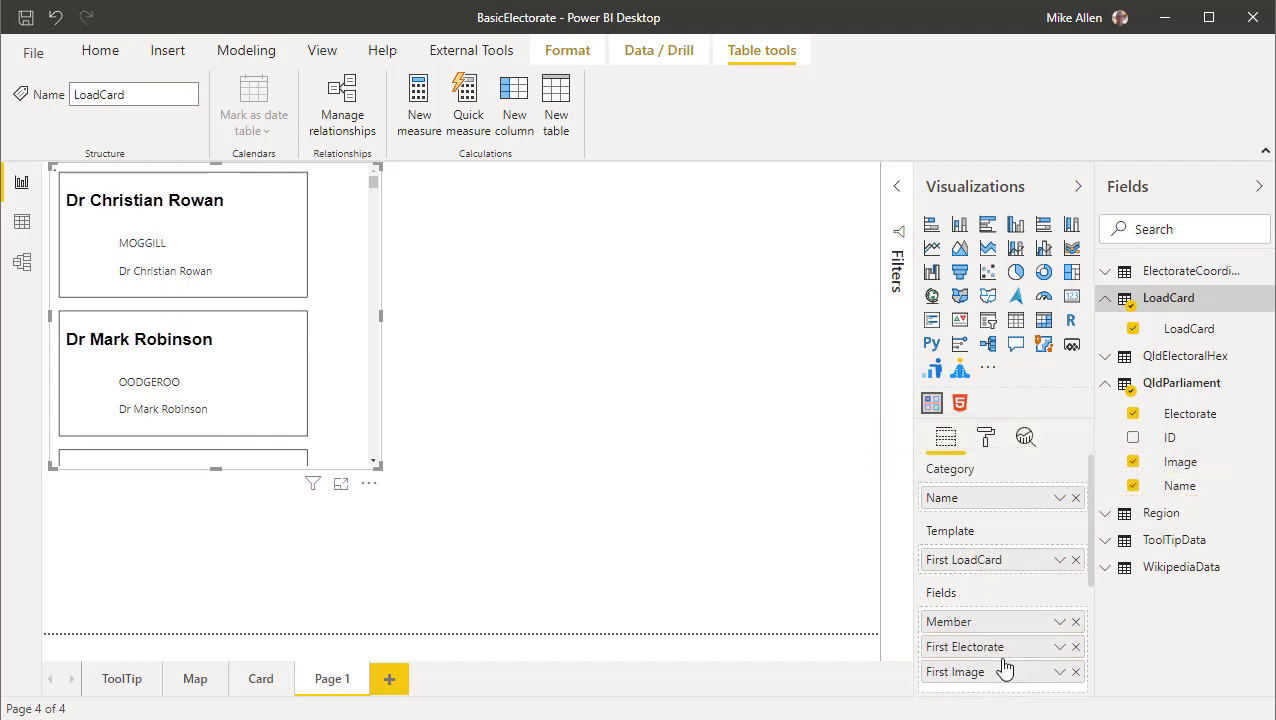
{"action": "scroll", "coordinate": [1036, 535], "scroll_direction": "down", "scroll_amount": 2}
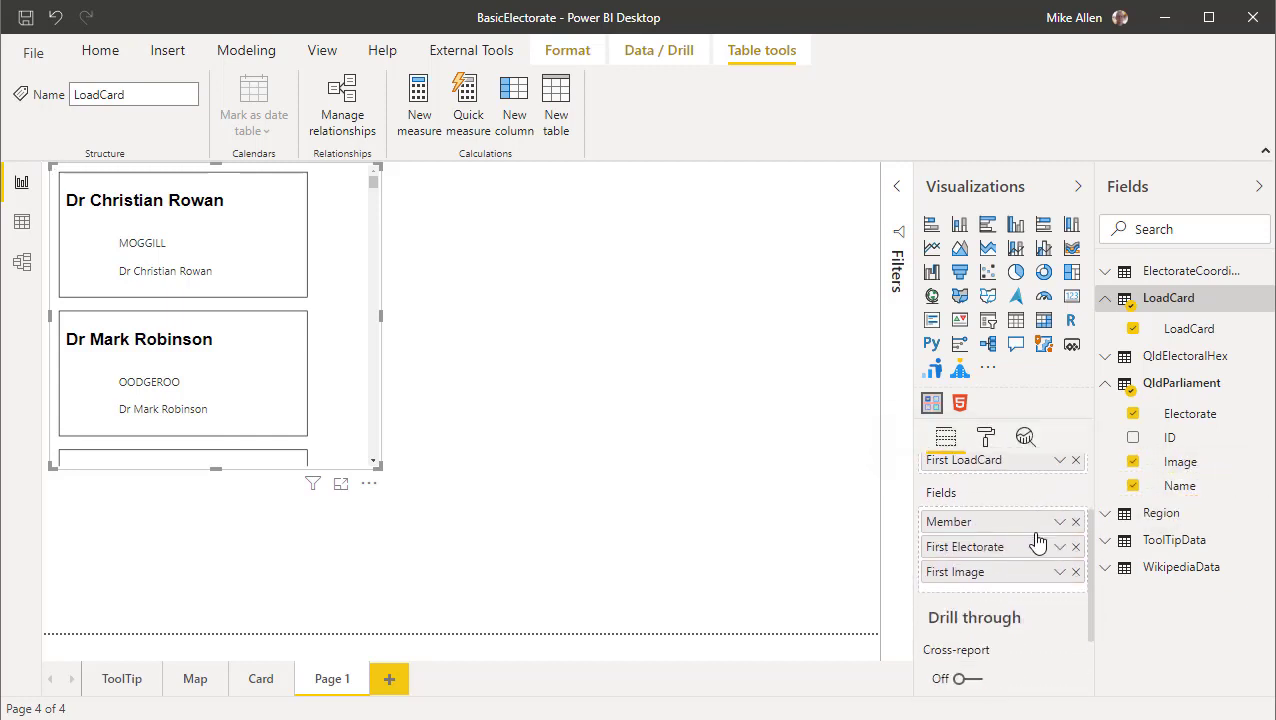
{"action": "right_click", "coordinate": [985, 575]}
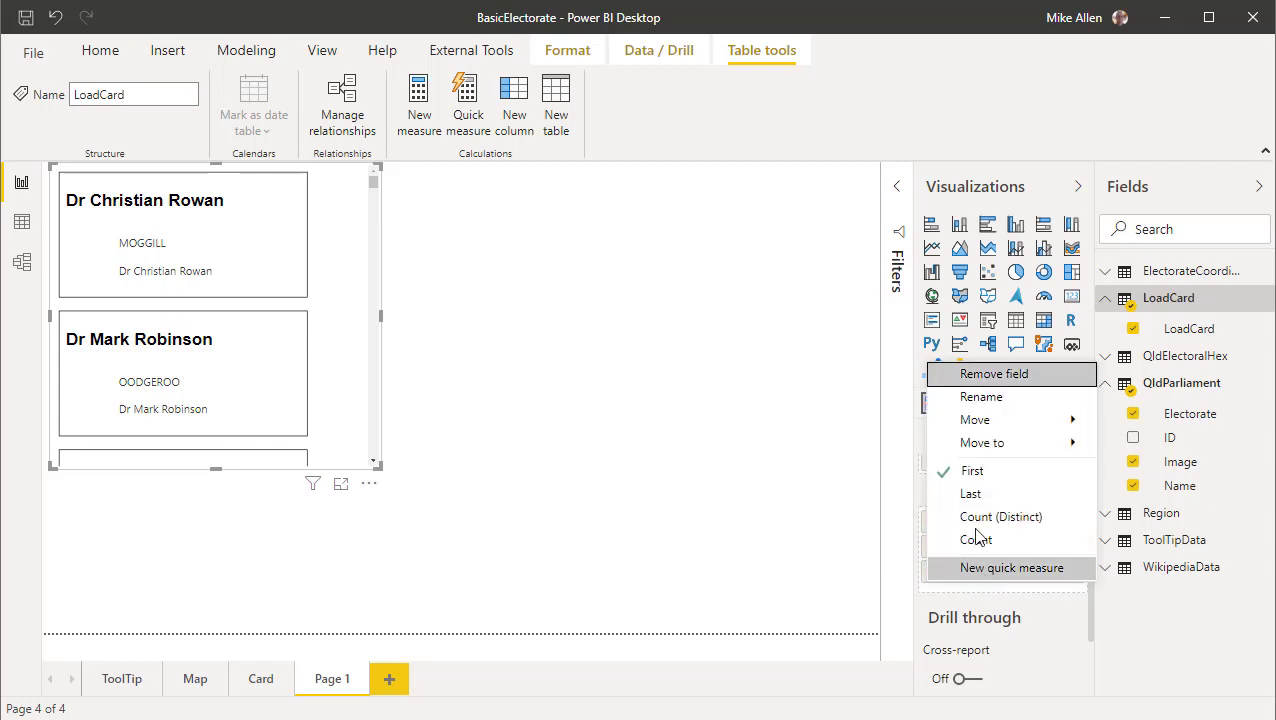
{"action": "left_click", "coordinate": [981, 397]}
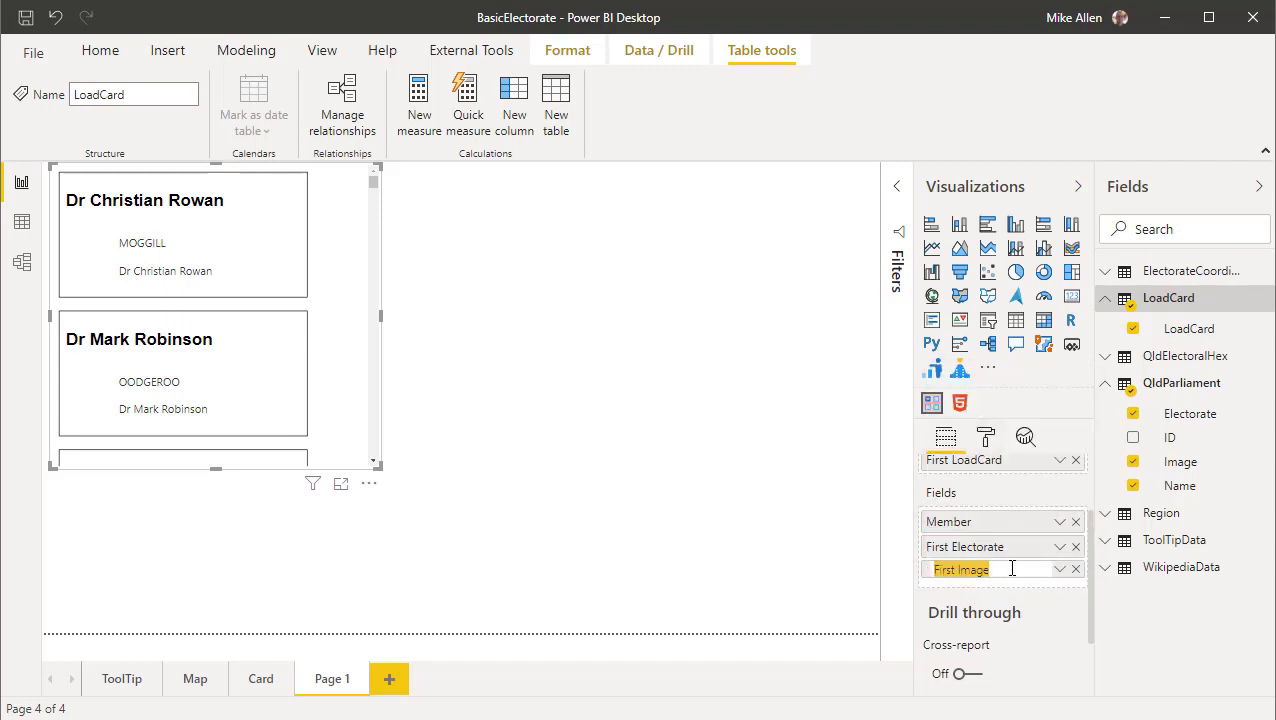
{"action": "type", "text": "Thumbnail"}
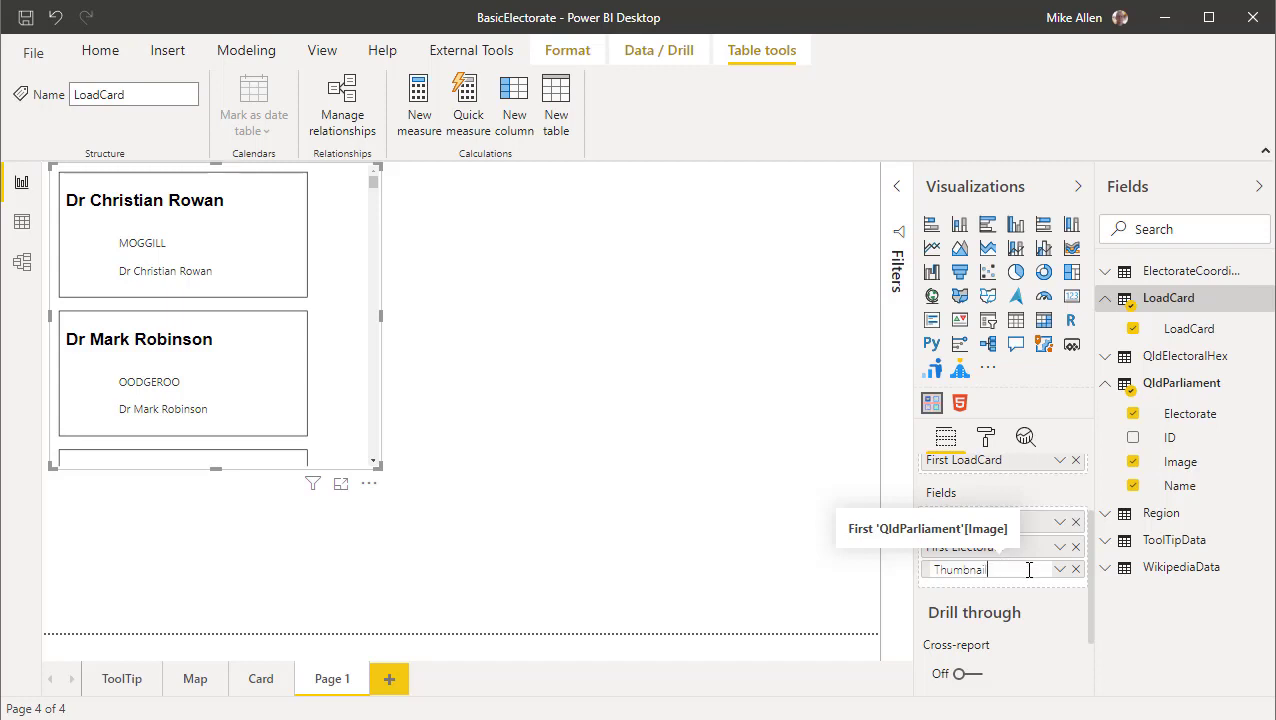
{"action": "left_click_drag", "start_coordinate": [1028, 570], "coordinate": [1028, 570]}
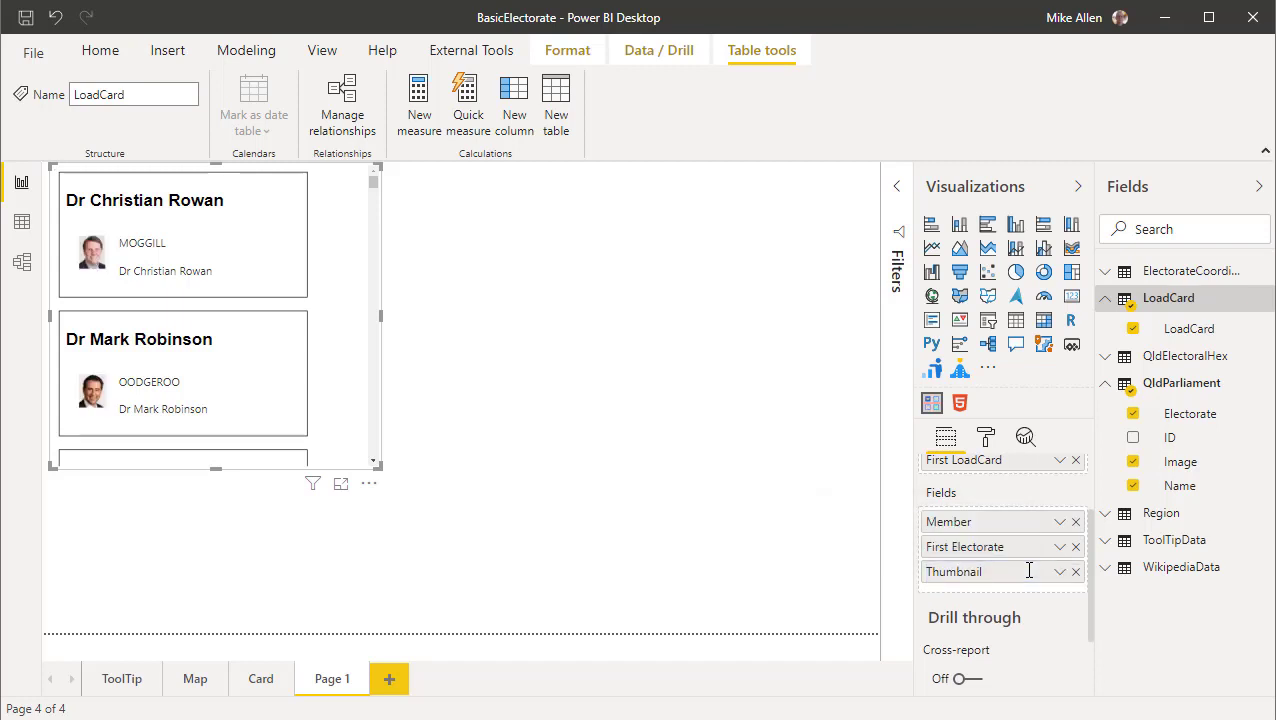
Turn off Show in the visual's Category Settings and resize the visual to be taller and narrower.
{"action": "left_click", "coordinate": [987, 440]}
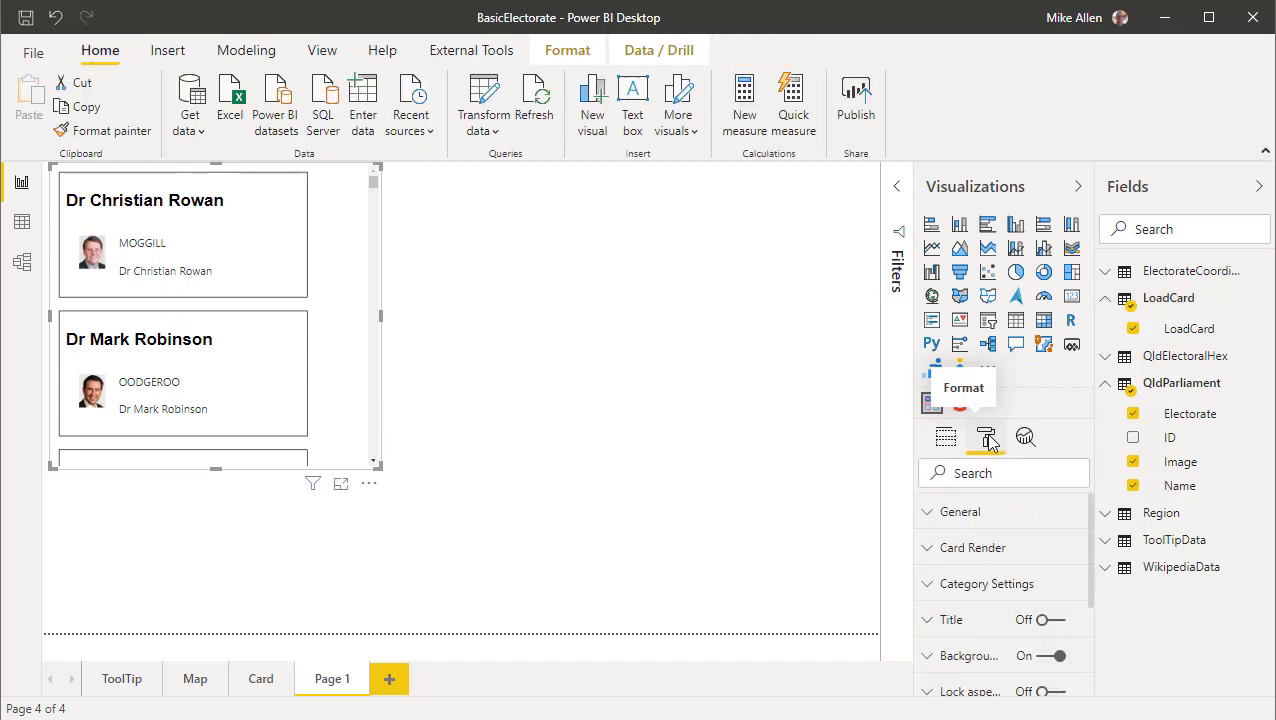
{"action": "left_click", "coordinate": [928, 588]}
{"action": "left_click", "coordinate": [964, 649]}
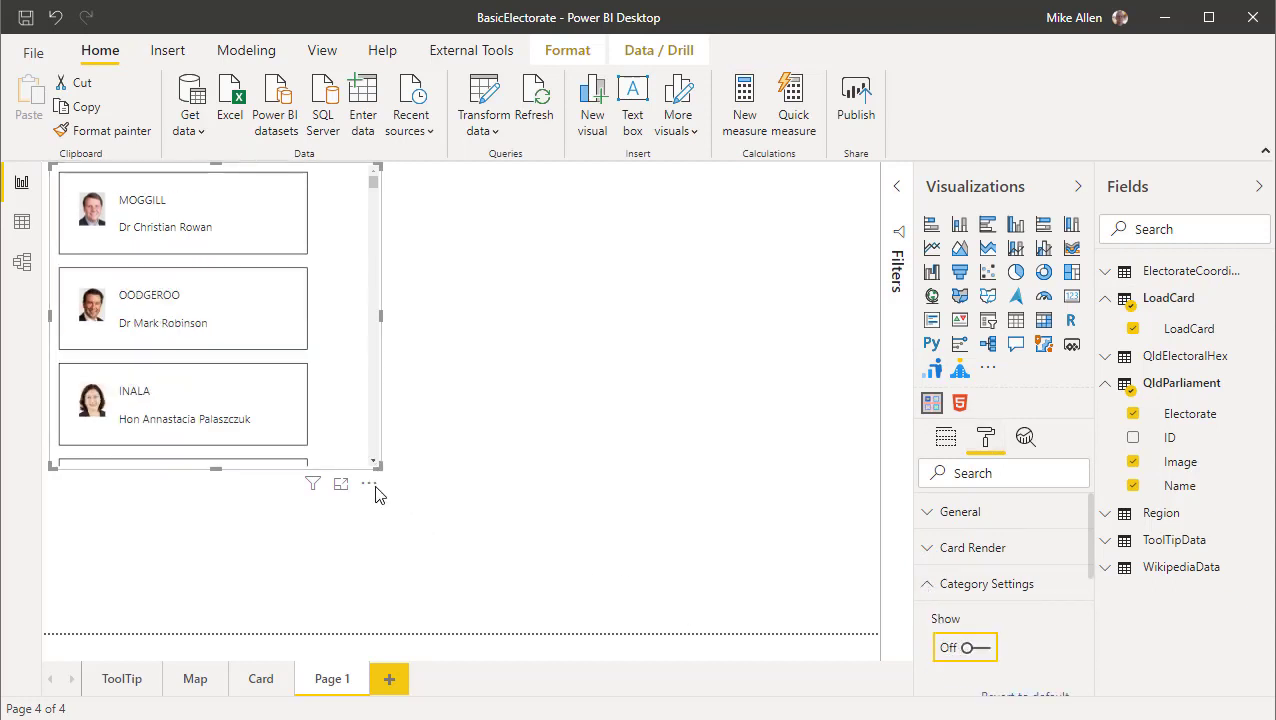
{"action": "left_click_drag", "start_coordinate": [377, 490], "coordinate": [325, 590]}
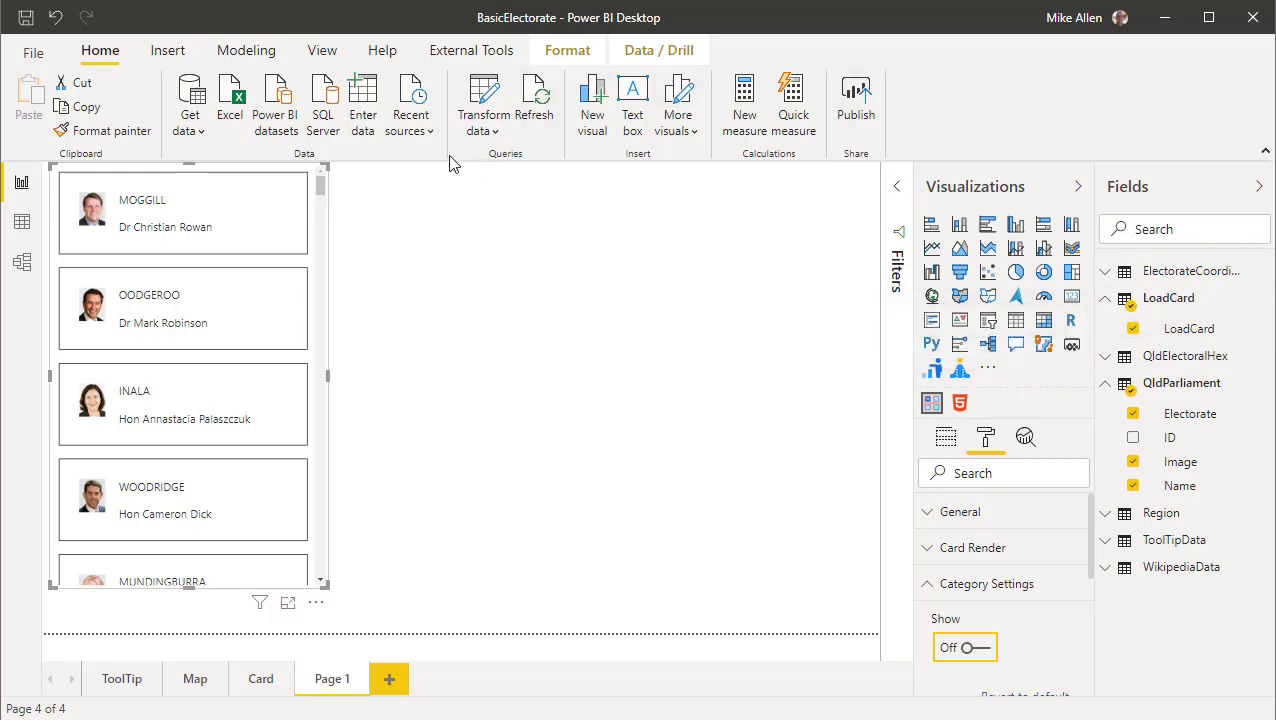
Open the report's queries in the Power Query Editor and shrink and reposition its window to fit on screen.
{"action": "left_click", "coordinate": [482, 134]}
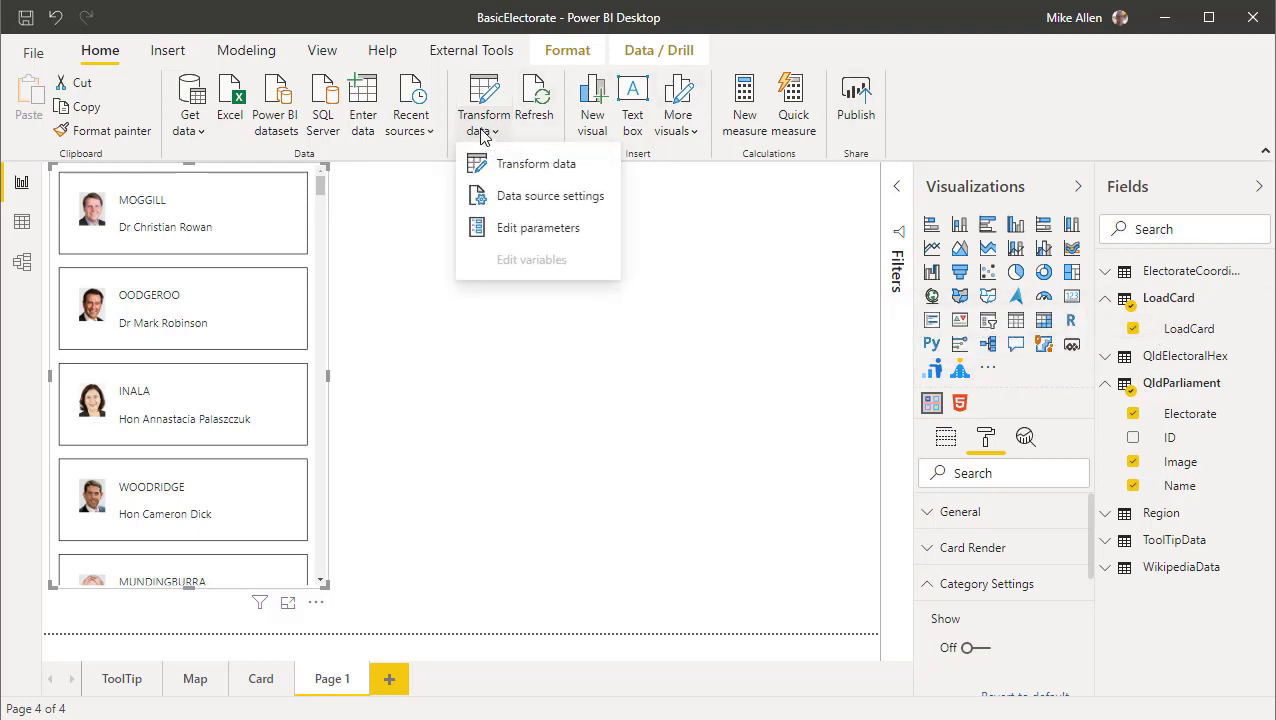
{"action": "left_click", "coordinate": [514, 172]}
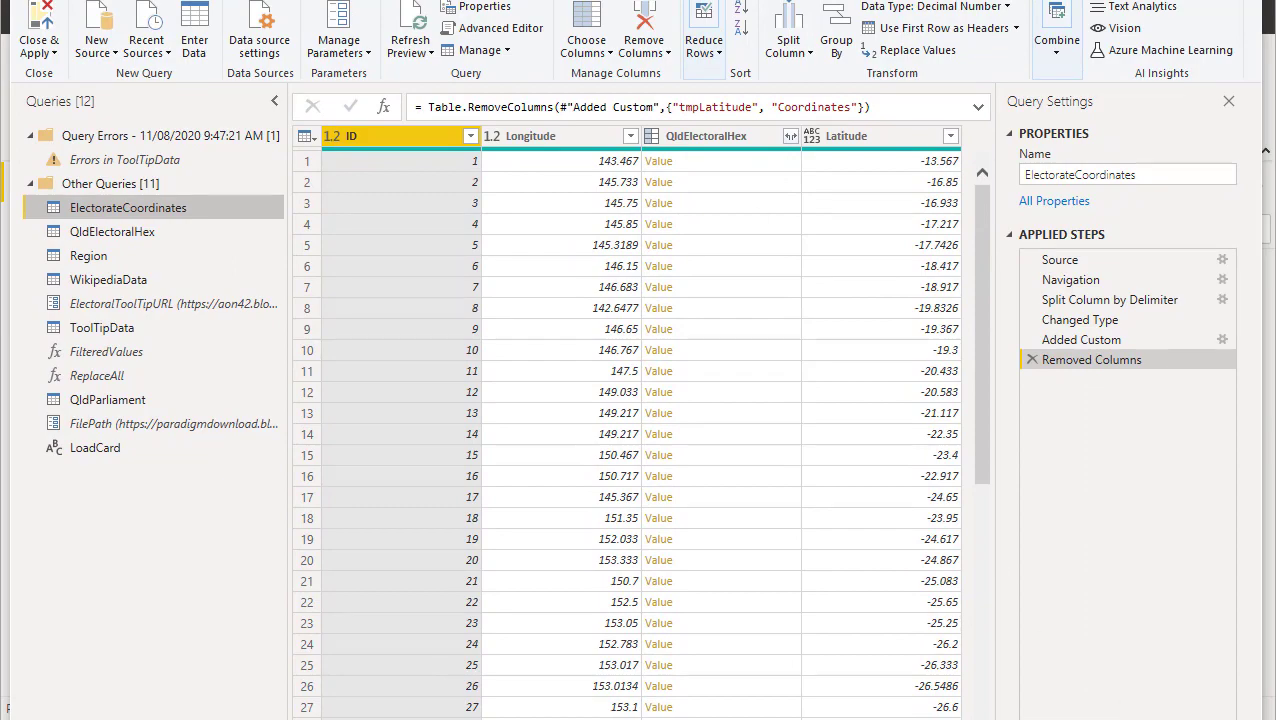
{"action": "left_click_drag", "start_coordinate": [1261, 718], "coordinate": [1099, 652]}
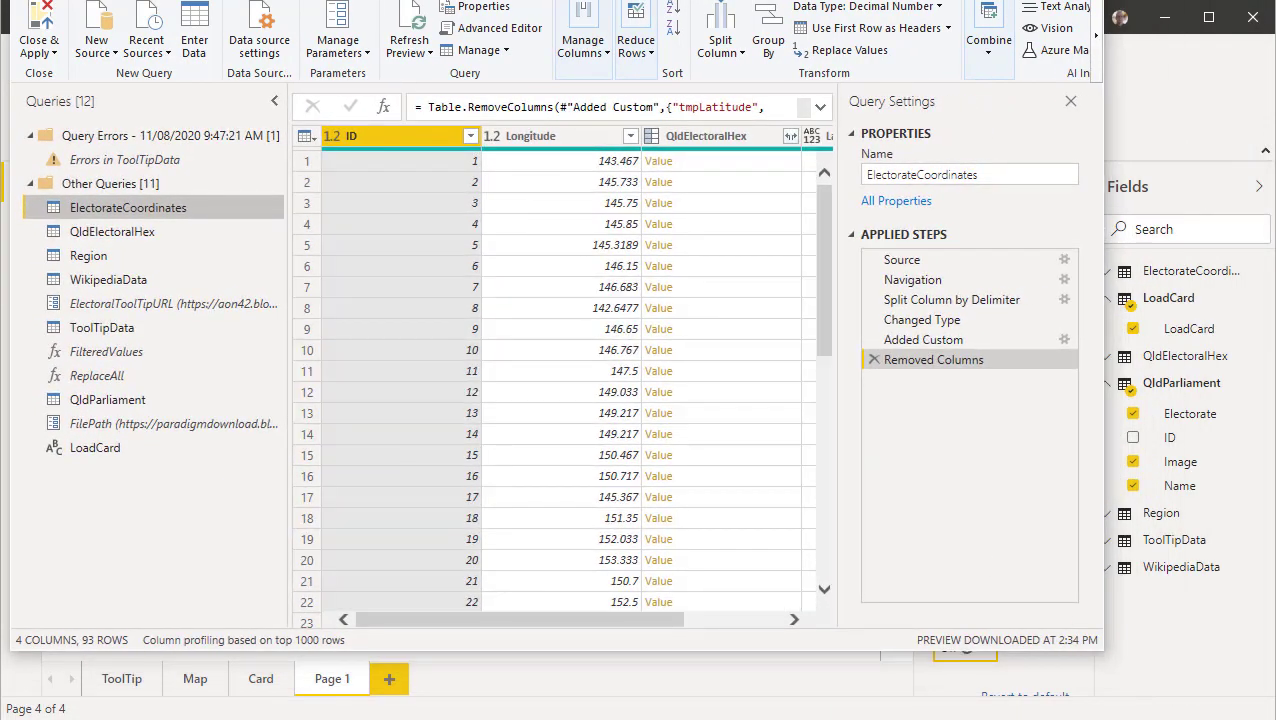
{"action": "left_click_drag", "start_coordinate": [441, 0], "coordinate": [491, 7]}
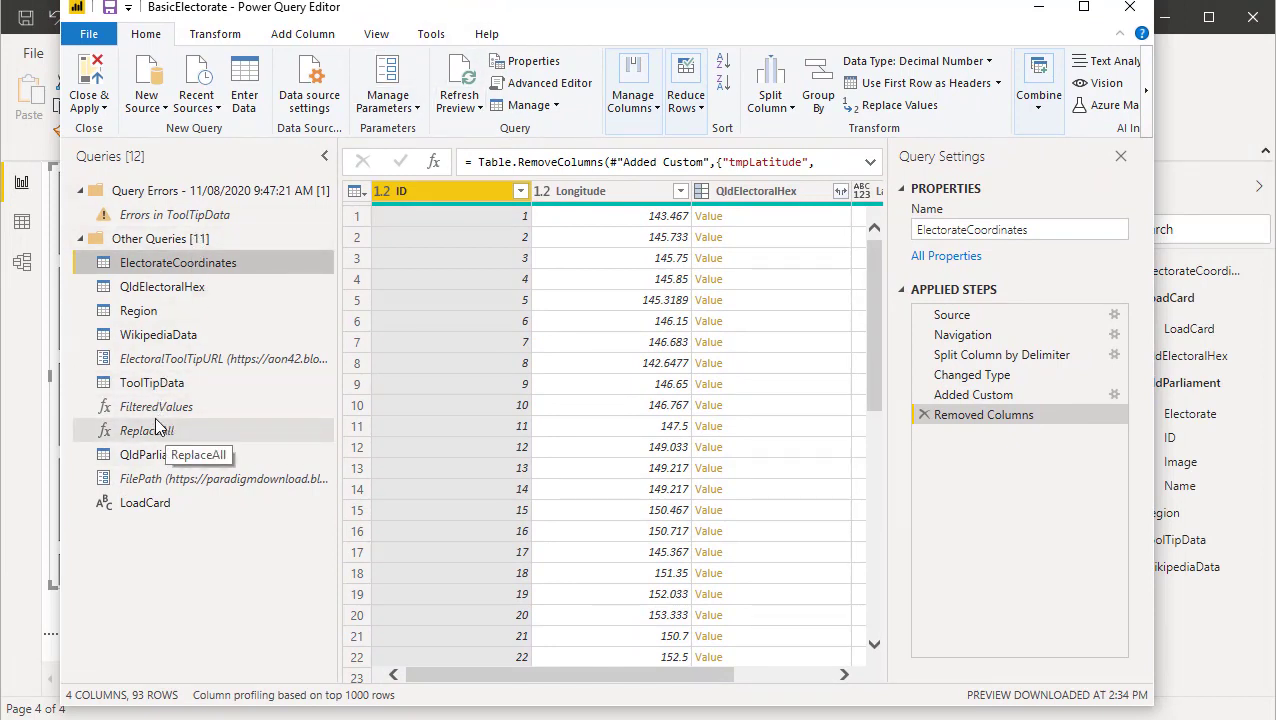
Review the JSON text returned by the LoadCard query and open its code in the Advanced Editor.
{"action": "left_click", "coordinate": [139, 504]}
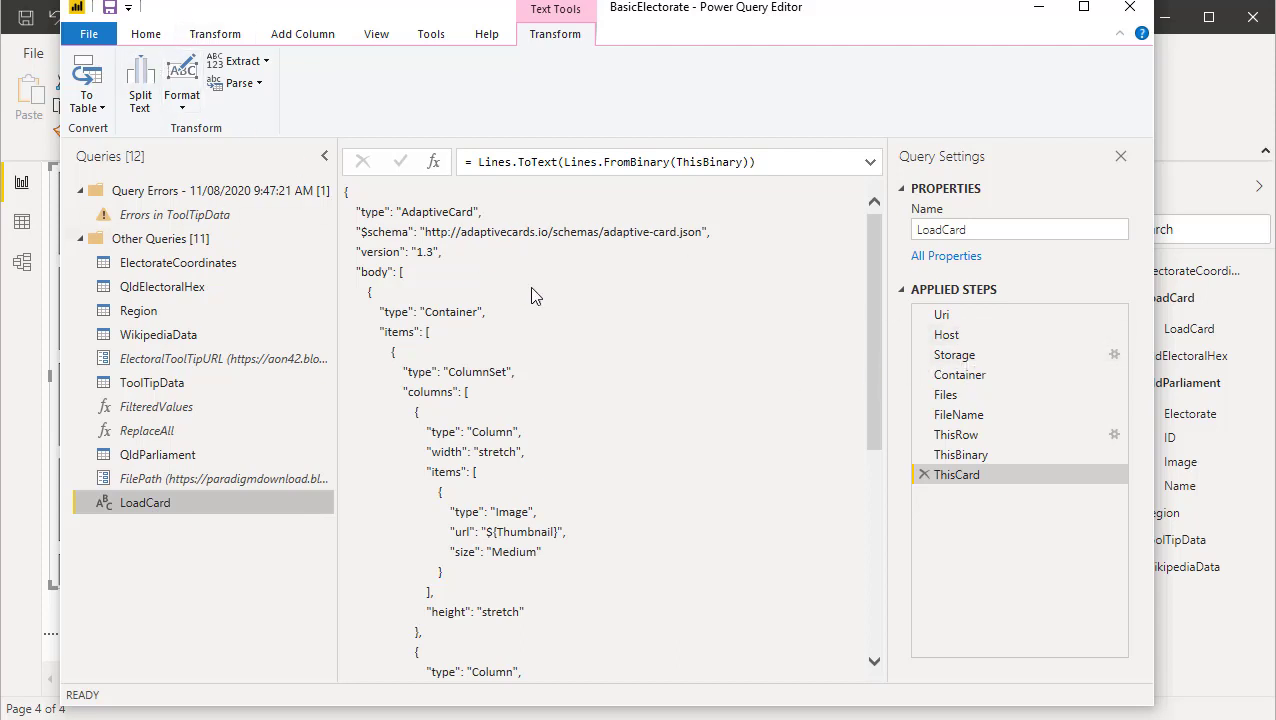
{"action": "left_click_drag", "start_coordinate": [875, 325], "coordinate": [886, 233]}
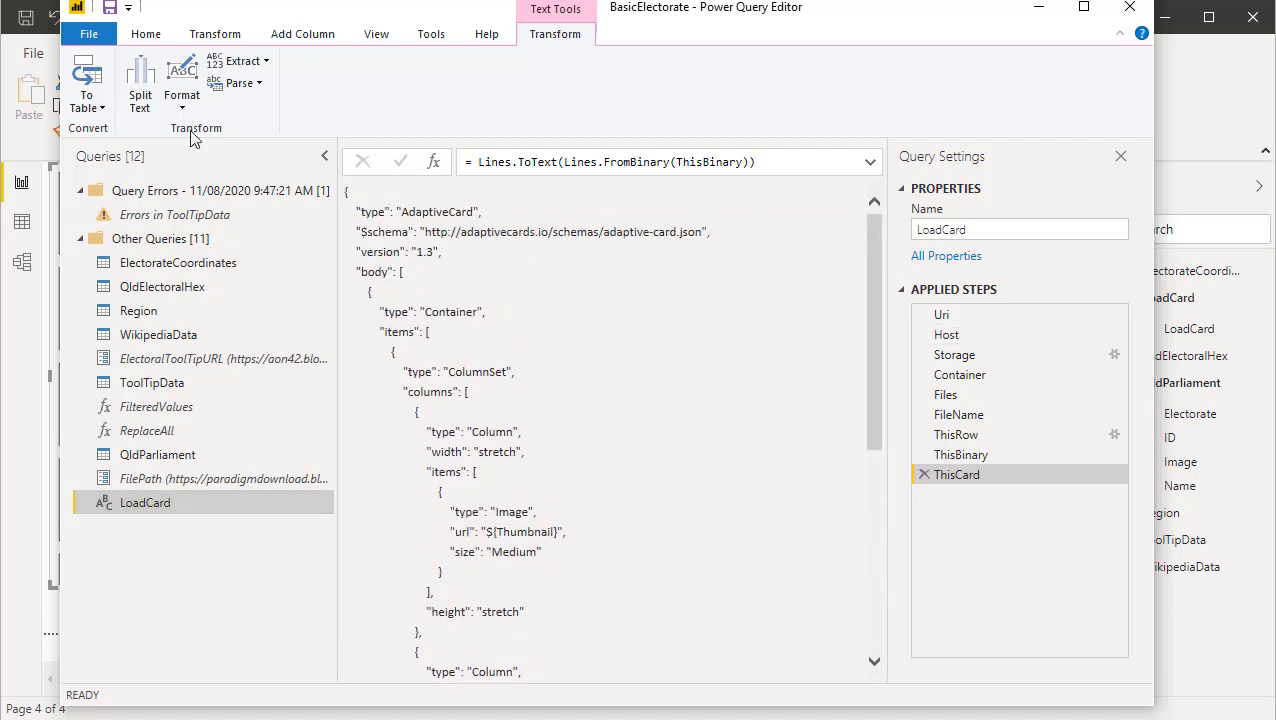
{"action": "left_click", "coordinate": [143, 35]}
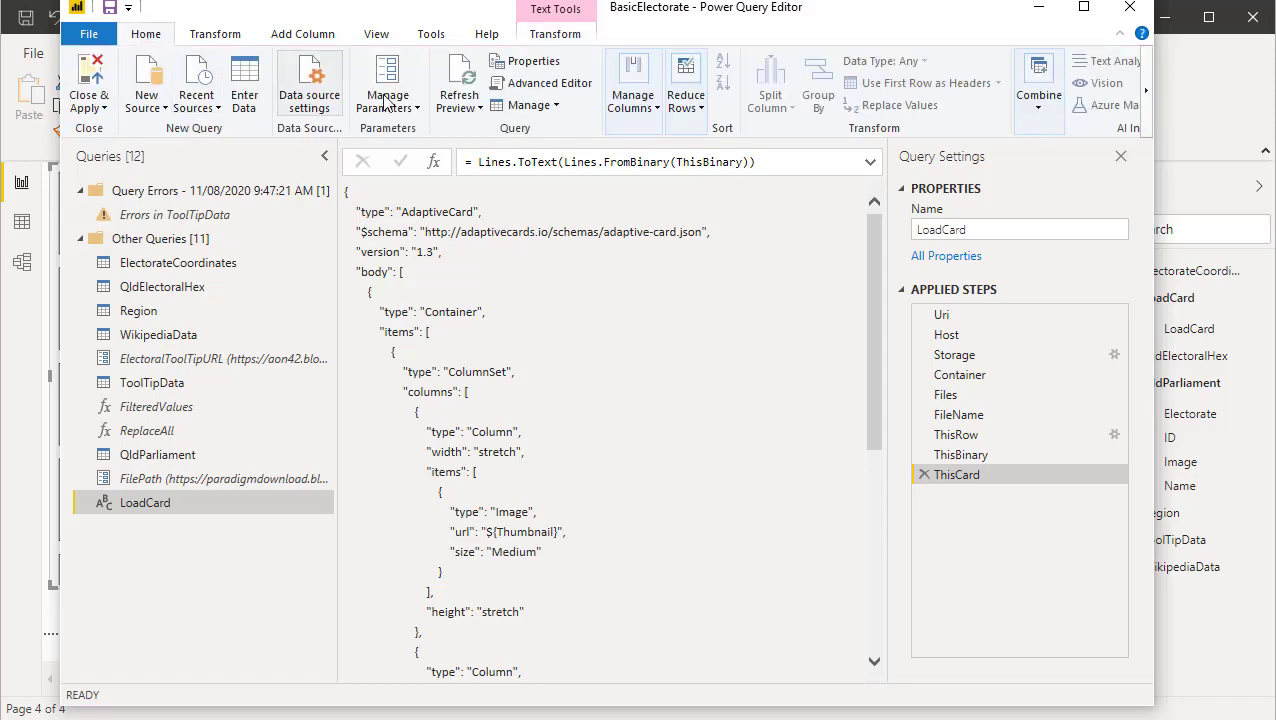
{"action": "left_click", "coordinate": [560, 86]}
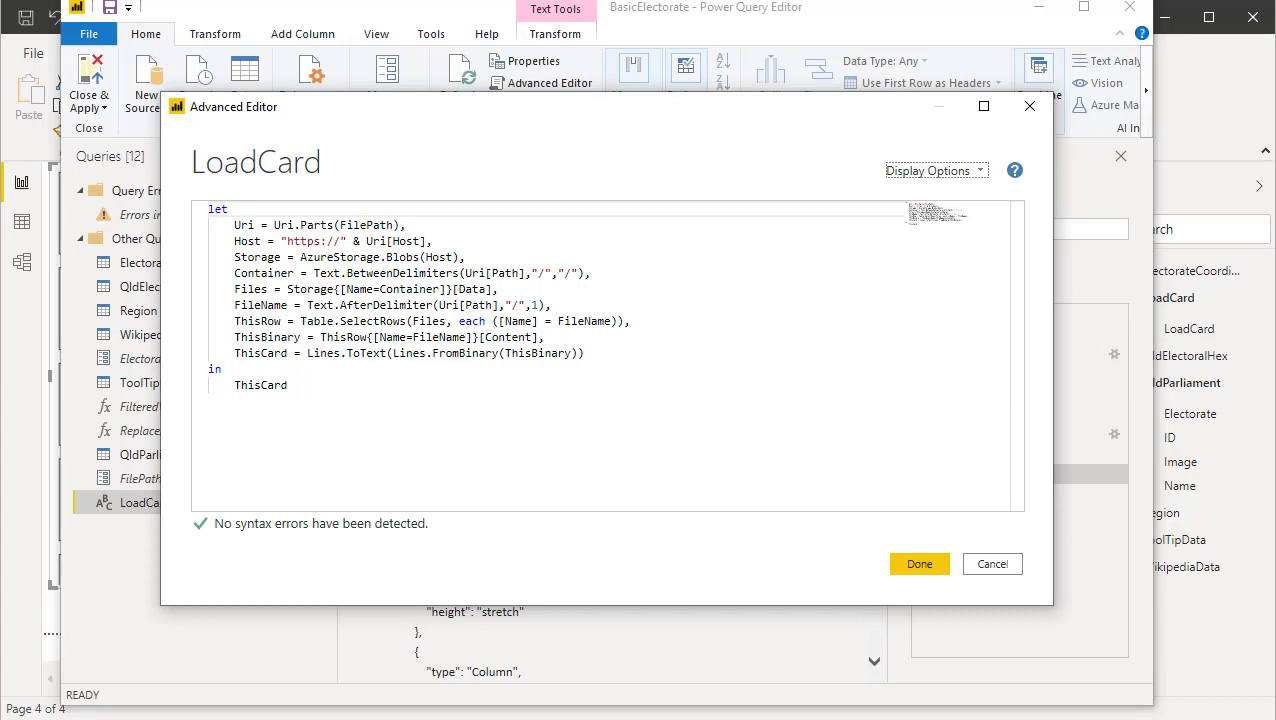
Switch to Microsoft Azure Storage Explorer and copy the URL of Member.json in the pbiviz AdaptiveCardDemo folder.
{"action": "mouse_move", "coordinate": [1111, 719]}
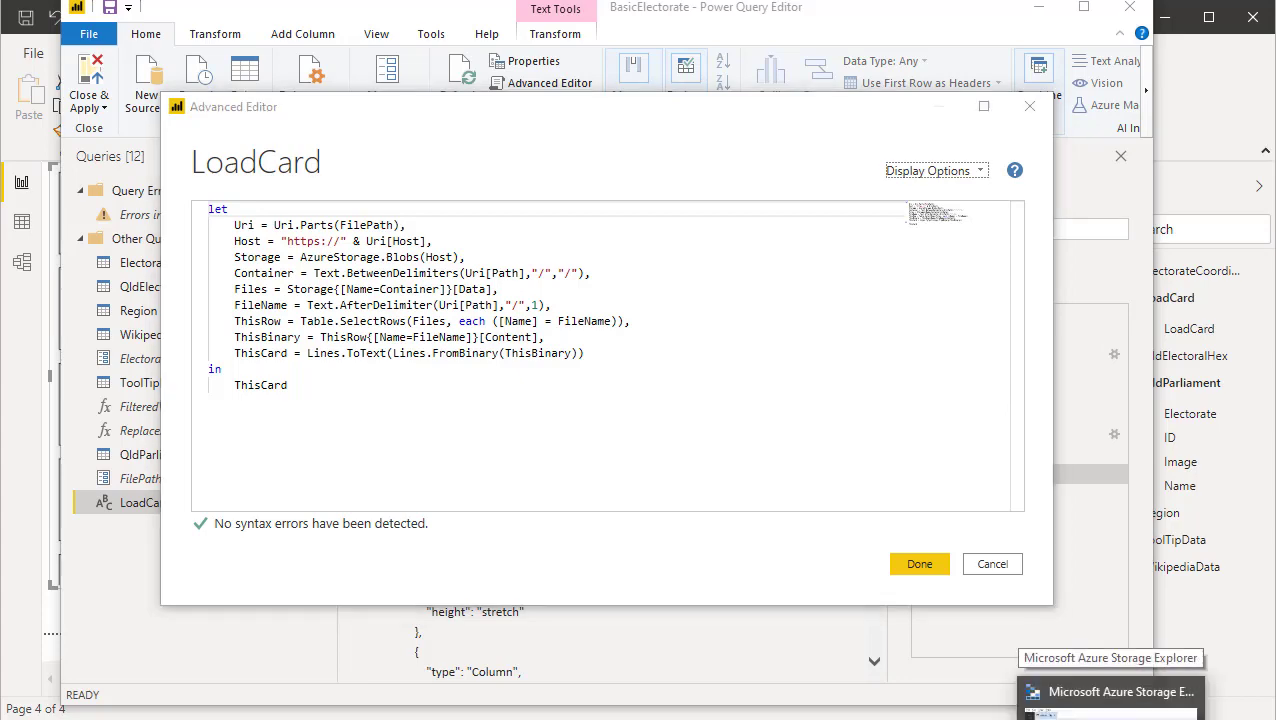
{"action": "left_click", "coordinate": [1110, 695]}
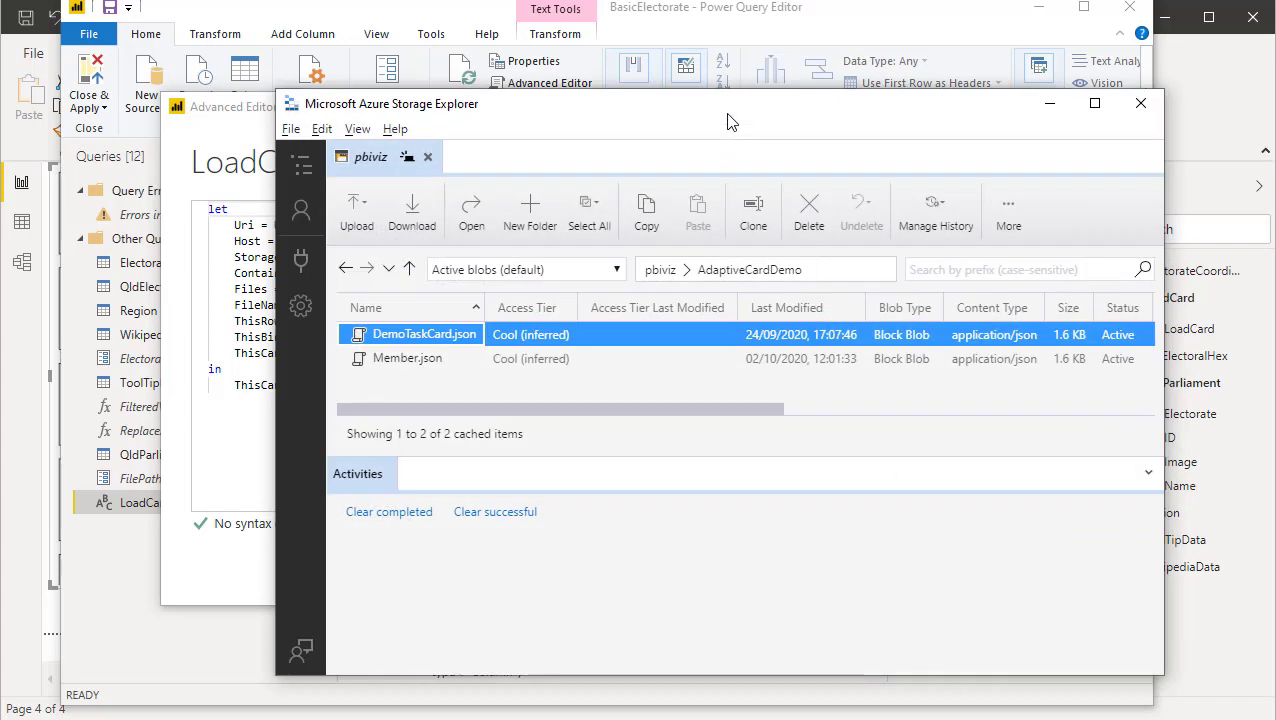
{"action": "left_click_drag", "start_coordinate": [721, 113], "coordinate": [596, 99]}
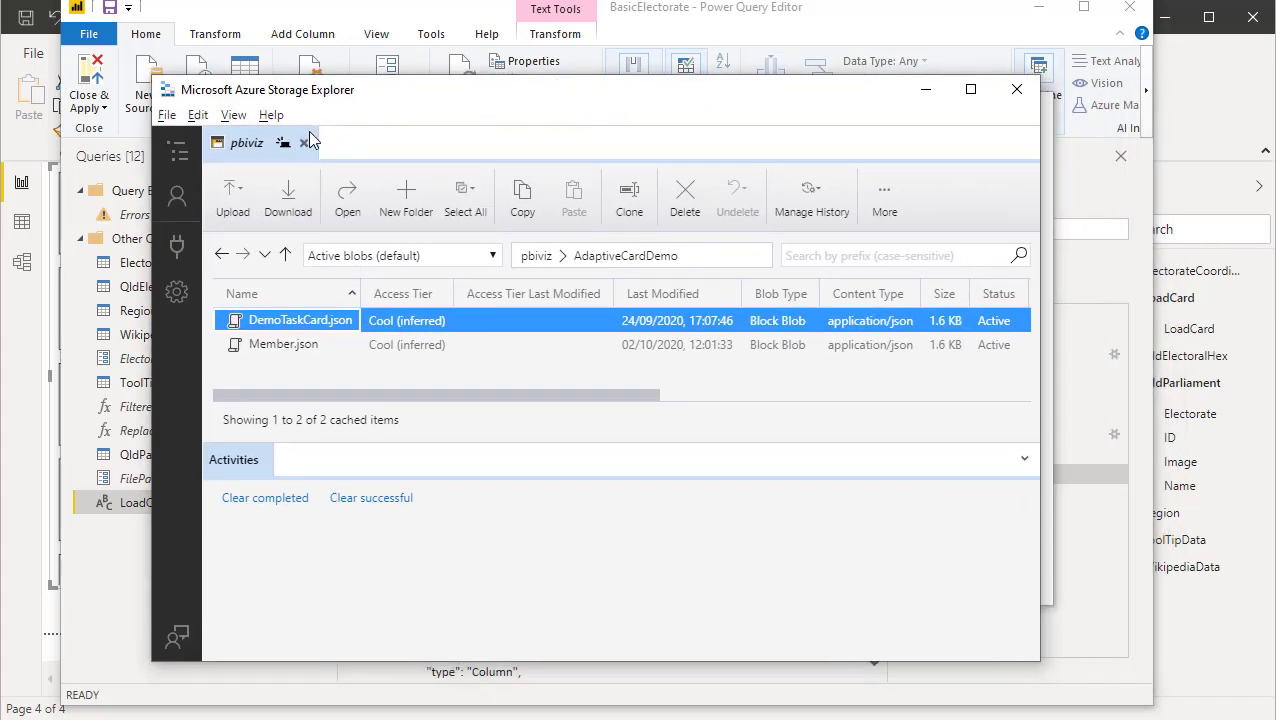
{"action": "right_click", "coordinate": [334, 326]}
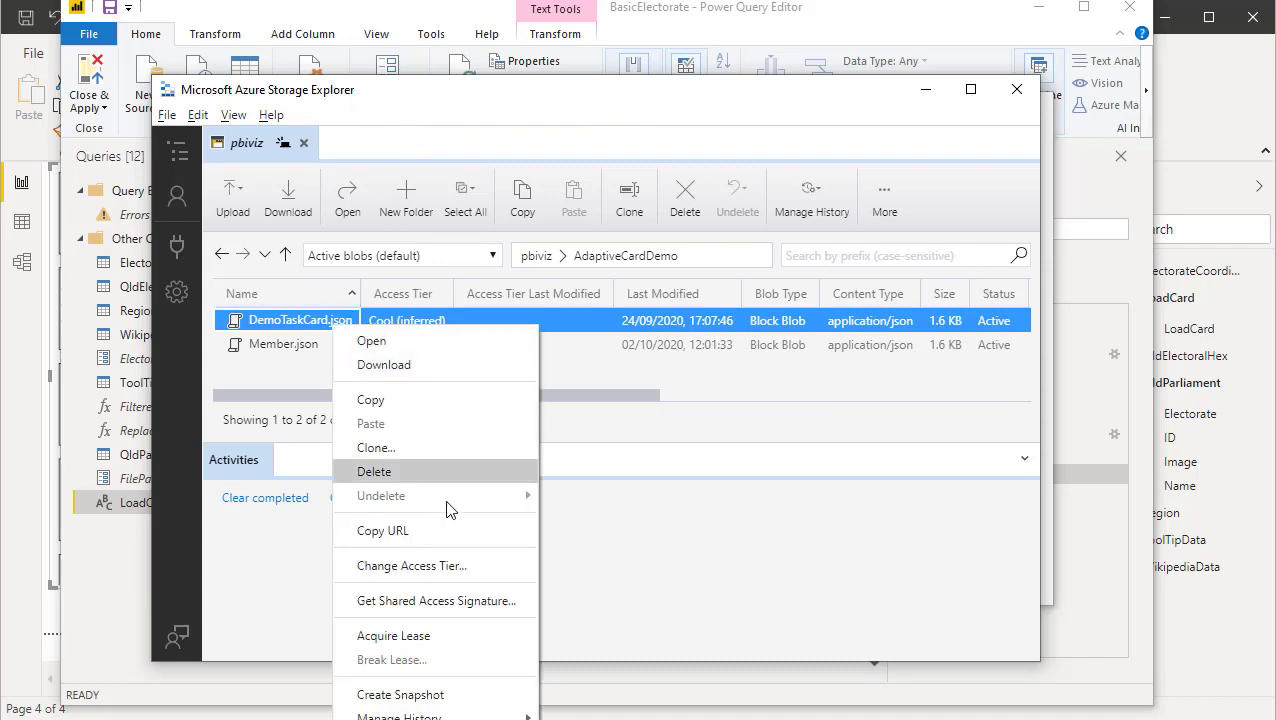
{"action": "left_click", "coordinate": [396, 532]}
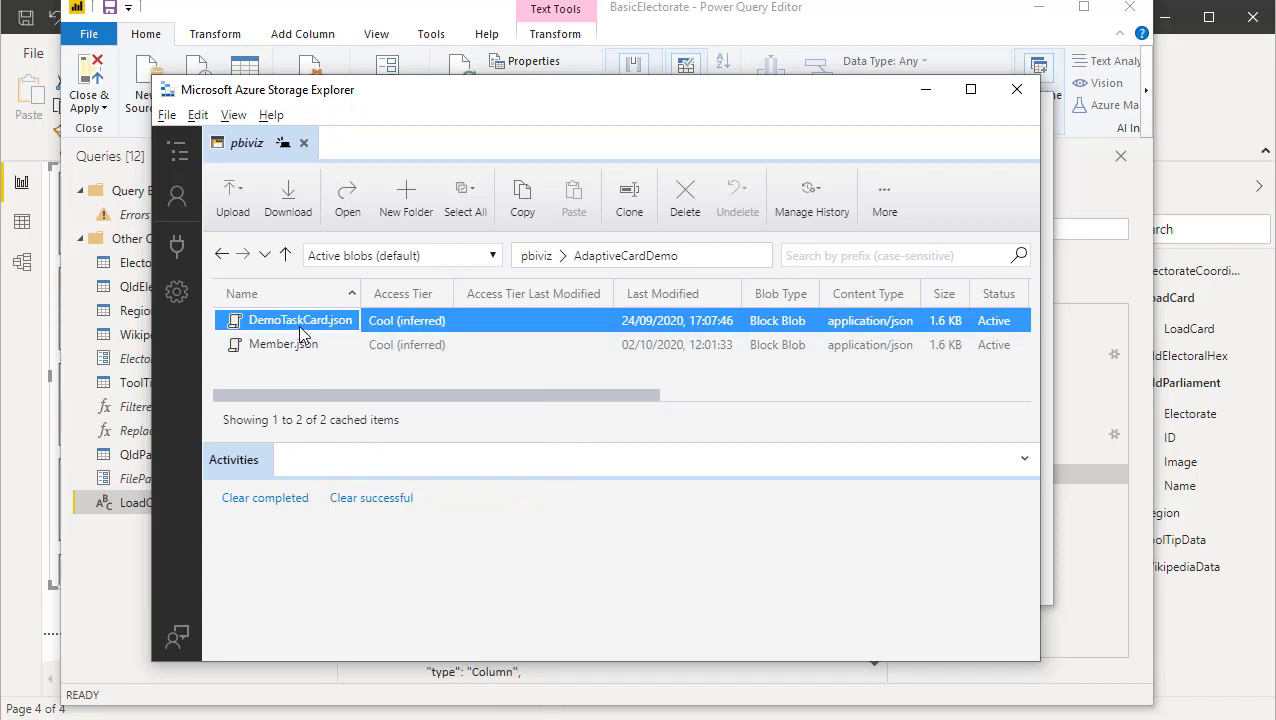
{"action": "left_click", "coordinate": [403, 346]}
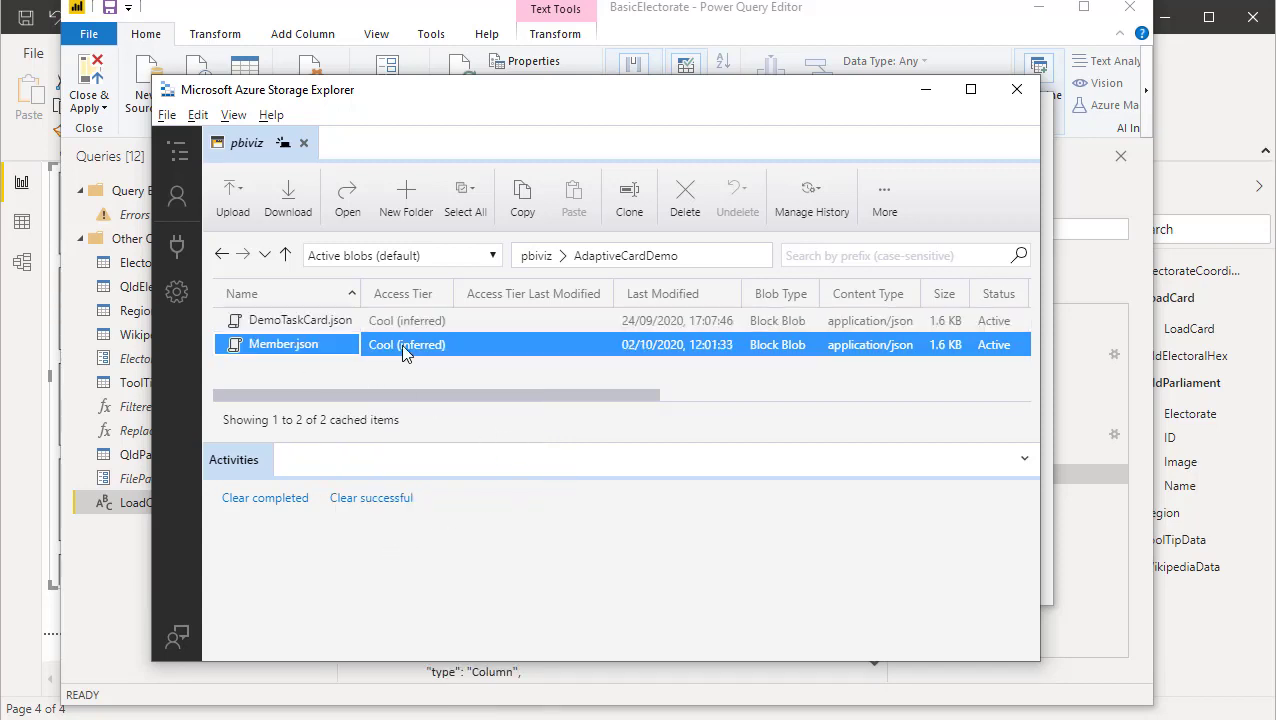
{"action": "right_click", "coordinate": [326, 346]}
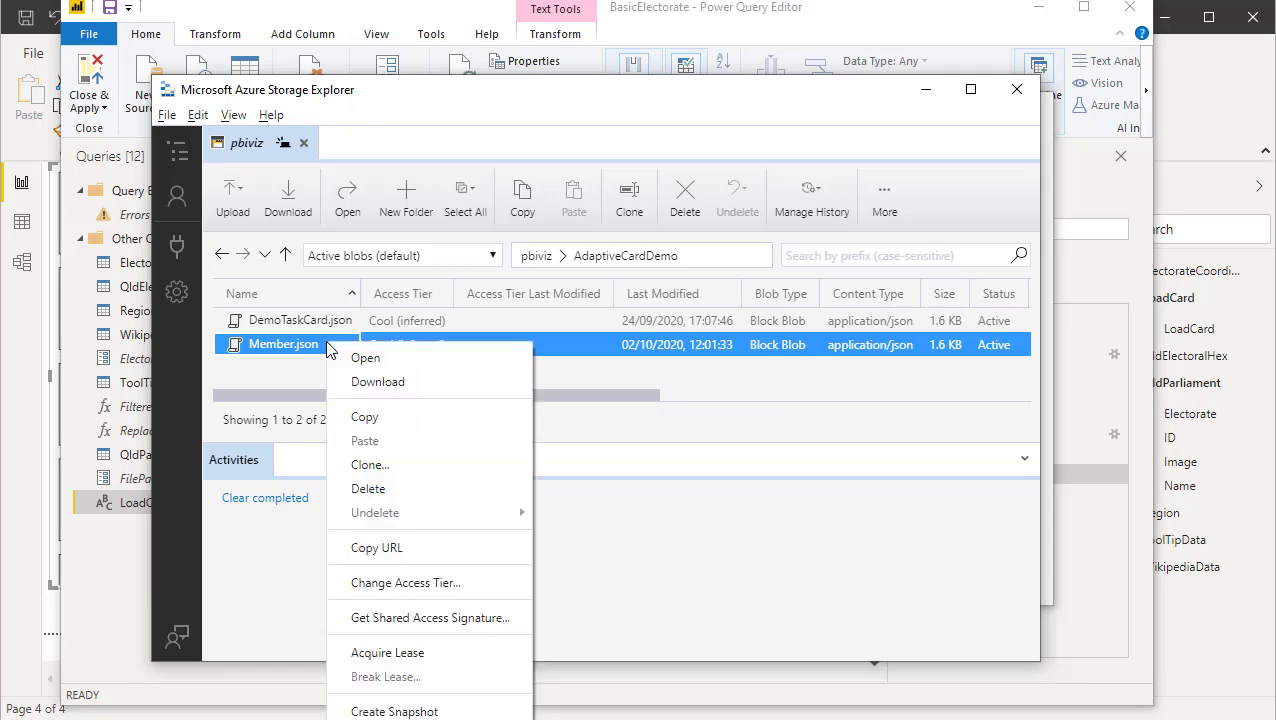
{"action": "left_click", "coordinate": [386, 548]}
Return to the Power Query Editor, dismiss the LoadCard code and view the current parameter values in Edit Parameters.
{"action": "left_click", "coordinate": [756, 30]}
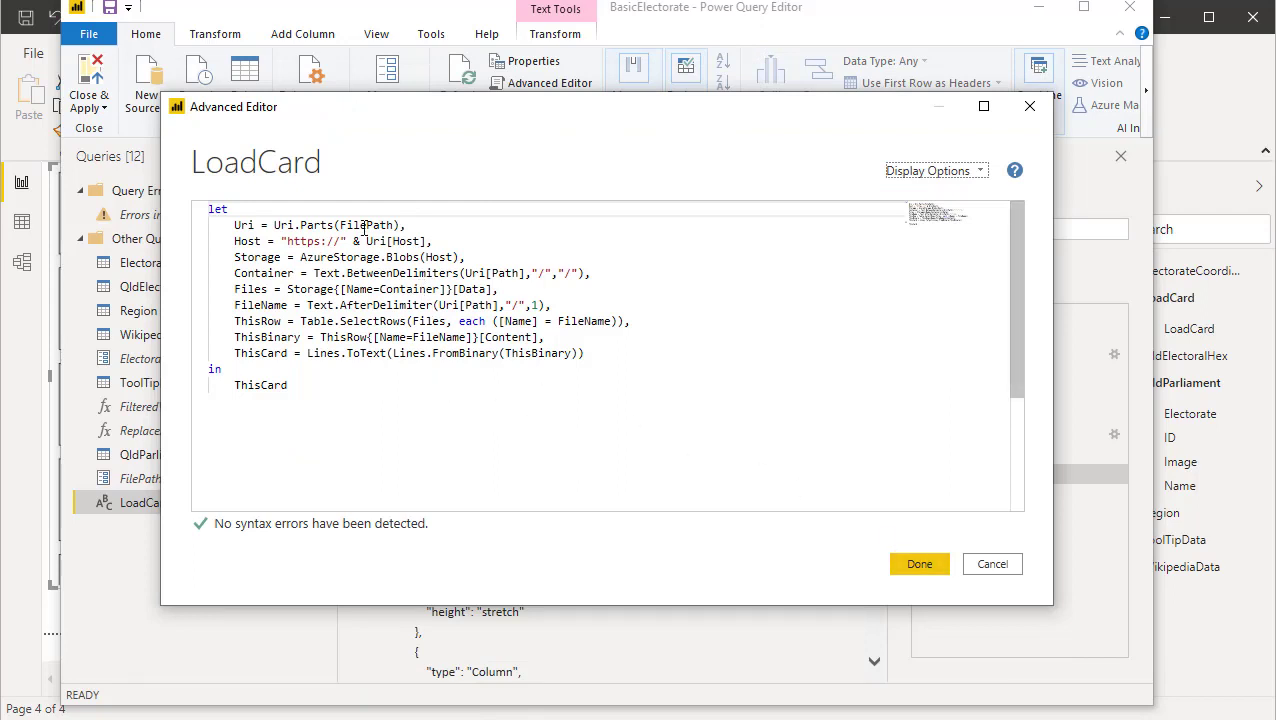
{"action": "left_click", "coordinate": [993, 566]}
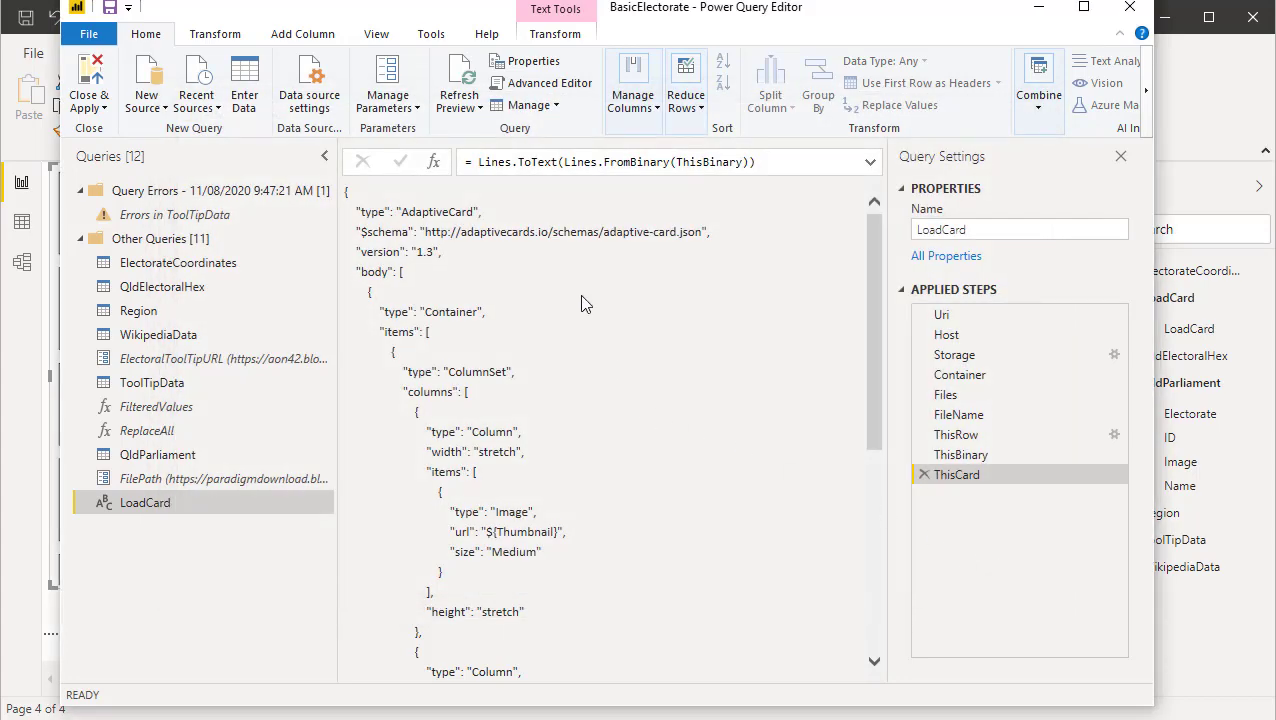
{"action": "left_click", "coordinate": [370, 112]}
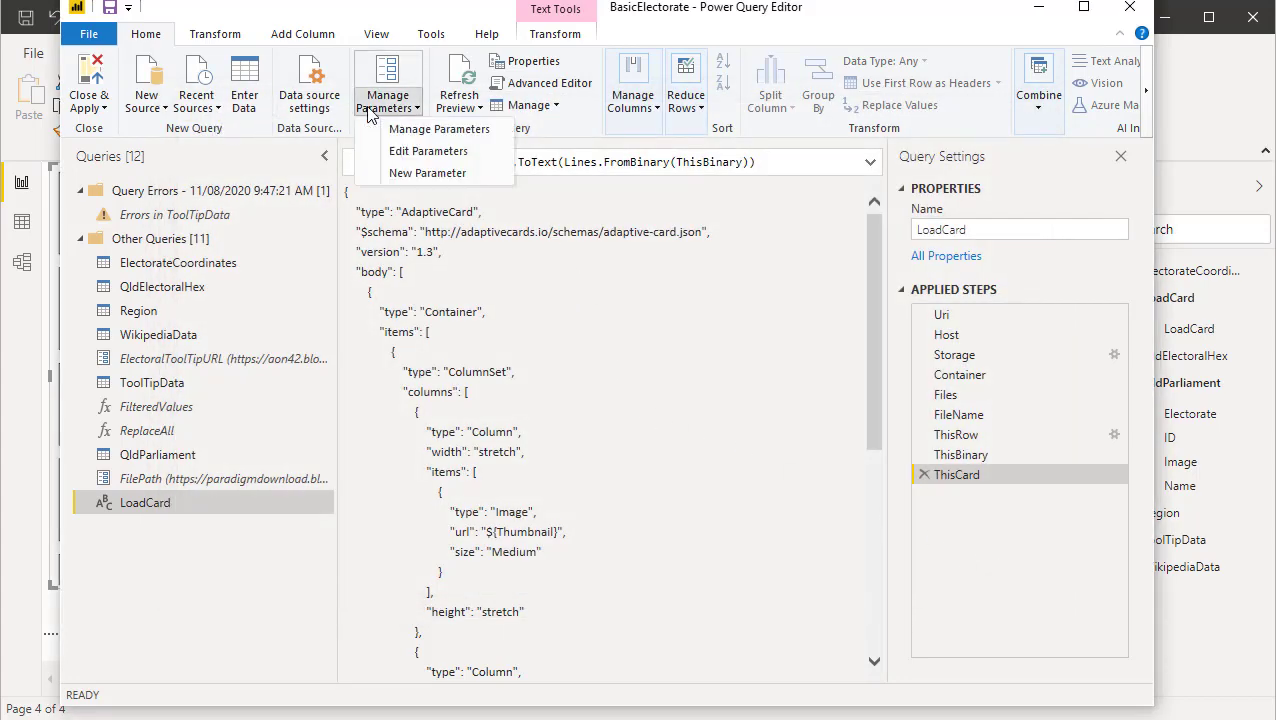
{"action": "left_click", "coordinate": [425, 151]}
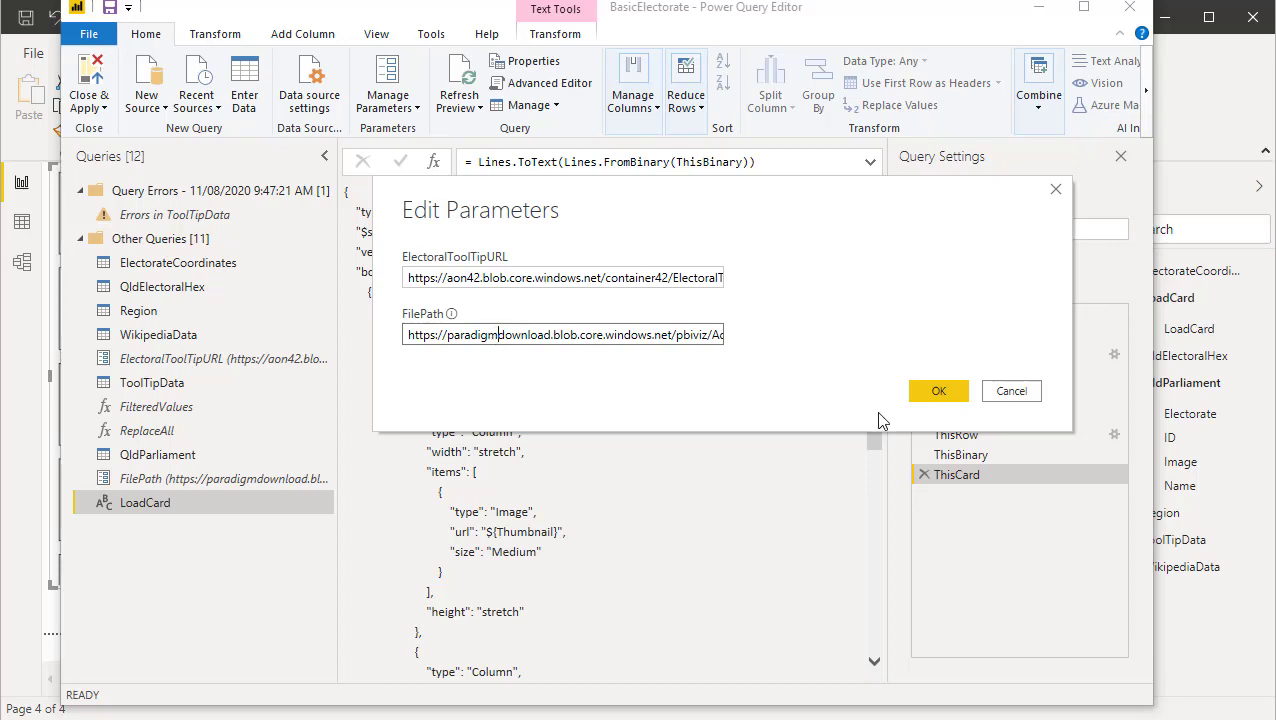
{"action": "left_click", "coordinate": [1011, 391]}
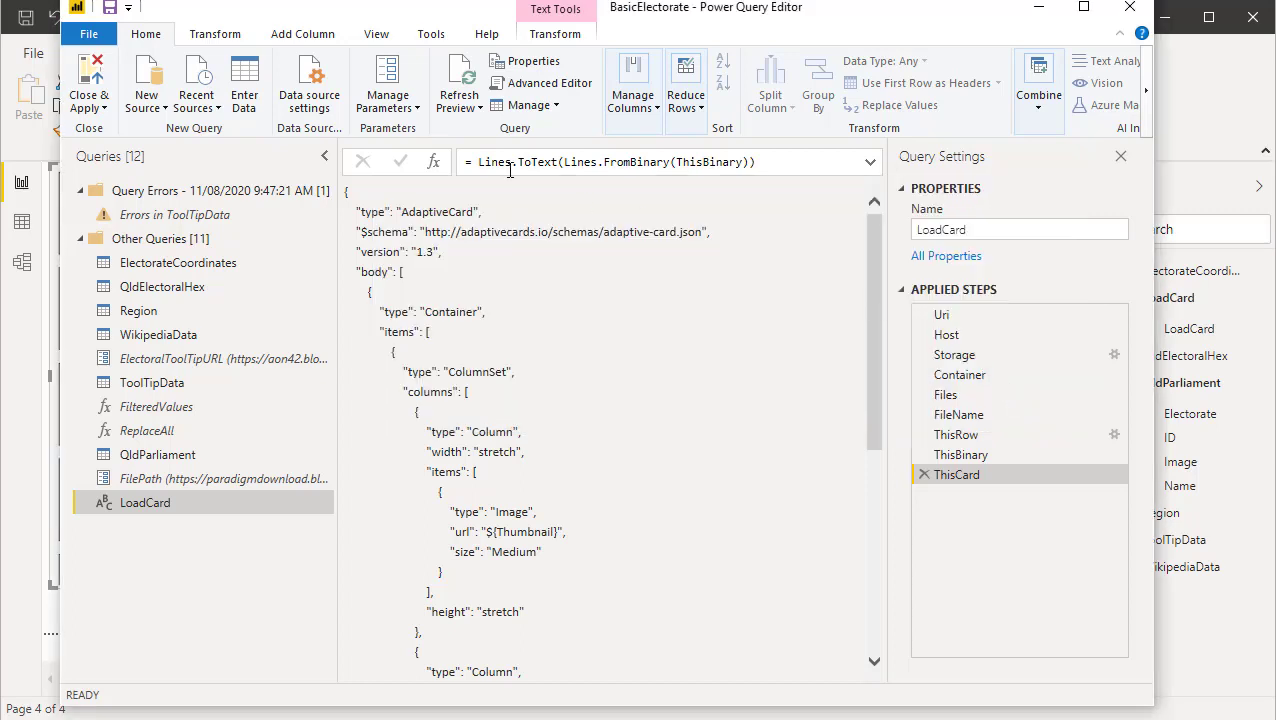
Examine the FilePath parameter's definition and read its current value through to the end in Manage Parameters.
{"action": "left_click", "coordinate": [396, 108]}
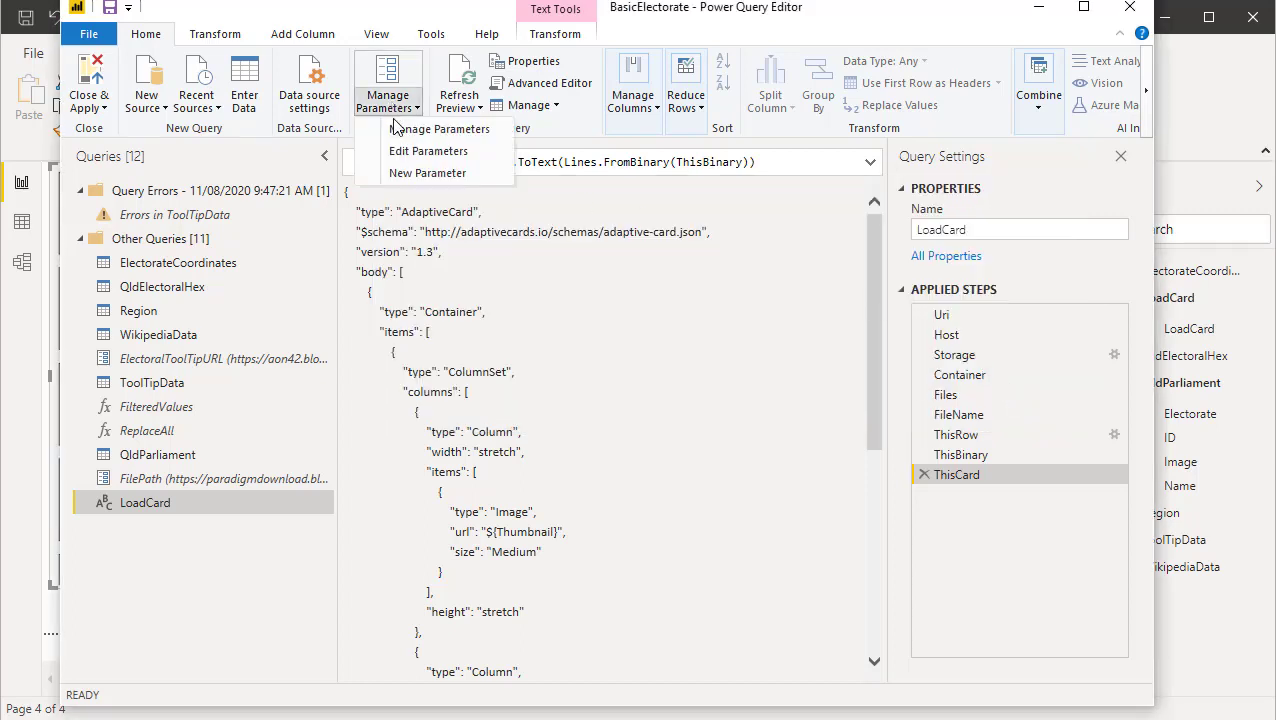
{"action": "left_click", "coordinate": [398, 130]}
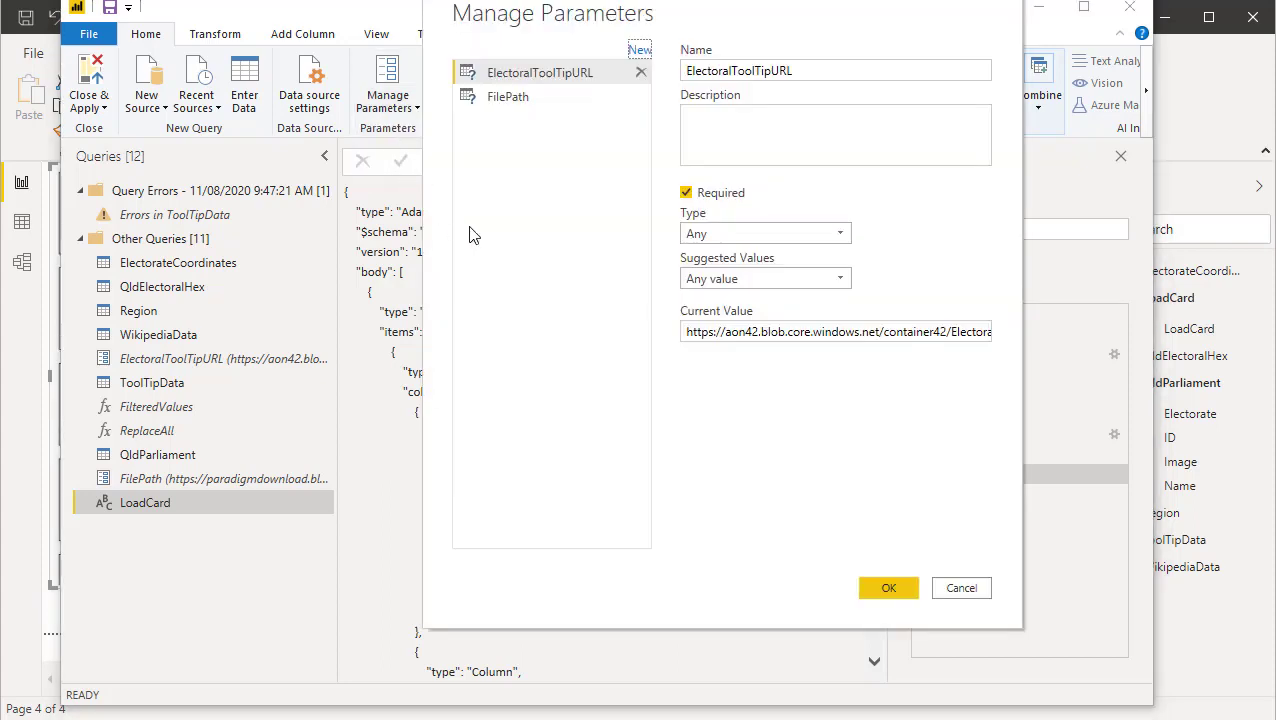
{"action": "left_click", "coordinate": [500, 104]}
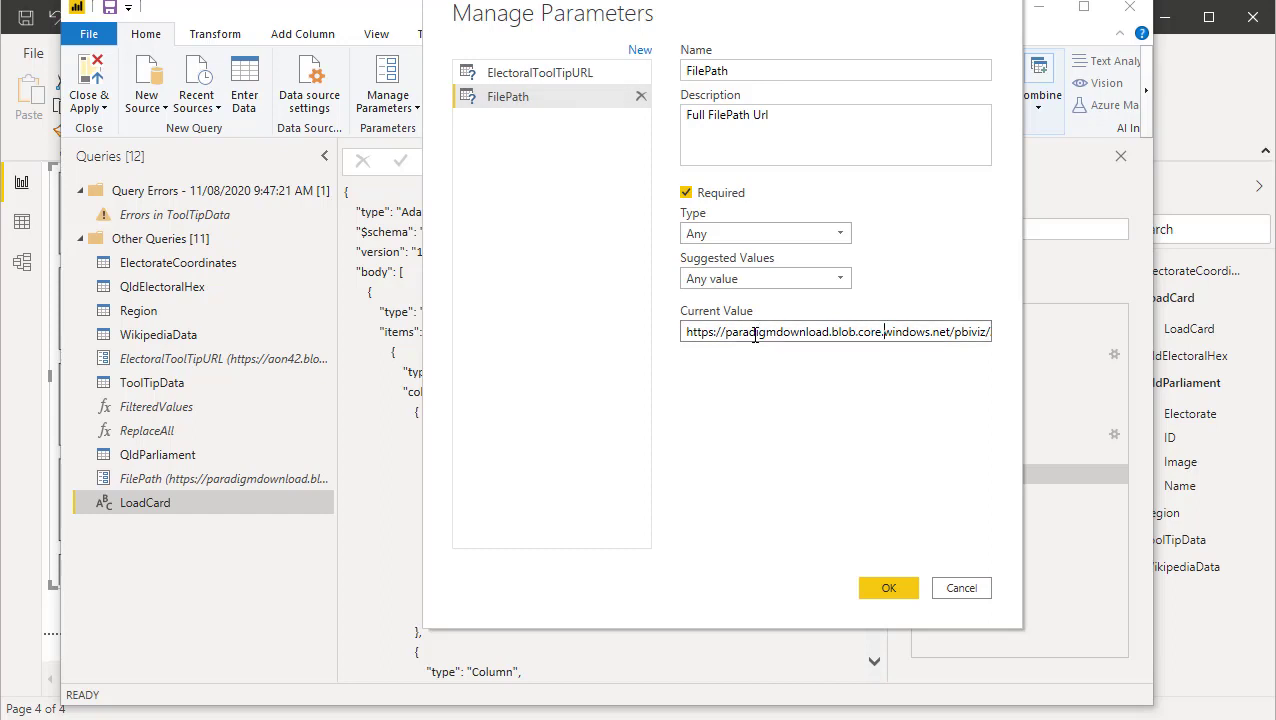
{"action": "key", "text": "Right"}
{"action": "key", "text": "Right"}
{"action": "key", "text": "Right"}
{"action": "key", "text": "Right"}
{"action": "key", "text": "Right"}
{"action": "key", "text": "Right"}
{"action": "key", "text": "Right"}
{"action": "key", "text": "Right"}
{"action": "key", "text": "Right"}
{"action": "key", "text": "Right"}
{"action": "key", "text": "Right"}
{"action": "key", "text": "Right"}
{"action": "key", "text": "Right"}
{"action": "key", "text": "Right"}
{"action": "key", "text": "Right"}
{"action": "key", "text": "Right"}
{"action": "key", "text": "Right"}
{"action": "key", "text": "Right"}
{"action": "key", "text": "Right"}
{"action": "key", "text": "Right"}
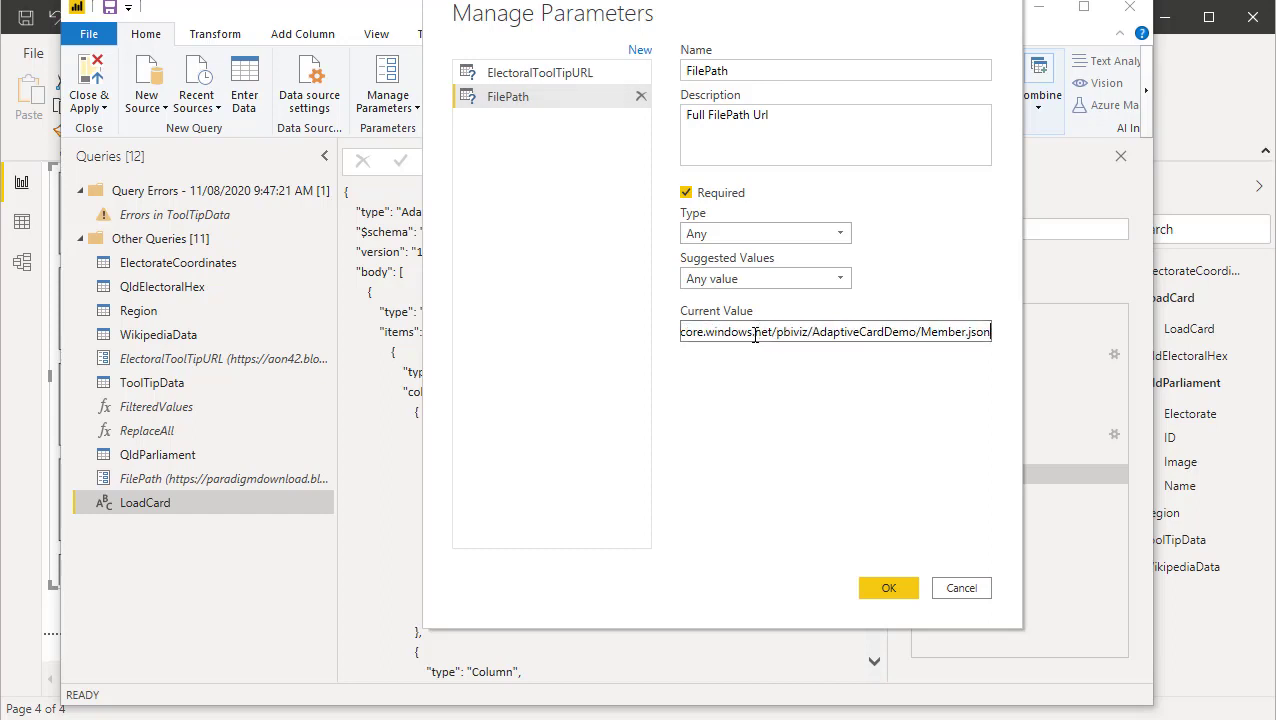
{"action": "left_click", "coordinate": [884, 588]}
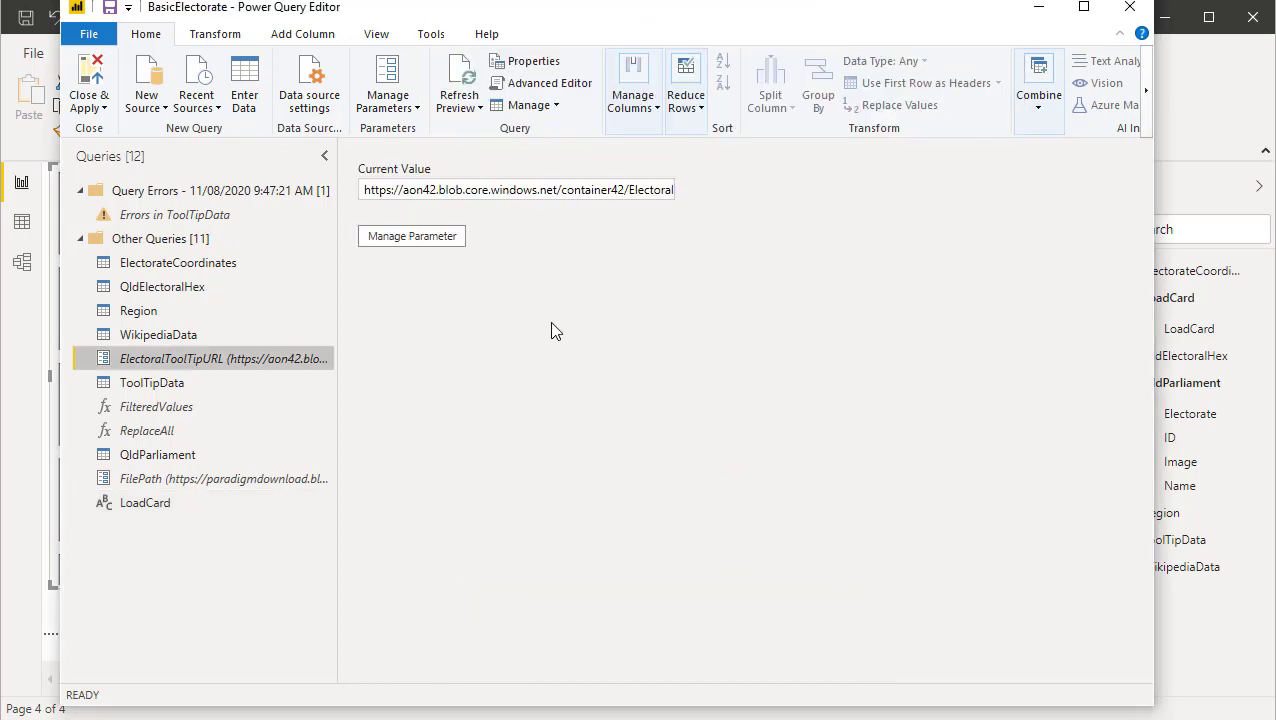
Reopen the LoadCard query's code in the Advanced Editor, review it and leave it unedited.
{"action": "left_click", "coordinate": [143, 506]}
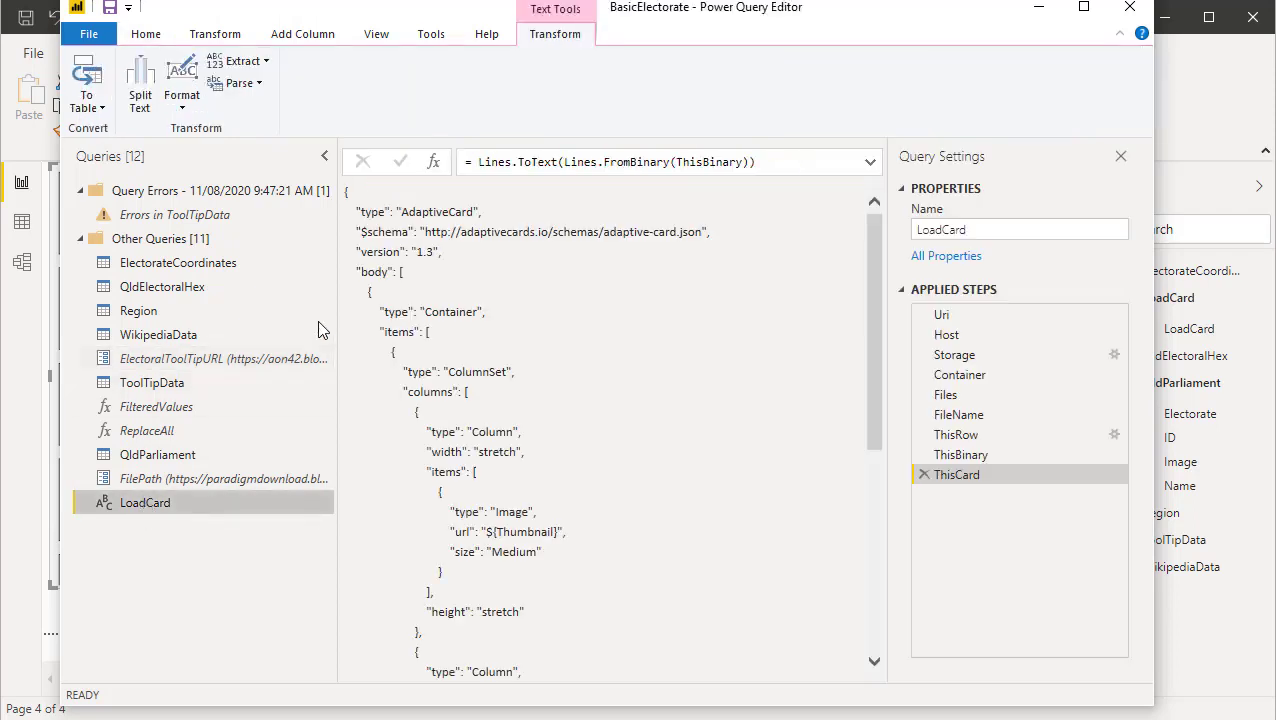
{"action": "left_click", "coordinate": [145, 34]}
{"action": "left_click", "coordinate": [550, 83]}
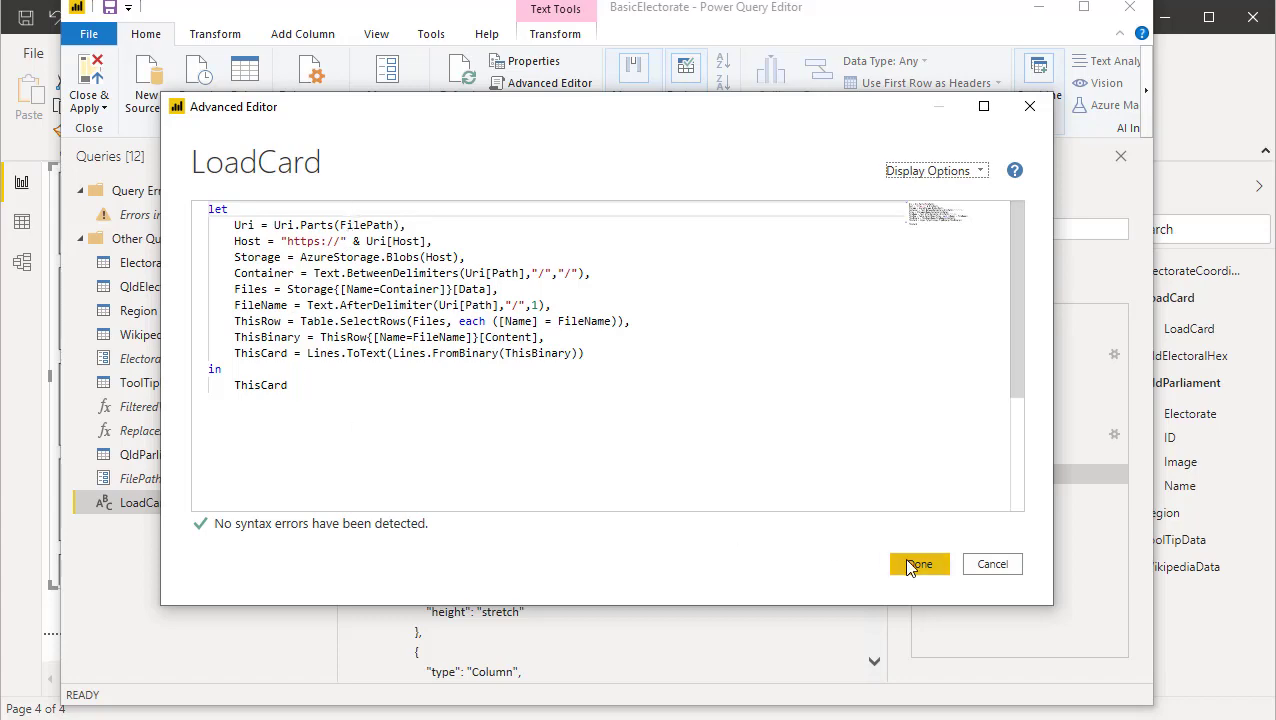
{"action": "left_click", "coordinate": [986, 568]}
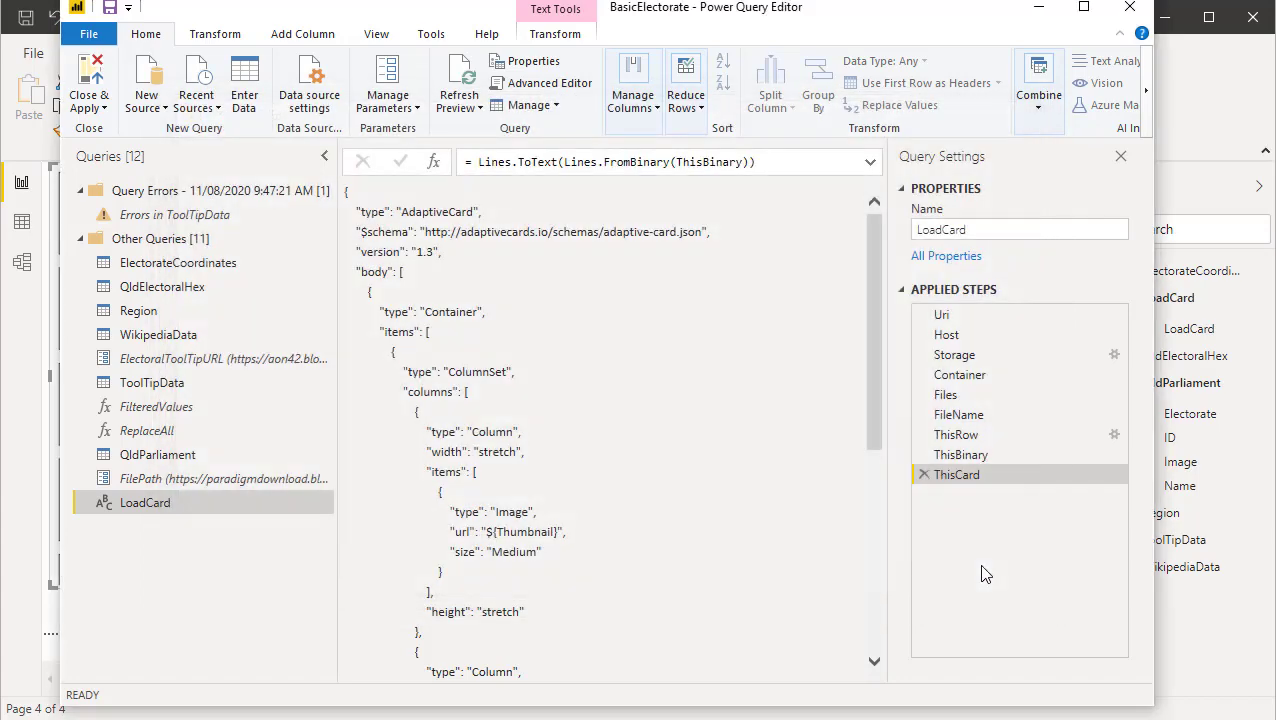
Examine the formula and result of each LoadCard applied step in order, from Uri through to ThisCard.
{"action": "left_click", "coordinate": [942, 318]}
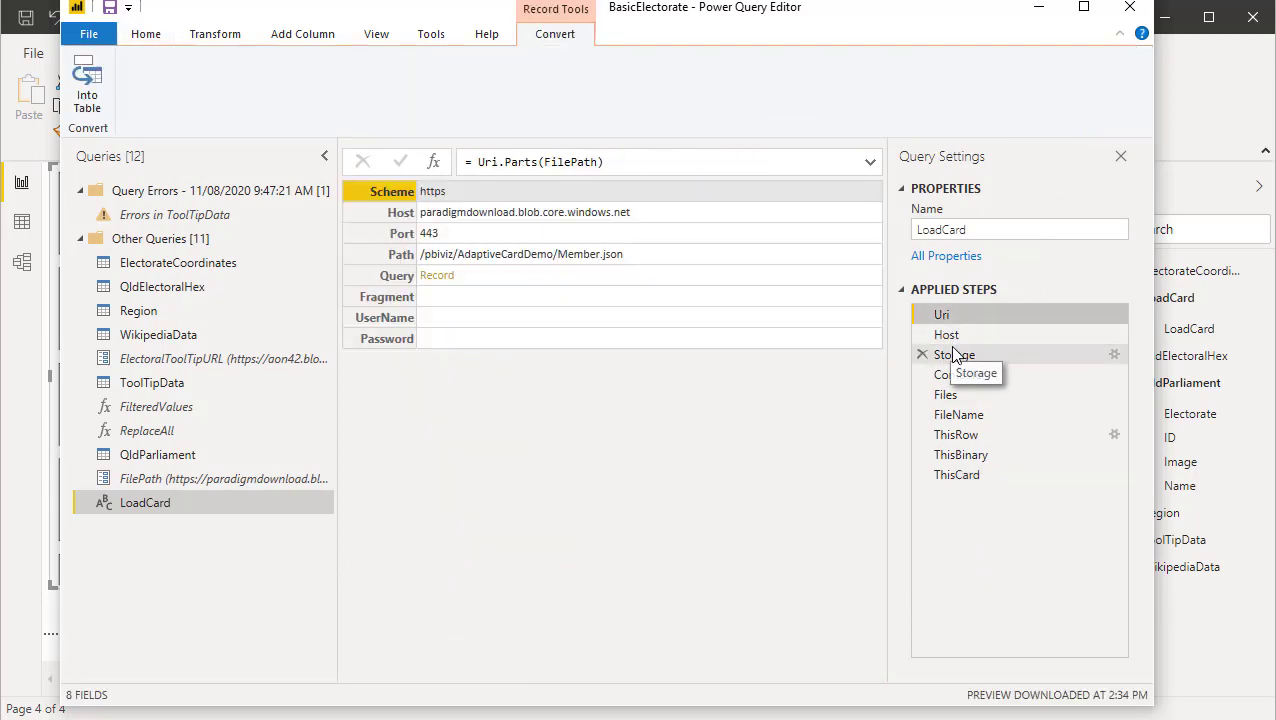
{"action": "left_click", "coordinate": [950, 338]}
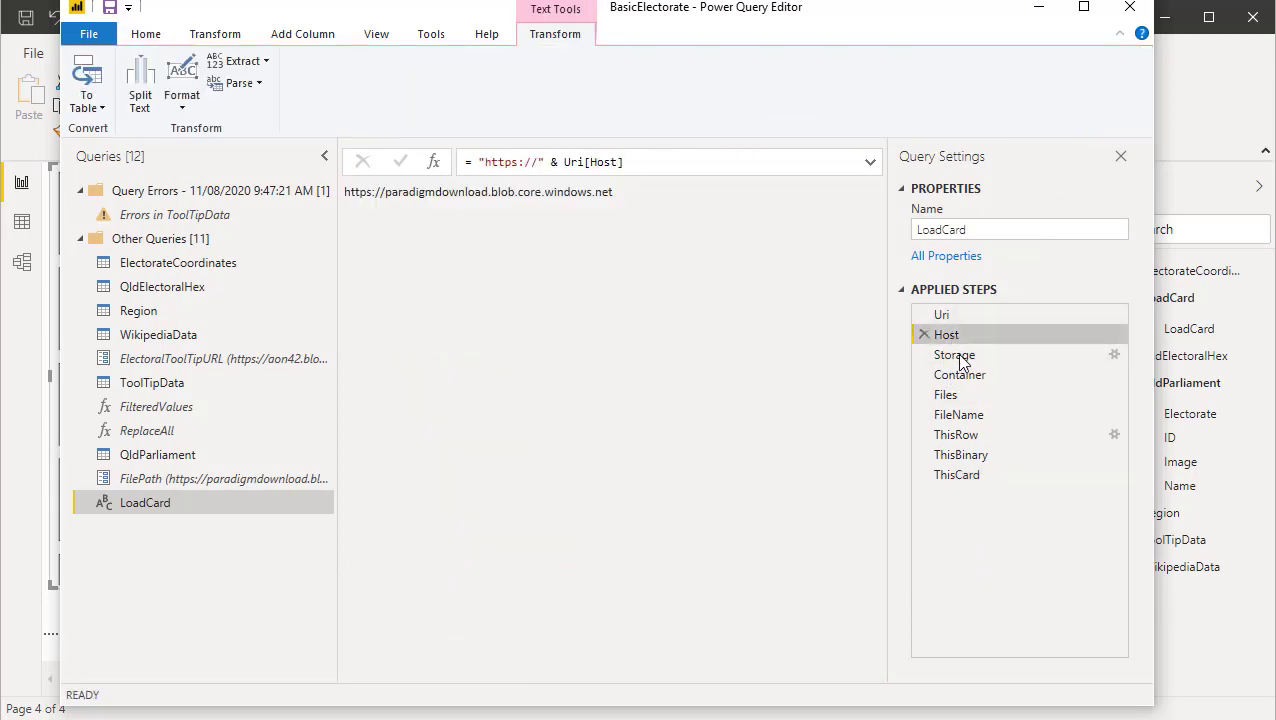
{"action": "left_click", "coordinate": [958, 357]}
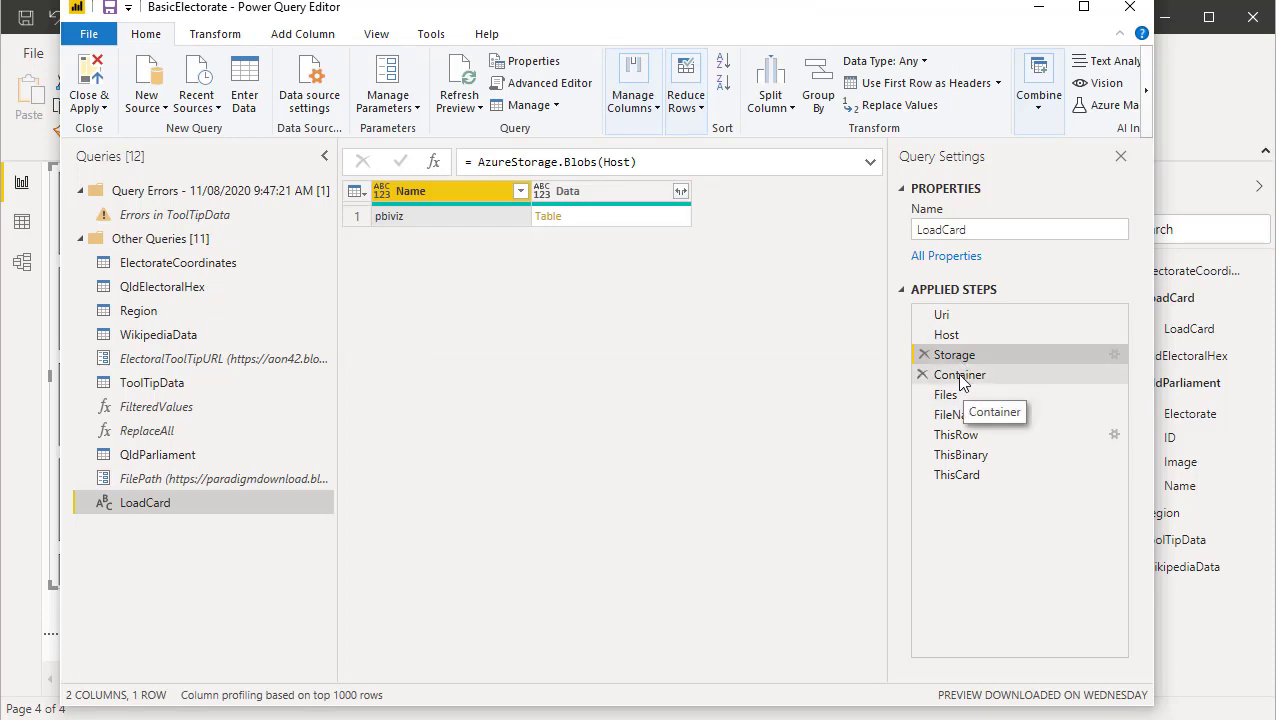
{"action": "left_click", "coordinate": [960, 377]}
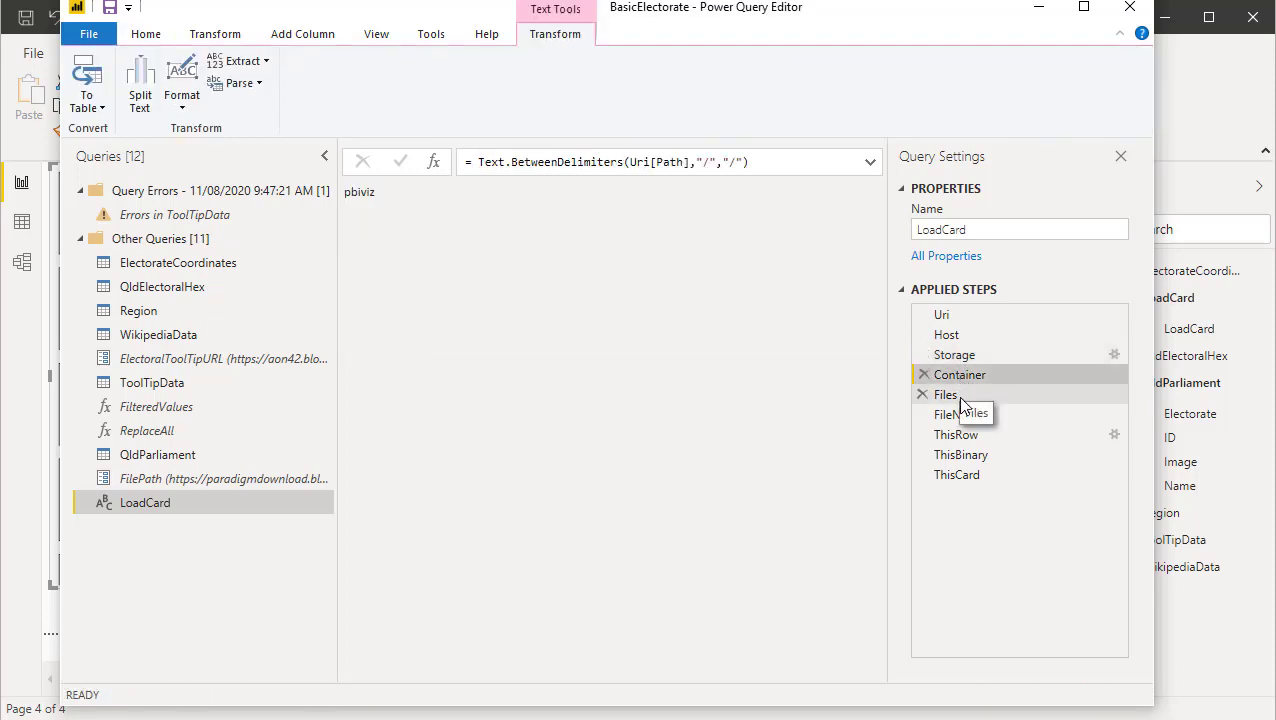
{"action": "left_click", "coordinate": [958, 396]}
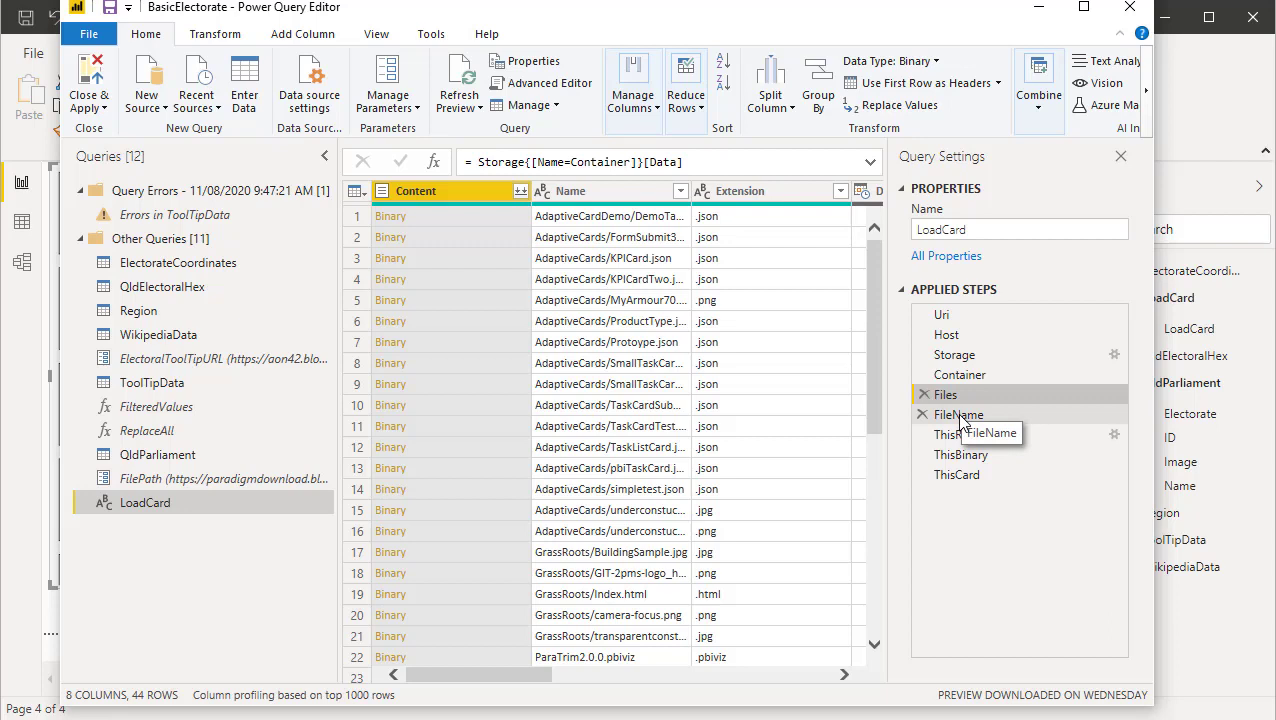
{"action": "left_click", "coordinate": [958, 415]}
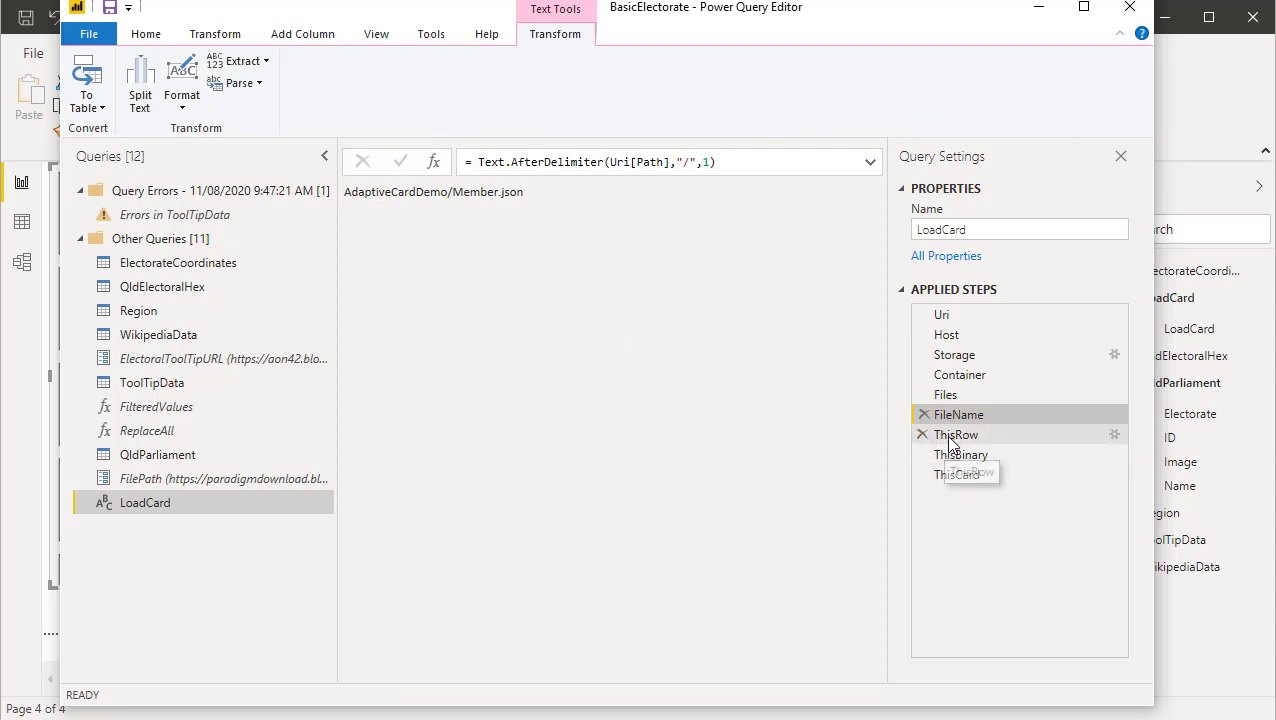
{"action": "left_click", "coordinate": [940, 435]}
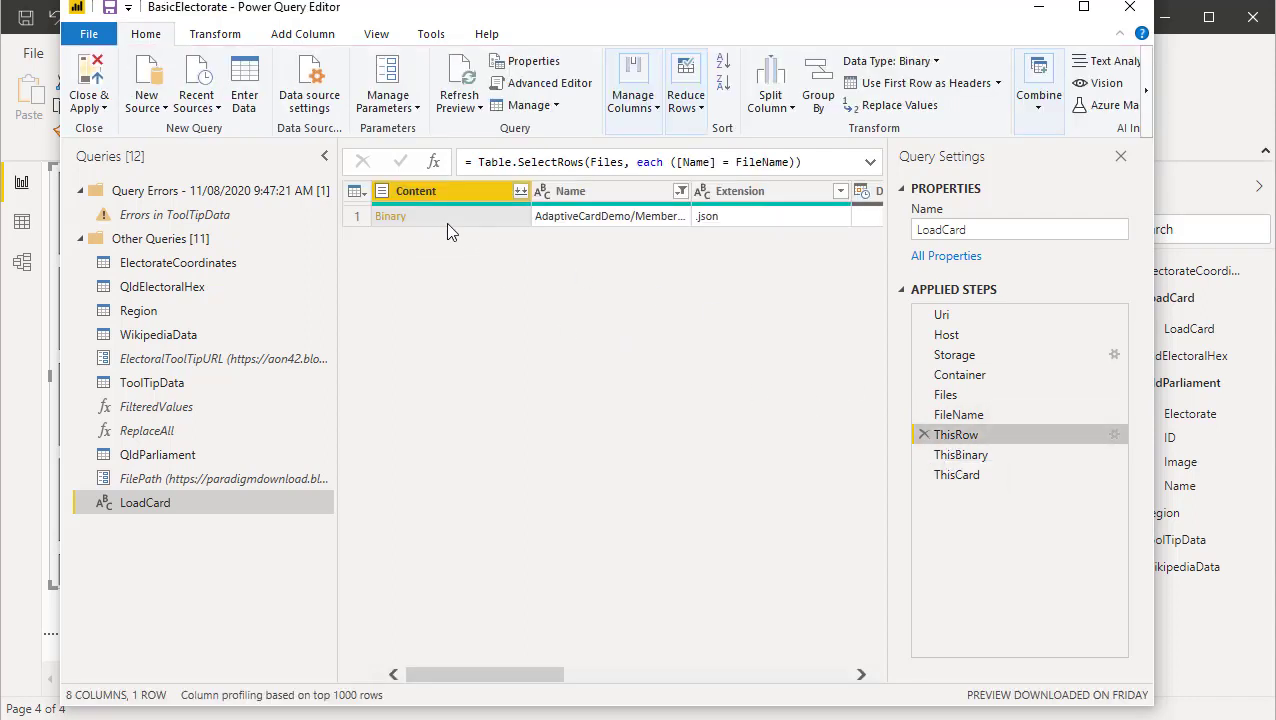
{"action": "left_click", "coordinate": [960, 456]}
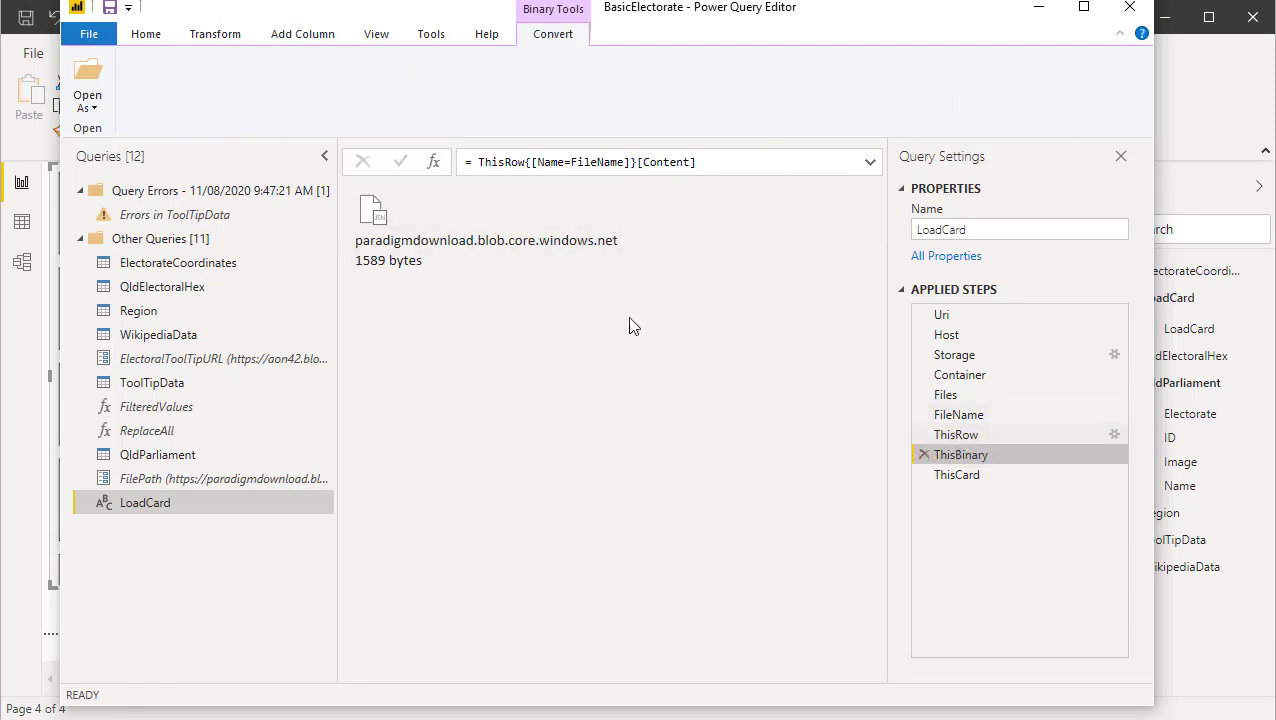
{"action": "left_click", "coordinate": [954, 478]}
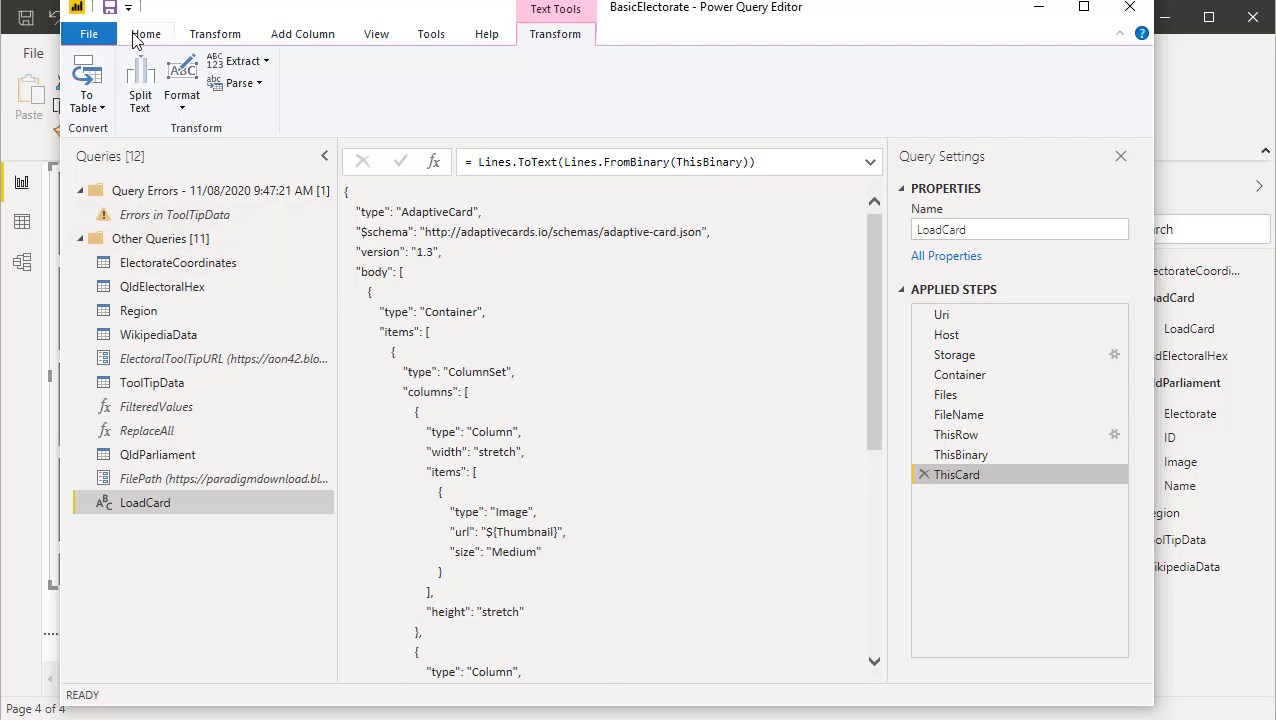
Close the Power Query Editor and return to the report.
{"action": "left_click", "coordinate": [101, 36]}
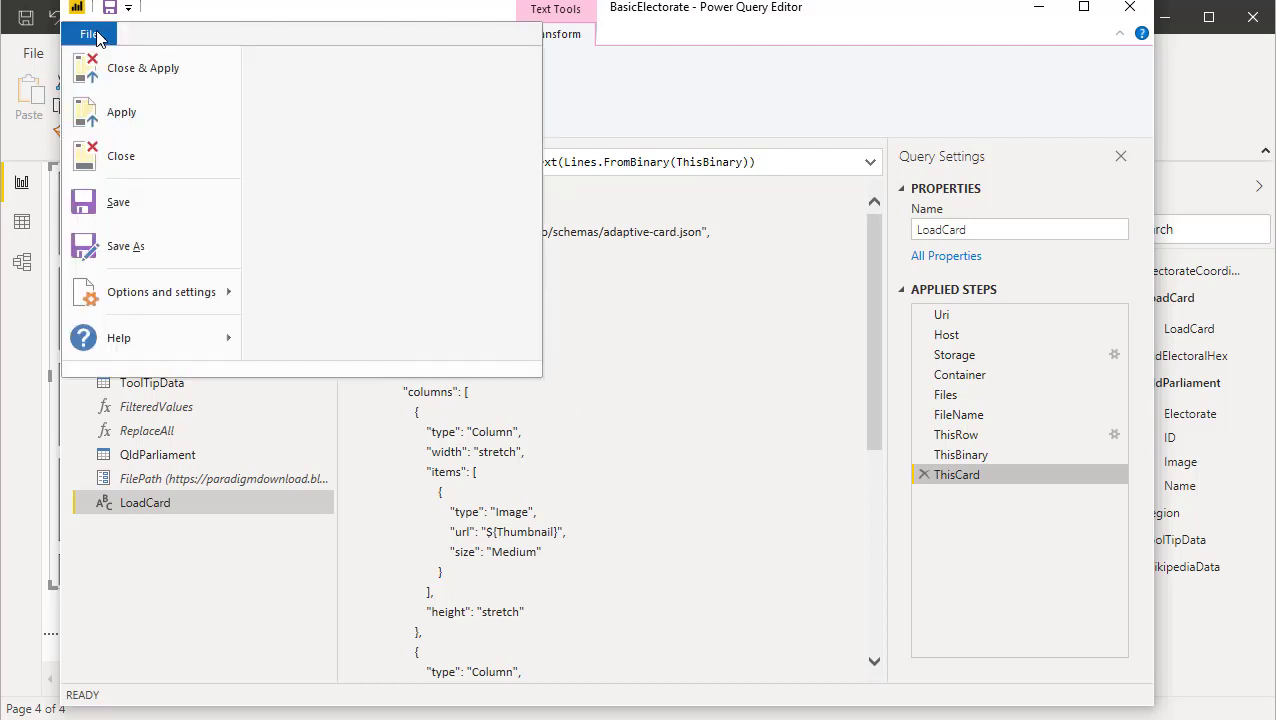
{"action": "left_click", "coordinate": [117, 160]}
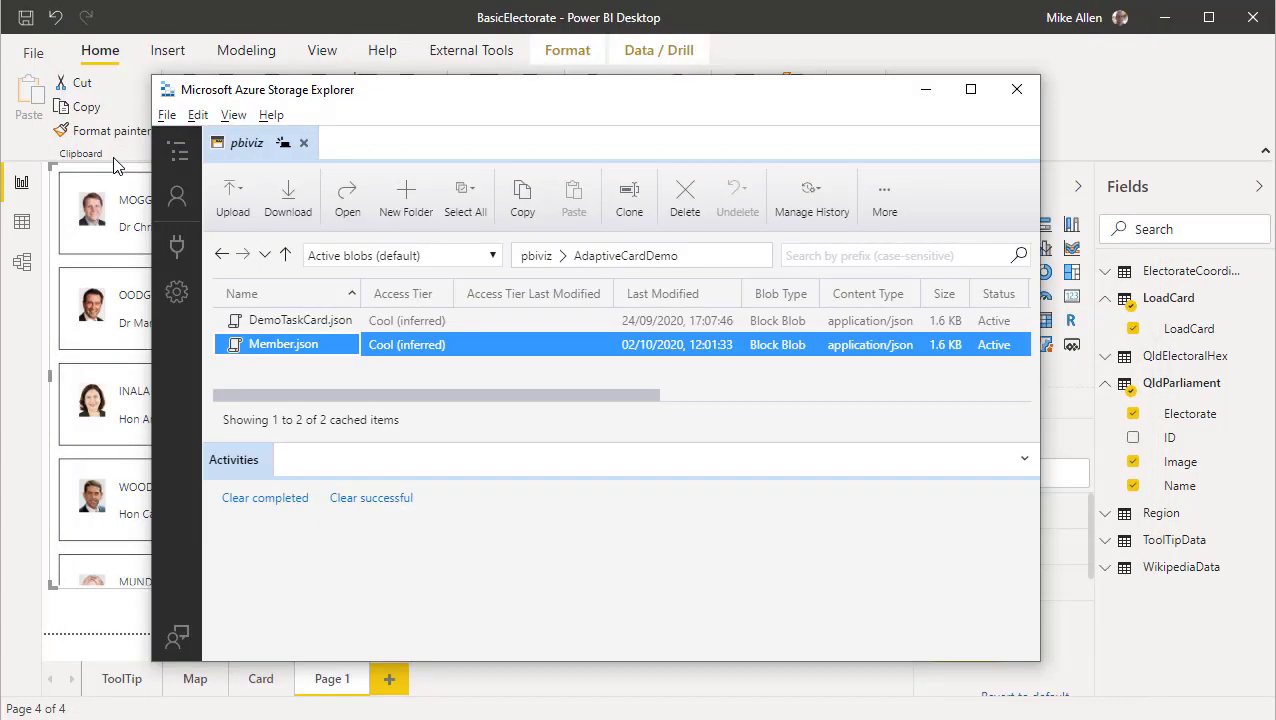
Minimize Azure Storage Explorer and review the fields assigned to the member card visual's Category, Template and Fields in the report.
{"action": "left_click", "coordinate": [925, 92]}
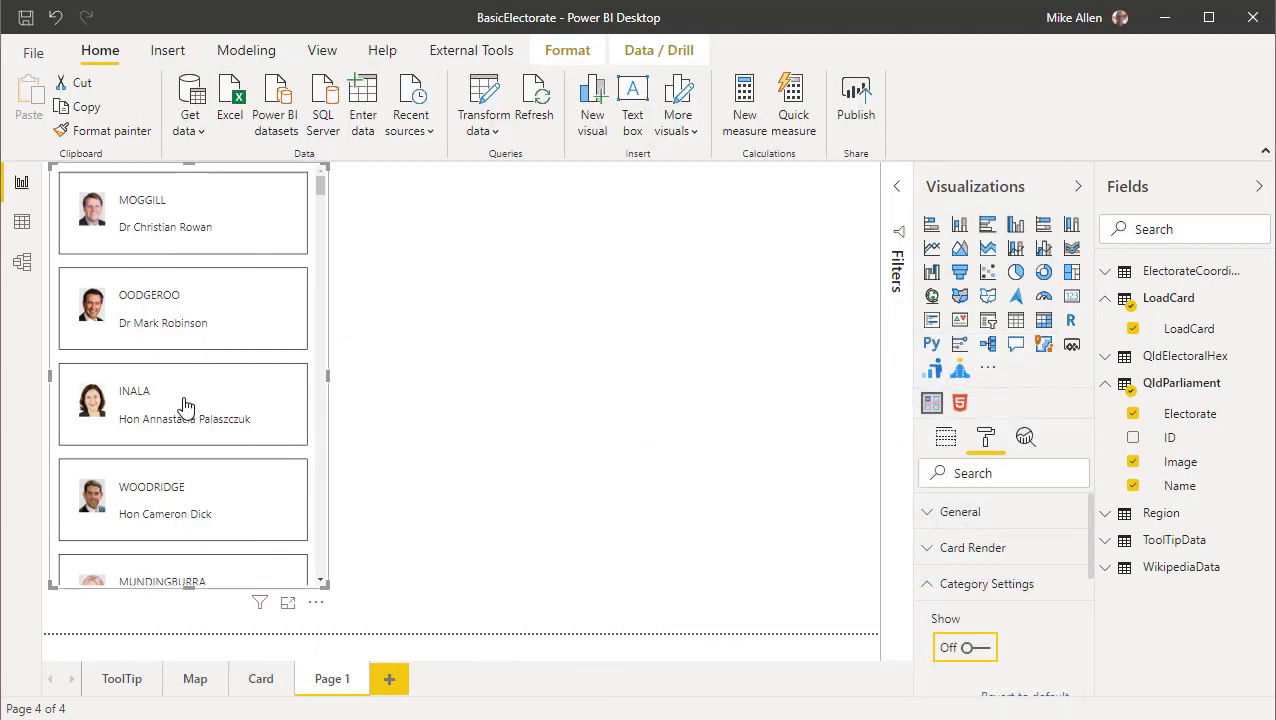
{"action": "mouse_move", "coordinate": [168, 337]}
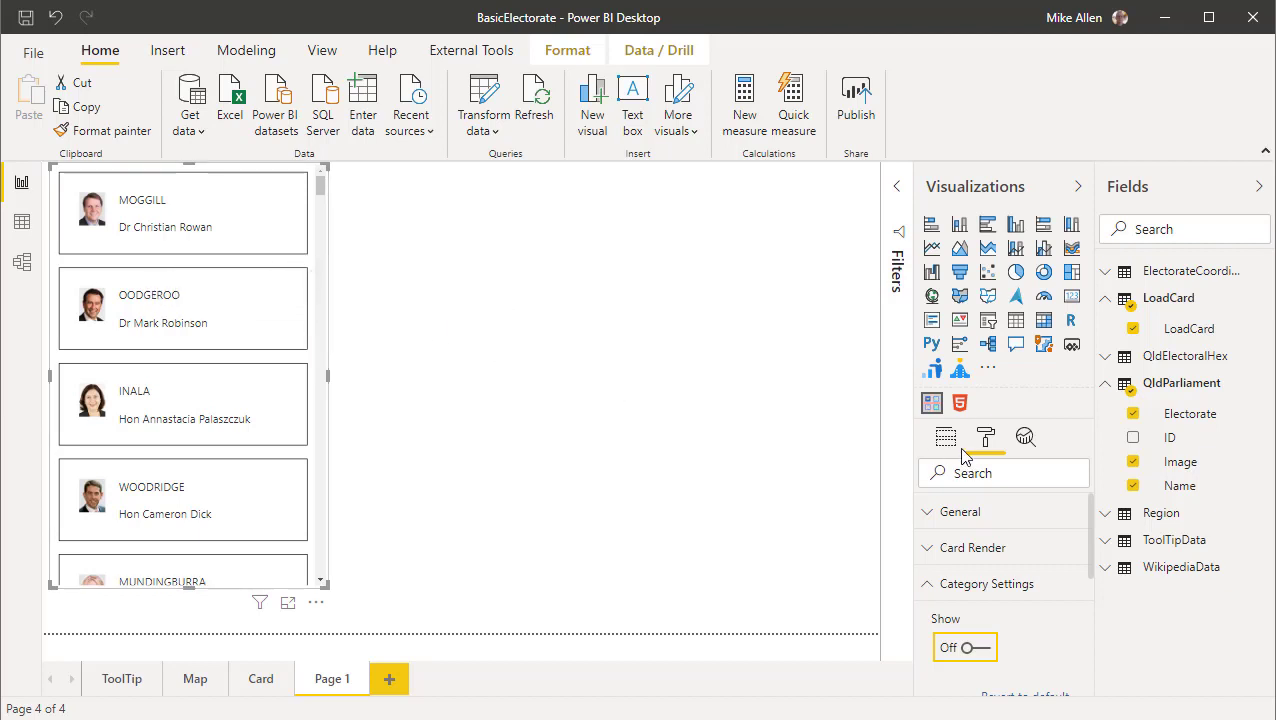
{"action": "left_click", "coordinate": [946, 439]}
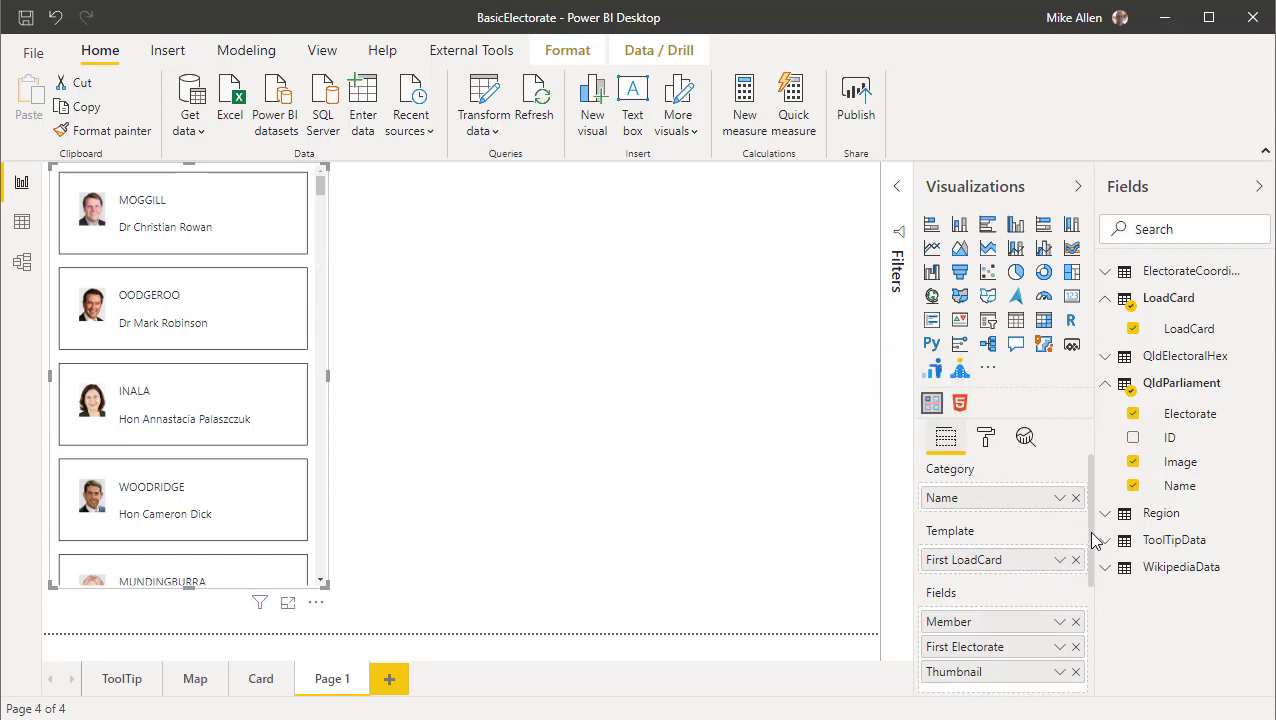
{"action": "left_click_drag", "start_coordinate": [1091, 541], "coordinate": [1089, 604]}
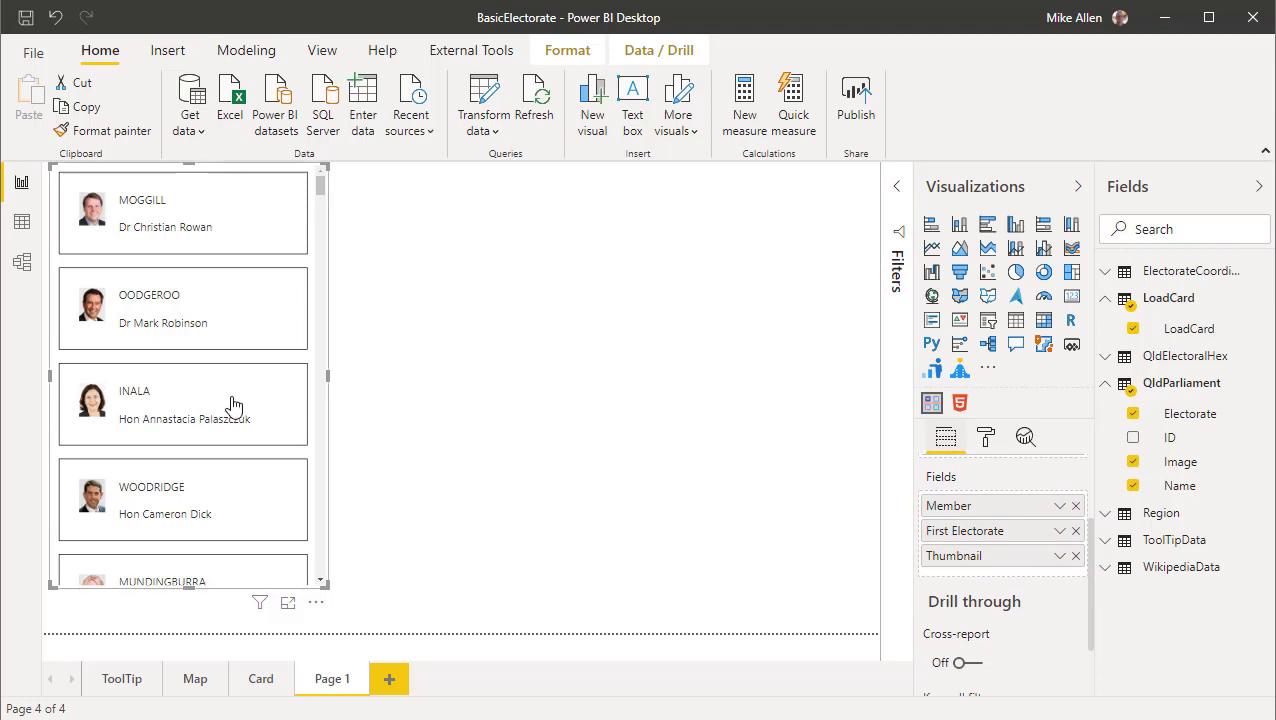
{"action": "mouse_move", "coordinate": [229, 398]}
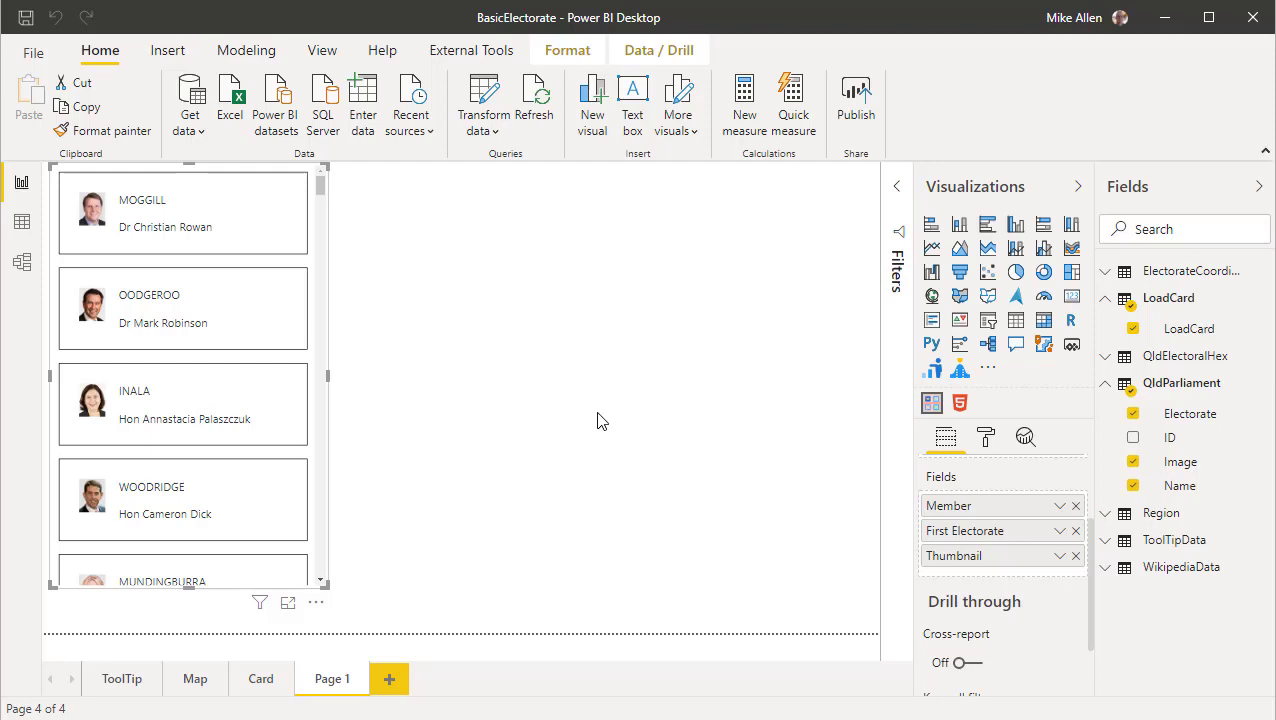
Switch to the Adaptive Cards Designer to view the detail card, and view its MemberDetail.json template in Visual Studio Code.
{"action": "left_click", "coordinate": [278, 715]}
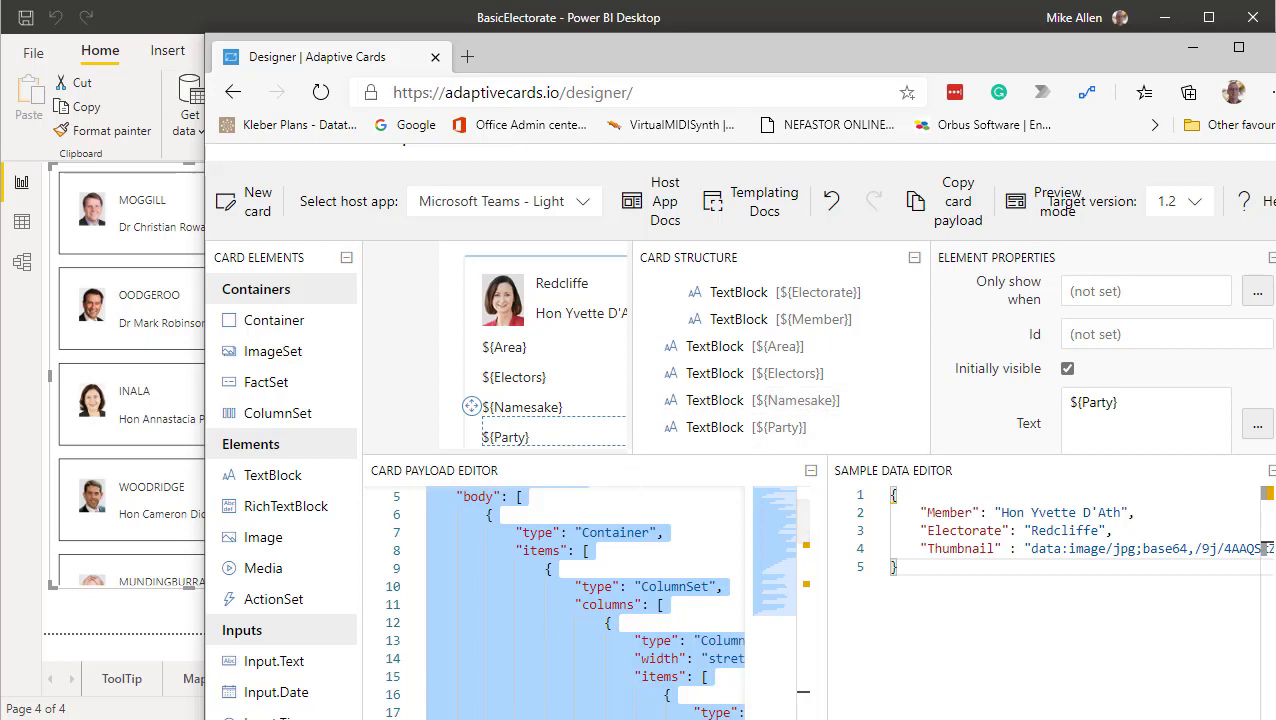
{"action": "mouse_move", "coordinate": [522, 719]}
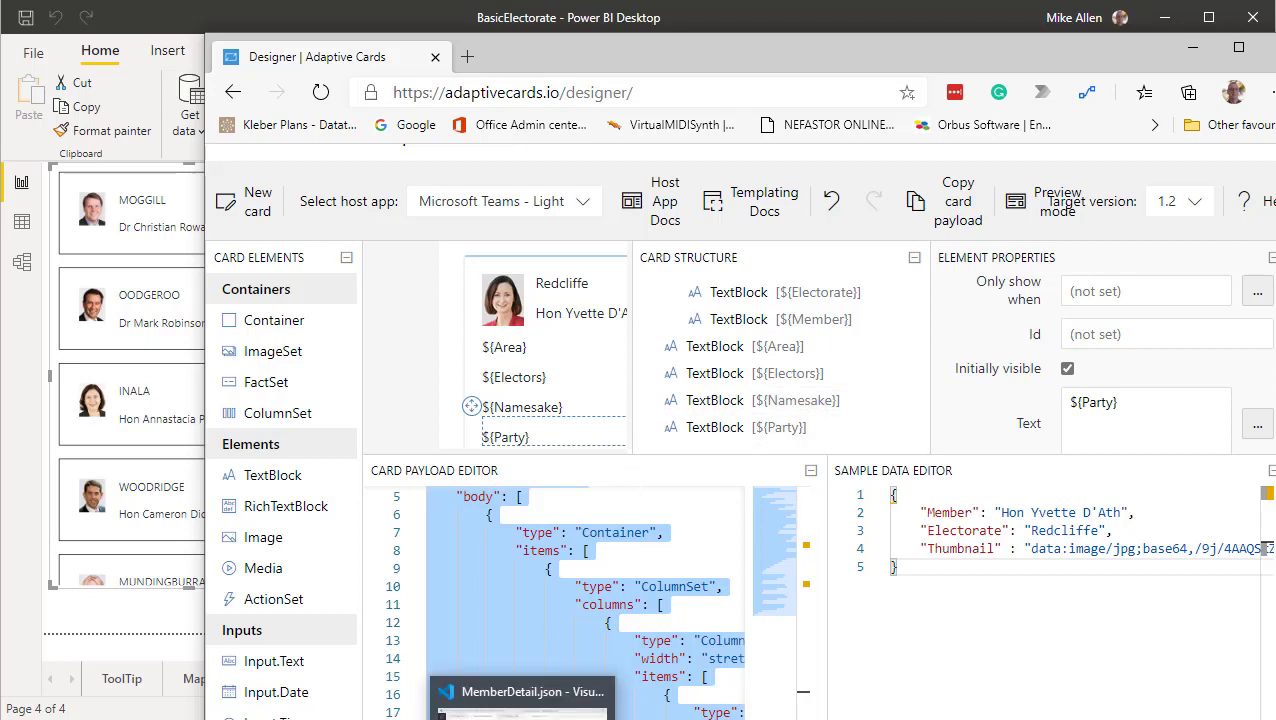
{"action": "left_click", "coordinate": [522, 700]}
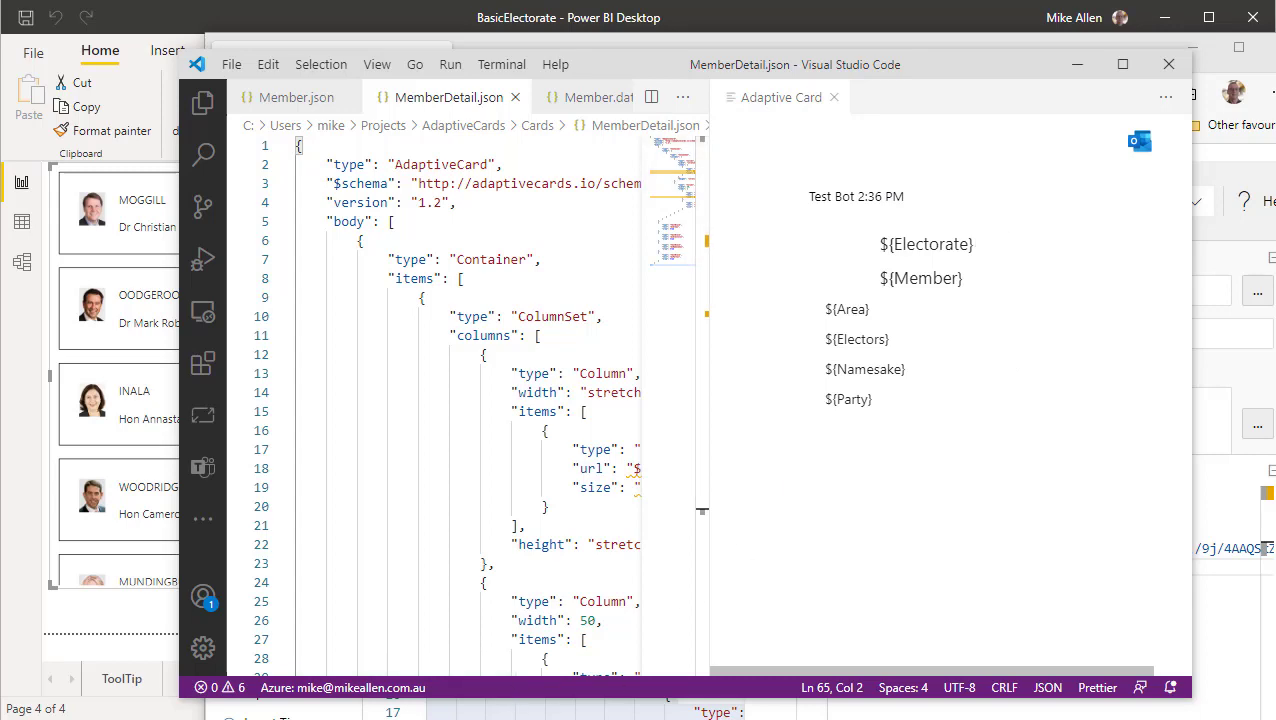
Upload MemberDetail.json from the local Cards folder to the AdaptiveCardDemo blob folder in Azure Storage Explorer.
{"action": "key", "text": "alt+Tab"}
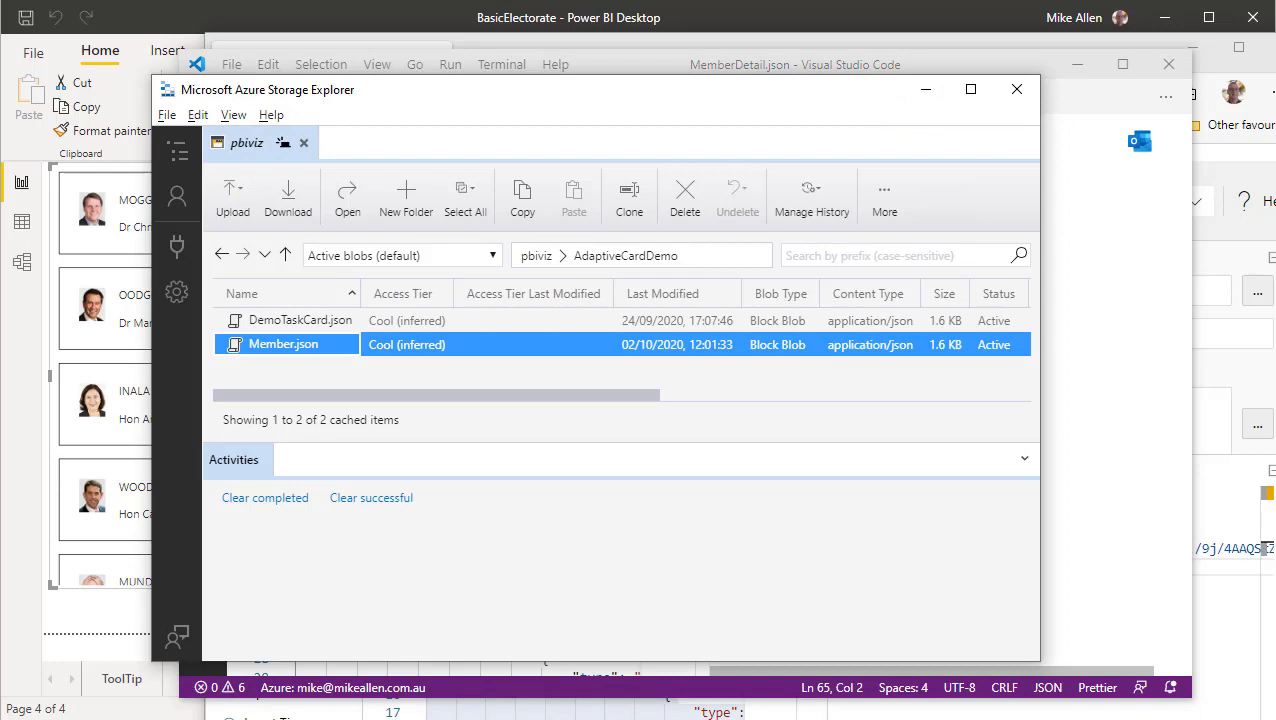
{"action": "key", "text": "alt+Tab"}
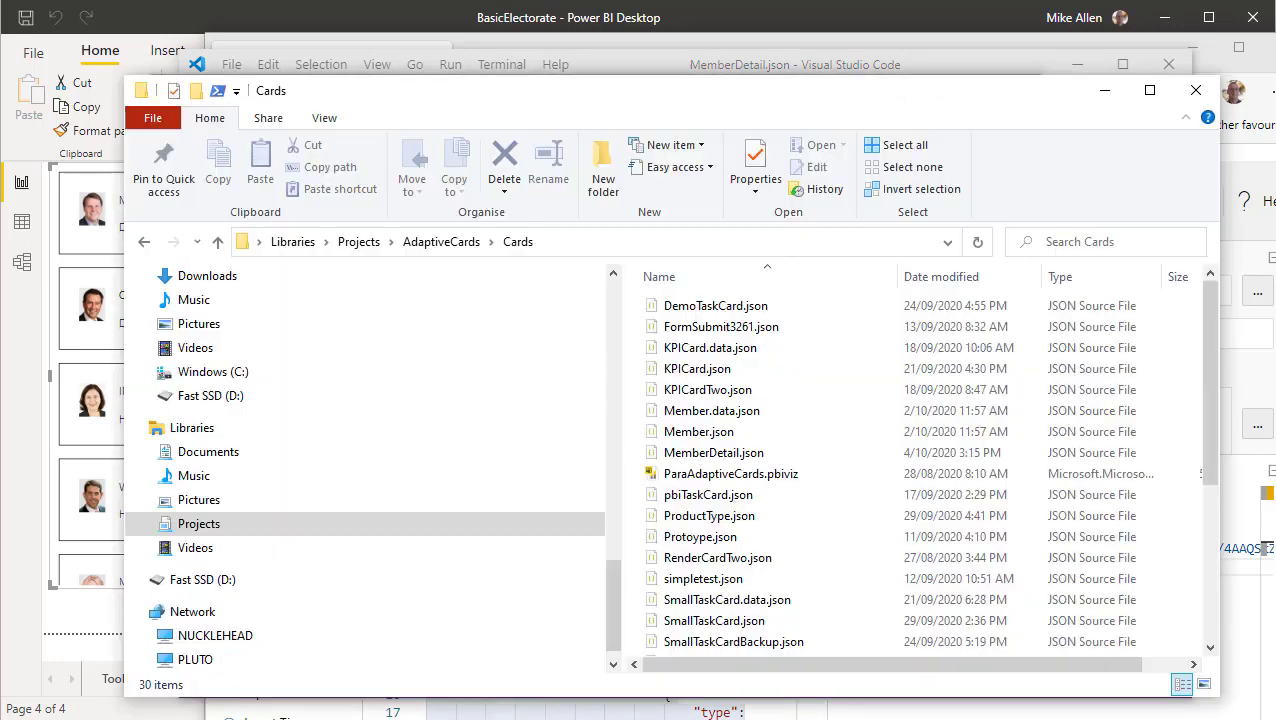
{"action": "left_click_drag", "start_coordinate": [625, 108], "coordinate": [1059, 51]}
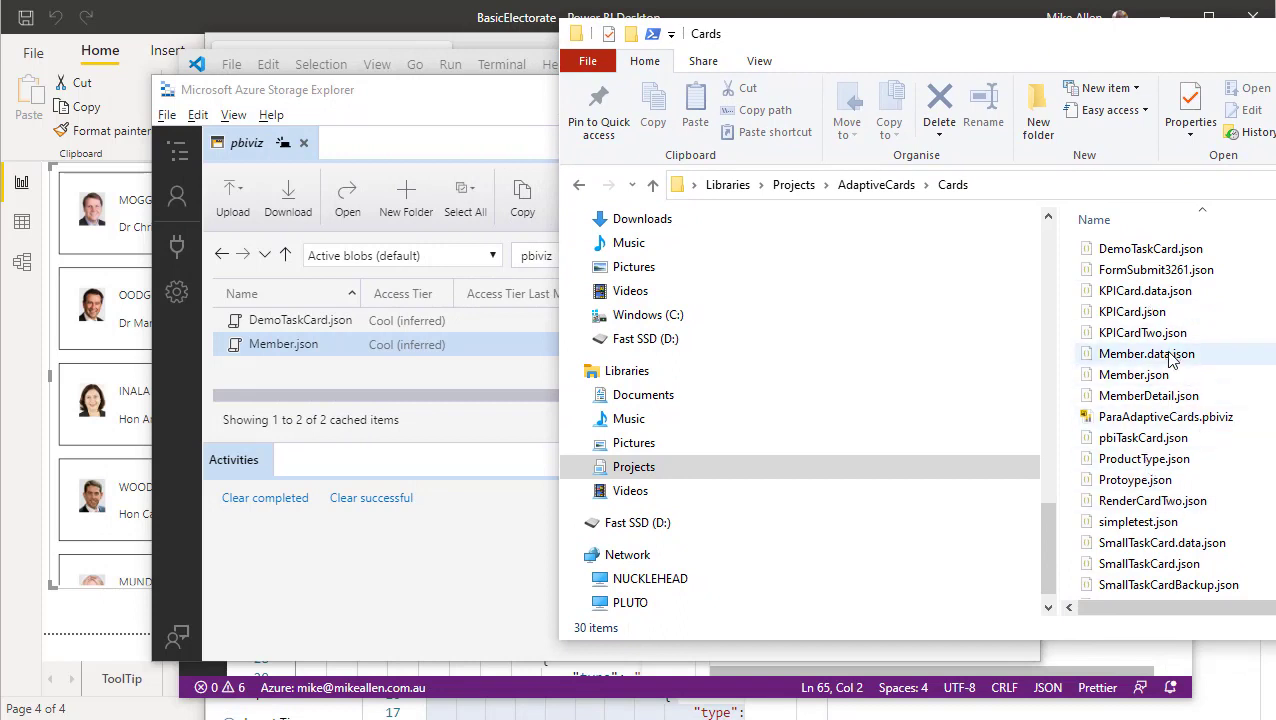
{"action": "left_click_drag", "start_coordinate": [1167, 400], "coordinate": [405, 375]}
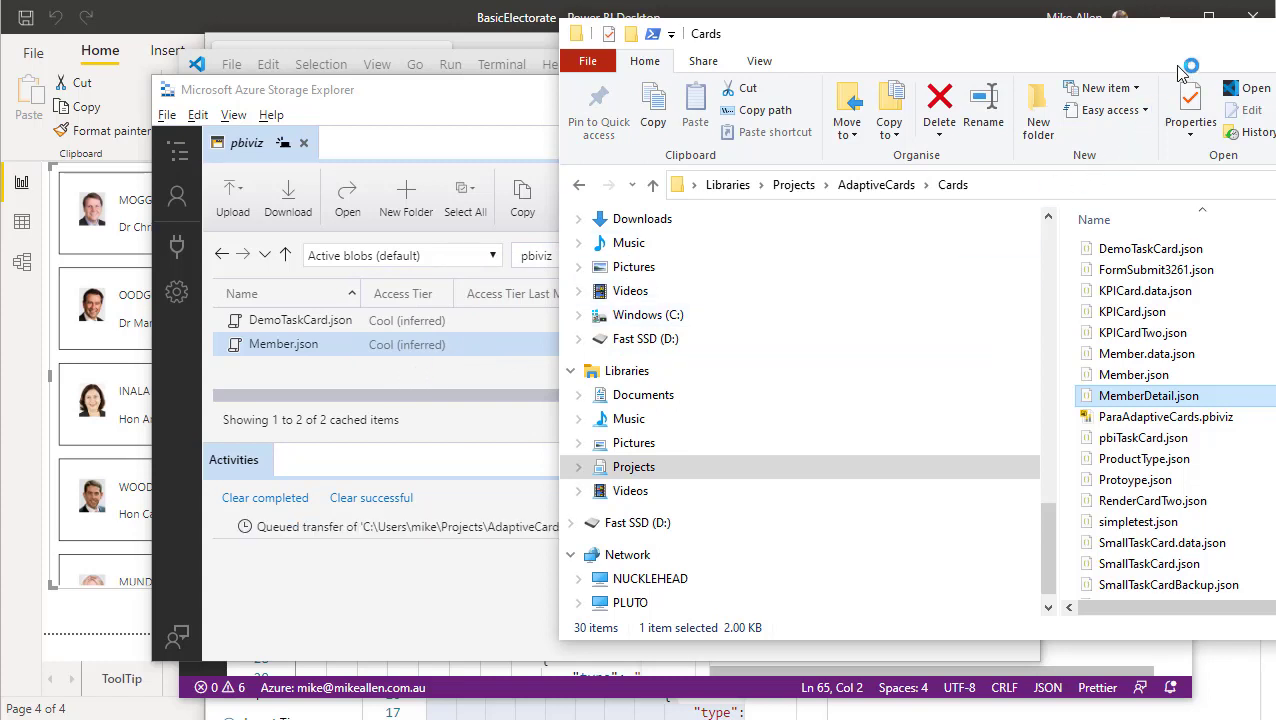
Copy the URL of the MemberDetail.json blob in Azure Storage Explorer.
{"action": "left_click", "coordinate": [470, 113]}
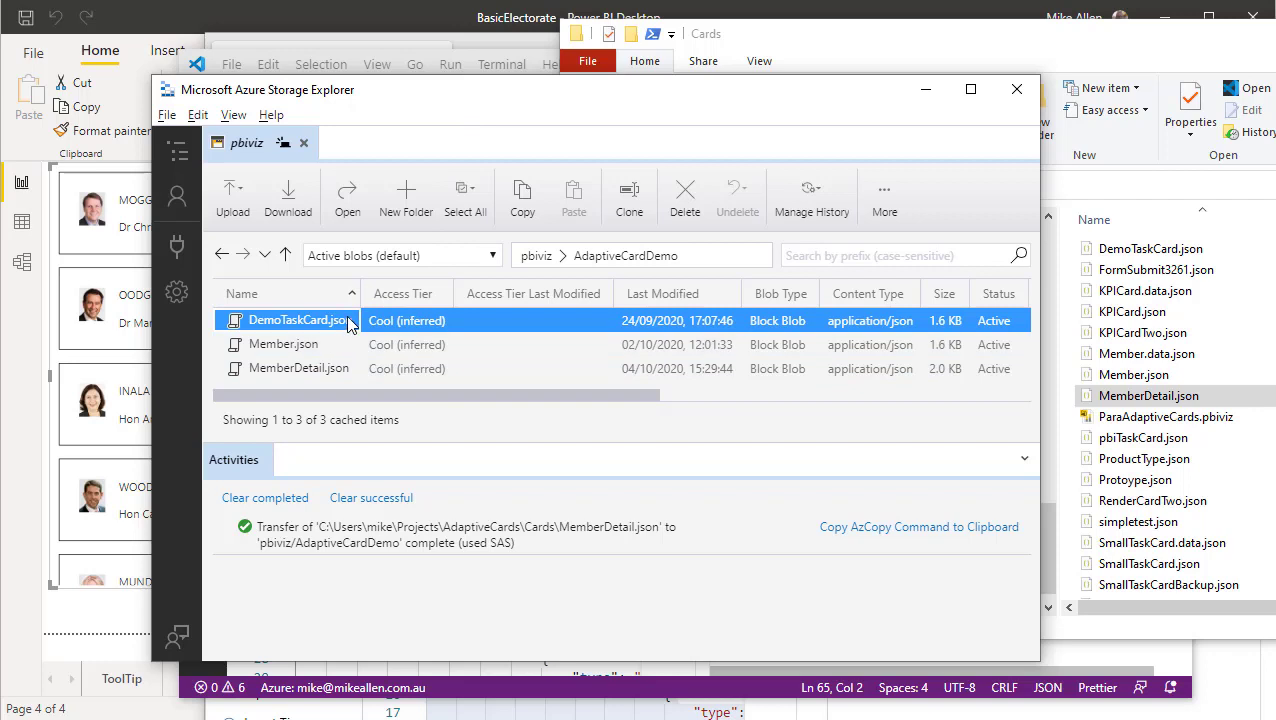
{"action": "left_click", "coordinate": [377, 370]}
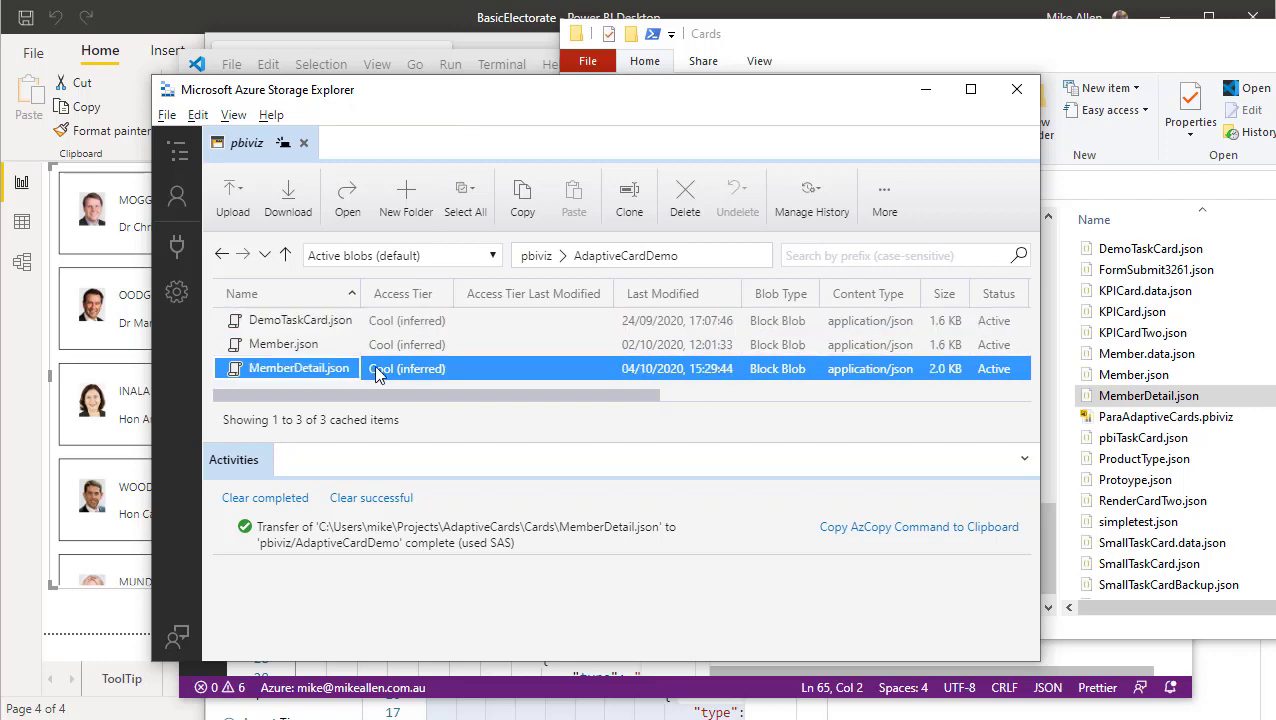
{"action": "right_click", "coordinate": [336, 369]}
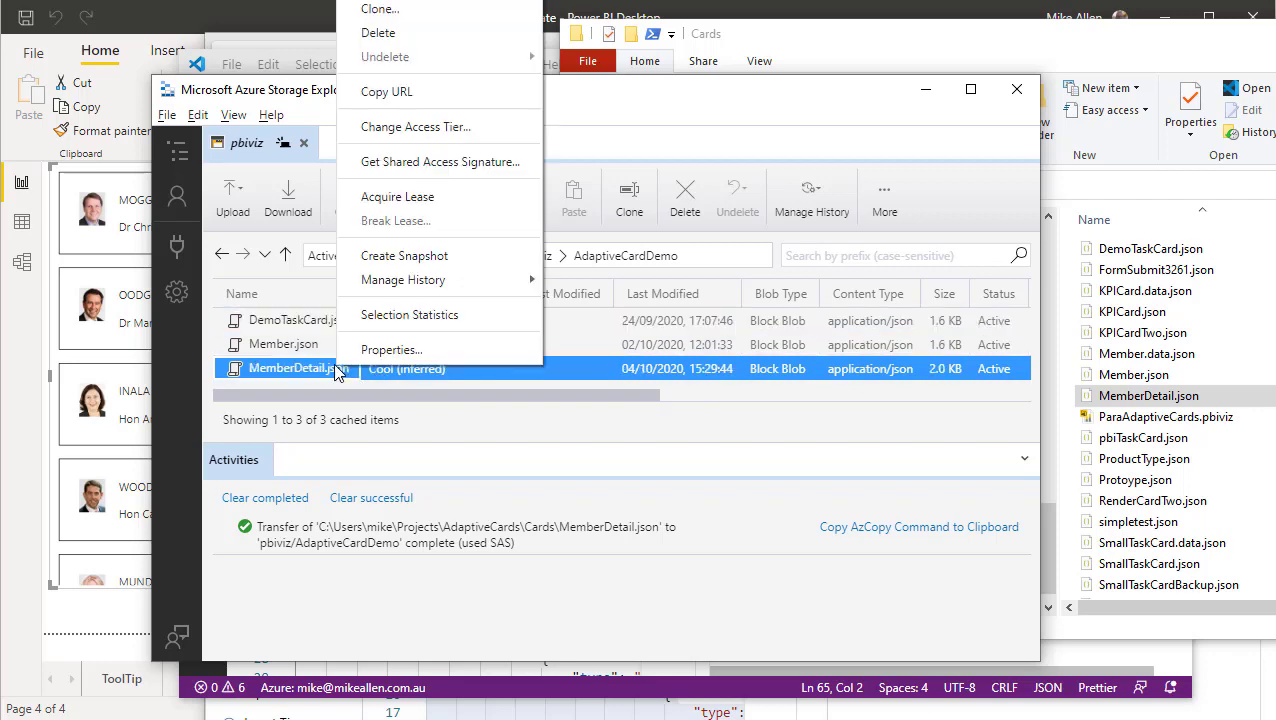
{"action": "left_click", "coordinate": [402, 94]}
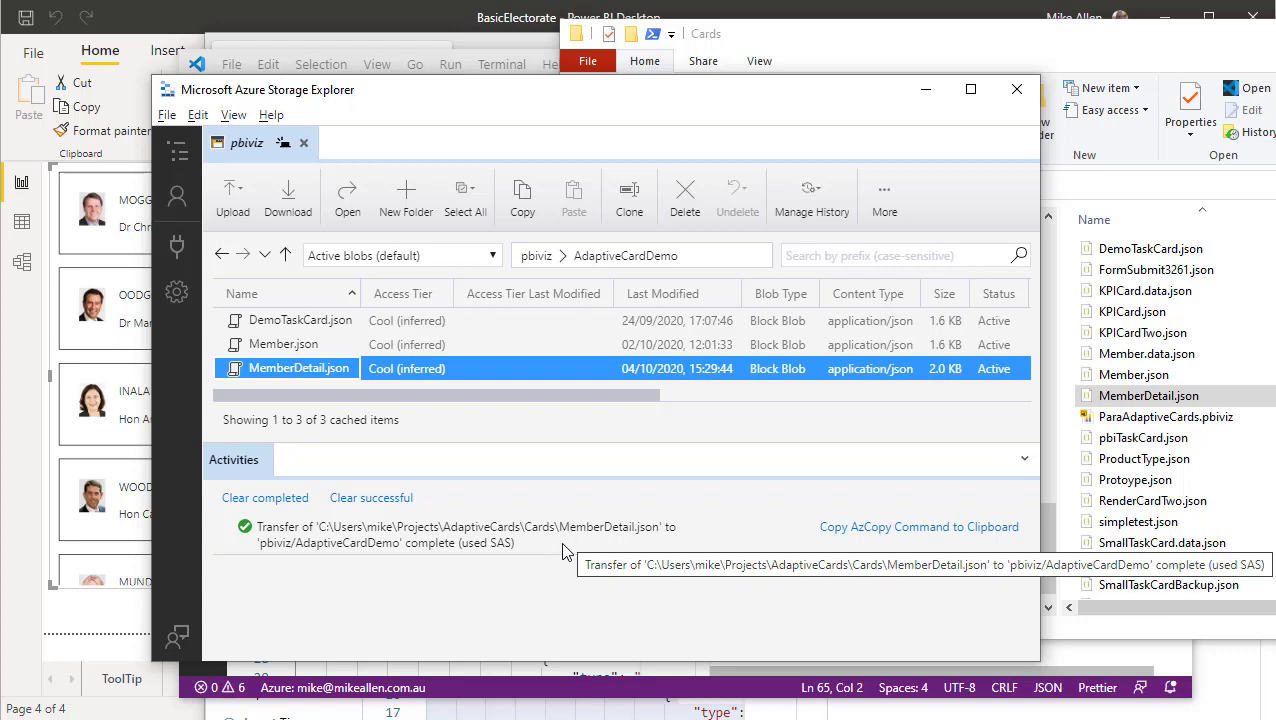
Return to Power BI Desktop, open the Power Query Editor, and copy and paste the LoadCard query within the query list.
{"action": "left_click", "coordinate": [419, 24]}
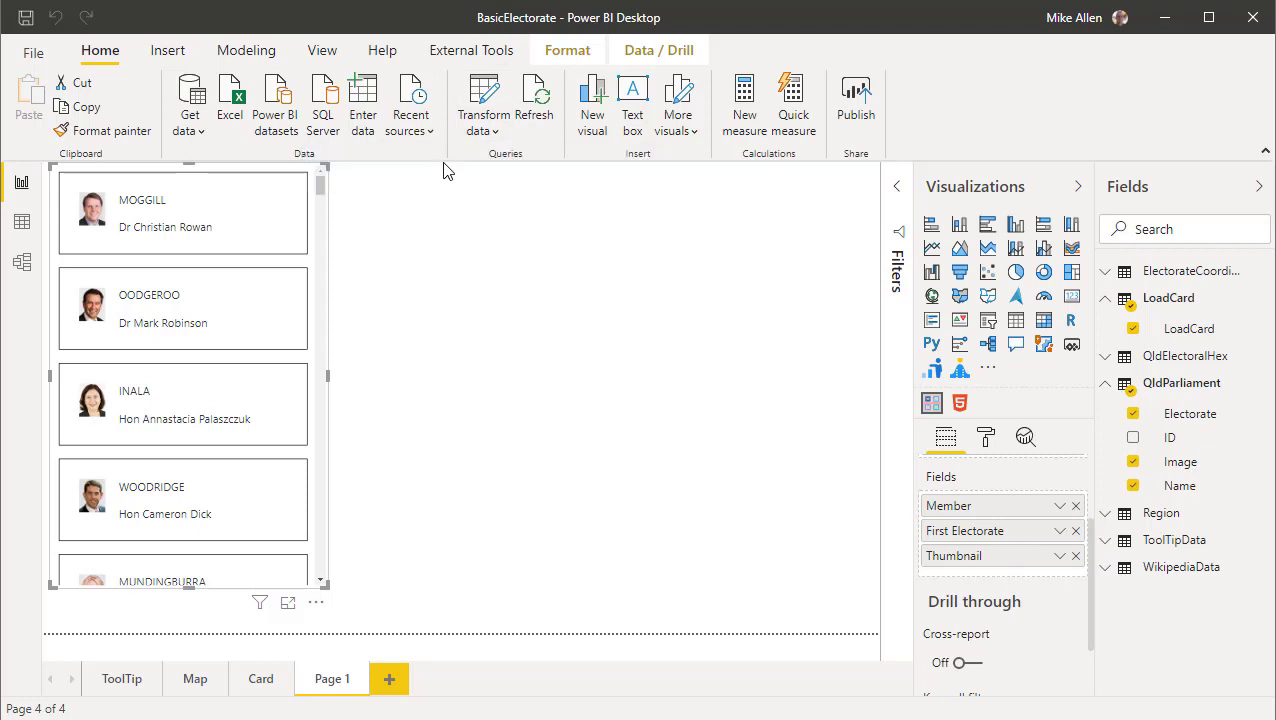
{"action": "left_click", "coordinate": [478, 136]}
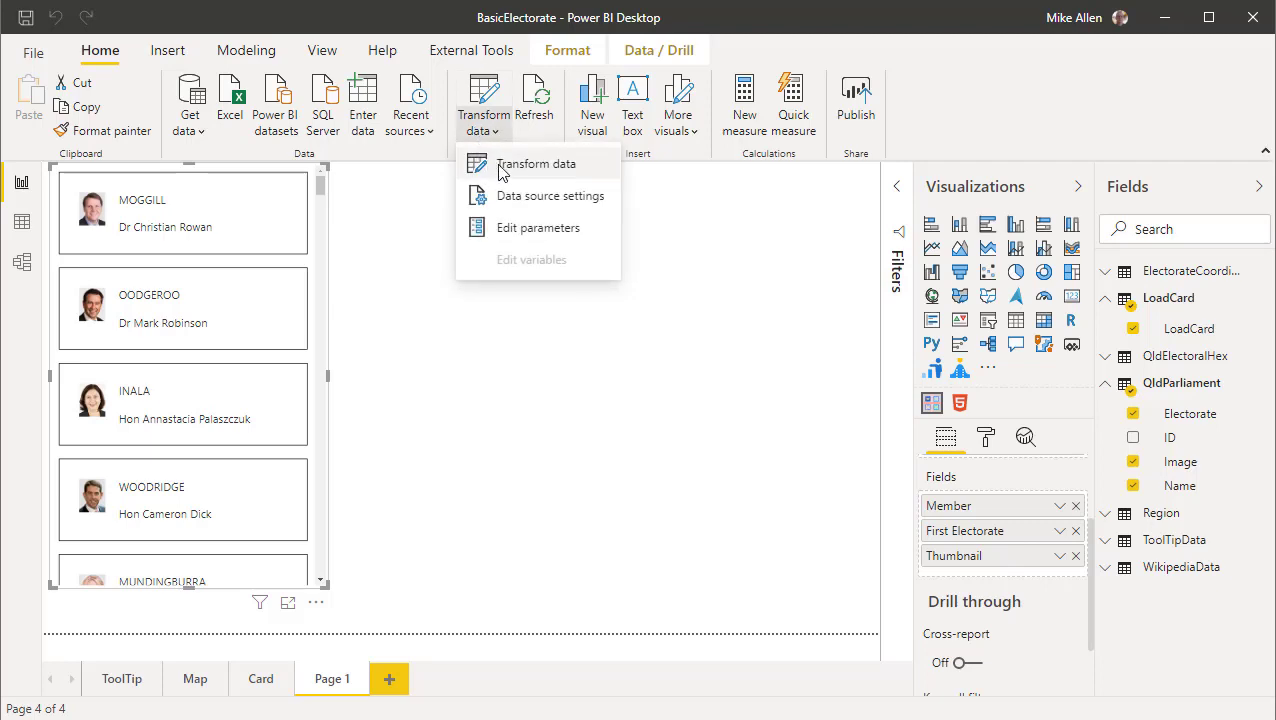
{"action": "left_click", "coordinate": [497, 166]}
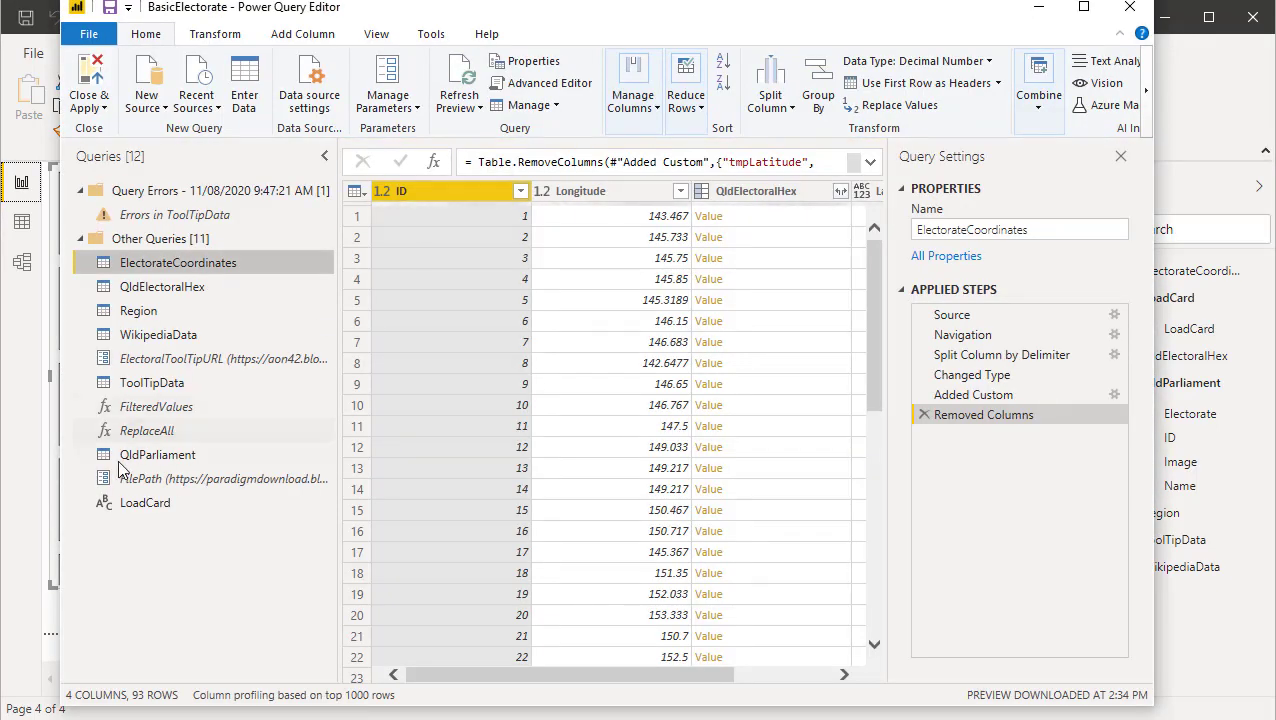
{"action": "left_click", "coordinate": [146, 505]}
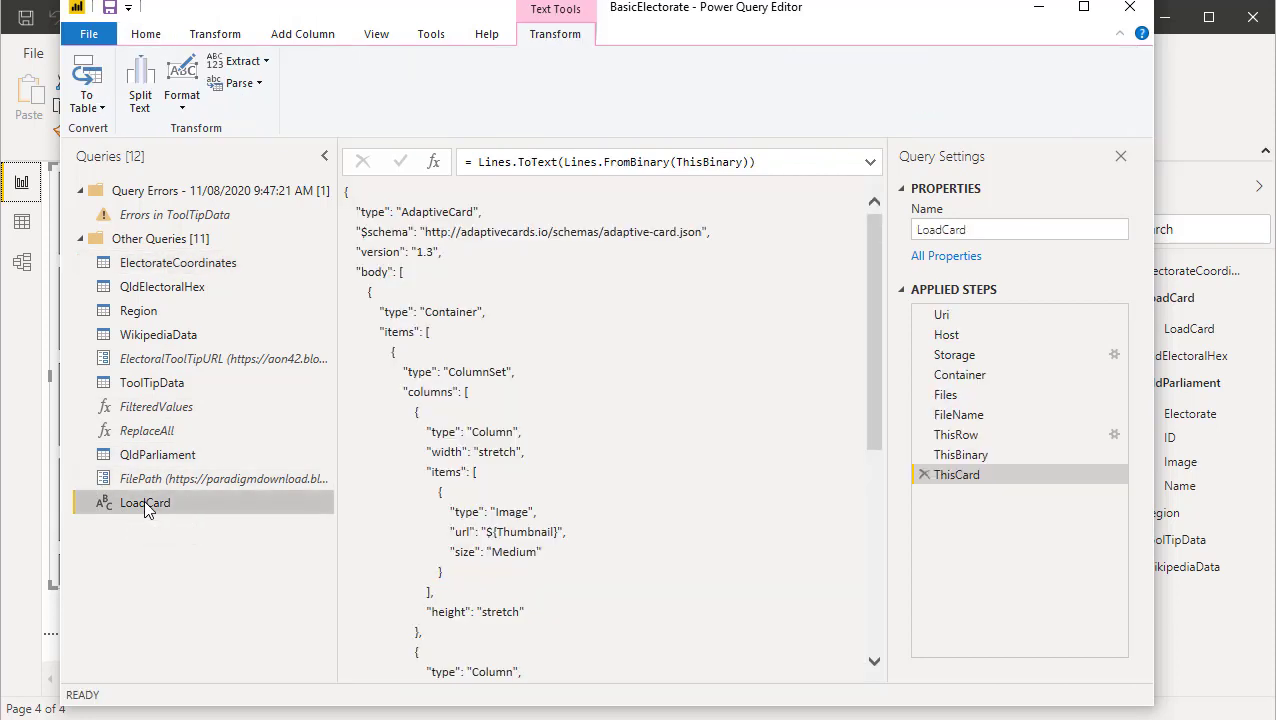
{"action": "right_click", "coordinate": [144, 499]}
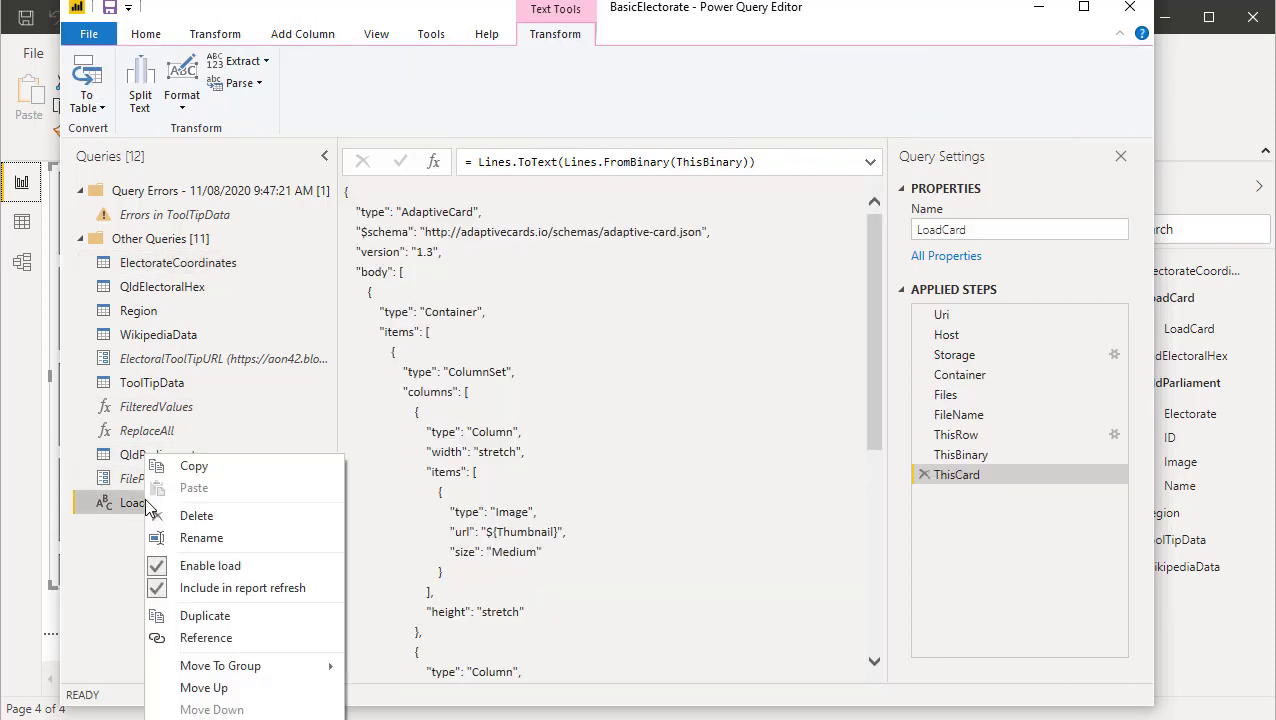
{"action": "left_click", "coordinate": [192, 465]}
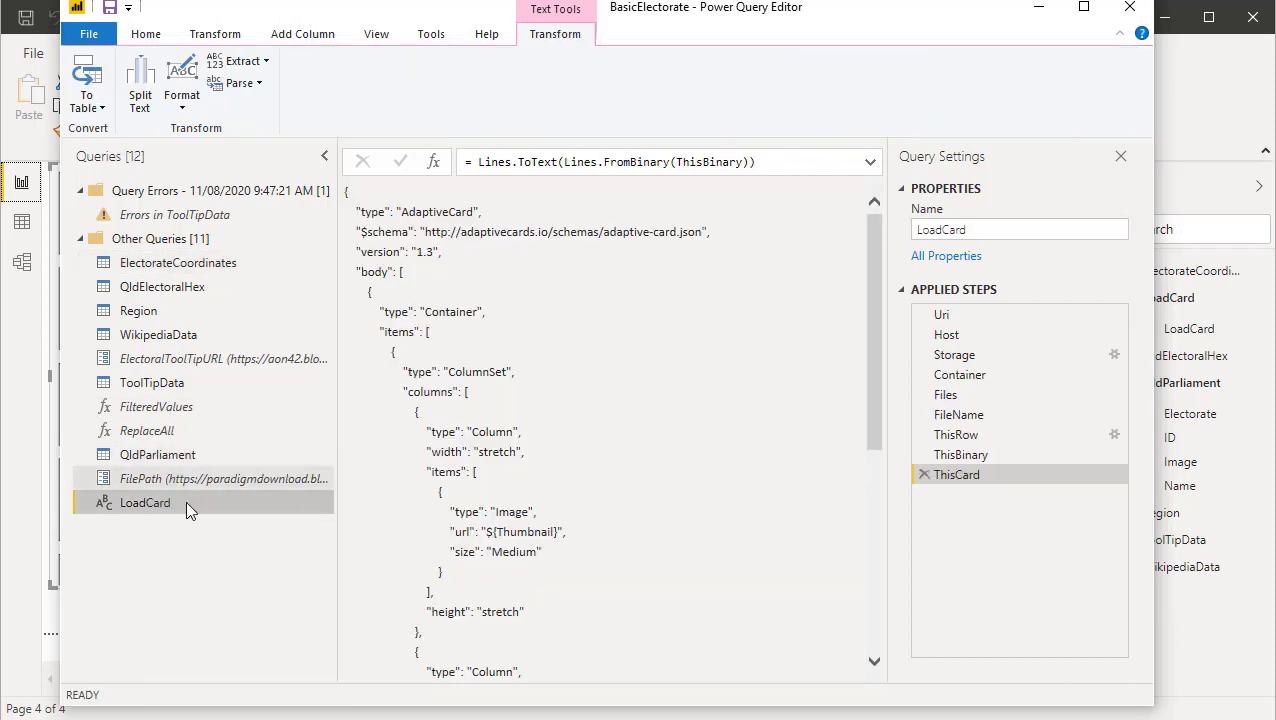
{"action": "right_click", "coordinate": [149, 542]}
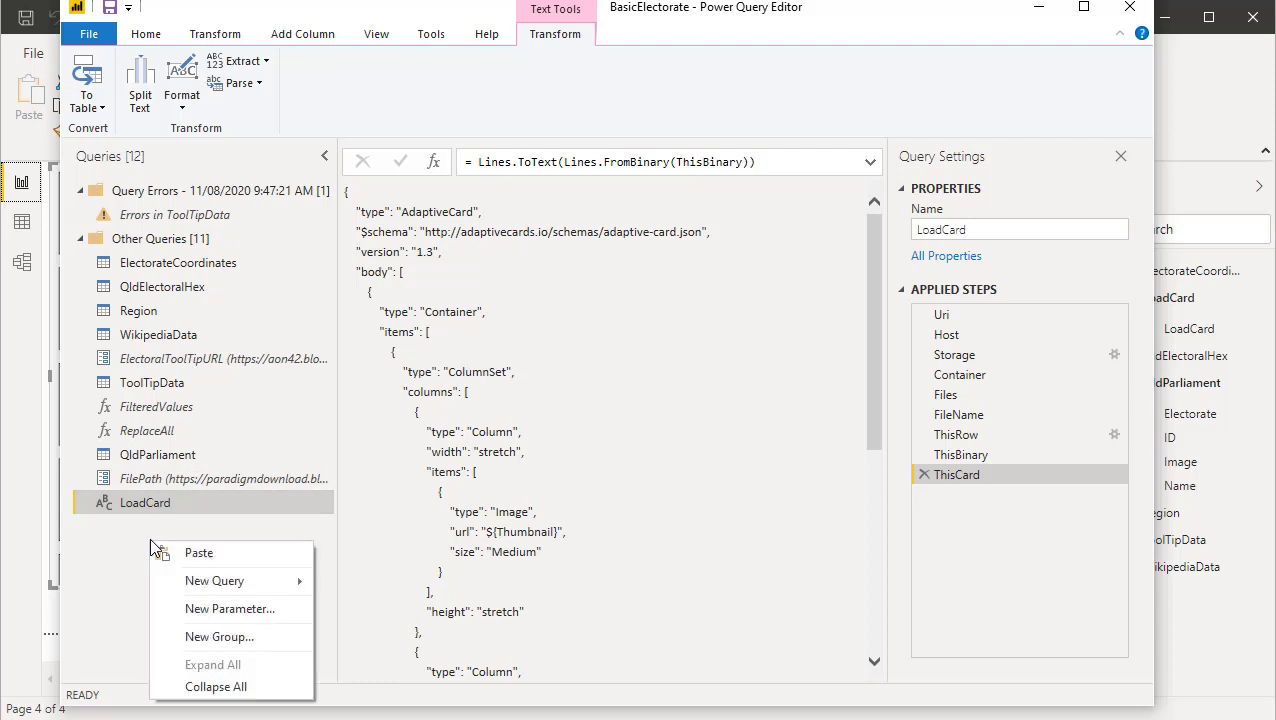
{"action": "left_click", "coordinate": [205, 555]}
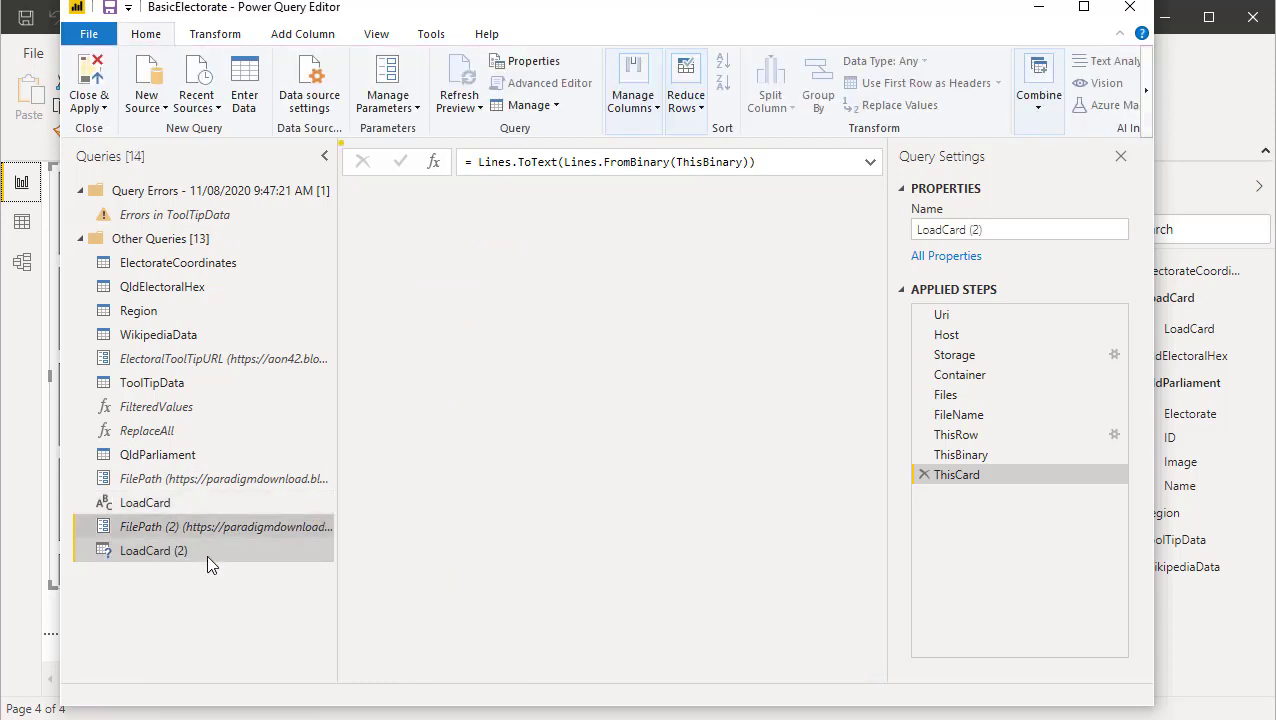
Rename the pasted LoadCard (2) query as MemberDetail.
{"action": "left_click", "coordinate": [155, 555]}
{"action": "right_click", "coordinate": [155, 555]}
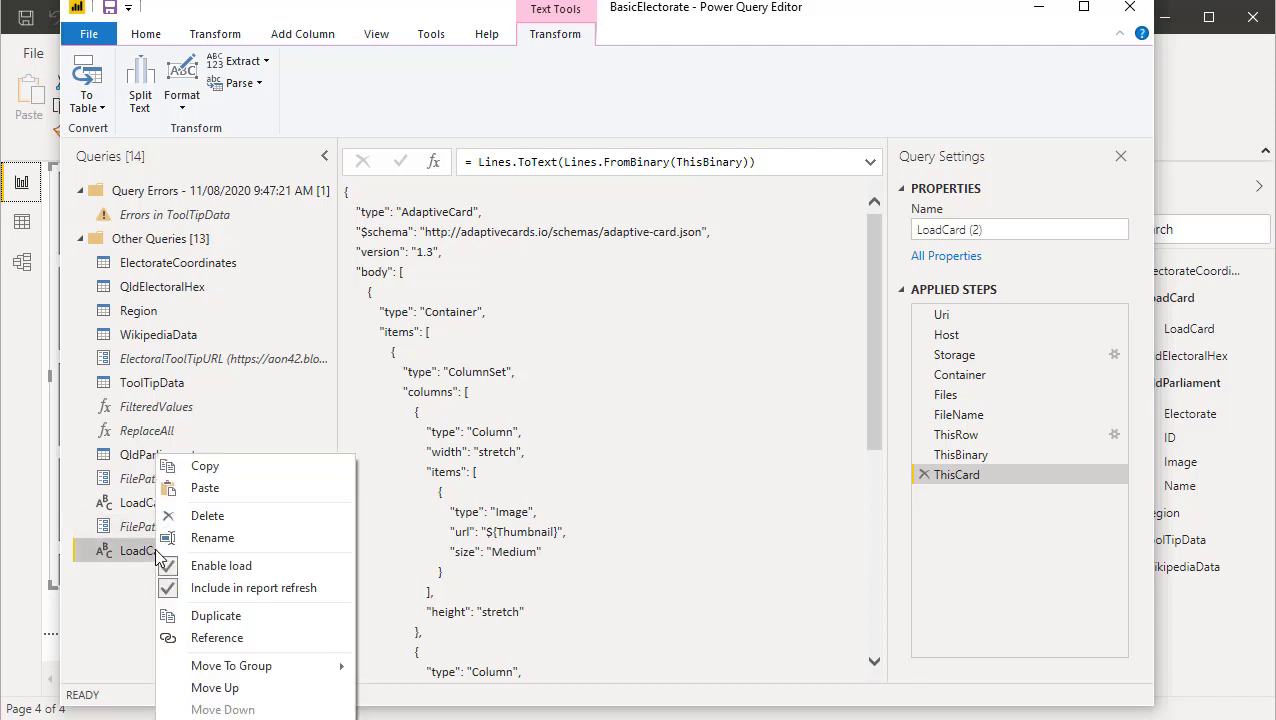
{"action": "left_click", "coordinate": [200, 538]}
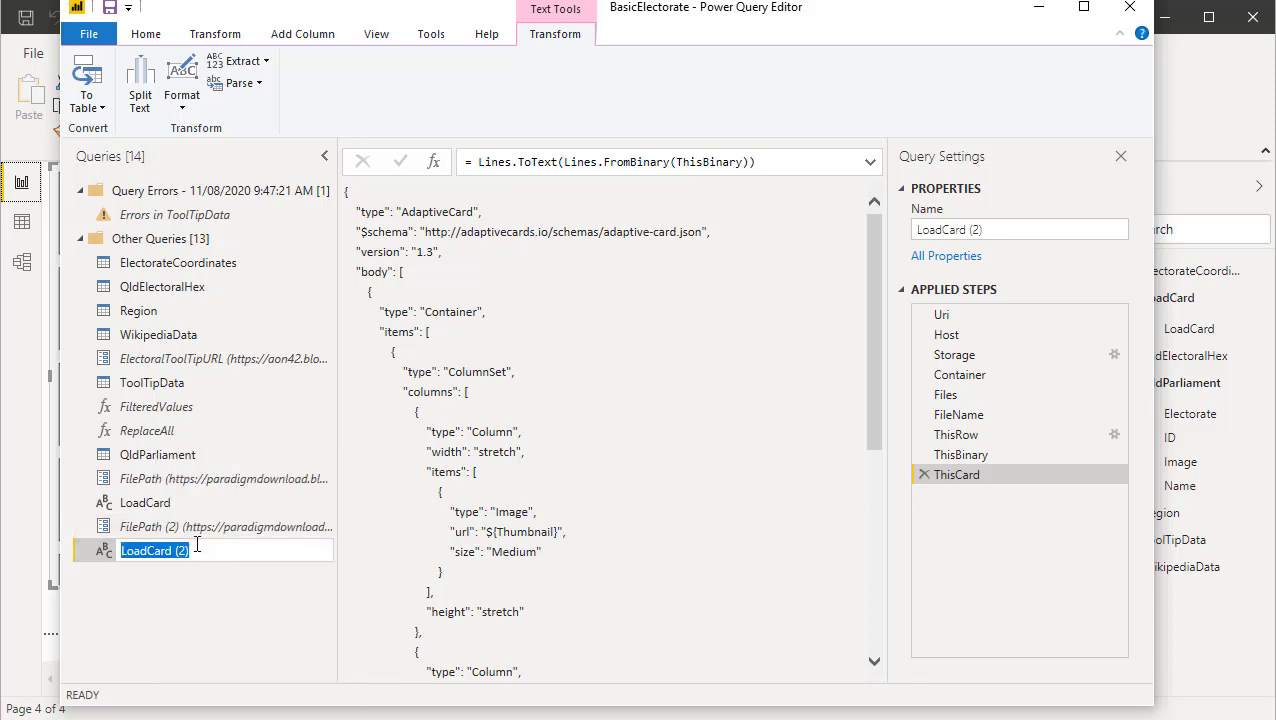
{"action": "type", "text": "Mem"}
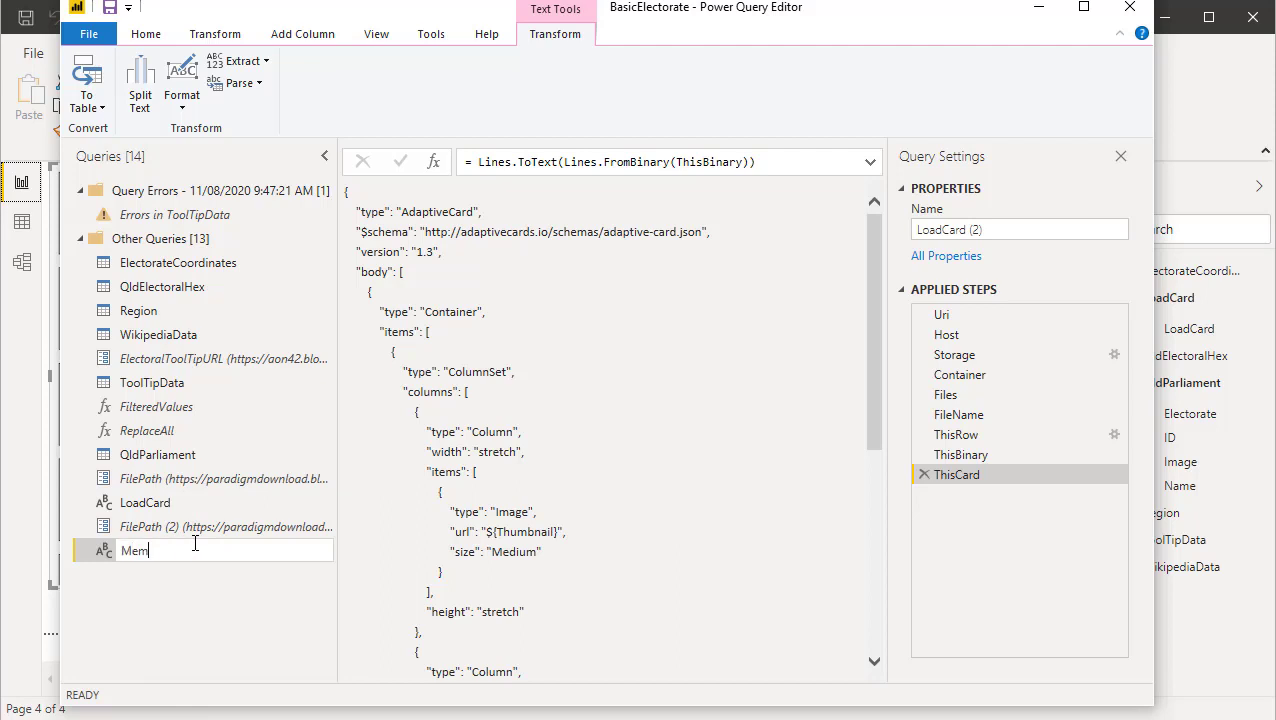
{"action": "type", "text": "berDetils"}
{"action": "key", "text": "BackSpace"}
{"action": "key", "text": "BackSpace"}
{"action": "key", "text": "BackSpace"}
{"action": "type", "text": "ail"}
{"action": "key", "text": "Return"}
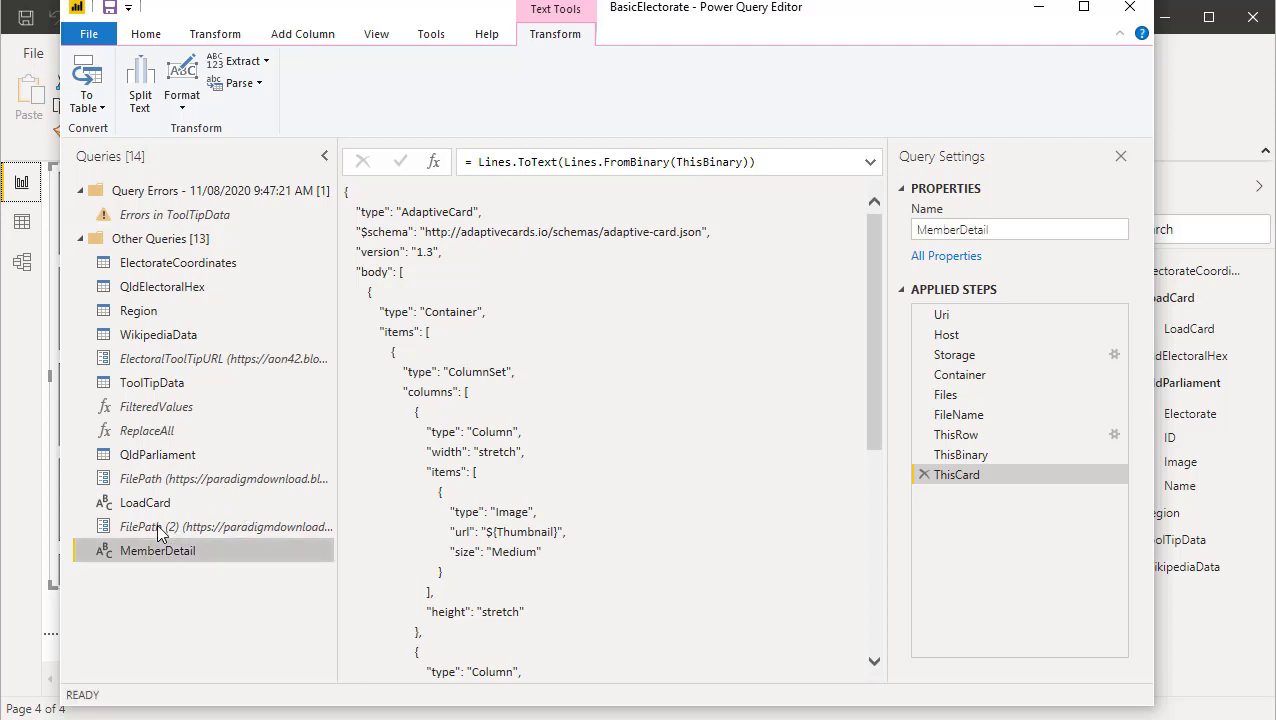
Rename the FilePath (2) parameter as DetailPath.
{"action": "left_click", "coordinate": [157, 530]}
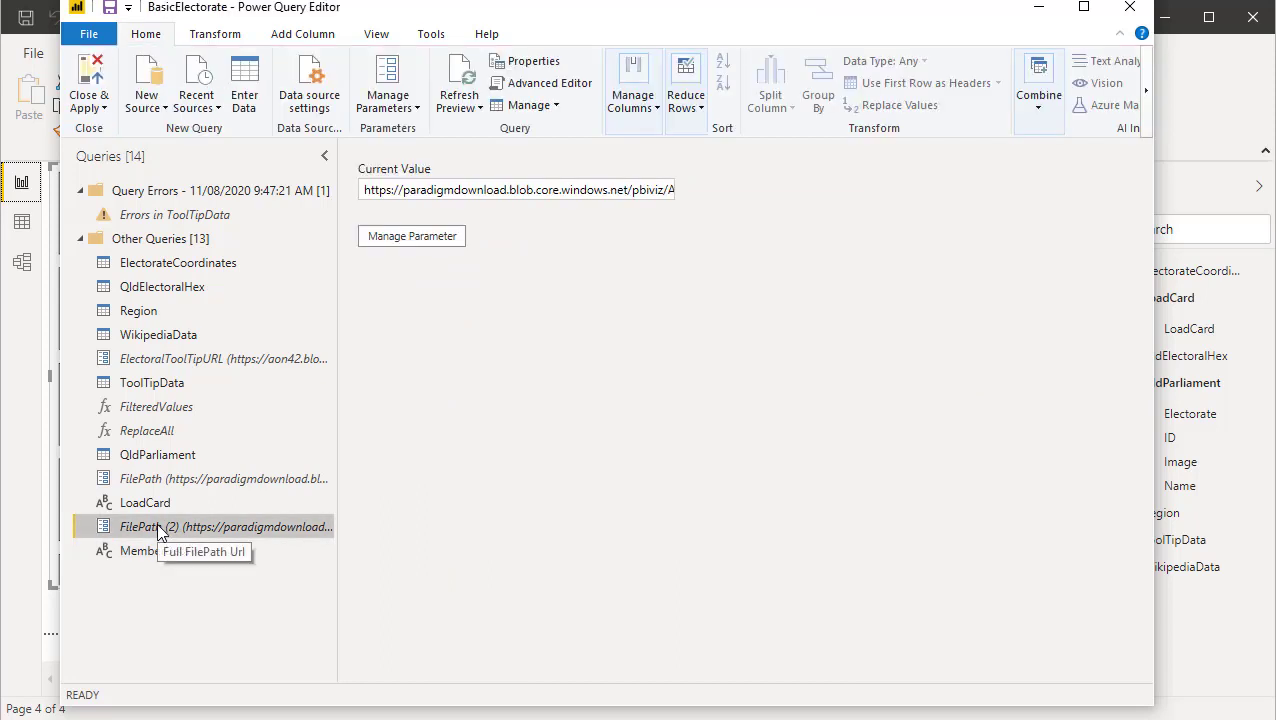
{"action": "right_click", "coordinate": [157, 532]}
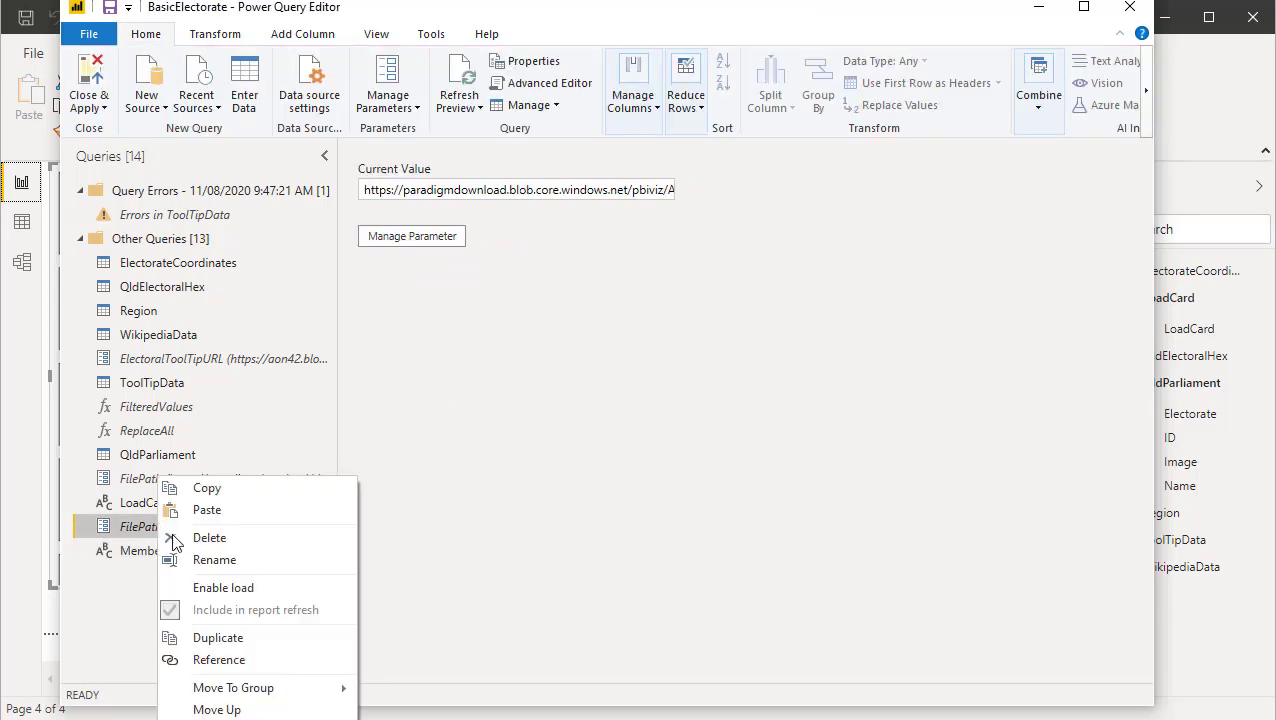
{"action": "left_click", "coordinate": [214, 560]}
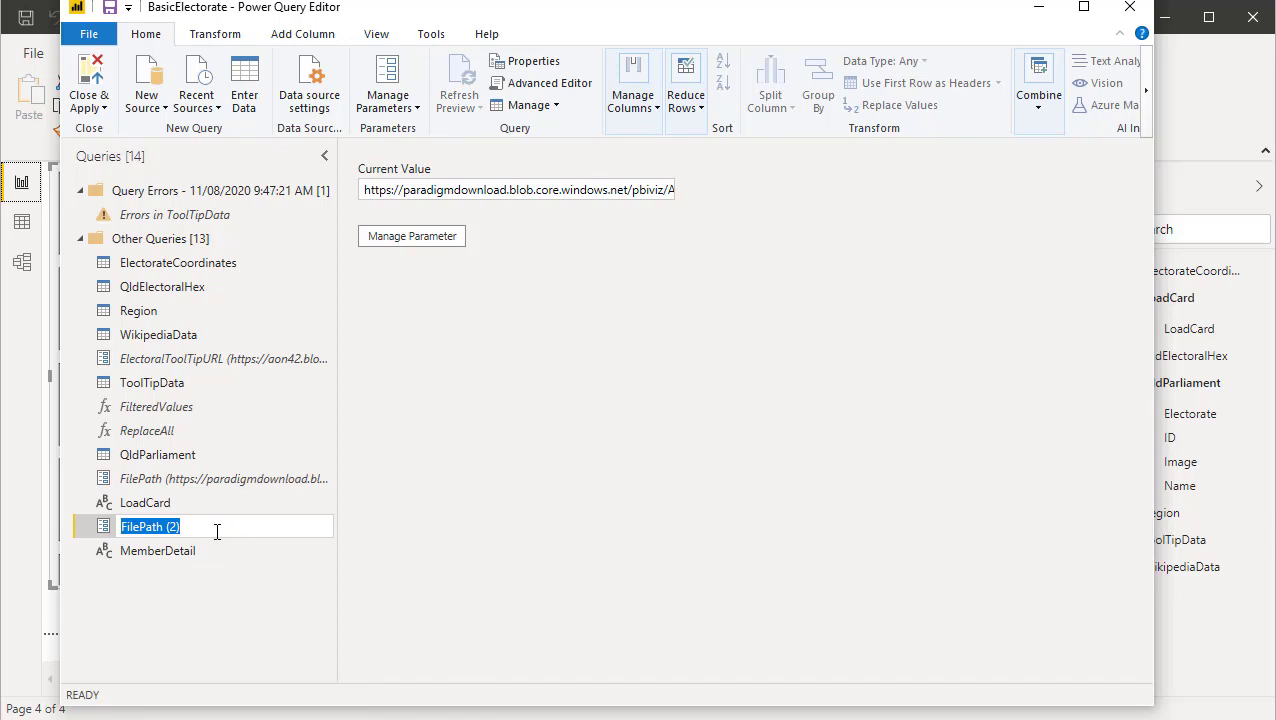
{"action": "type", "text": "Deat"}
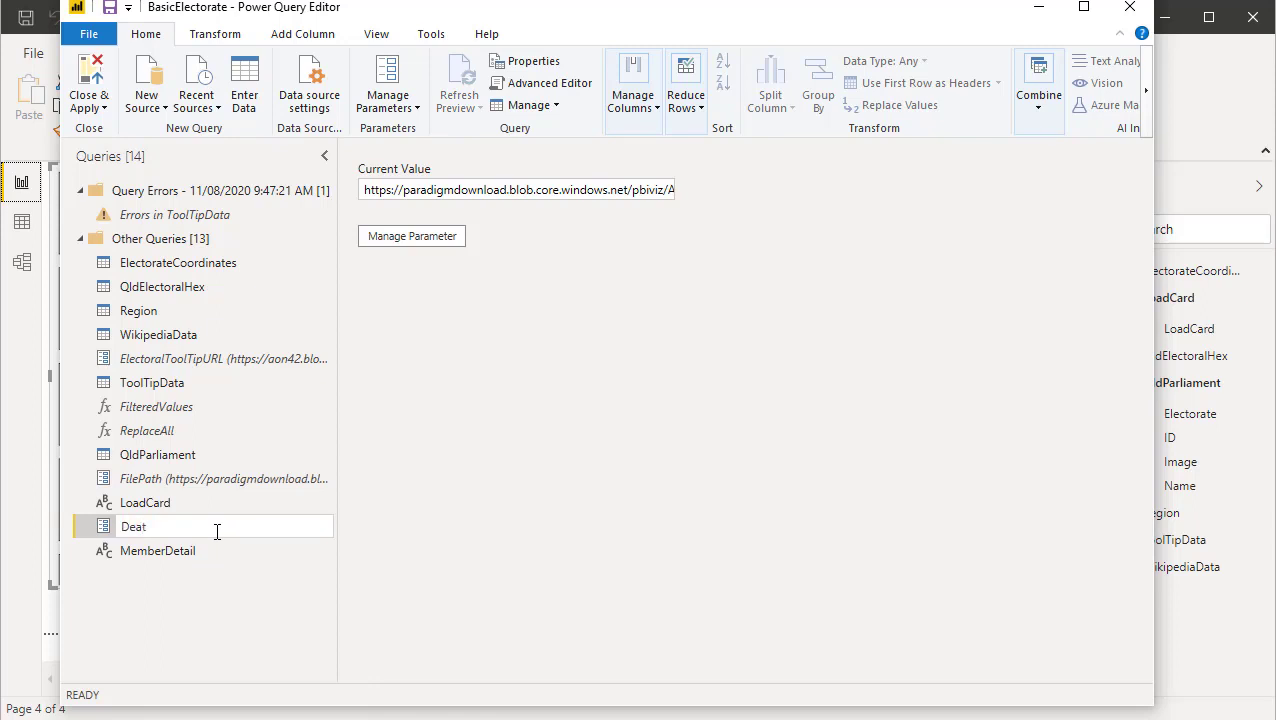
{"action": "key", "text": "BackSpace"}
{"action": "key", "text": "BackSpace"}
{"action": "type", "text": "tailPath"}
{"action": "key", "text": "Return"}
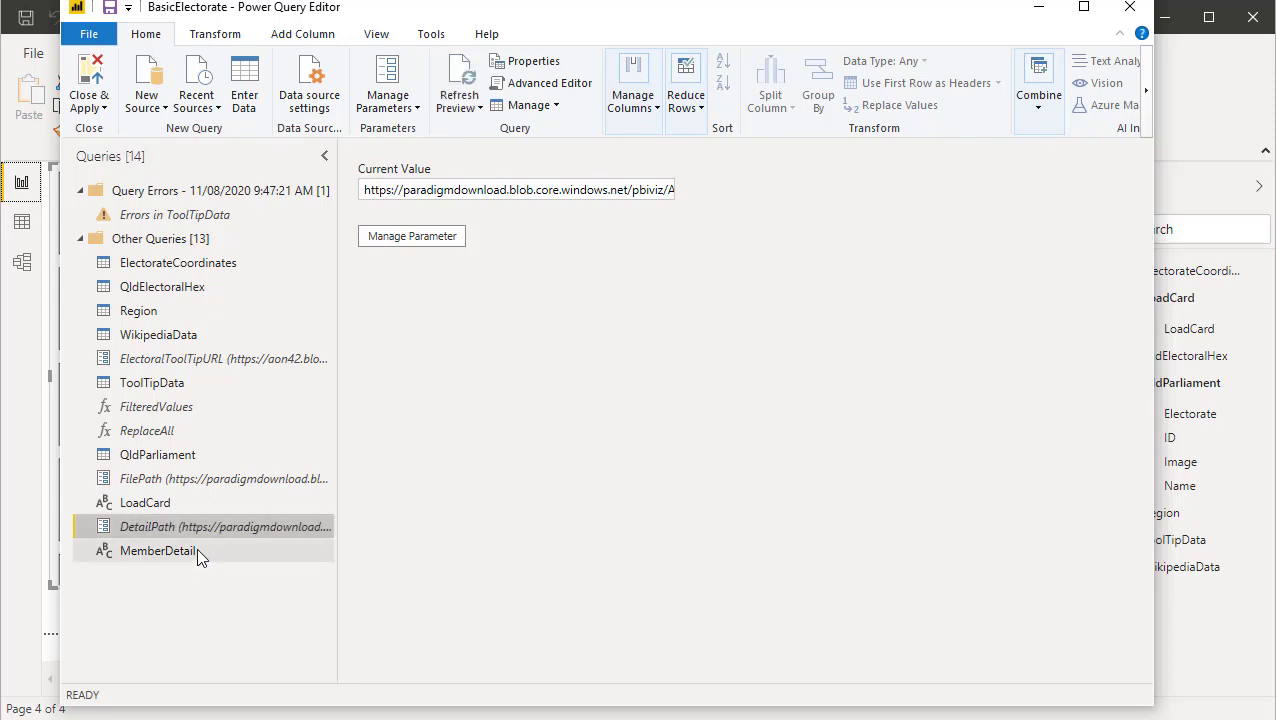
Open the DetailPath parameter in Manage Parameters and replace its current value with the copied text.
{"action": "left_click", "coordinate": [193, 557]}
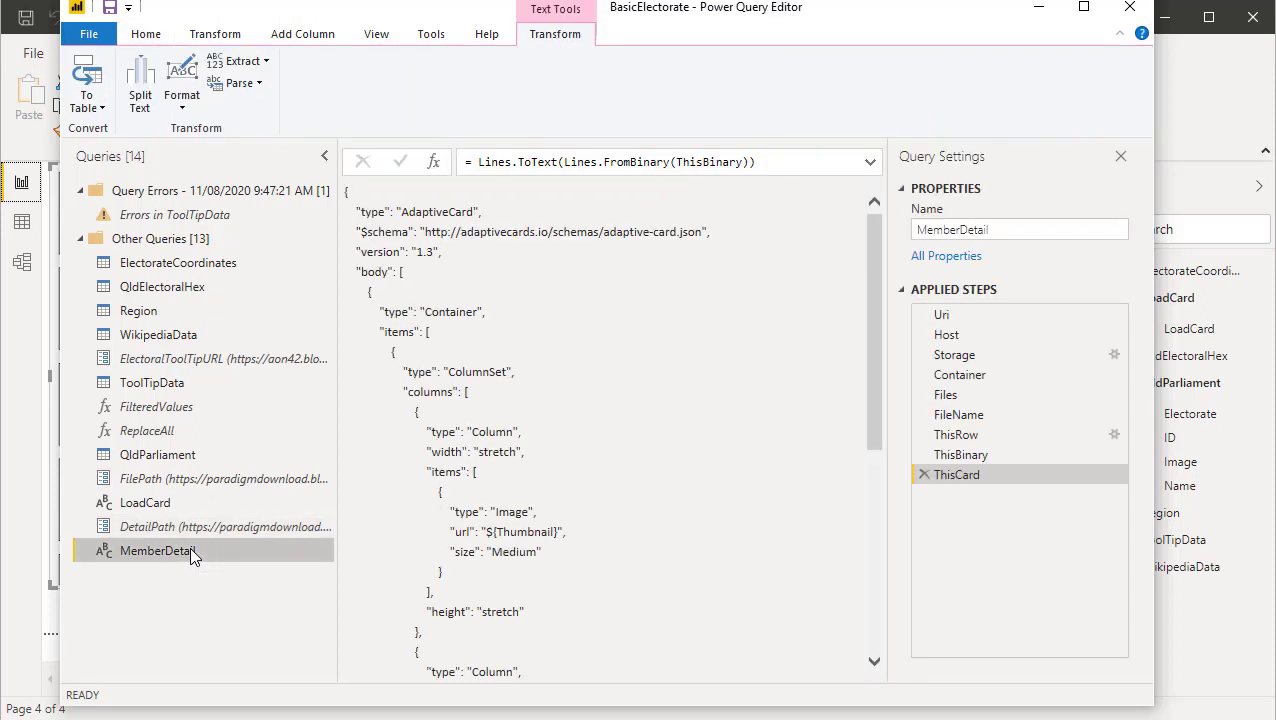
{"action": "left_click", "coordinate": [175, 528]}
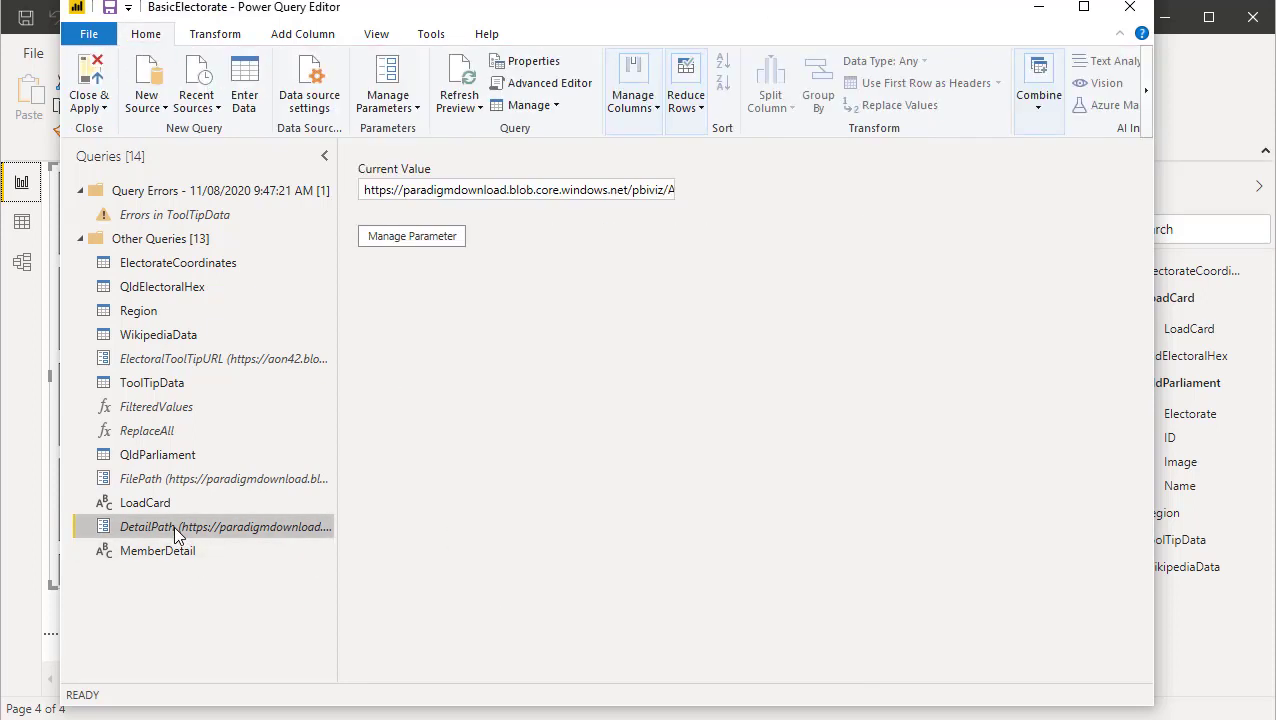
{"action": "left_click", "coordinate": [408, 106]}
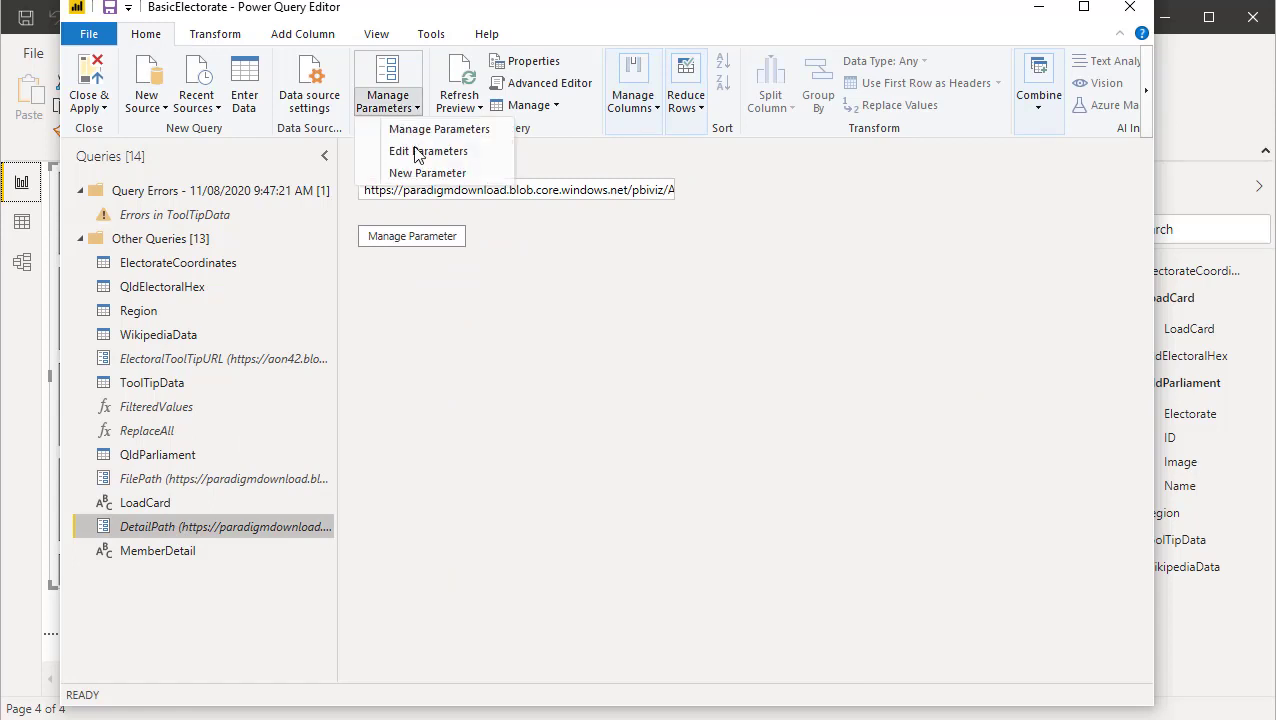
{"action": "left_click", "coordinate": [428, 134]}
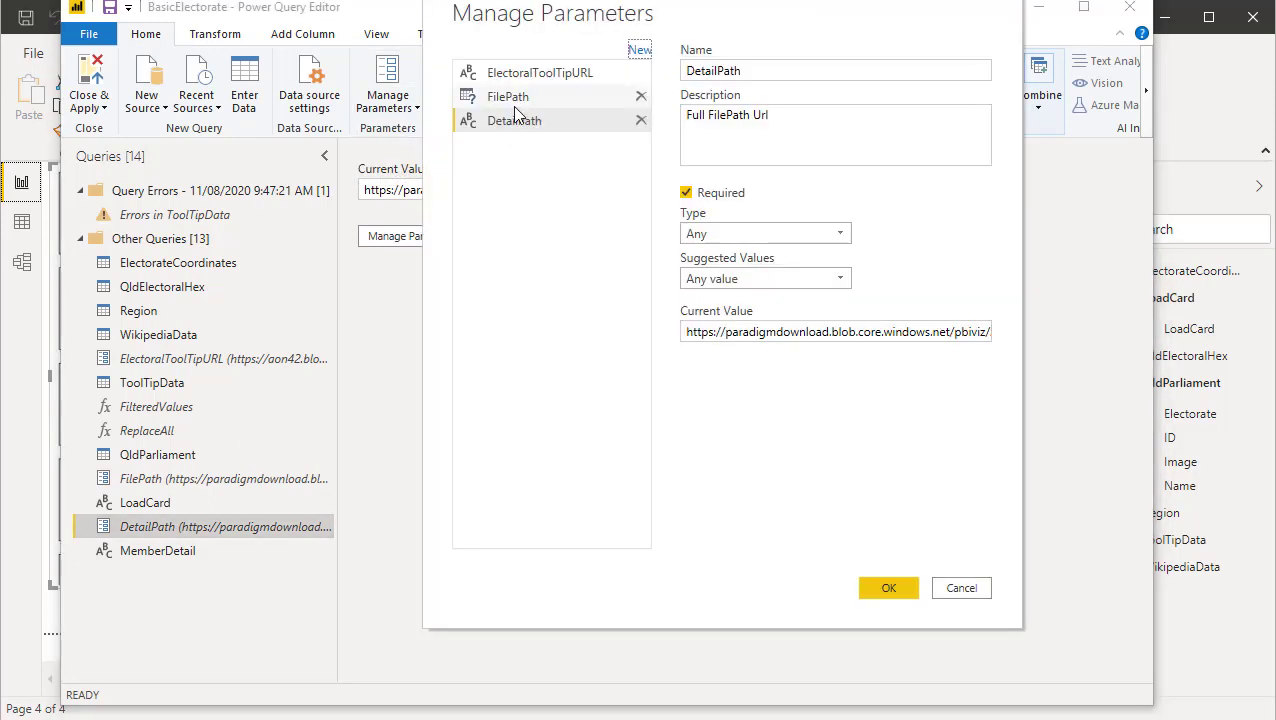
{"action": "left_click", "coordinate": [515, 130]}
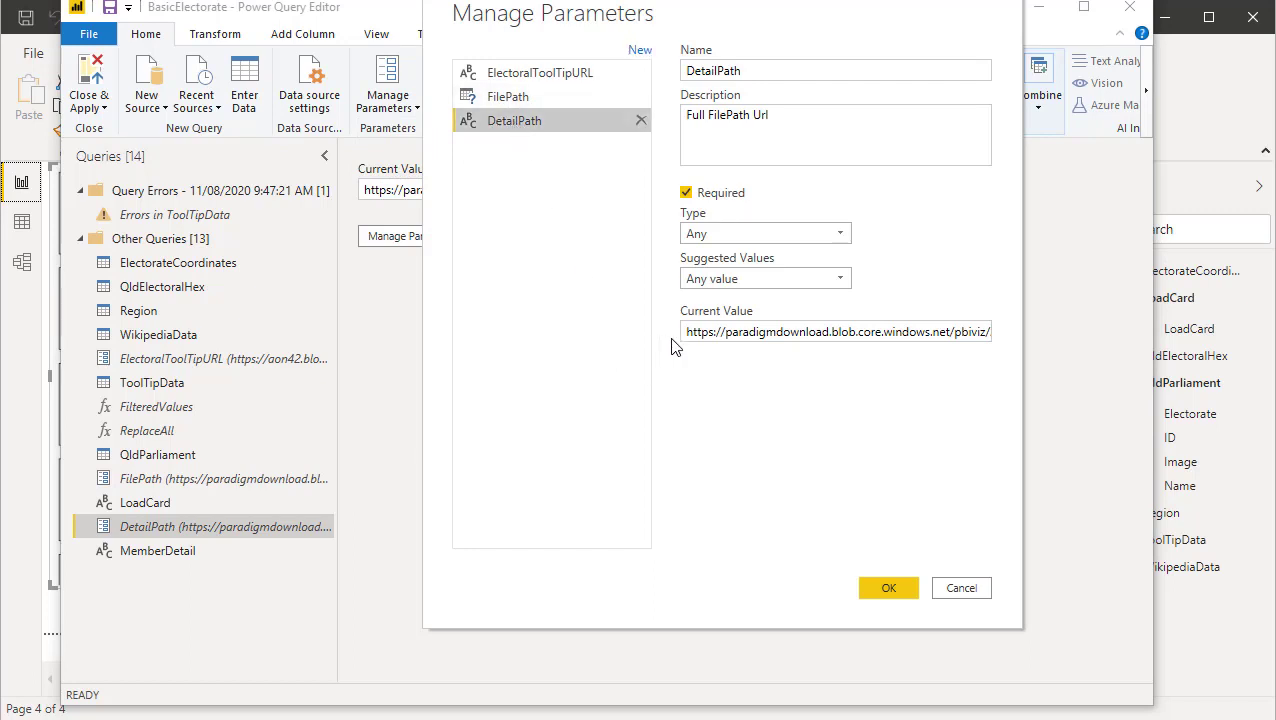
{"action": "left_click_drag", "start_coordinate": [687, 334], "coordinate": [1025, 347]}
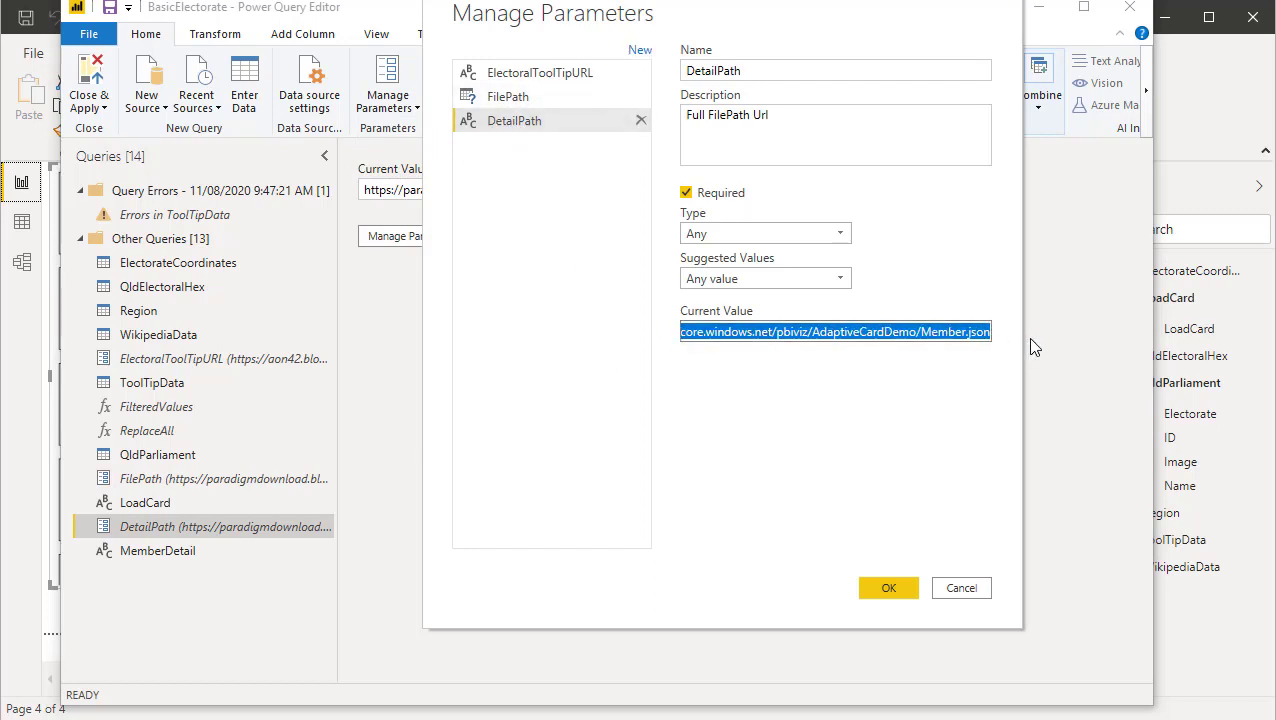
{"action": "type", "text": "// FilePath"}
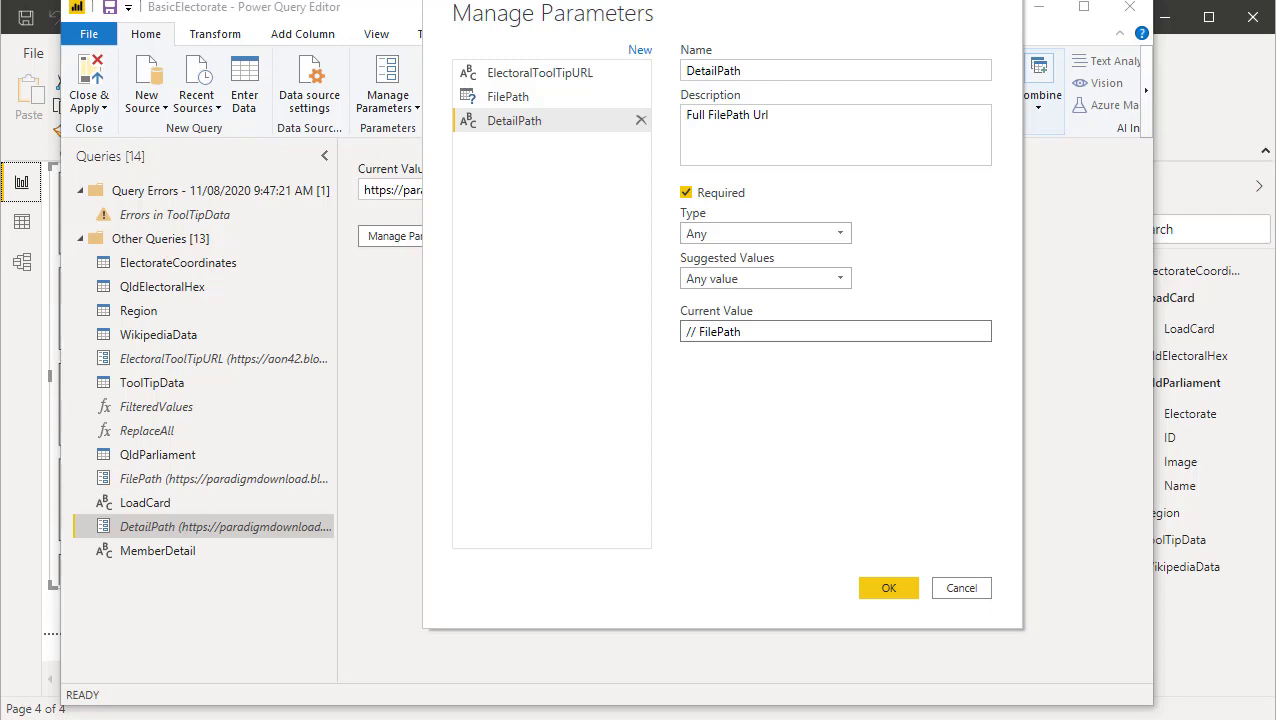
Switch to Azure Storage Explorer and copy the URL of the MemberDetail.json blob again.
{"action": "key", "text": "alt+Tab"}
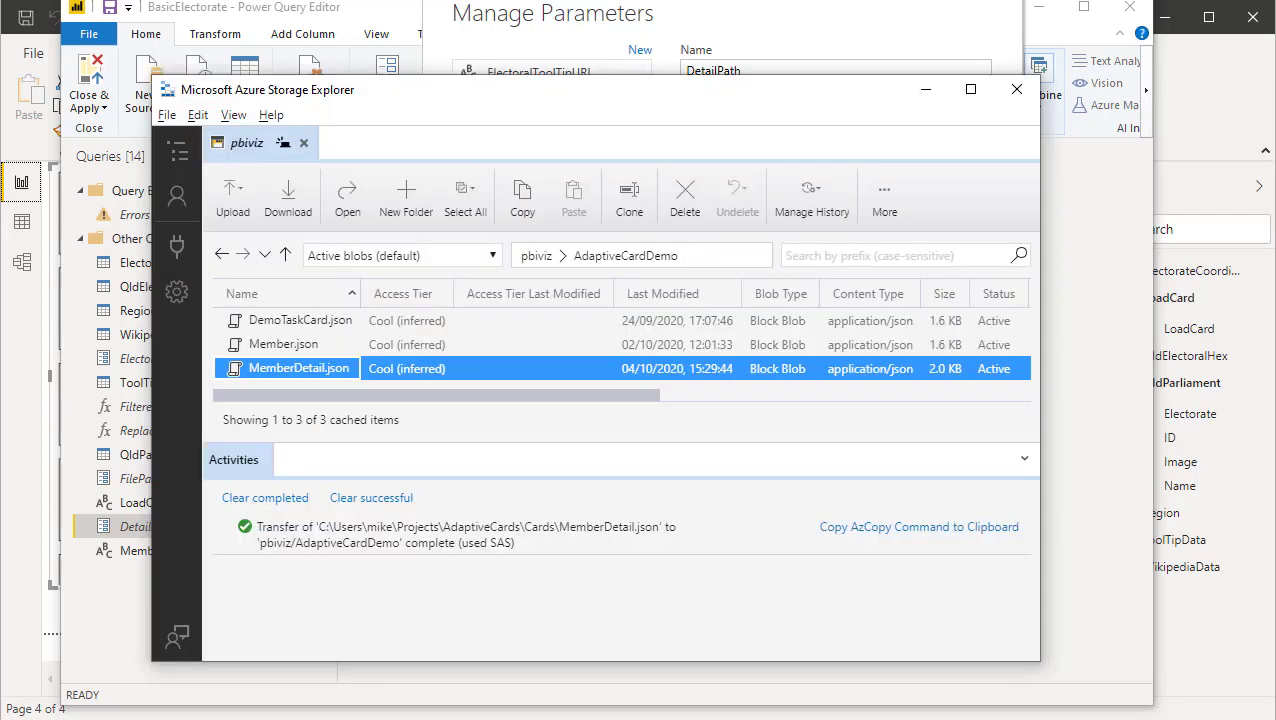
{"action": "right_click", "coordinate": [324, 360]}
{"action": "left_click", "coordinate": [395, 87]}
{"action": "right_click", "coordinate": [310, 372]}
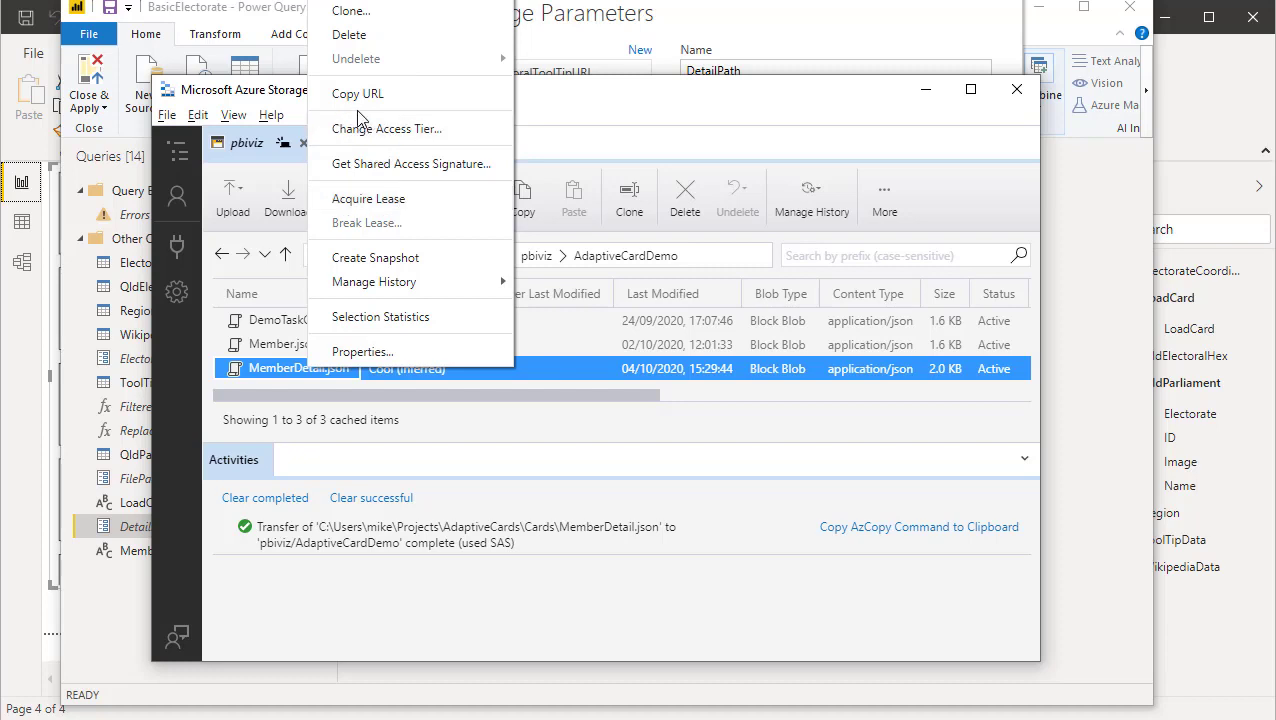
{"action": "left_click", "coordinate": [884, 104]}
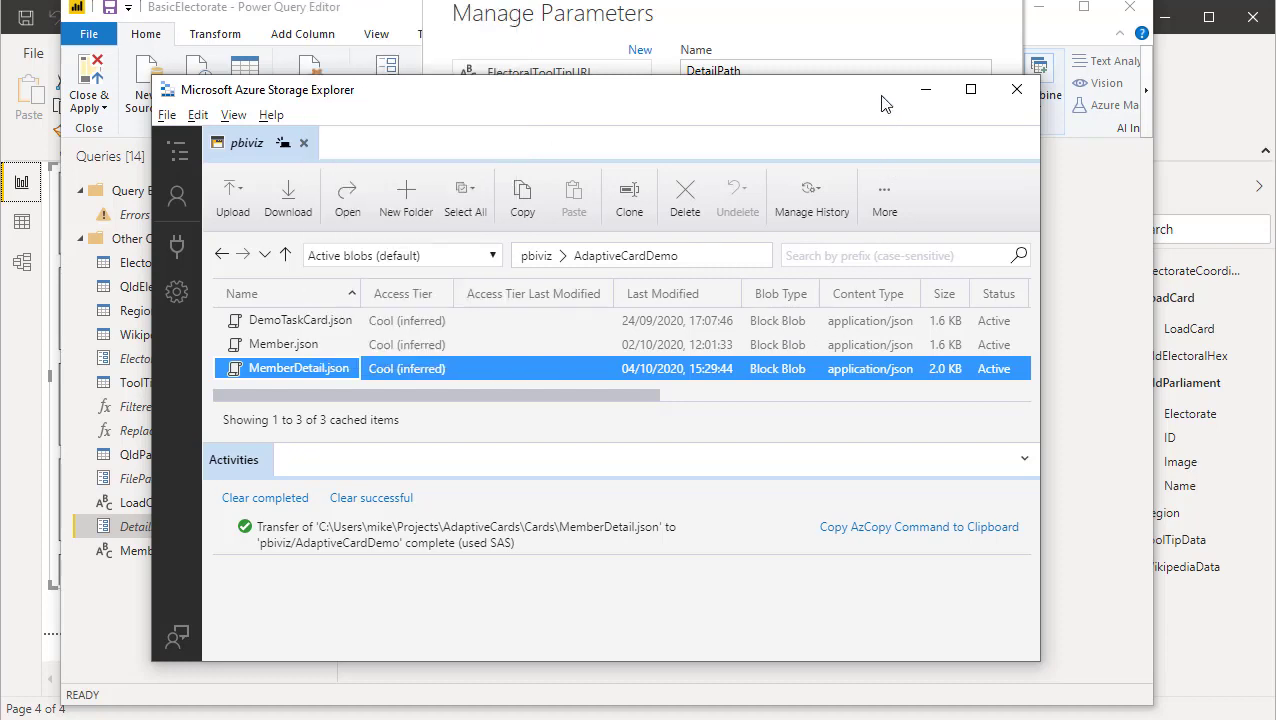
Return to the Power Query Editor and set DetailPath's current value to the copied MemberDetail.json URL.
{"action": "left_click", "coordinate": [779, 40]}
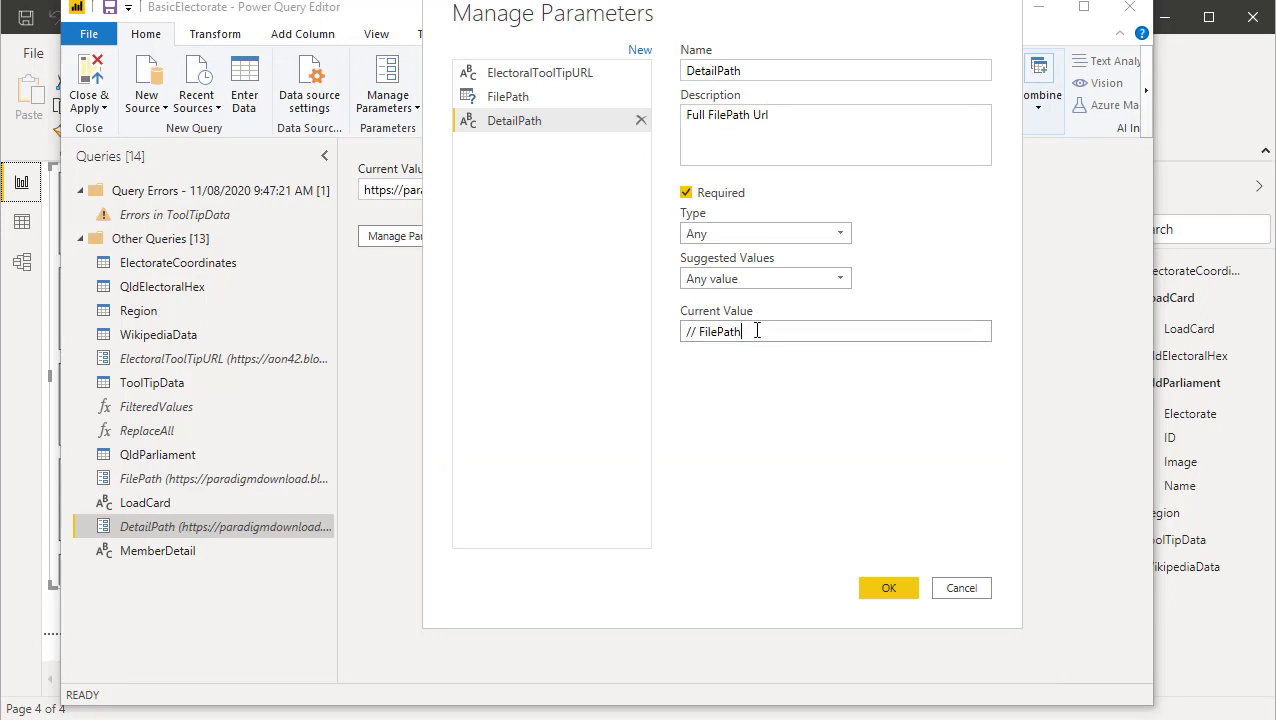
{"action": "left_click_drag", "start_coordinate": [748, 331], "coordinate": [662, 336]}
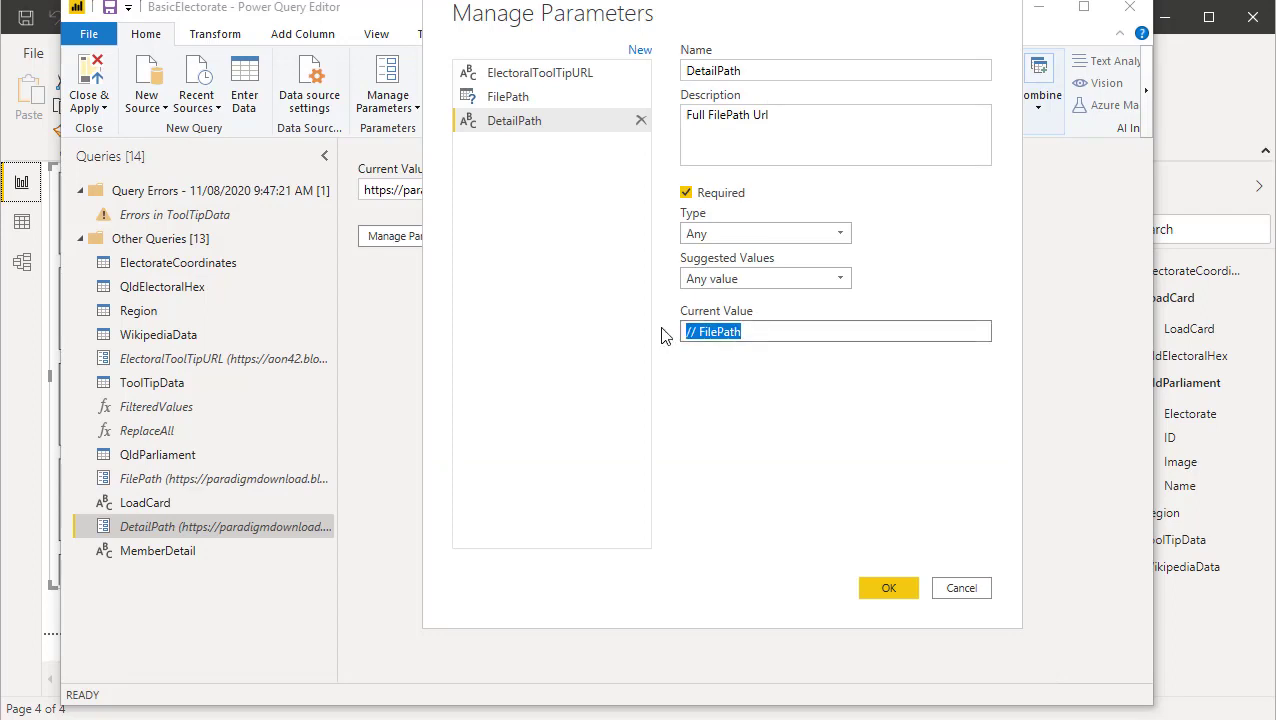
{"action": "key", "text": "ctrl+v"}
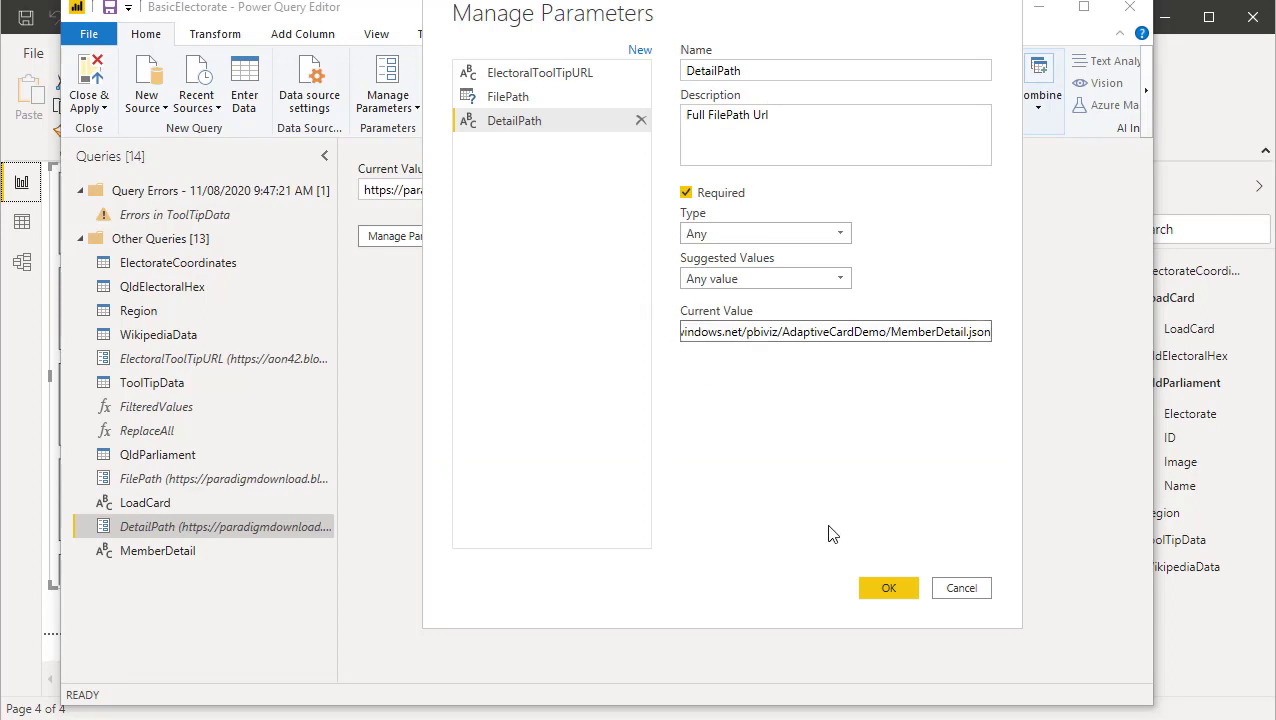
{"action": "left_click", "coordinate": [887, 590]}
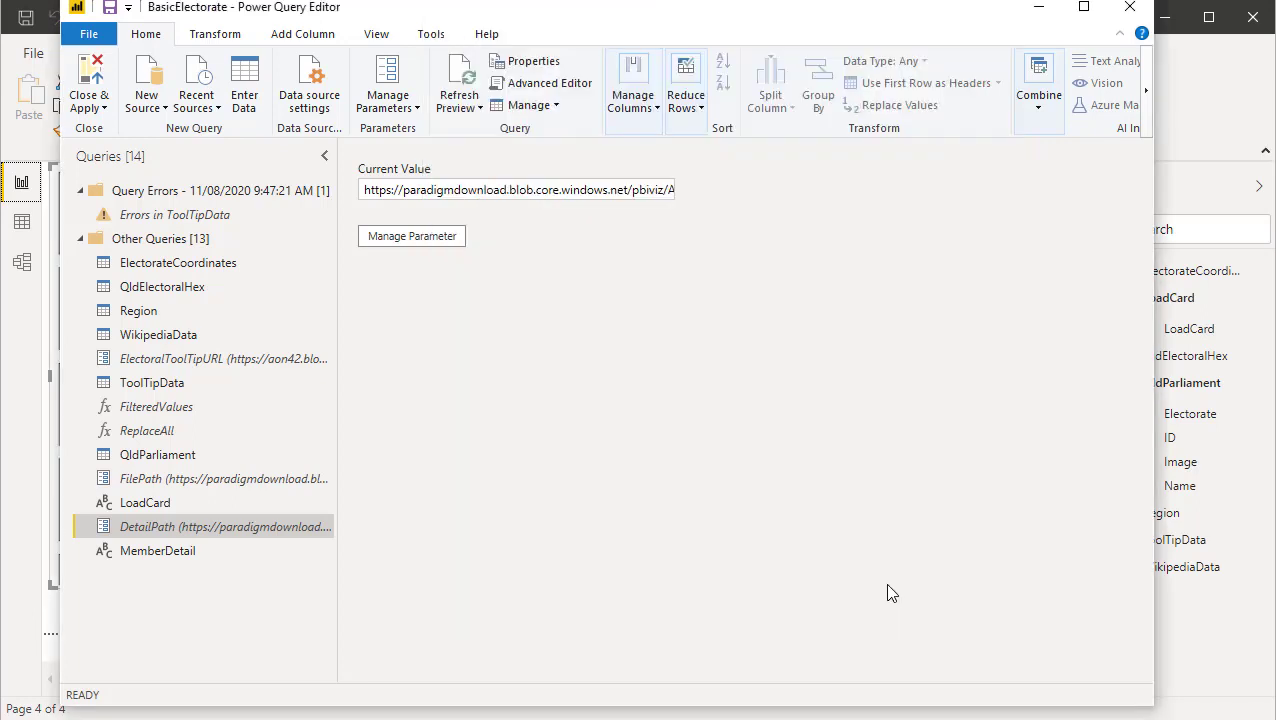
Review the card JSON loaded by the MemberDetail query and the columns of the WikipediaData query.
{"action": "left_click", "coordinate": [160, 553]}
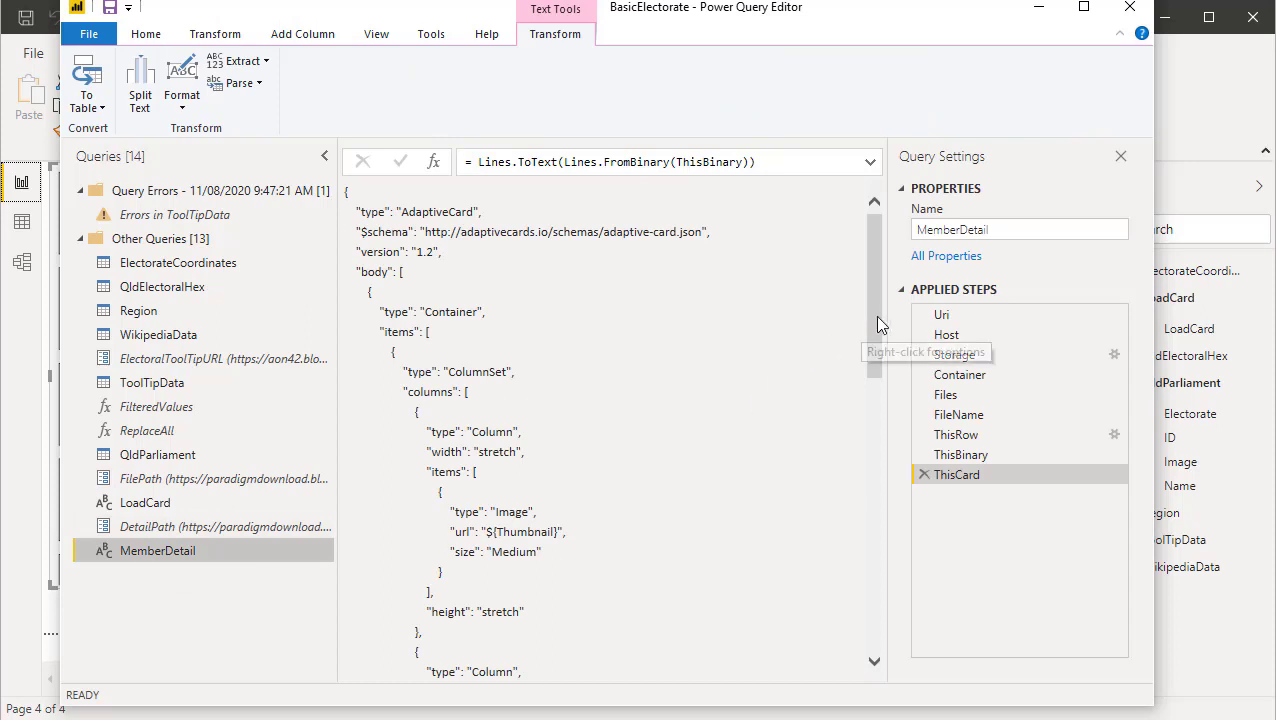
{"action": "left_click_drag", "start_coordinate": [877, 306], "coordinate": [909, 591]}
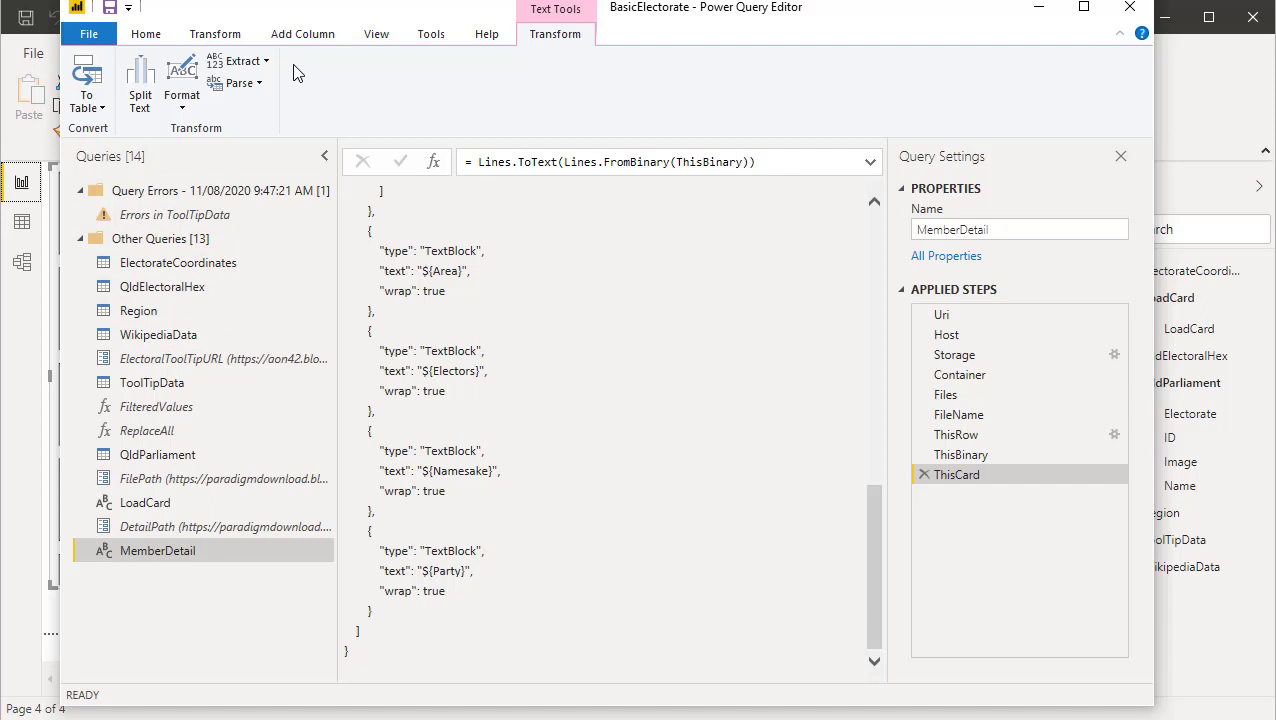
{"action": "left_click", "coordinate": [164, 336]}
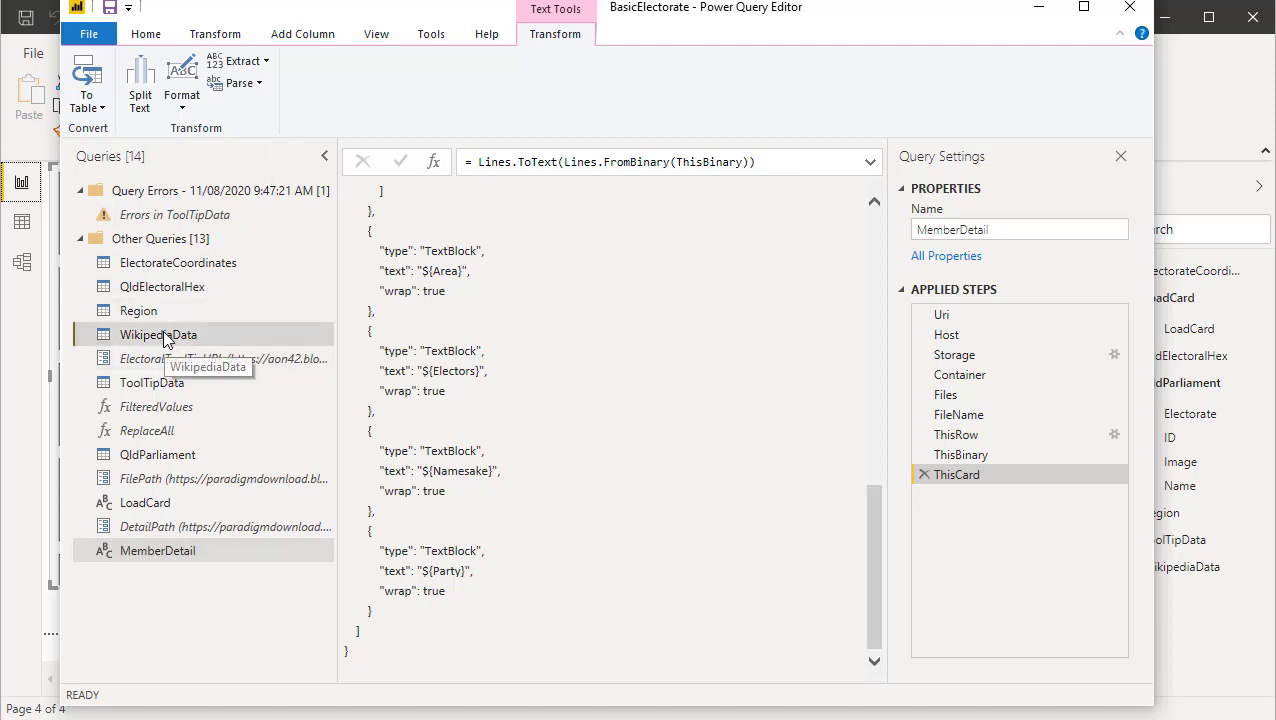
{"action": "left_click_drag", "start_coordinate": [447, 669], "coordinate": [697, 688]}
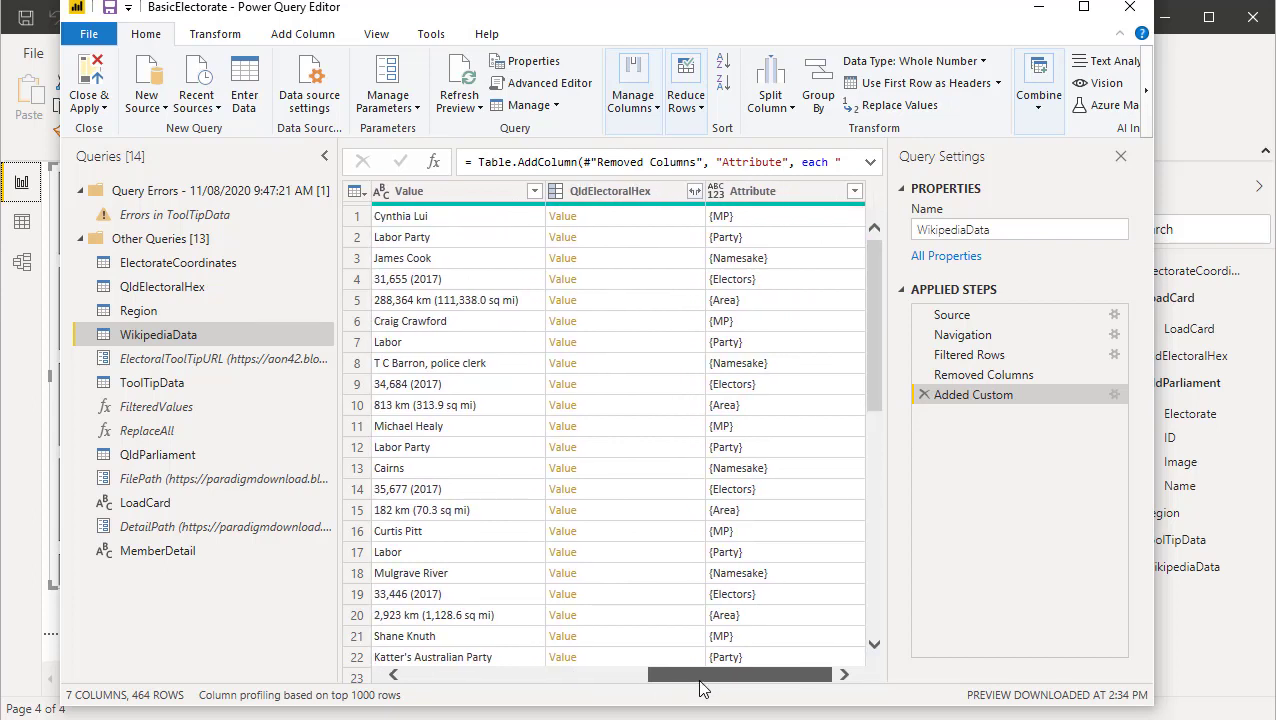
{"action": "left_click_drag", "start_coordinate": [695, 688], "coordinate": [465, 695]}
Copy the WikipediaData query and paste it as a new query below MemberDetail.
{"action": "right_click", "coordinate": [131, 328]}
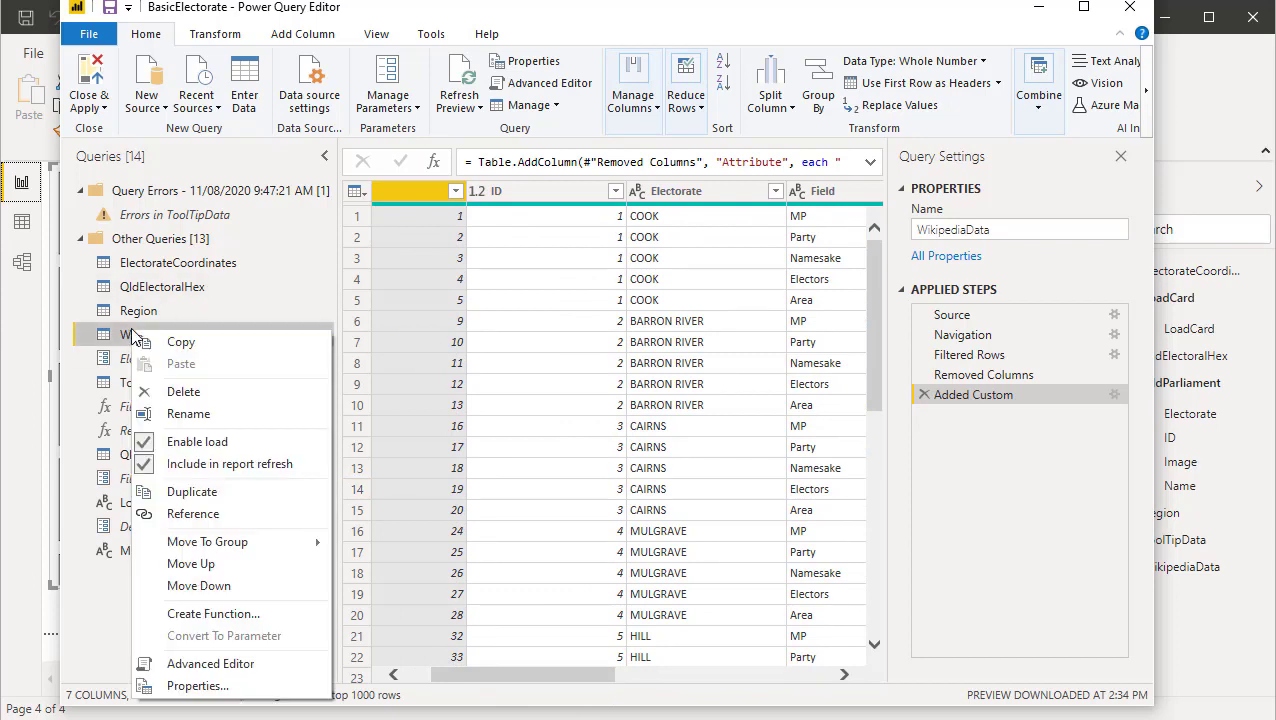
{"action": "left_click", "coordinate": [185, 341]}
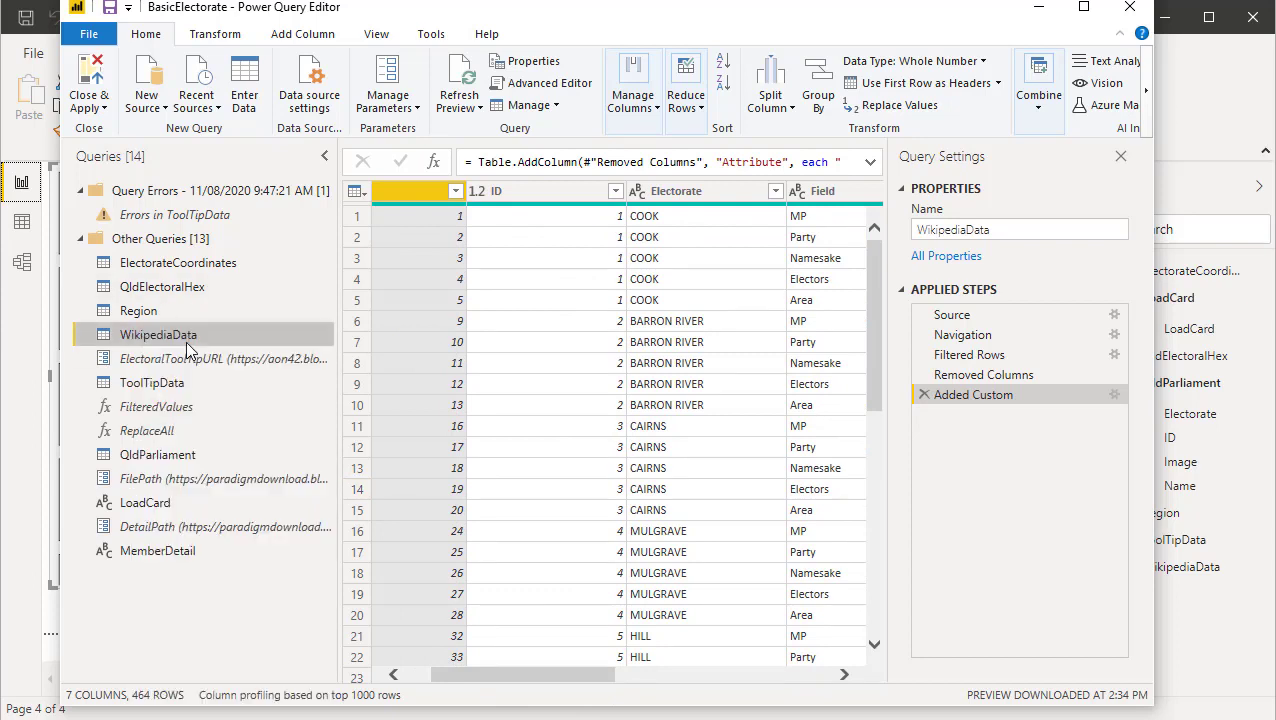
{"action": "right_click", "coordinate": [155, 588]}
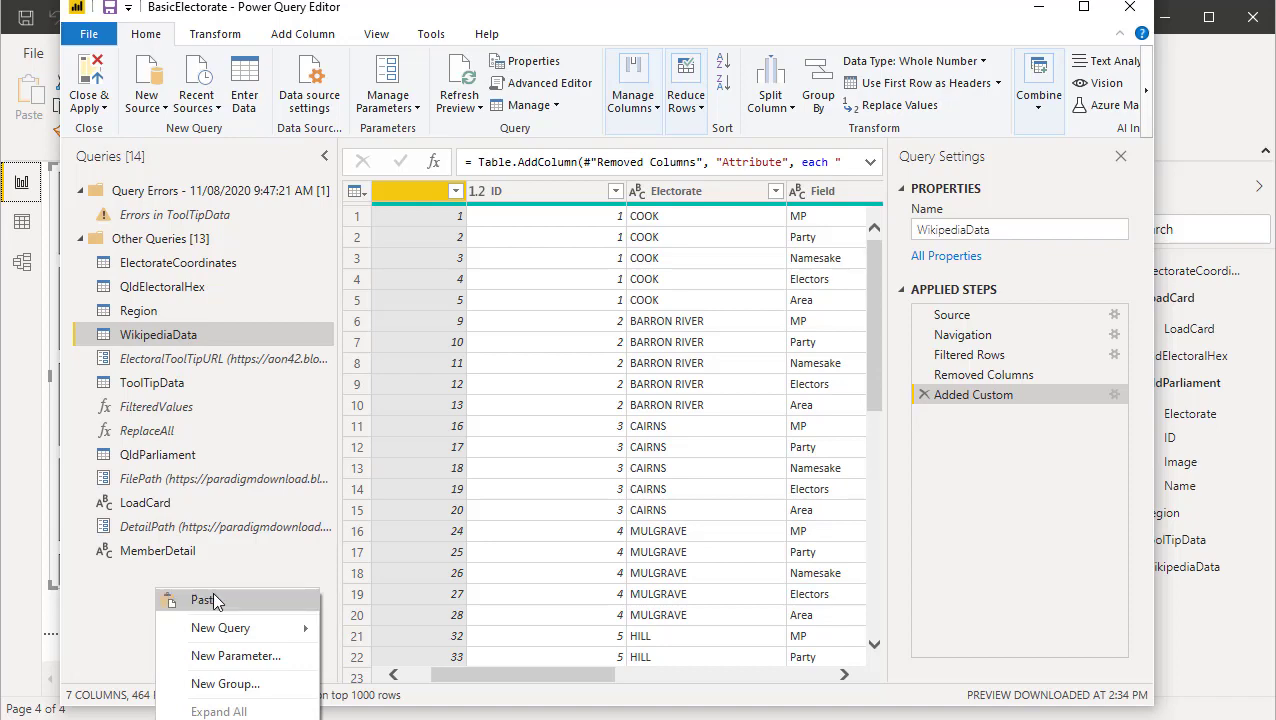
{"action": "left_click", "coordinate": [213, 600]}
Rename the pasted WikipediaData (2) query as WikipediaDataDetail.
{"action": "right_click", "coordinate": [190, 578]}
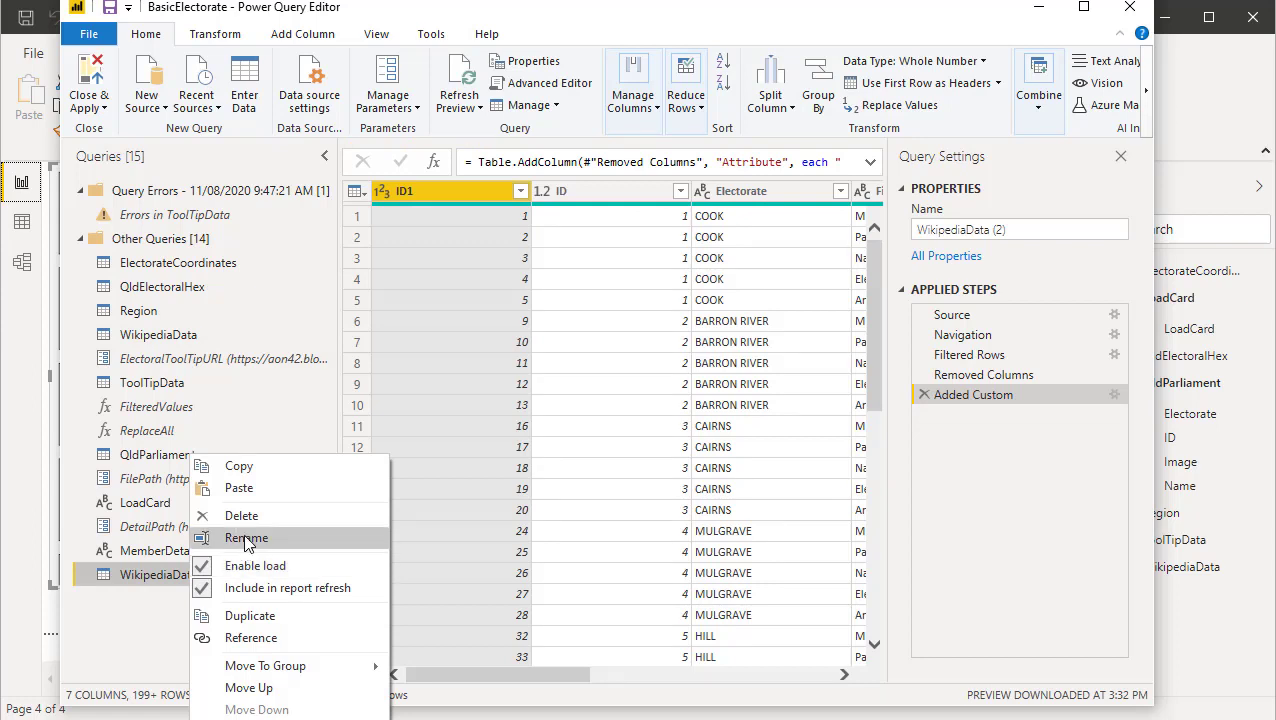
{"action": "left_click", "coordinate": [892, 8]}
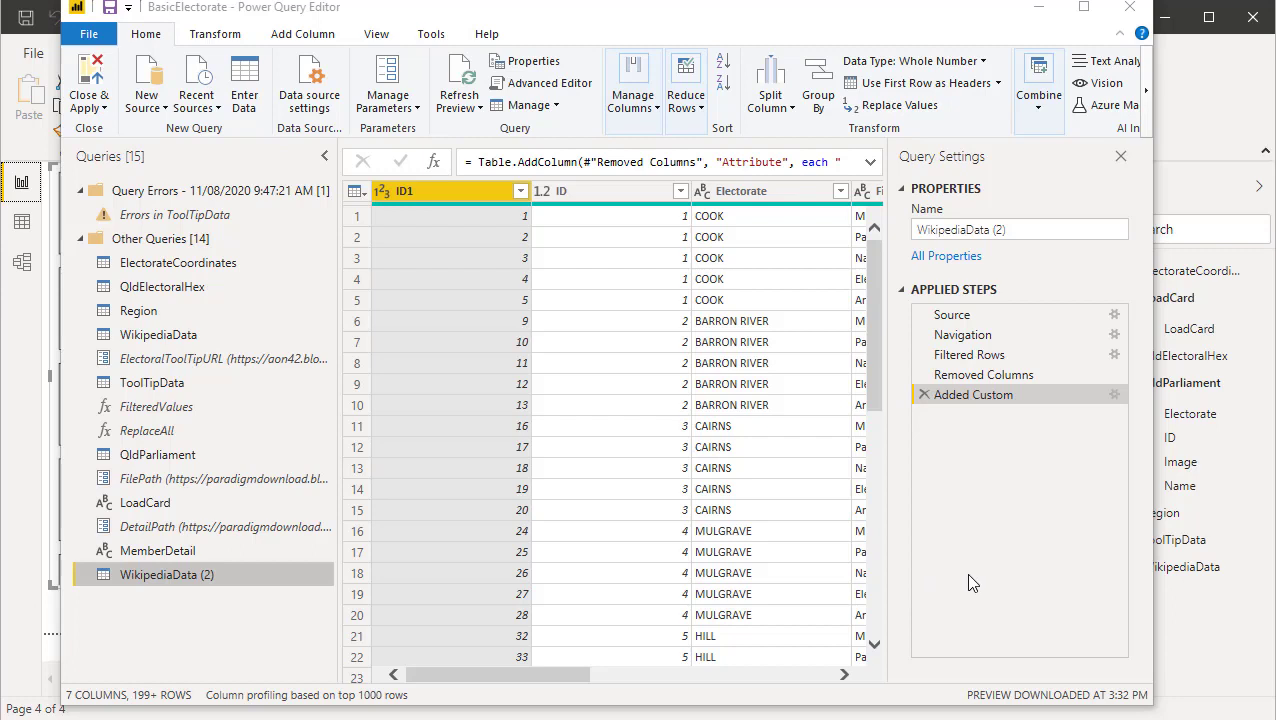
{"action": "right_click", "coordinate": [173, 574]}
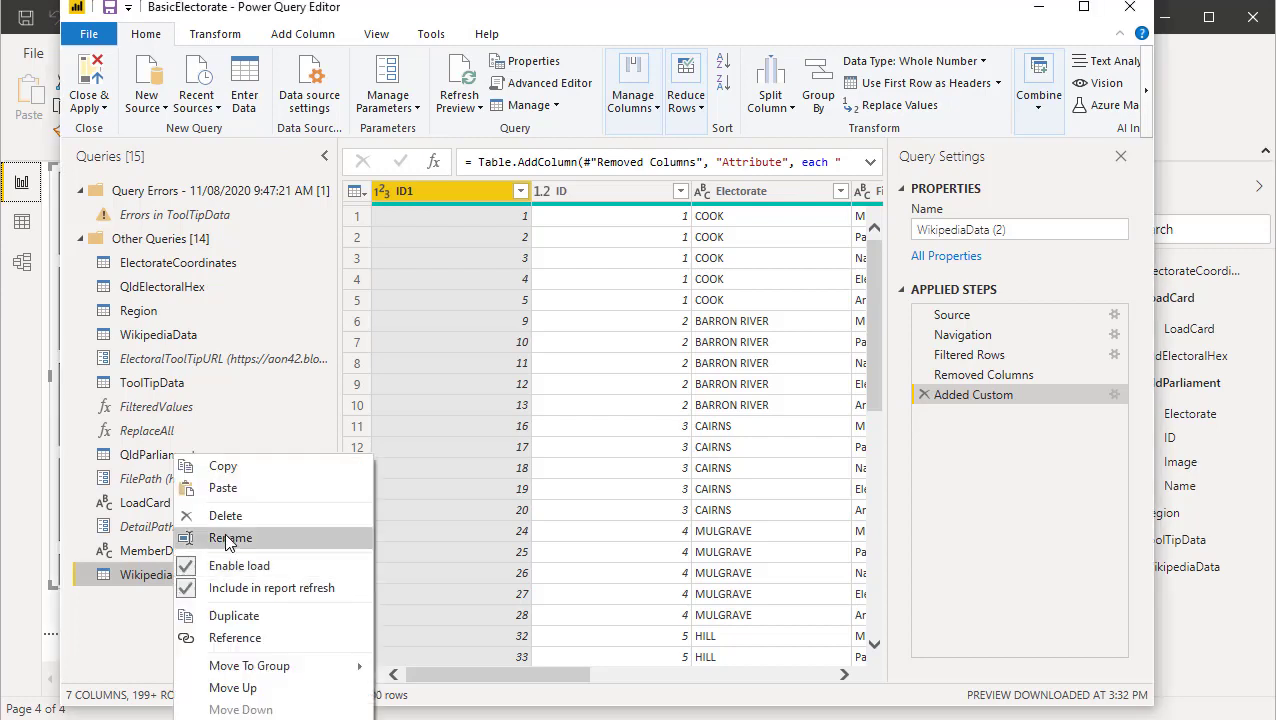
{"action": "left_click", "coordinate": [230, 538]}
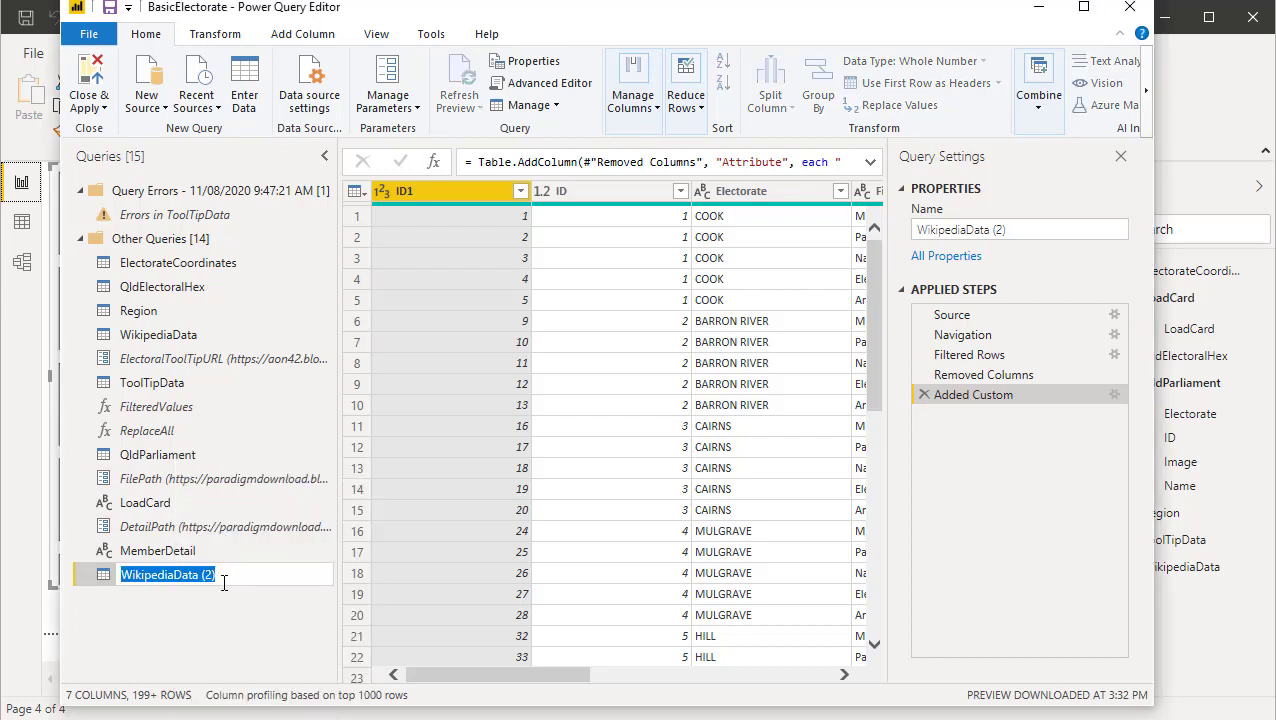
{"action": "left_click", "coordinate": [224, 578]}
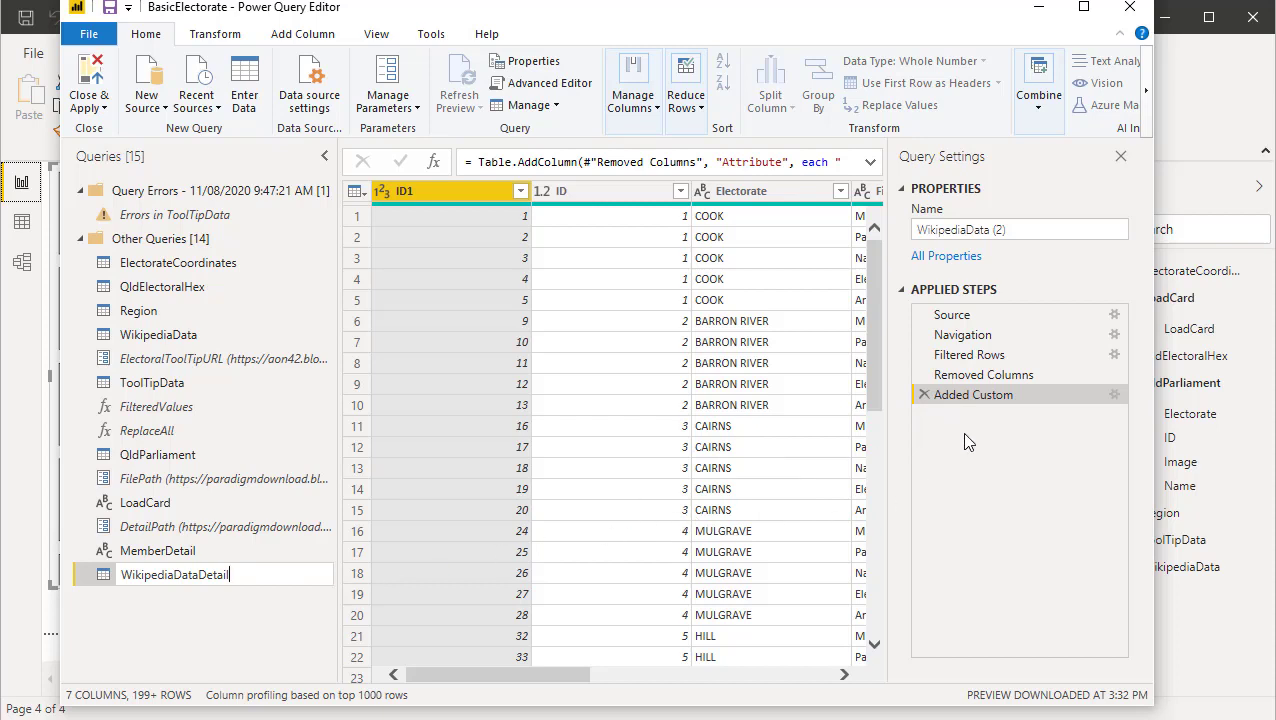
{"action": "left_click", "coordinate": [951, 395]}
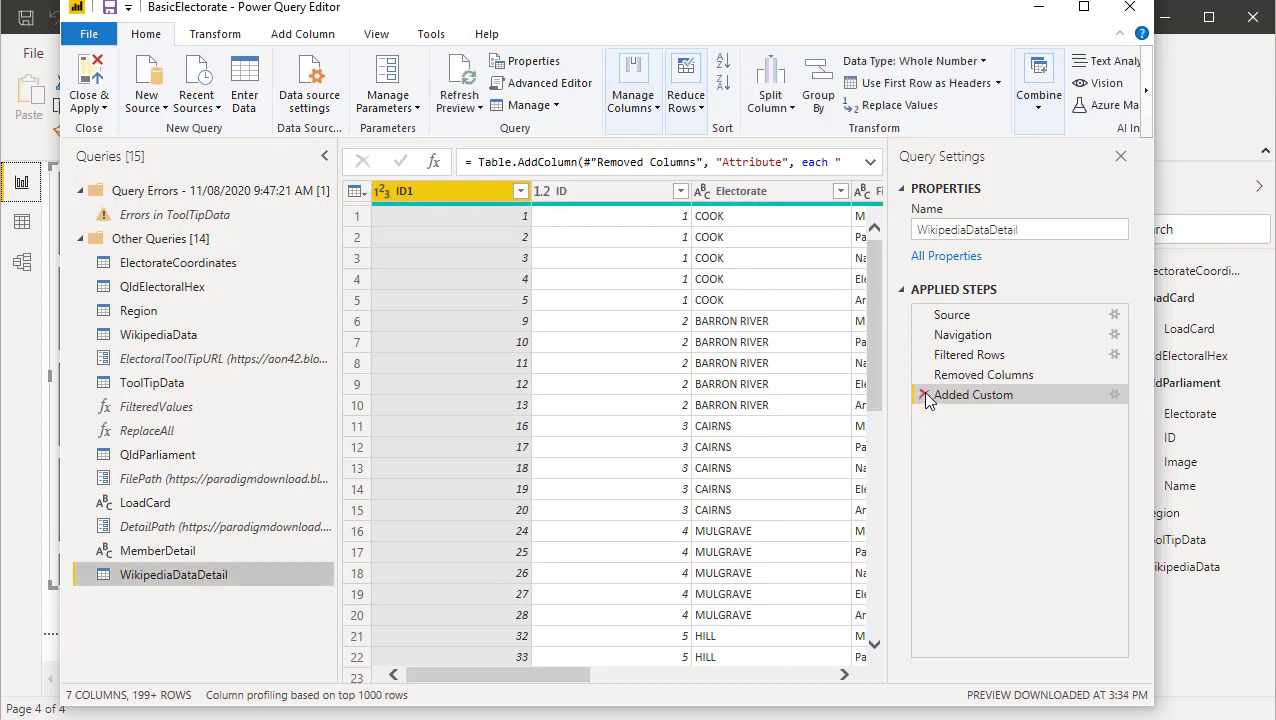
Delete the Added Custom and Removed Columns applied steps from the WikipediaDataDetail query.
{"action": "left_click", "coordinate": [923, 395]}
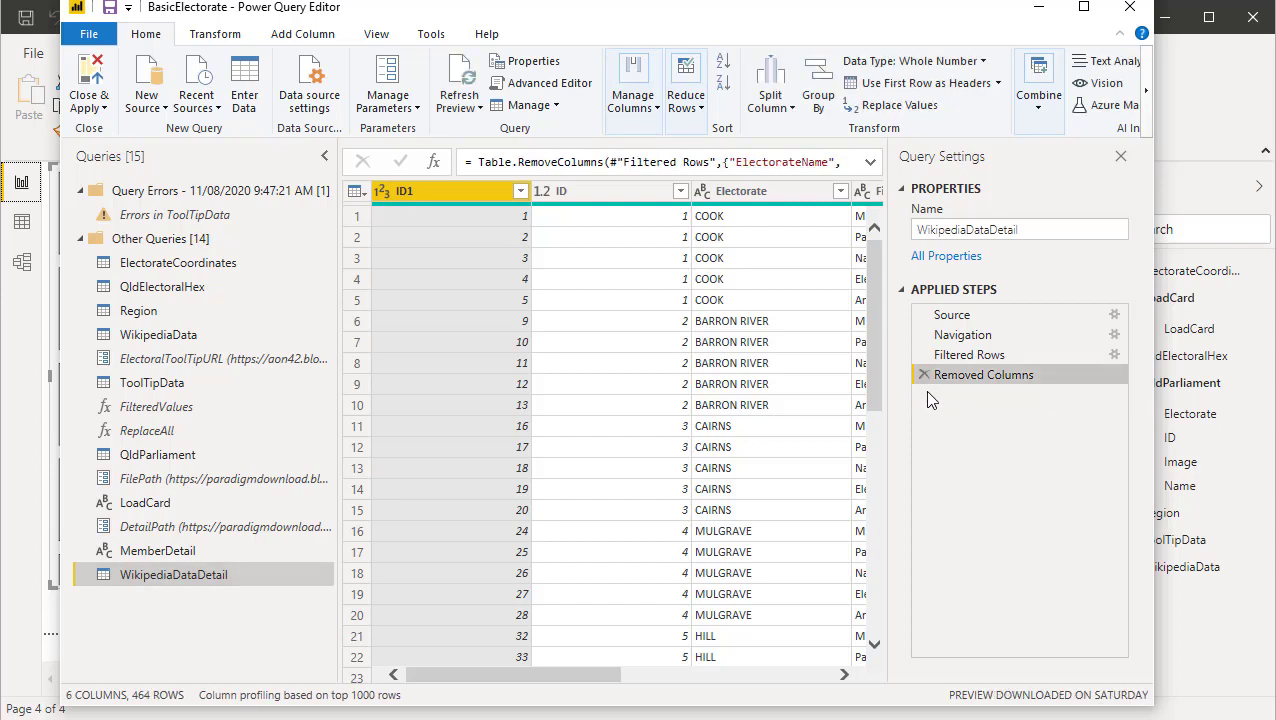
{"action": "mouse_move", "coordinate": [518, 678]}
{"action": "left_mouse_down"}
{"action": "mouse_move", "coordinate": [758, 676]}
{"action": "mouse_move", "coordinate": [505, 667]}
{"action": "left_mouse_up"}
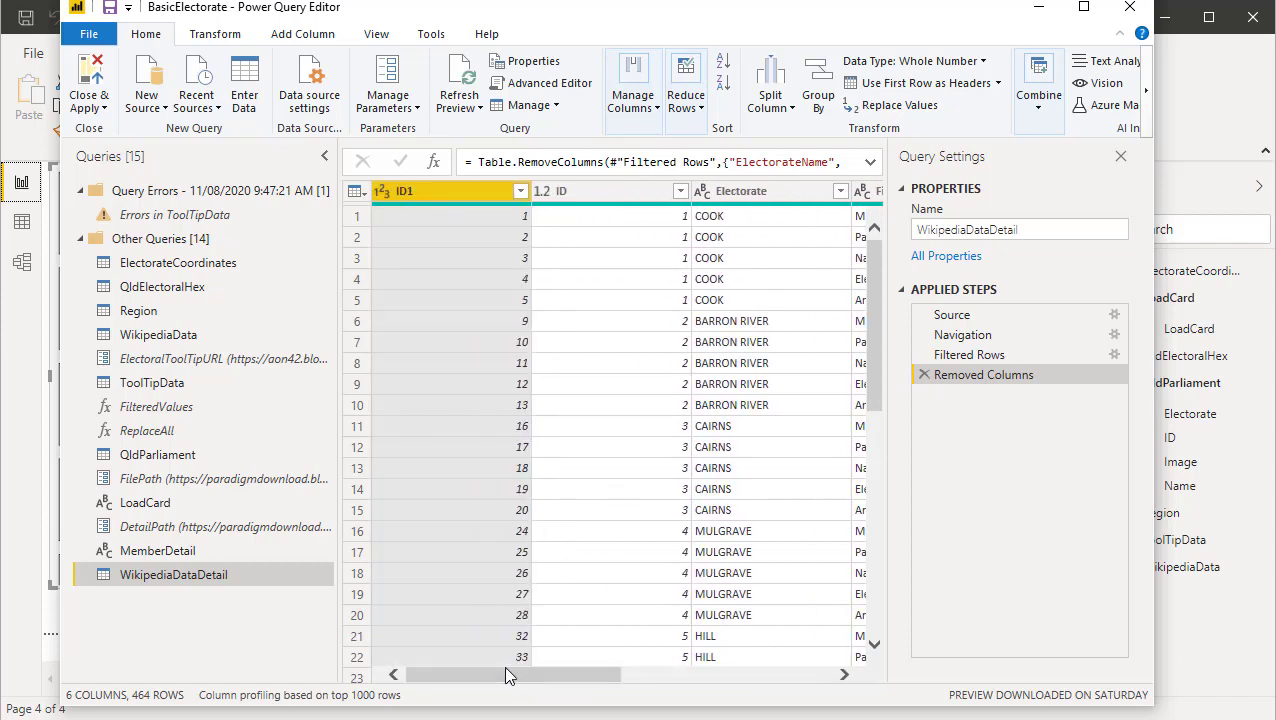
{"action": "left_click", "coordinate": [924, 375]}
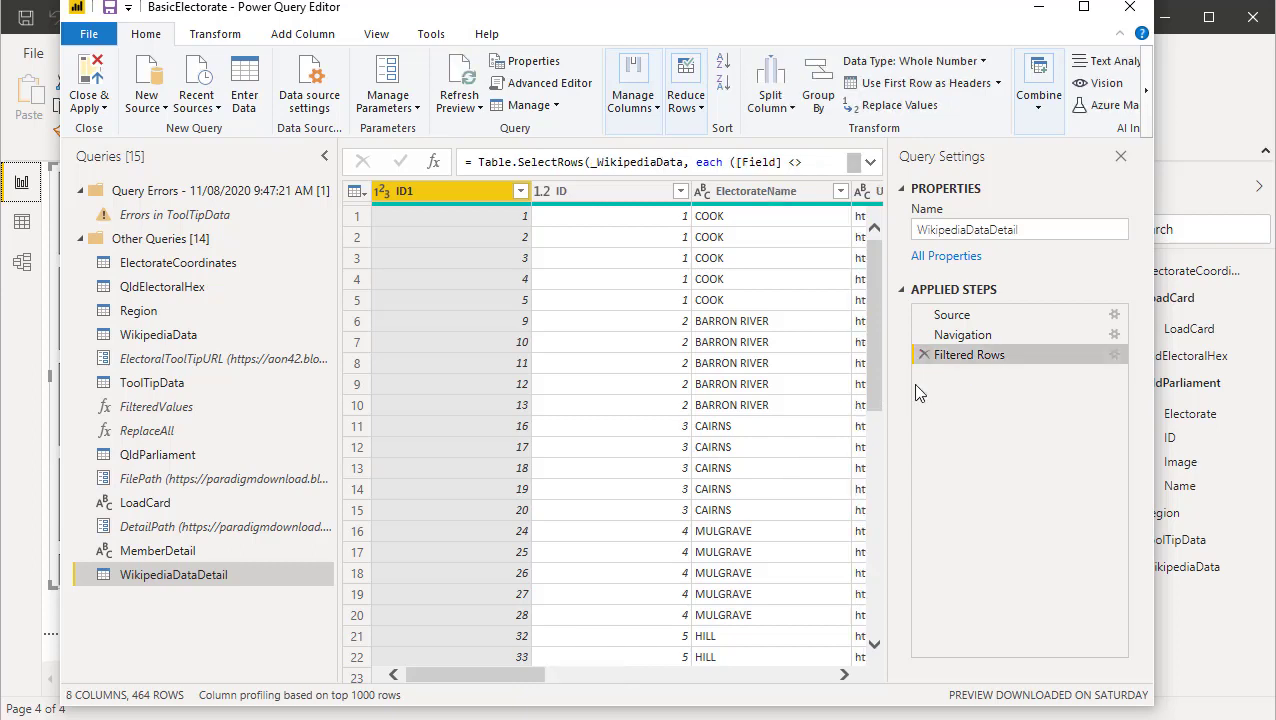
Remove the ID1 column from the WikipediaDataDetail query.
{"action": "right_click", "coordinate": [464, 188]}
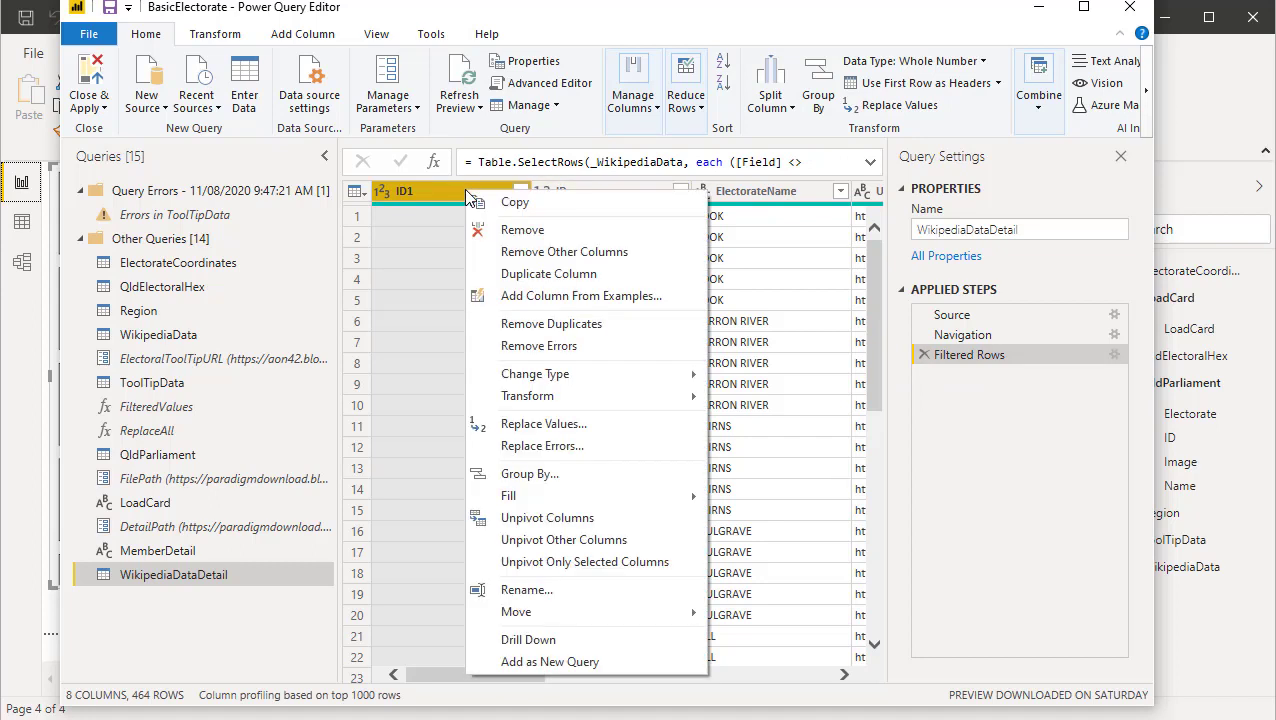
{"action": "left_click", "coordinate": [506, 232]}
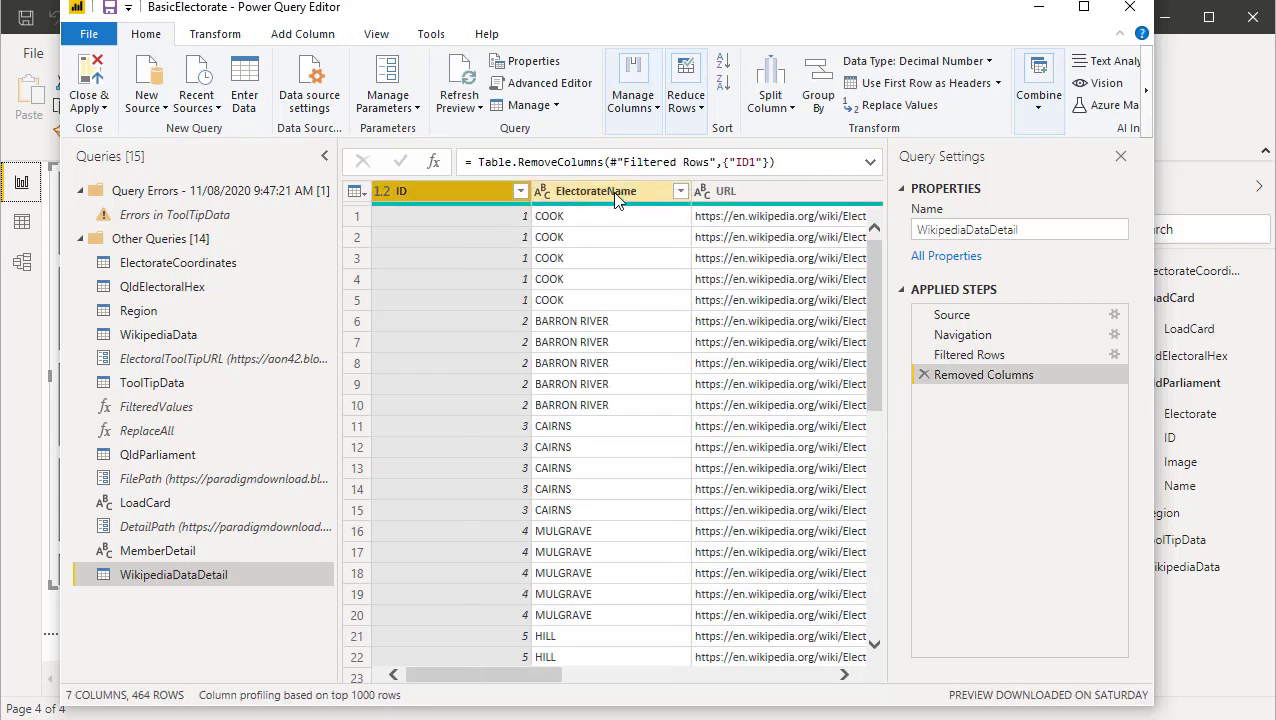
Remove the ElectorateName and URL columns from the WikipediaDataDetail query.
{"action": "left_click", "coordinate": [615, 195]}
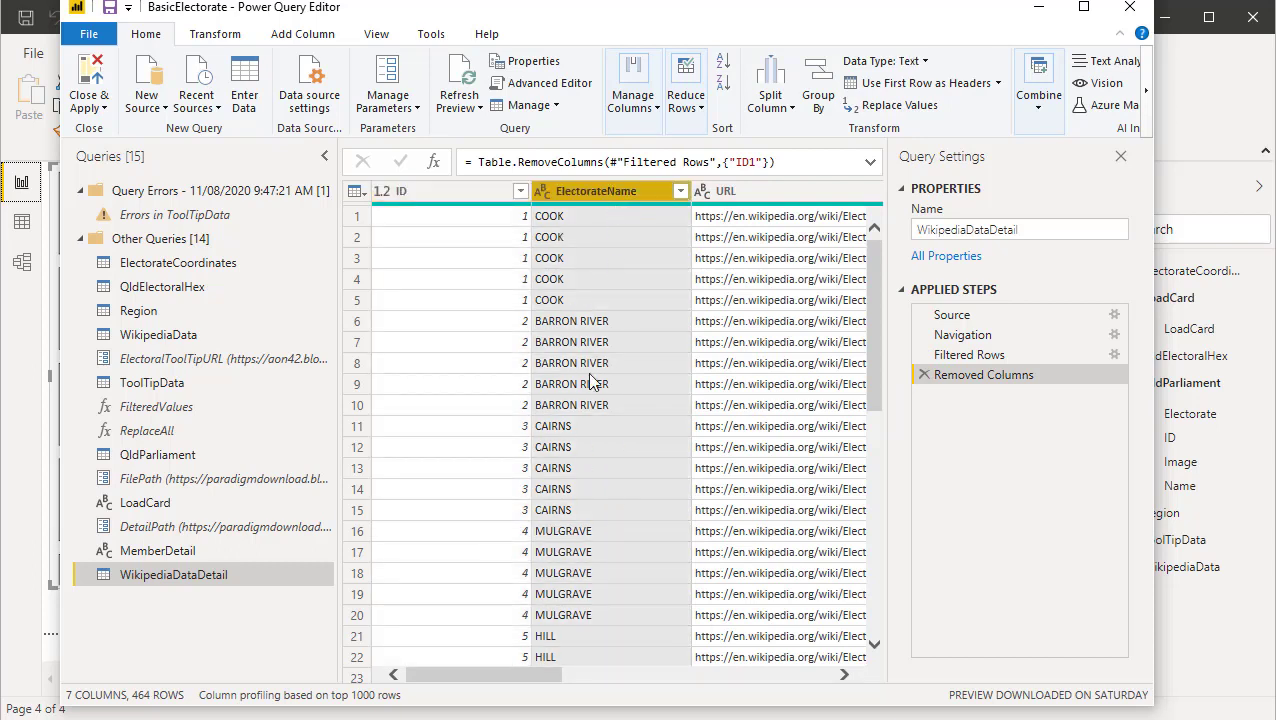
{"action": "left_click_drag", "start_coordinate": [481, 676], "coordinate": [538, 676]}
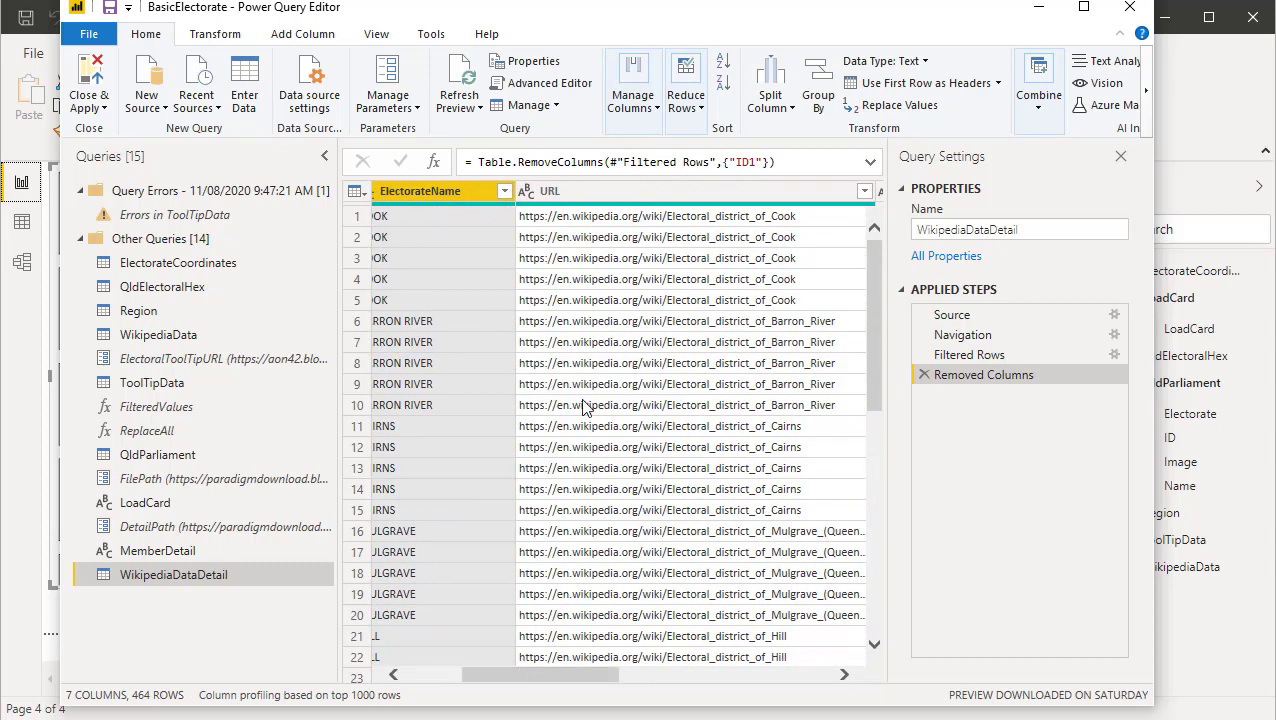
{"action": "left_click", "coordinate": [625, 193], "text": "ctrl"}
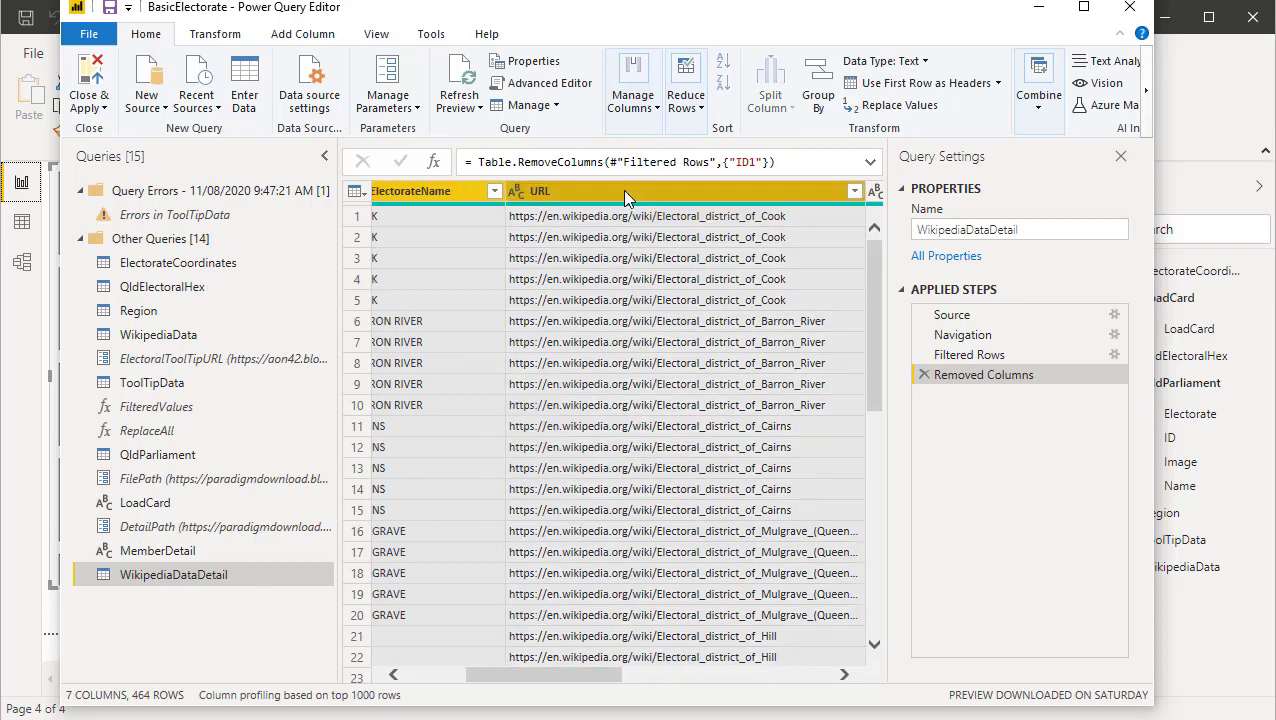
{"action": "right_click", "coordinate": [625, 197]}
{"action": "left_click", "coordinate": [672, 240]}
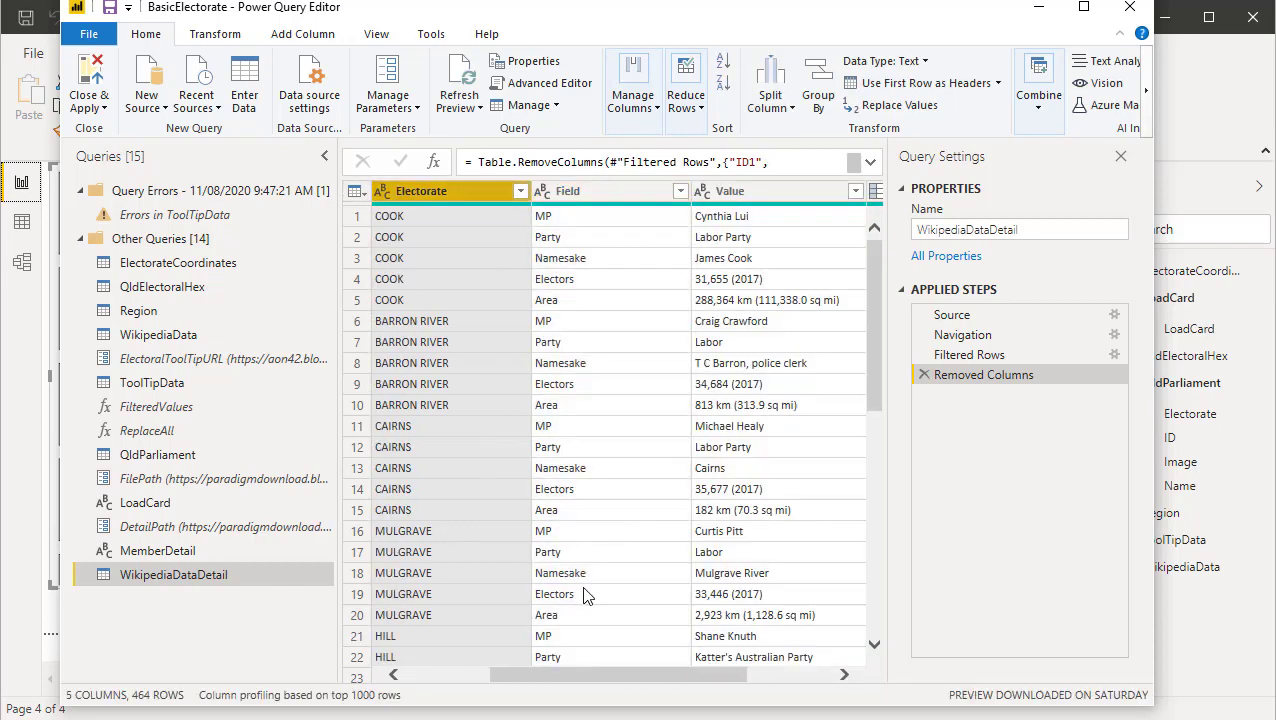
Remove the QldElectoralHex column from the WikipediaDataDetail query.
{"action": "left_click_drag", "start_coordinate": [532, 679], "coordinate": [634, 679]}
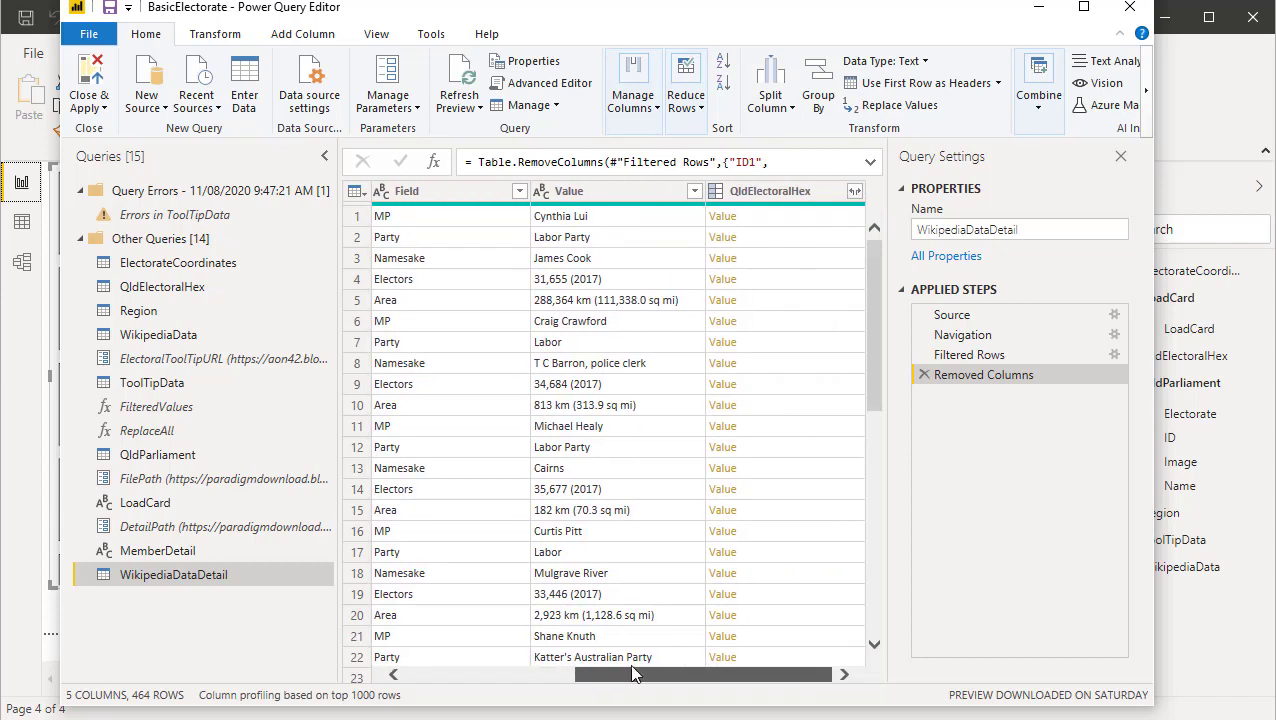
{"action": "right_click", "coordinate": [783, 197]}
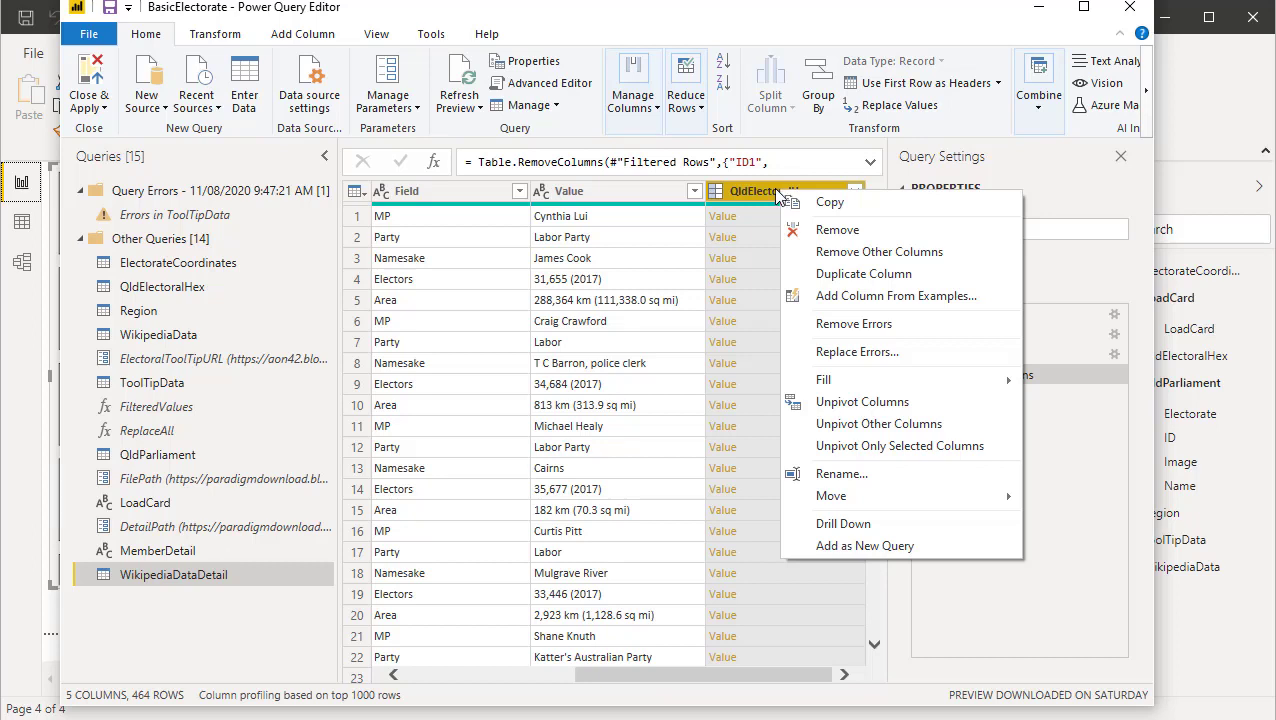
{"action": "left_click", "coordinate": [852, 232]}
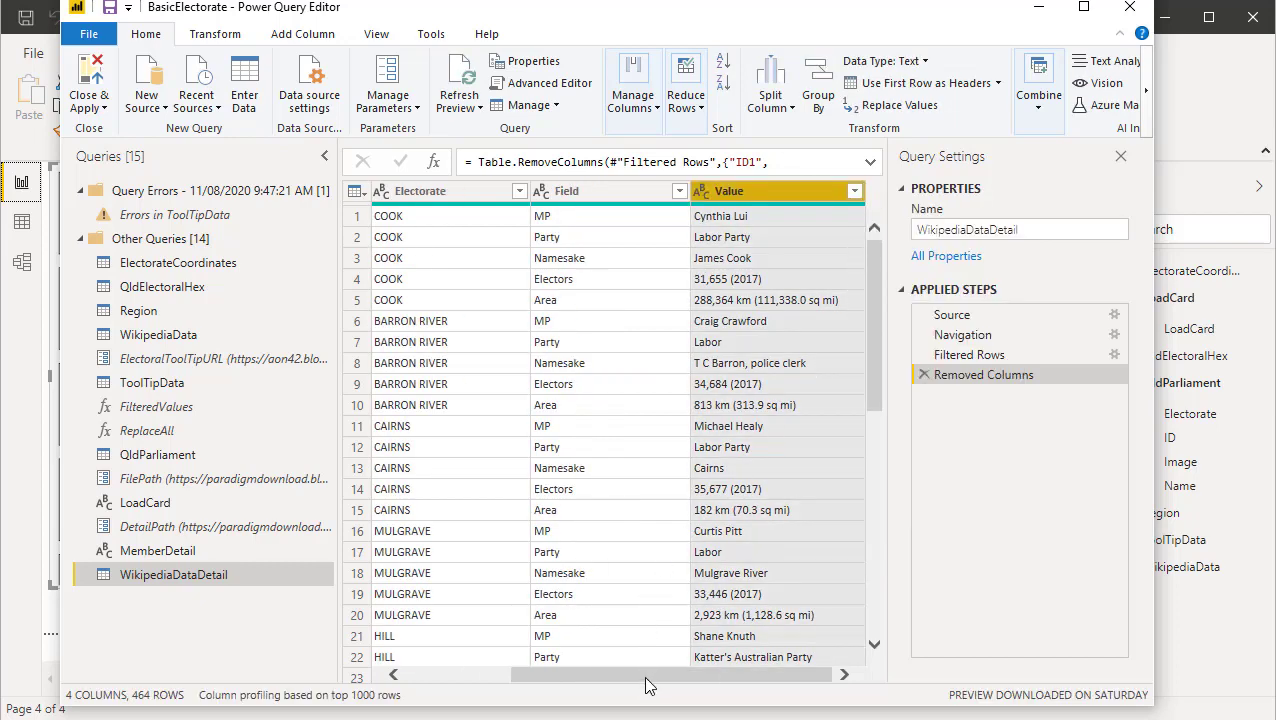
Remove the Electorate column from the WikipediaDataDetail query, keeping ID, Field and Value.
{"action": "left_click_drag", "start_coordinate": [645, 678], "coordinate": [533, 680]}
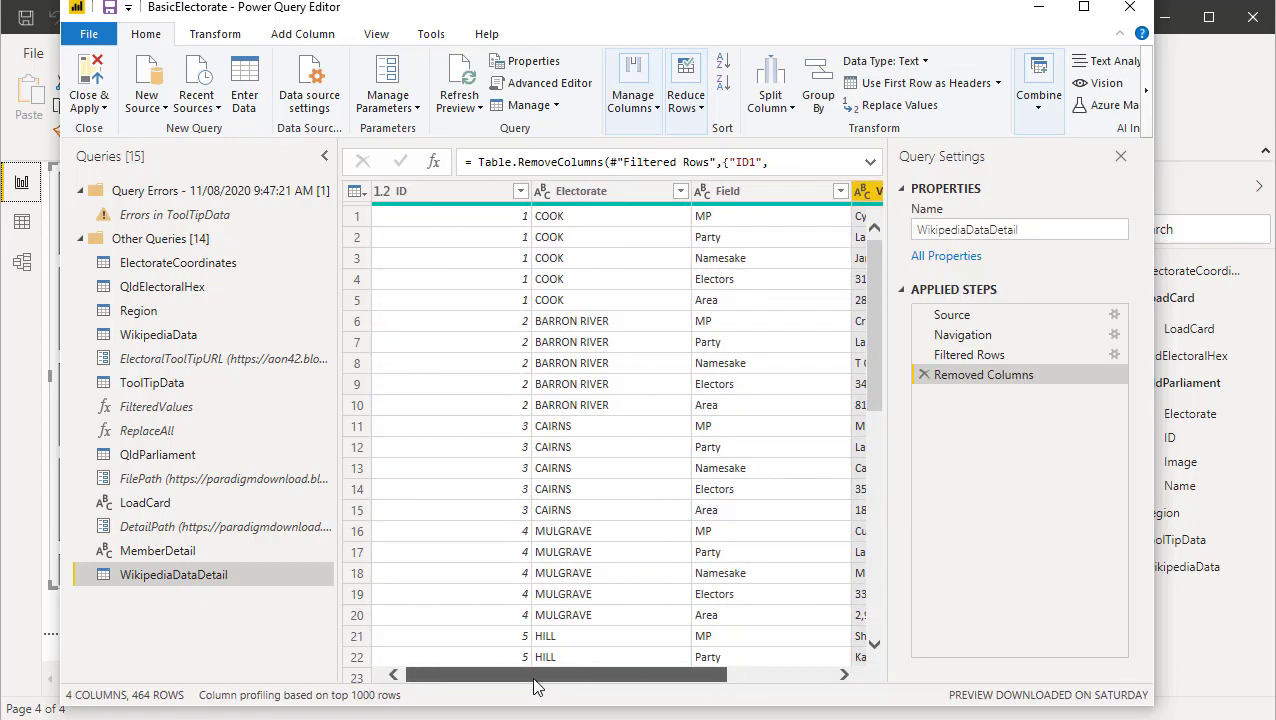
{"action": "left_click", "coordinate": [585, 194]}
{"action": "right_click", "coordinate": [585, 195]}
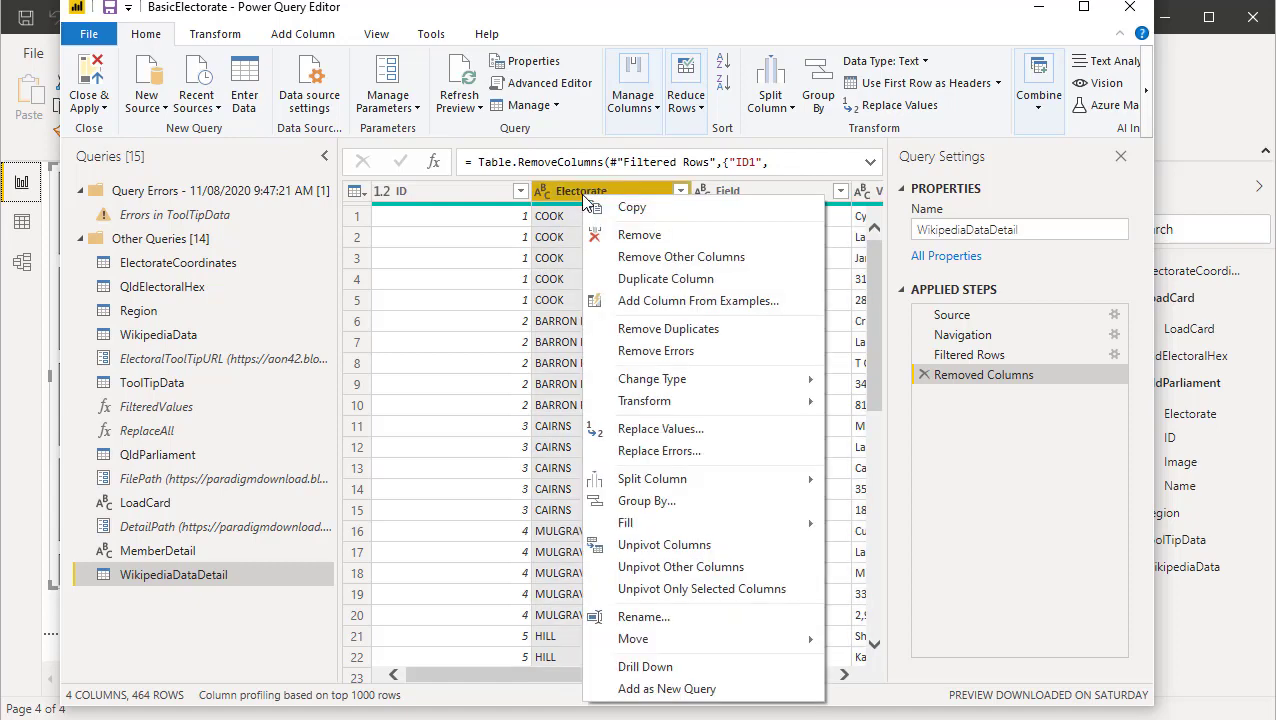
{"action": "left_click", "coordinate": [637, 238]}
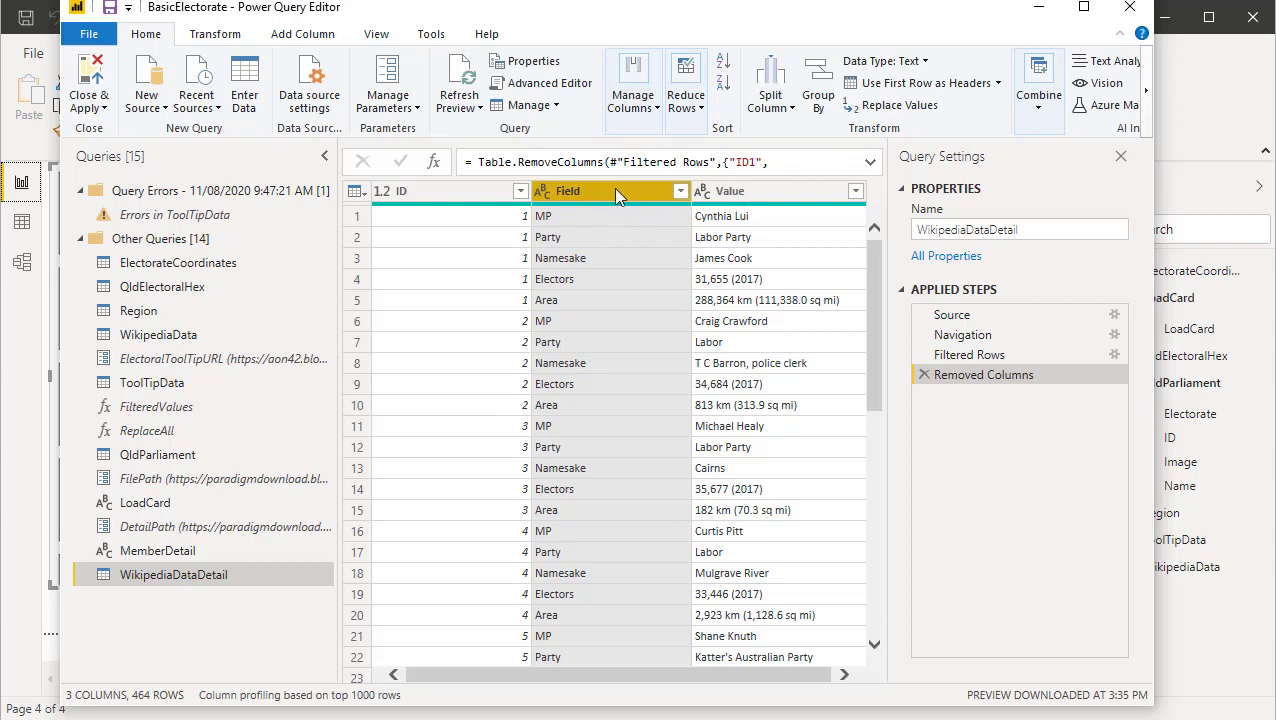
Pivot the Field column using Value as the values column, with the aggregate function set to Don't Aggregate.
{"action": "left_click", "coordinate": [215, 34]}
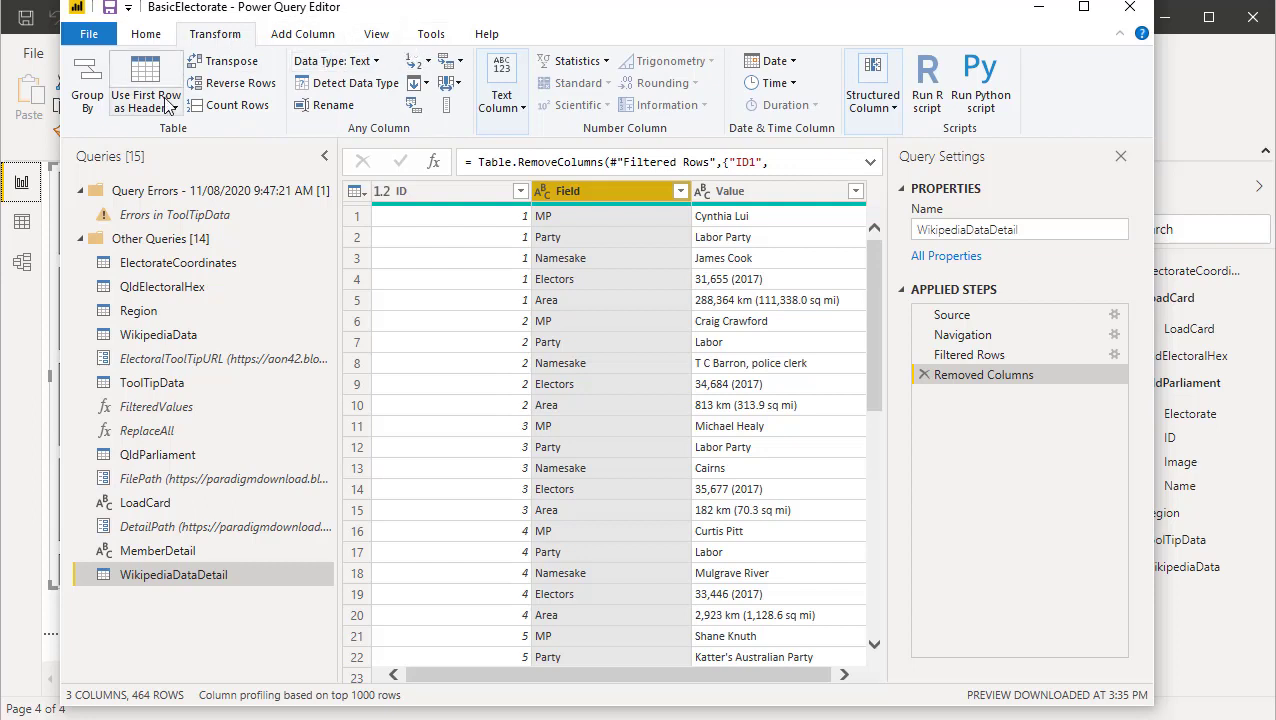
{"action": "left_click", "coordinate": [413, 106]}
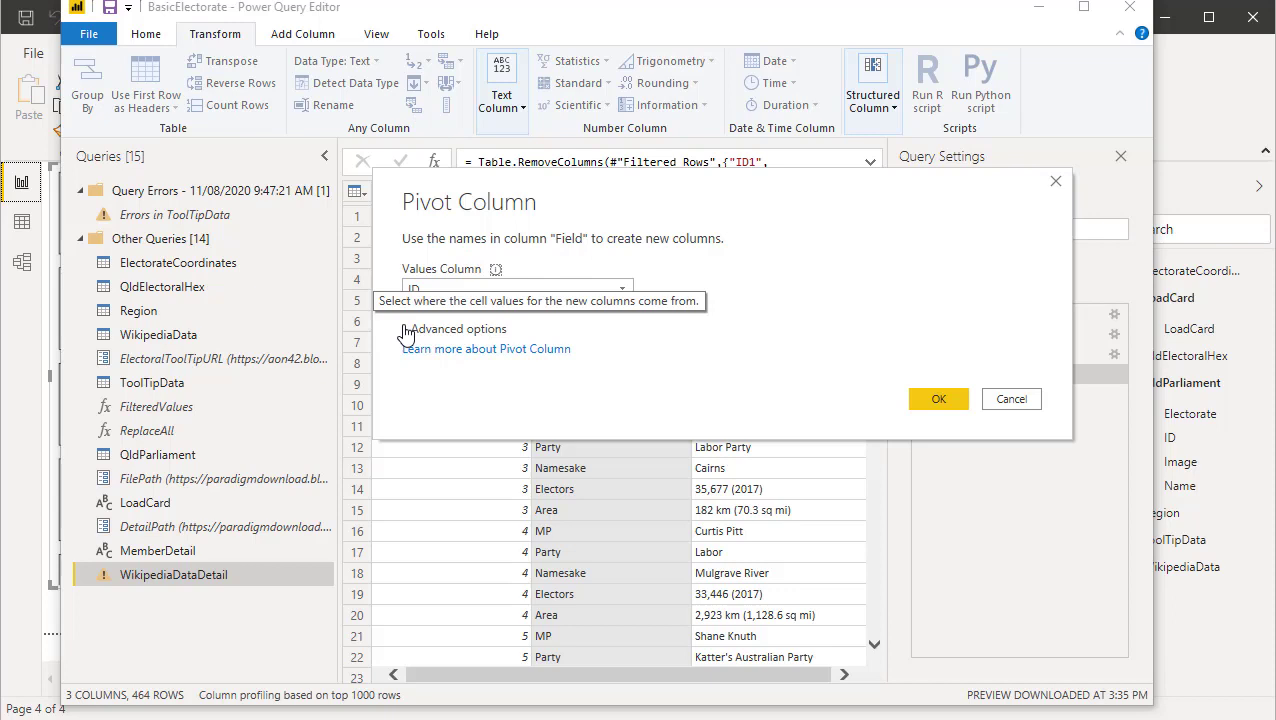
{"action": "left_click", "coordinate": [625, 290]}
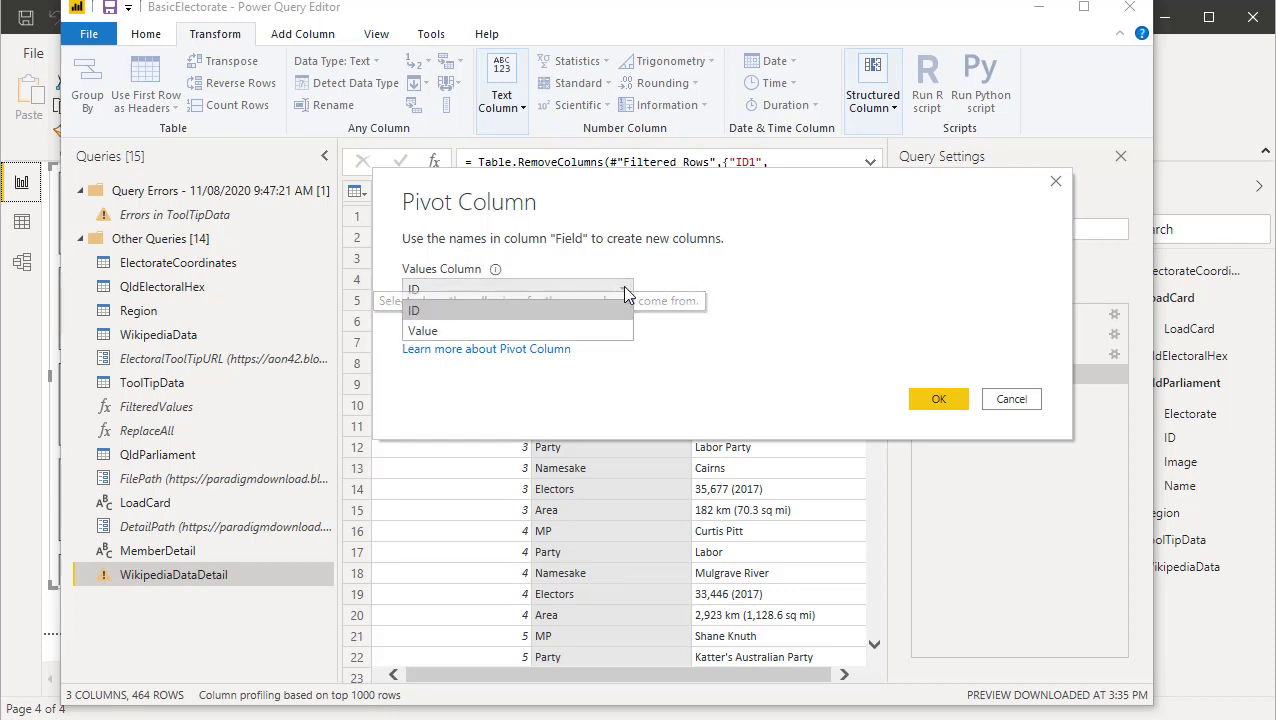
{"action": "left_click", "coordinate": [534, 331]}
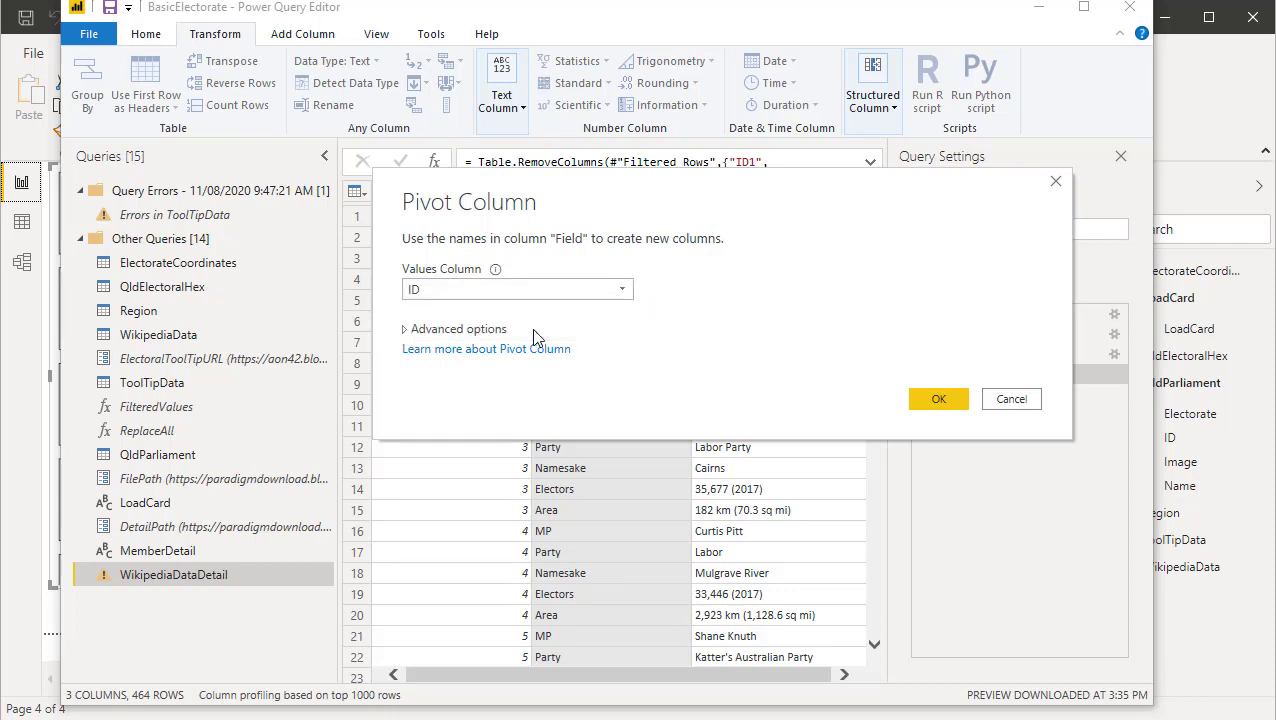
{"action": "left_click", "coordinate": [406, 329]}
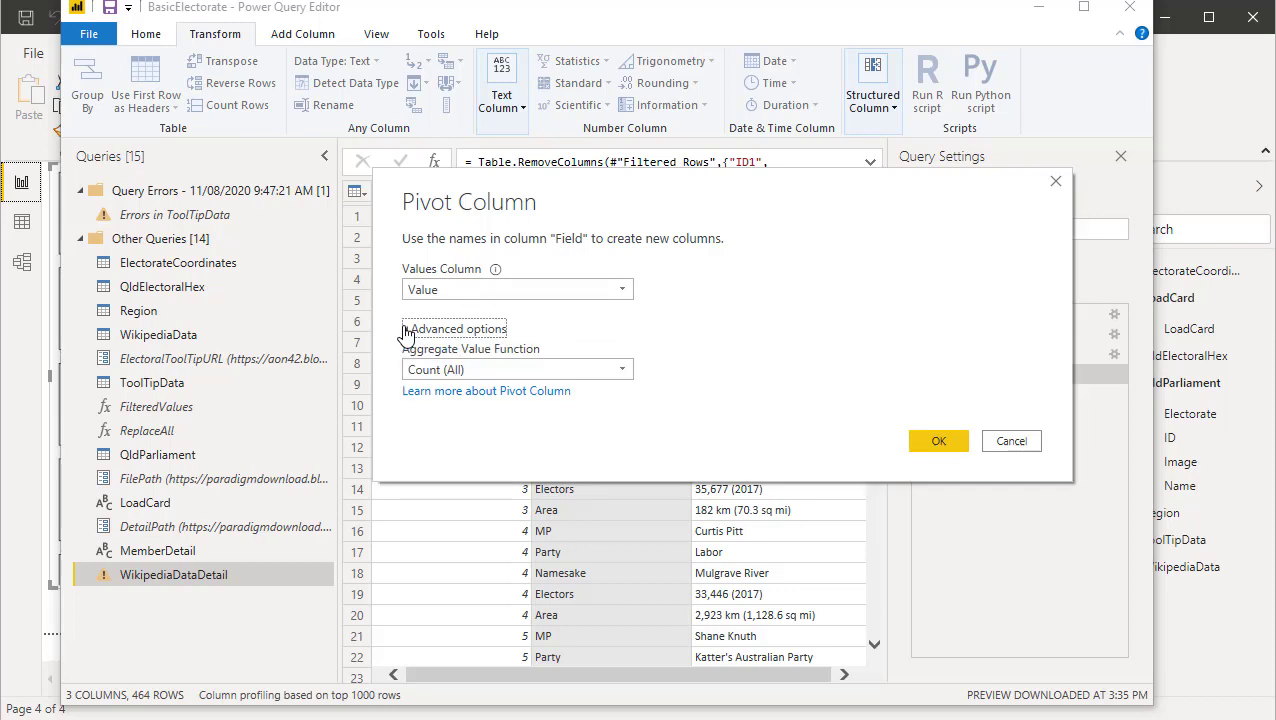
{"action": "left_click", "coordinate": [621, 369]}
{"action": "left_click", "coordinate": [516, 489]}
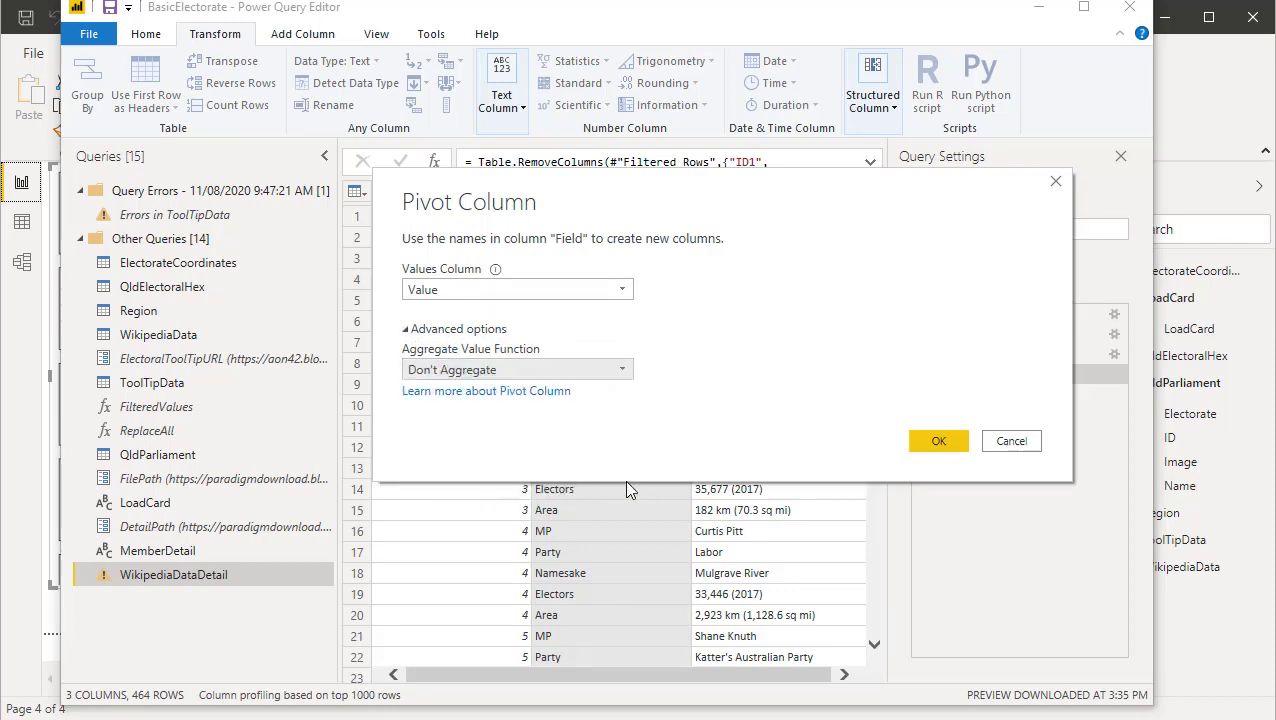
{"action": "left_click", "coordinate": [938, 444]}
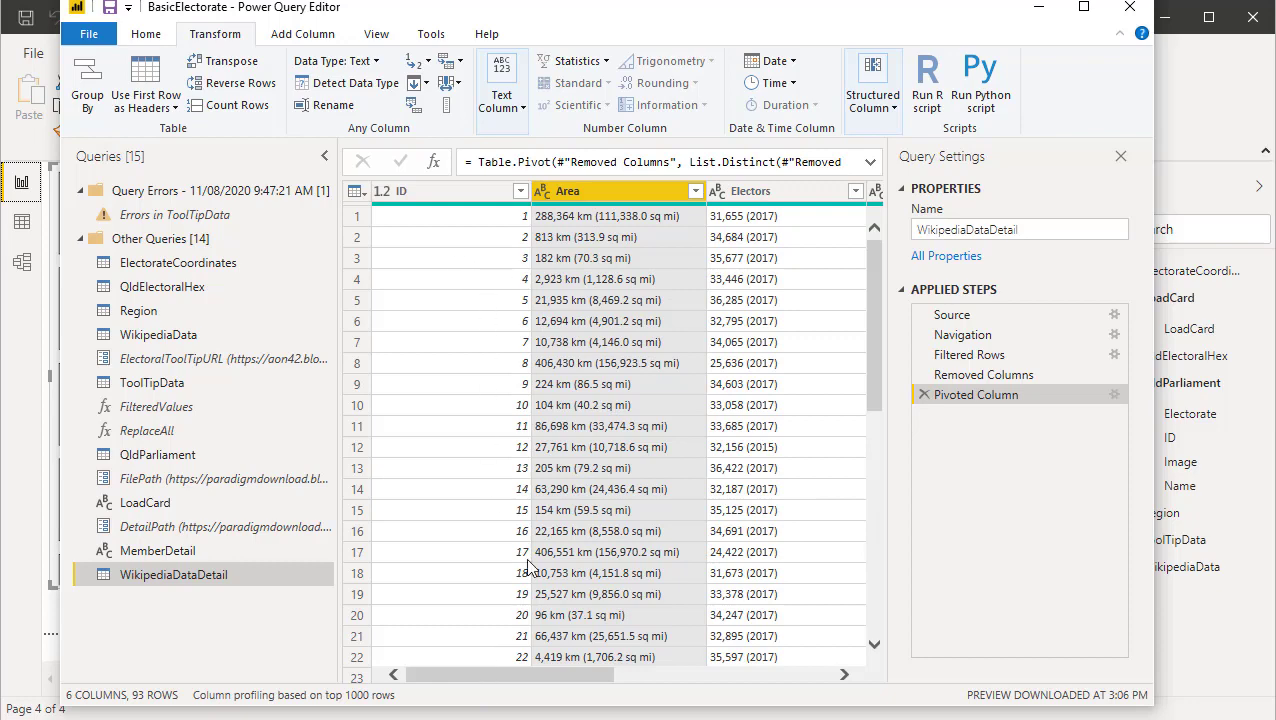
Check the pivoted columns, close the query editor with the changes applied, and minimise the Azure Storage Explorer window.
{"action": "left_click_drag", "start_coordinate": [507, 676], "coordinate": [522, 683]}
{"action": "left_click_drag", "start_coordinate": [679, 686], "coordinate": [712, 686]}
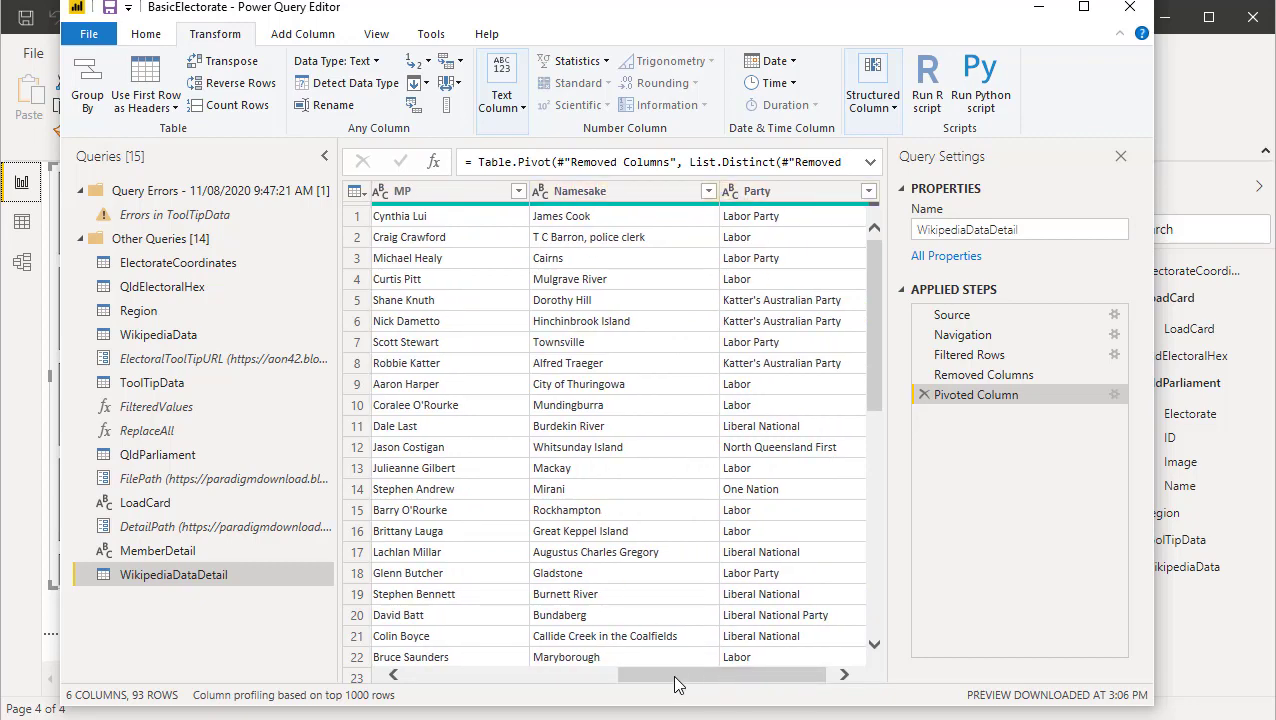
{"action": "left_click_drag", "start_coordinate": [679, 683], "coordinate": [441, 701]}
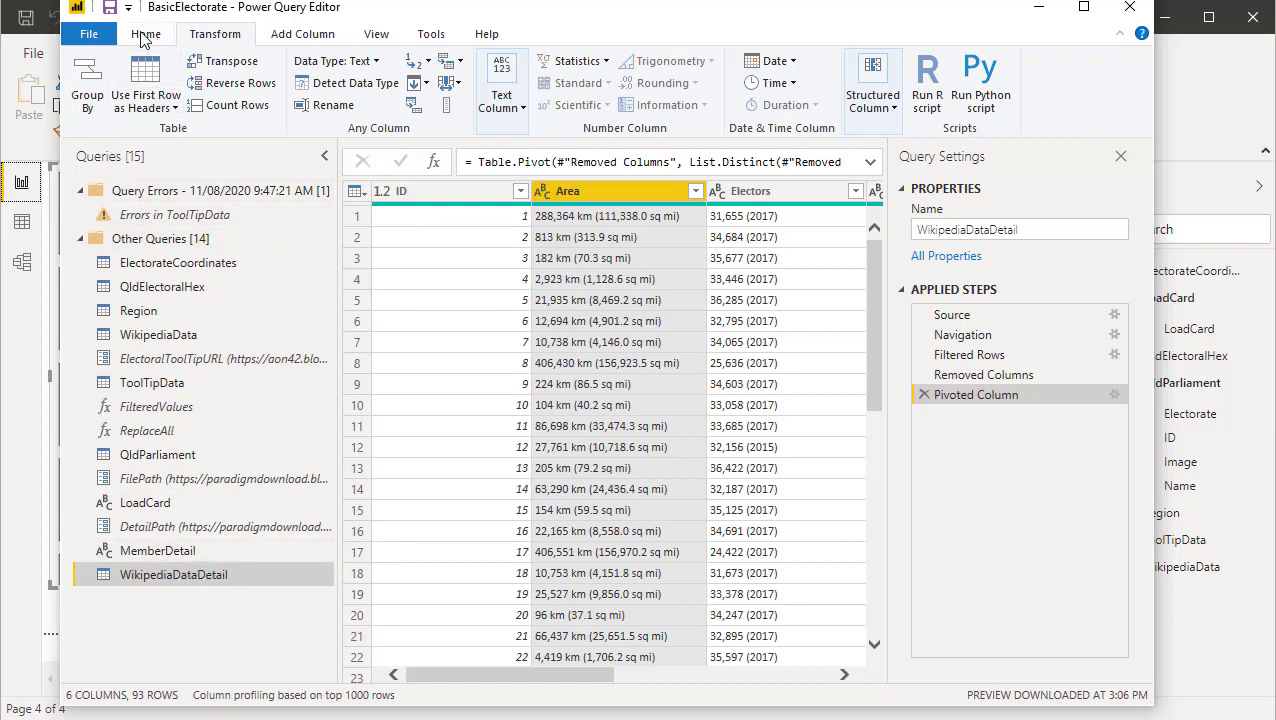
{"action": "left_click", "coordinate": [145, 36]}
{"action": "left_click", "coordinate": [95, 36]}
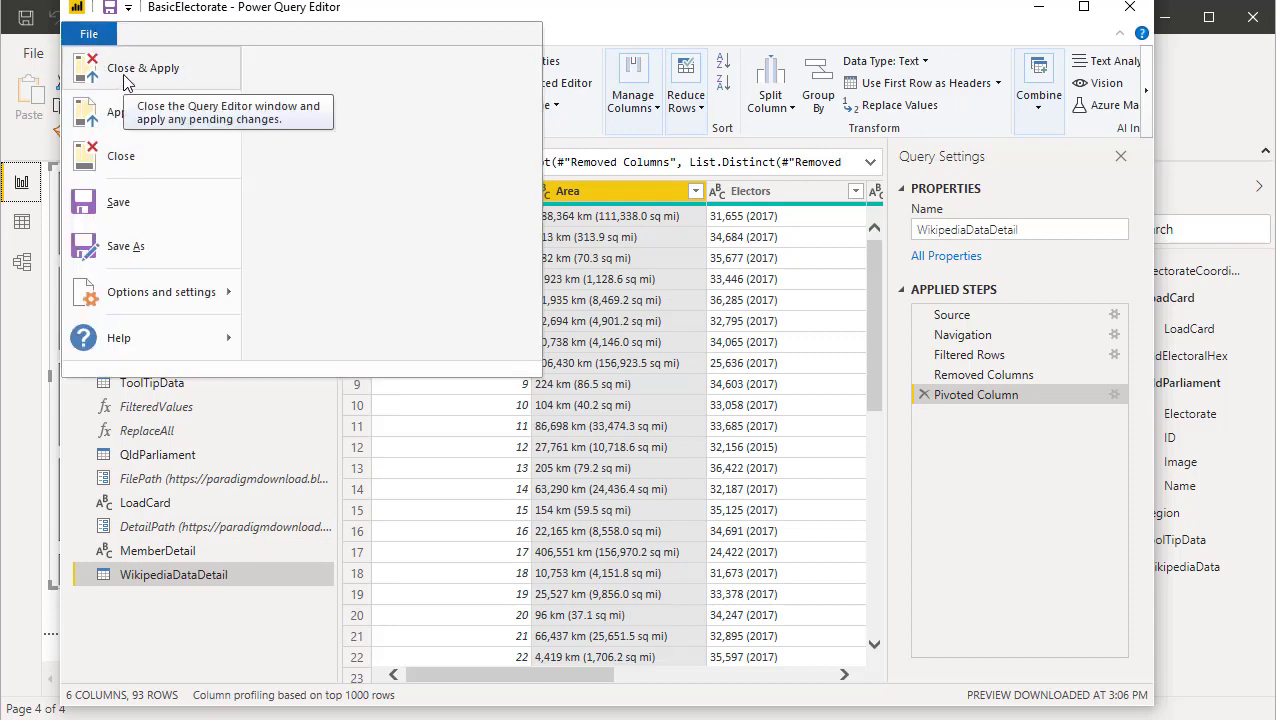
{"action": "left_click", "coordinate": [125, 72]}
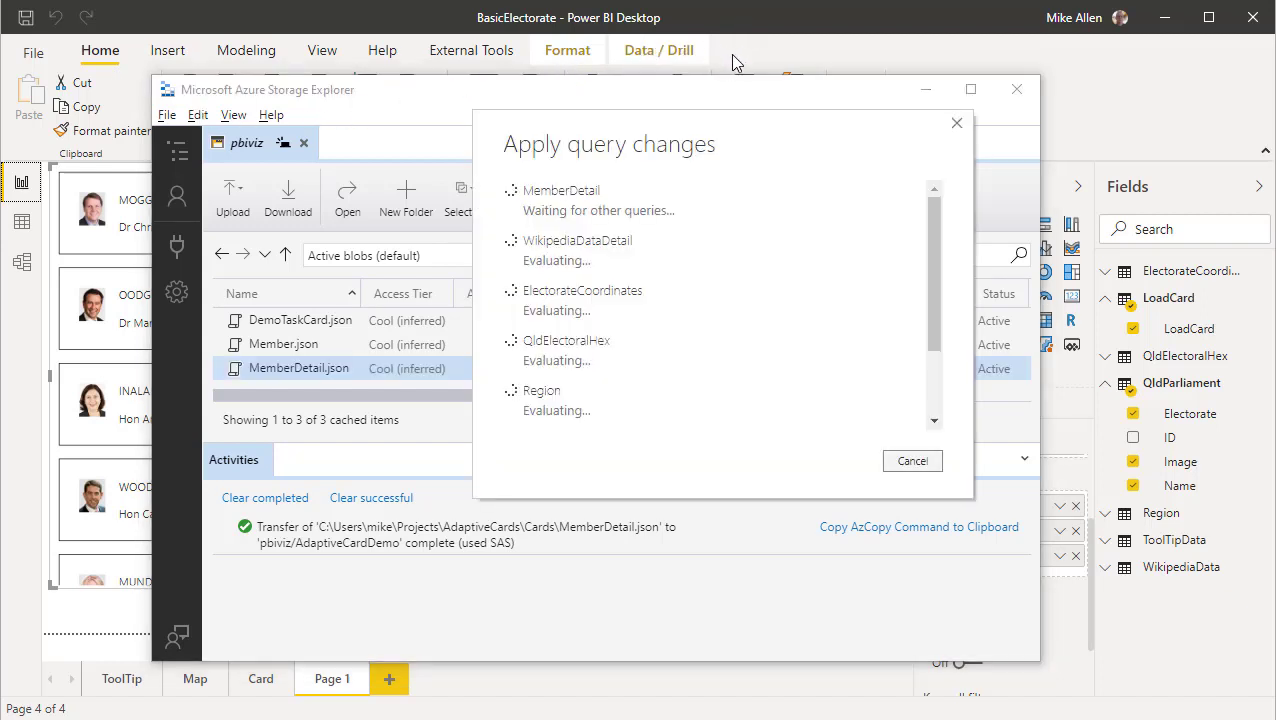
{"action": "left_click", "coordinate": [925, 95]}
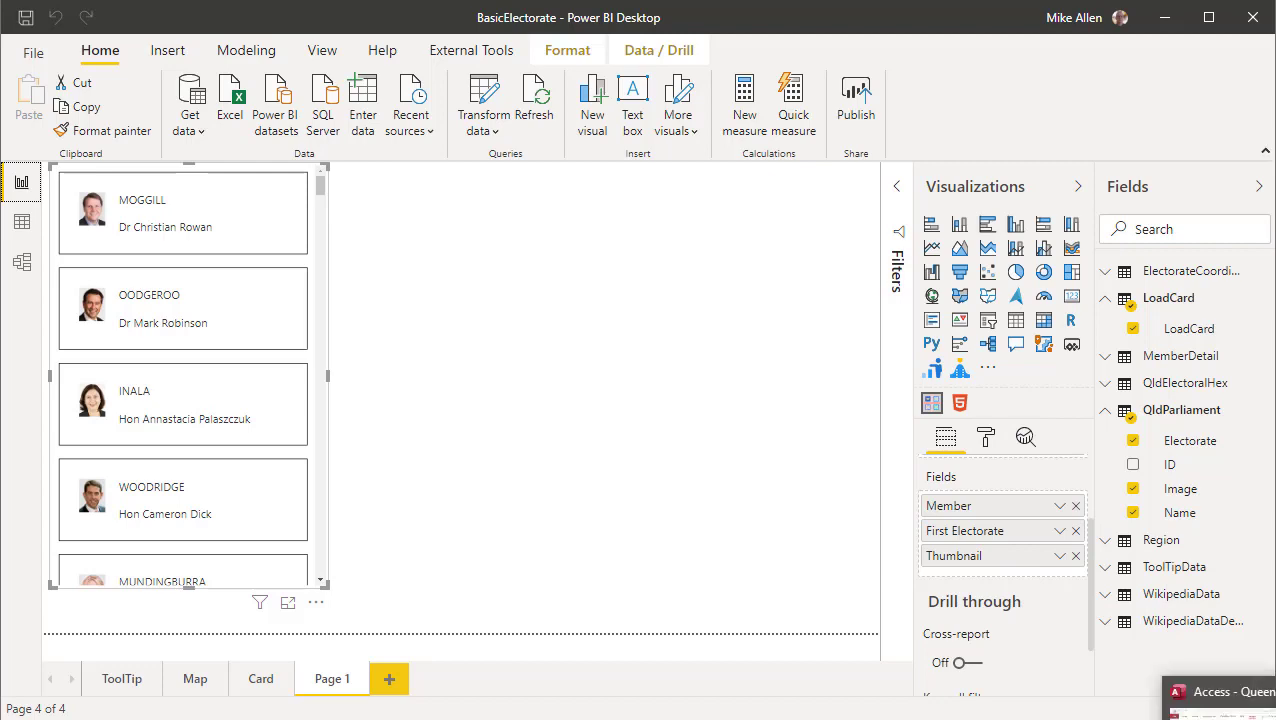
Examine the table relationships in the QueenslandStateElectorates Access database and in the Power BI report's data model.
{"action": "left_click", "coordinate": [1222, 712]}
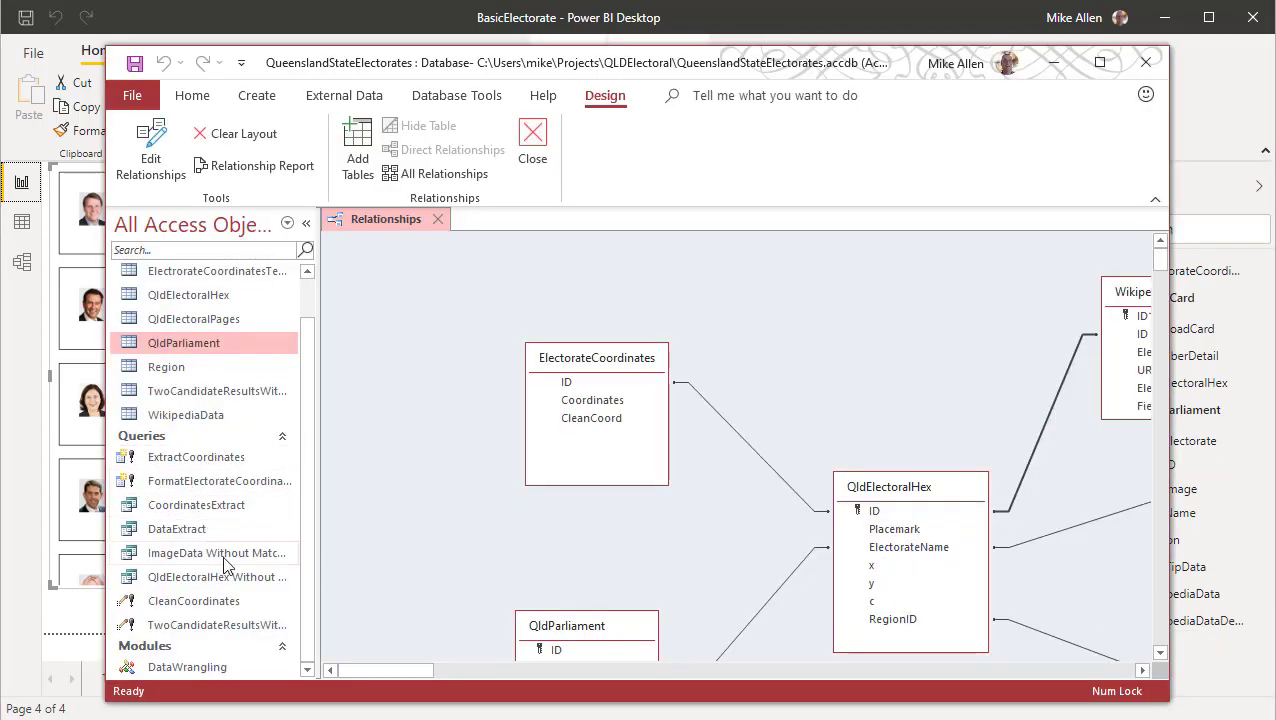
{"action": "scroll", "coordinate": [476, 505], "scroll_direction": "down", "scroll_amount": 3}
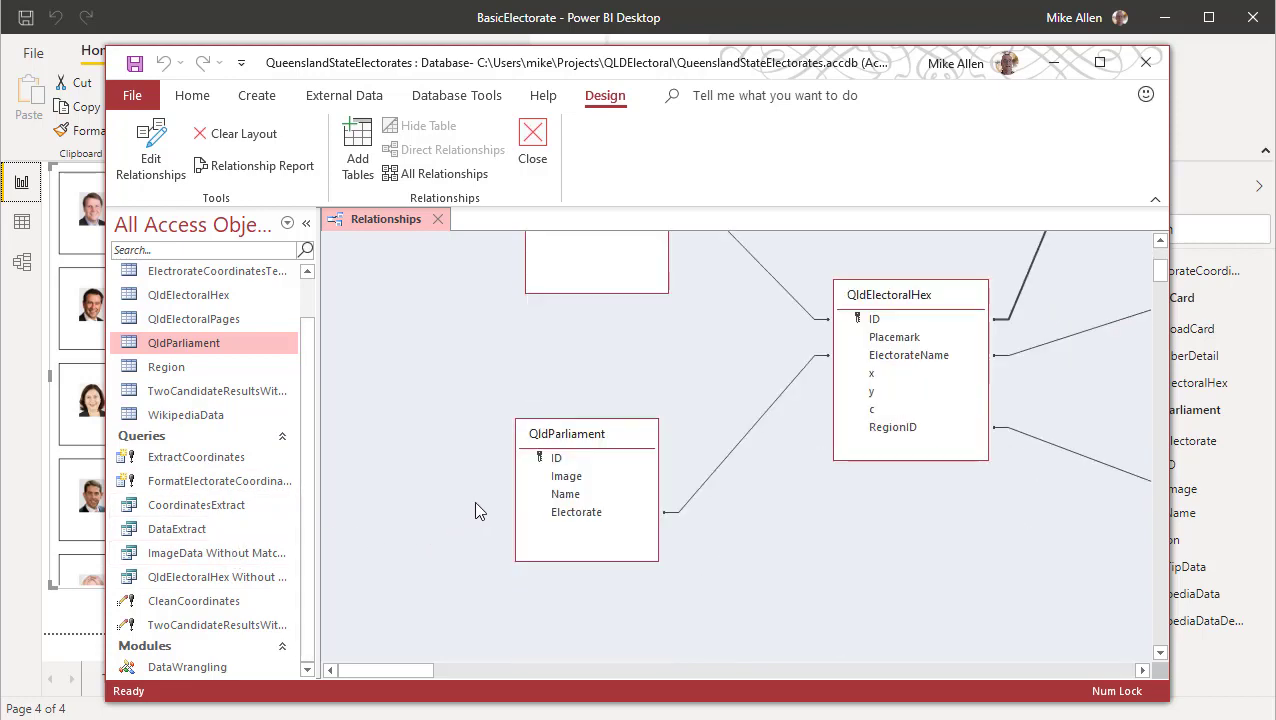
{"action": "scroll", "coordinate": [476, 505], "scroll_direction": "up", "scroll_amount": 3}
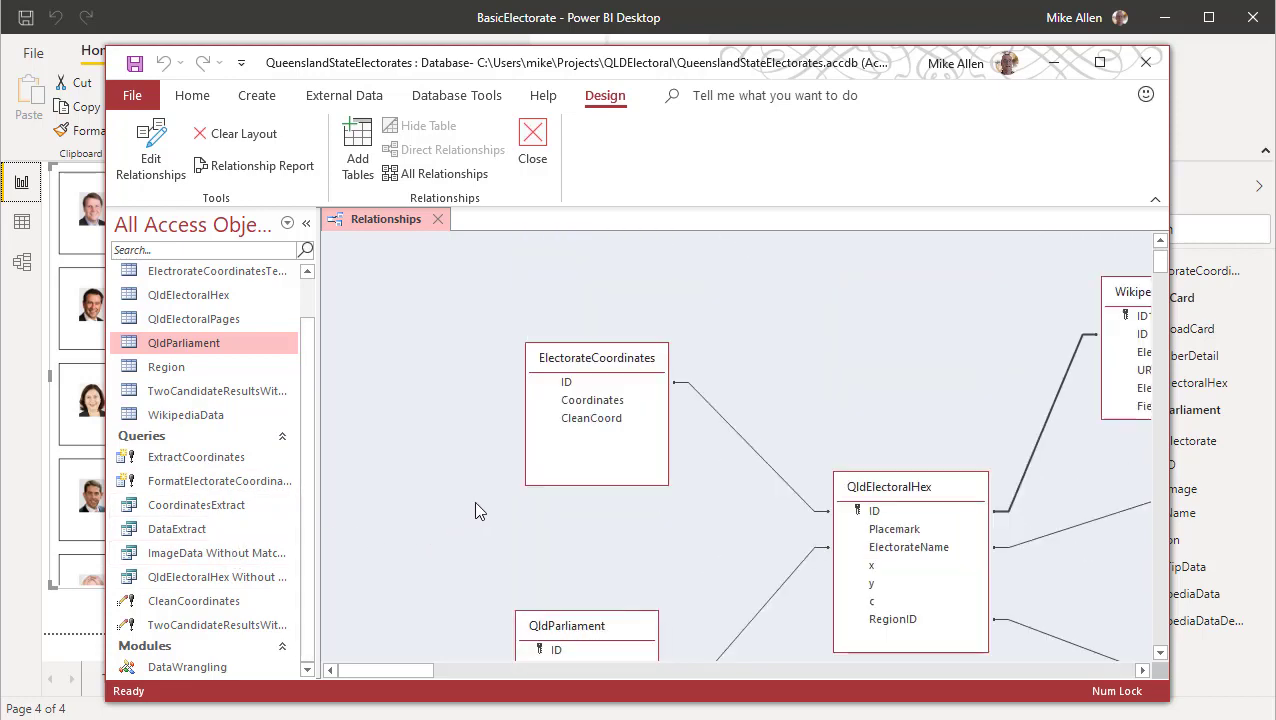
{"action": "left_click", "coordinate": [1052, 63]}
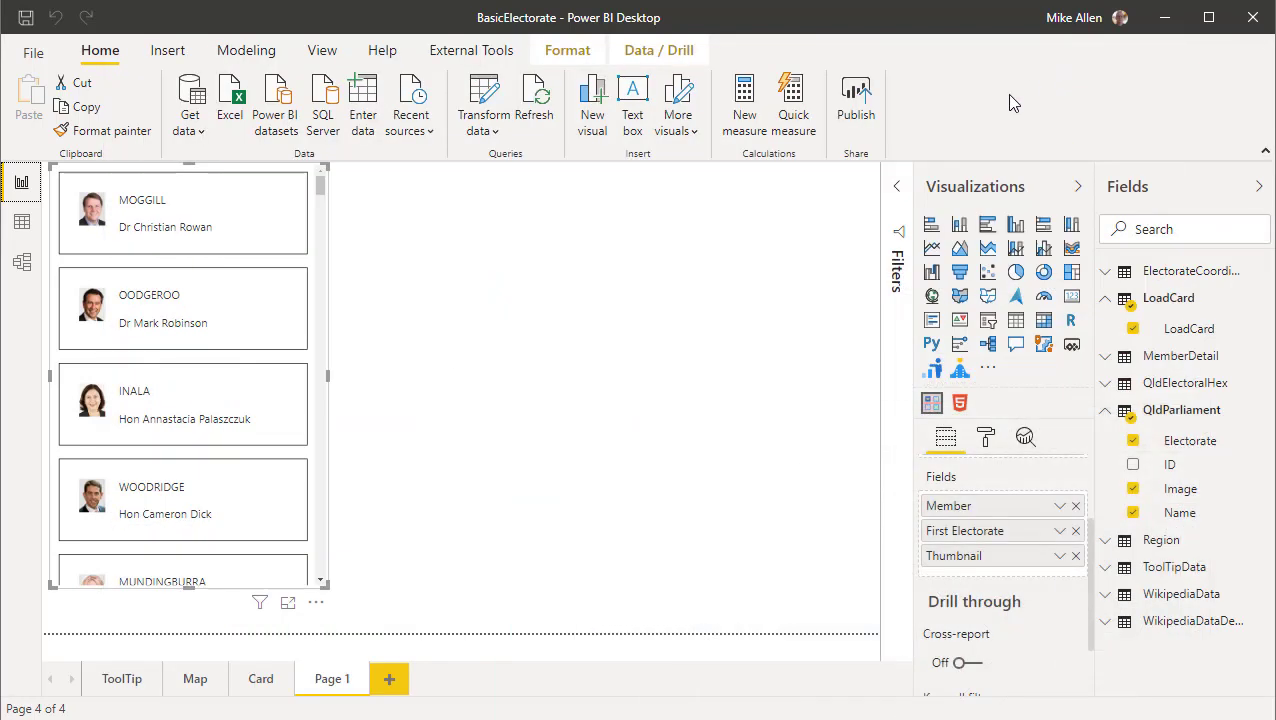
{"action": "left_click", "coordinate": [21, 262]}
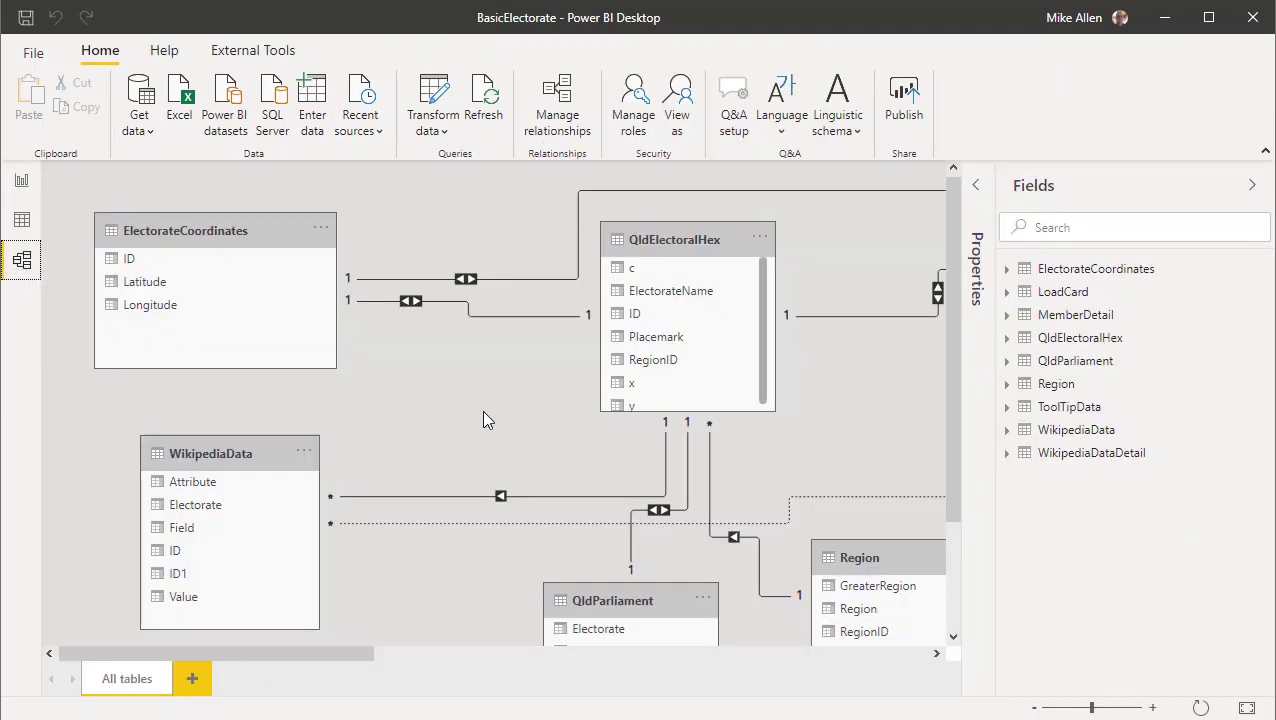
{"action": "left_click_drag", "start_coordinate": [325, 652], "coordinate": [922, 711]}
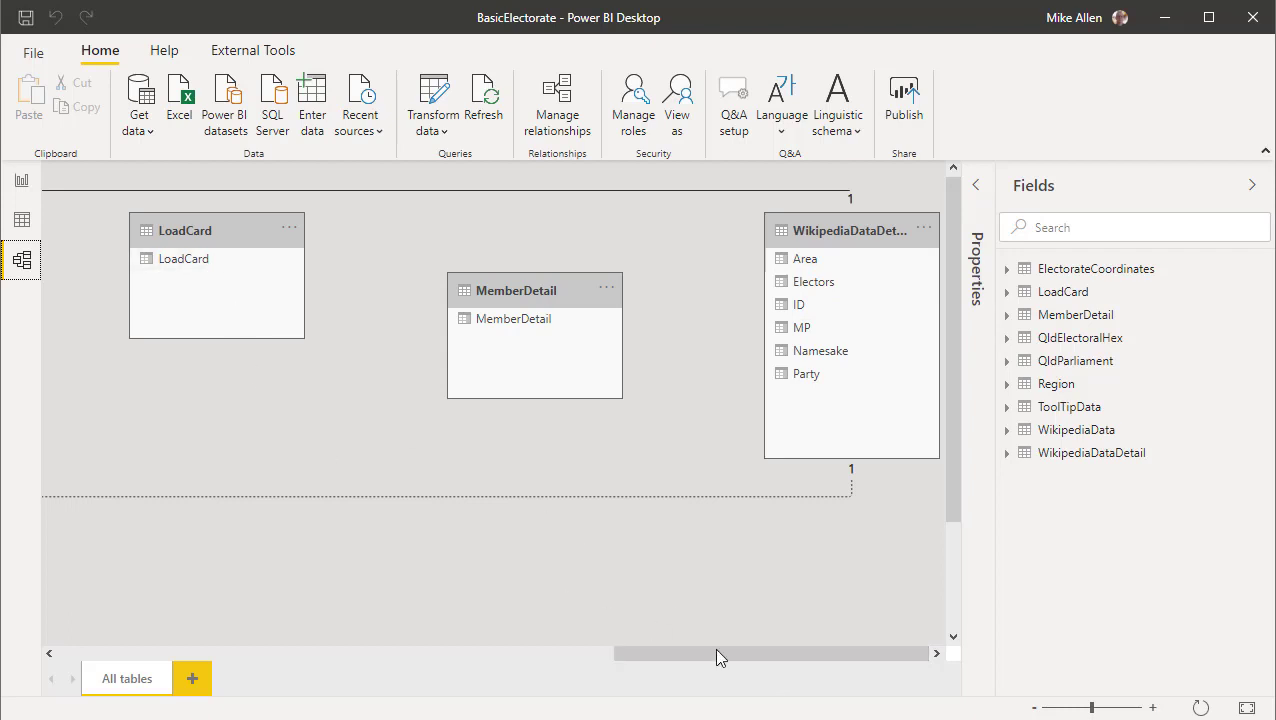
{"action": "left_click_drag", "start_coordinate": [738, 655], "coordinate": [150, 655]}
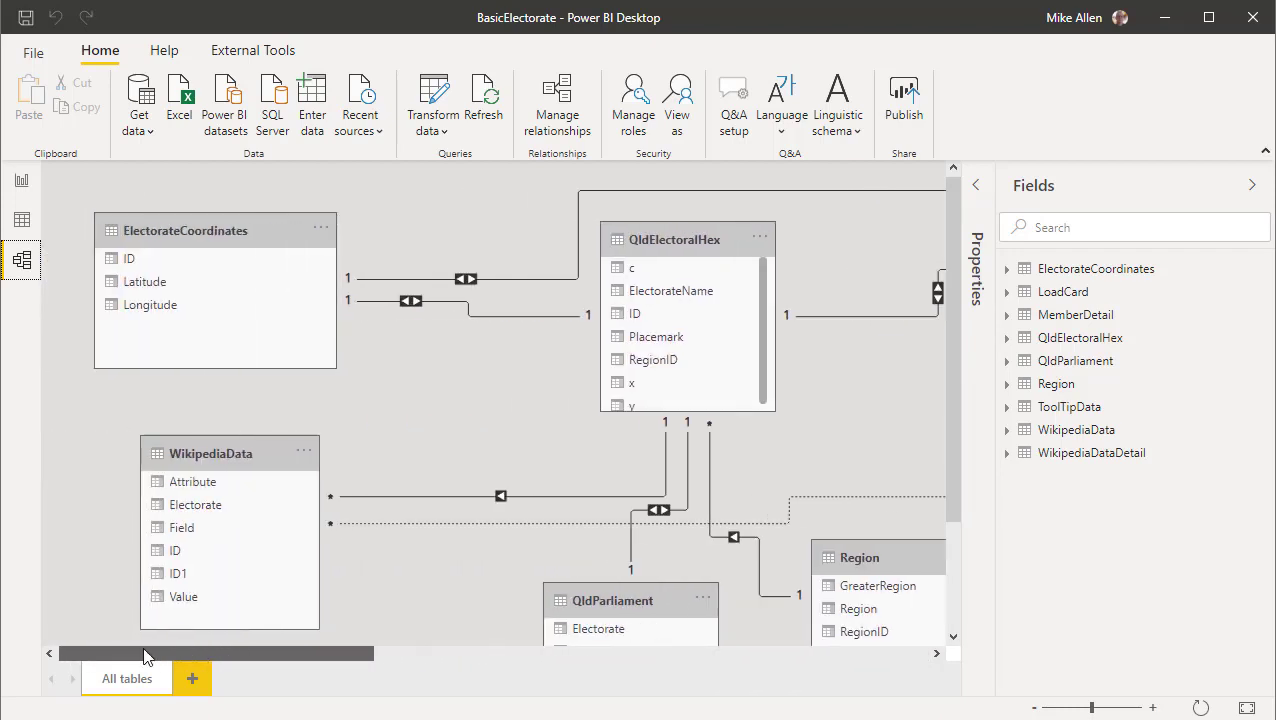
{"action": "left_click", "coordinate": [20, 185]}
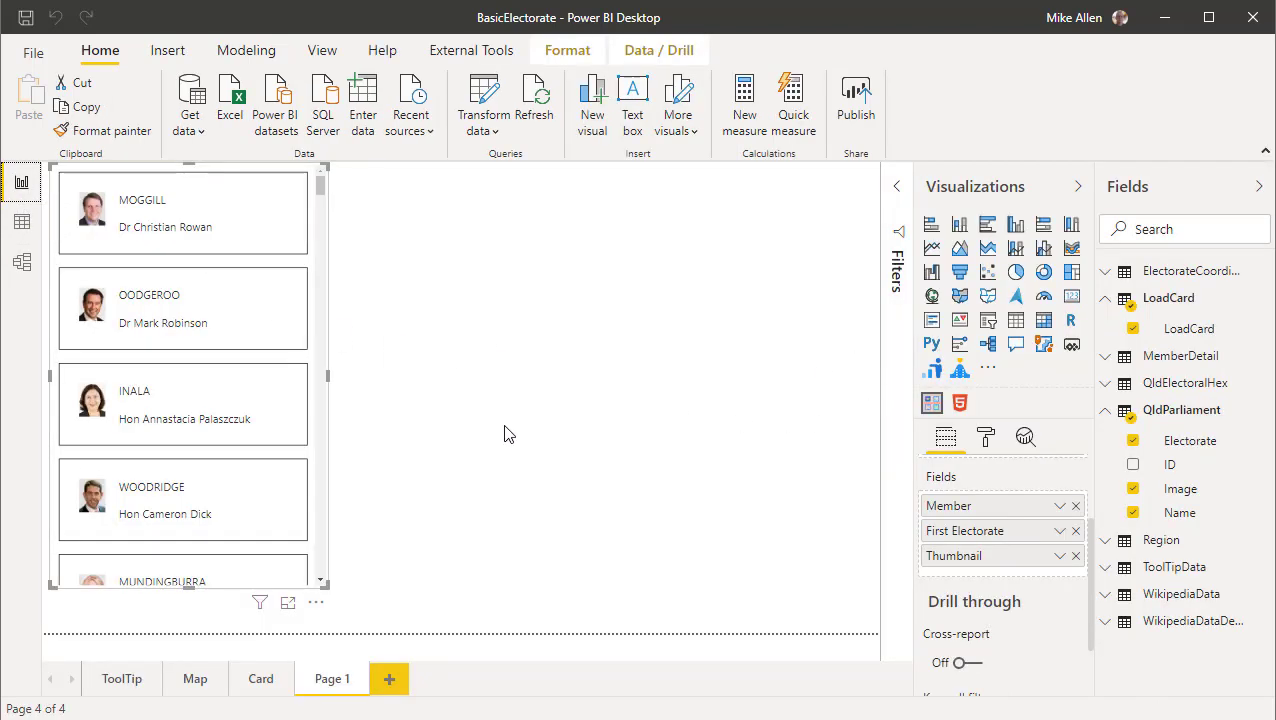
Add a second adaptive card visual beside the member list on Page 1 and assign WikipediaDataDetail's ID as its Category.
{"action": "left_click", "coordinate": [620, 425]}
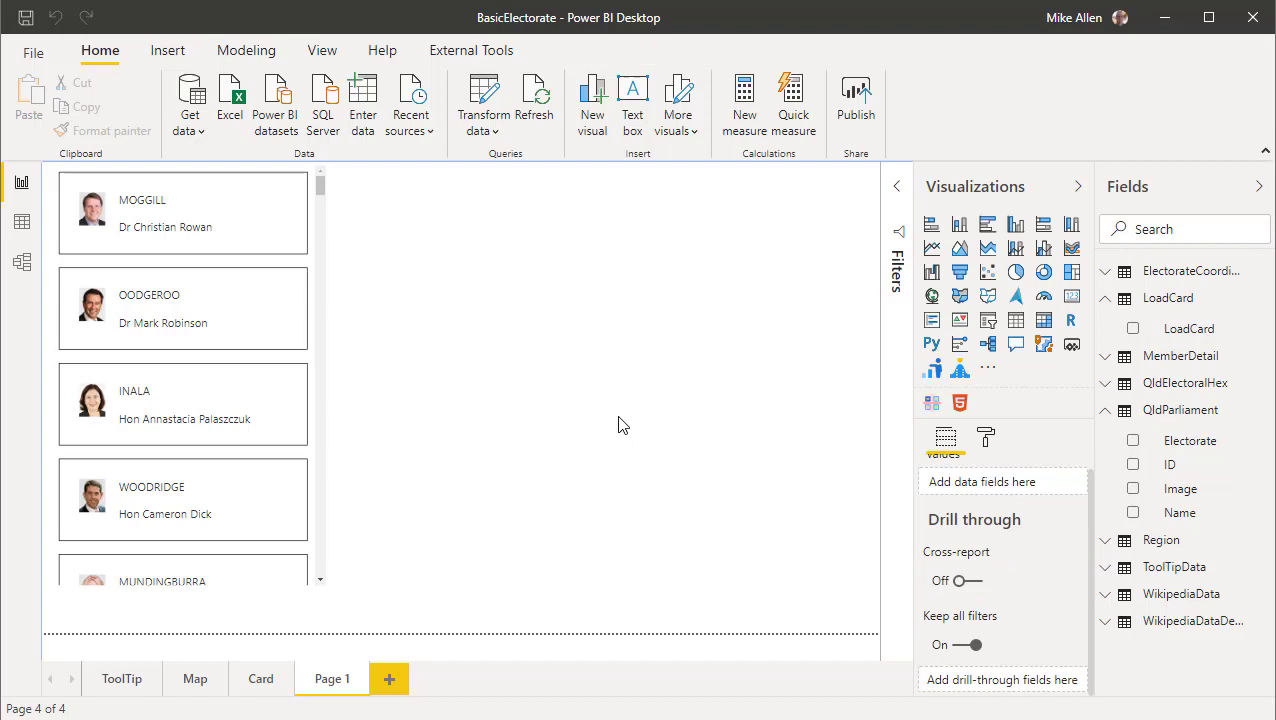
{"action": "left_click", "coordinate": [936, 410]}
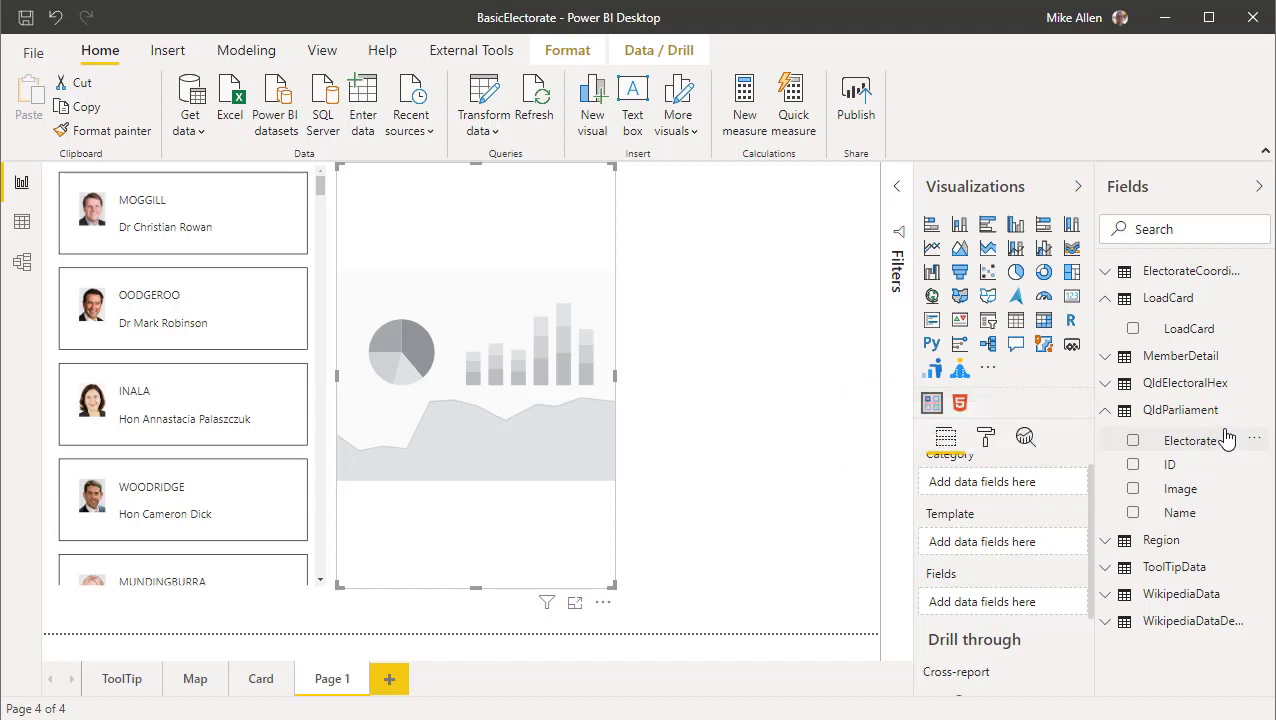
{"action": "left_click", "coordinate": [1107, 630]}
{"action": "scroll", "coordinate": [1214, 595], "scroll_direction": "down", "scroll_amount": 2}
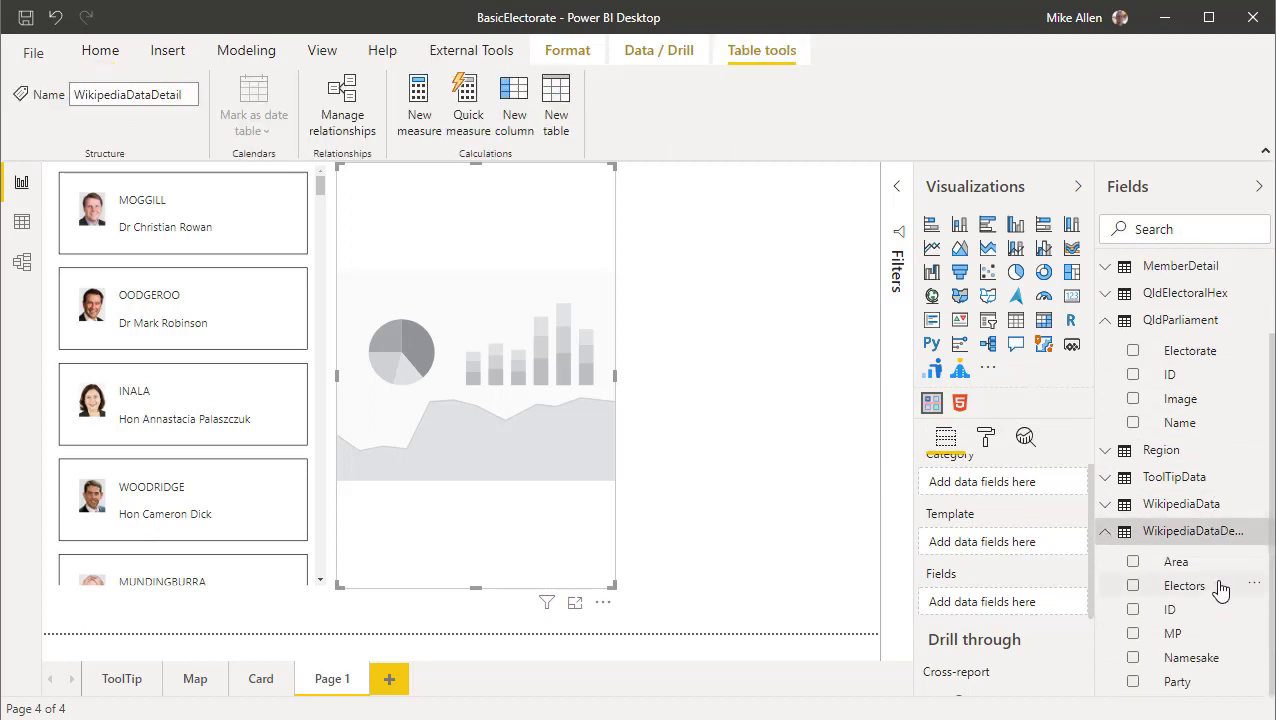
{"action": "left_click_drag", "start_coordinate": [1166, 609], "coordinate": [991, 501]}
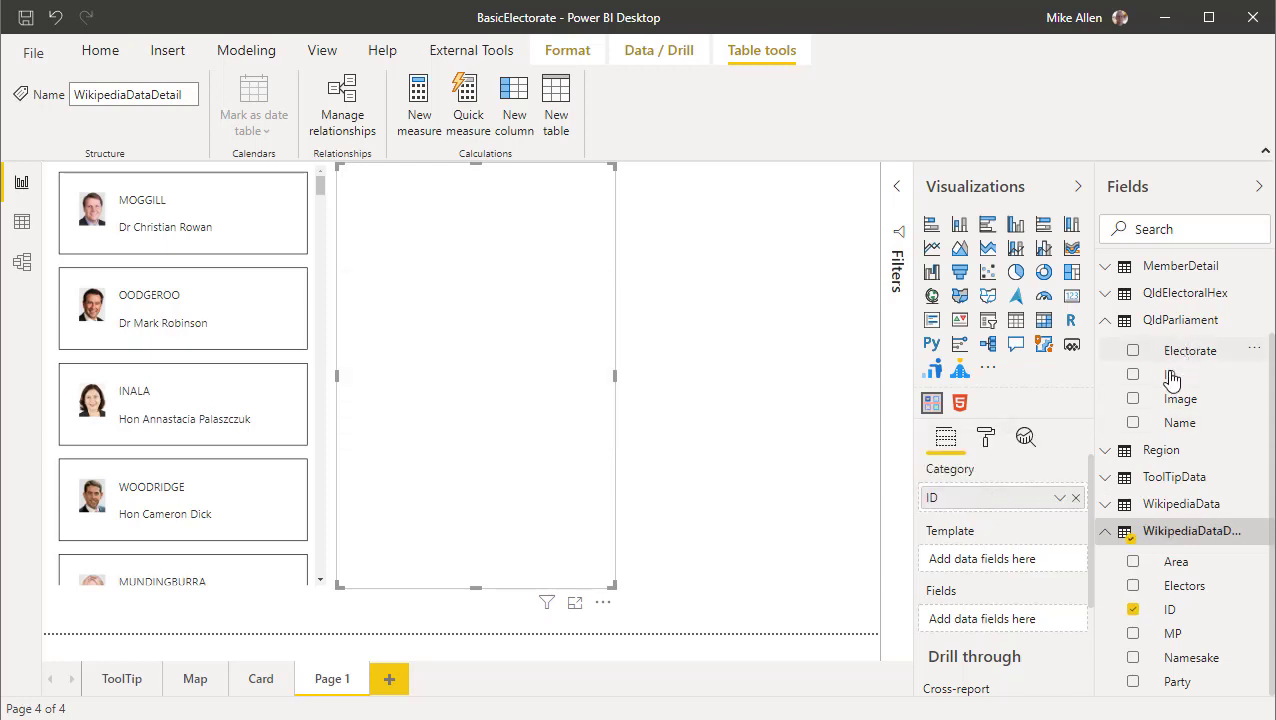
Assign MemberDetail as the new card visual's Template and add WikipediaDataDetail's Electors to its Fields.
{"action": "left_click", "coordinate": [1108, 272]}
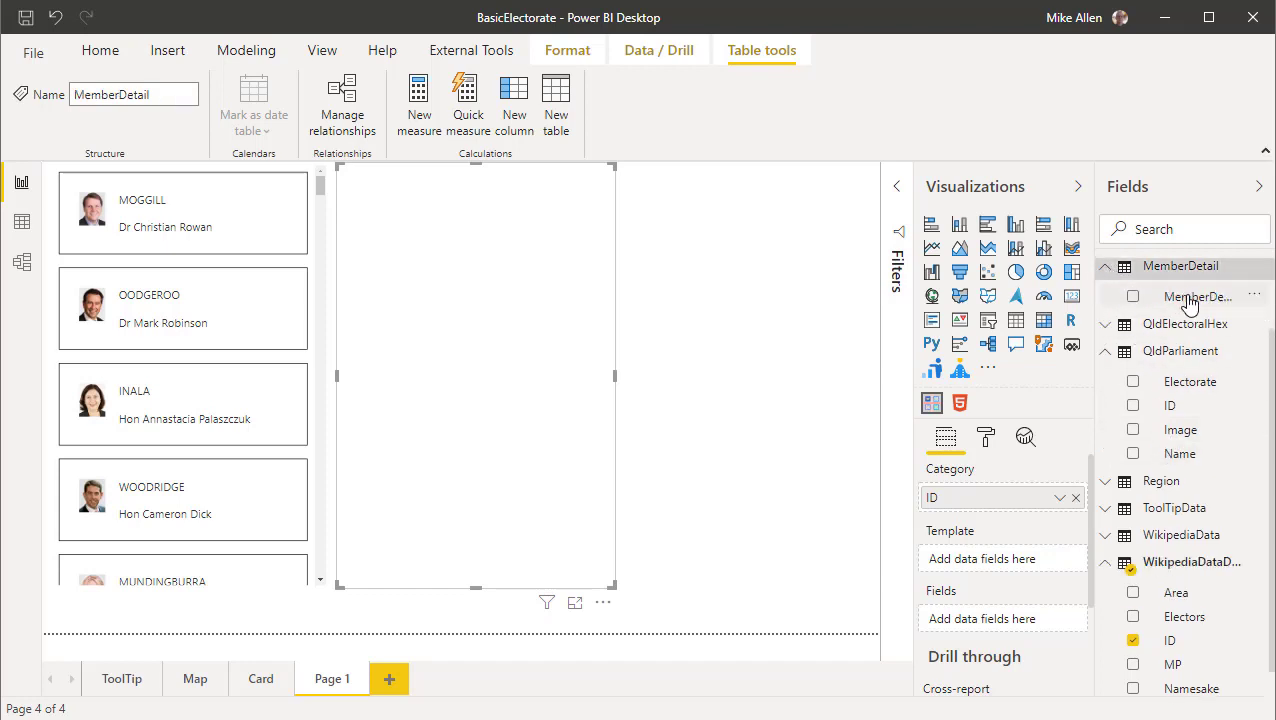
{"action": "left_click_drag", "start_coordinate": [1185, 298], "coordinate": [990, 569]}
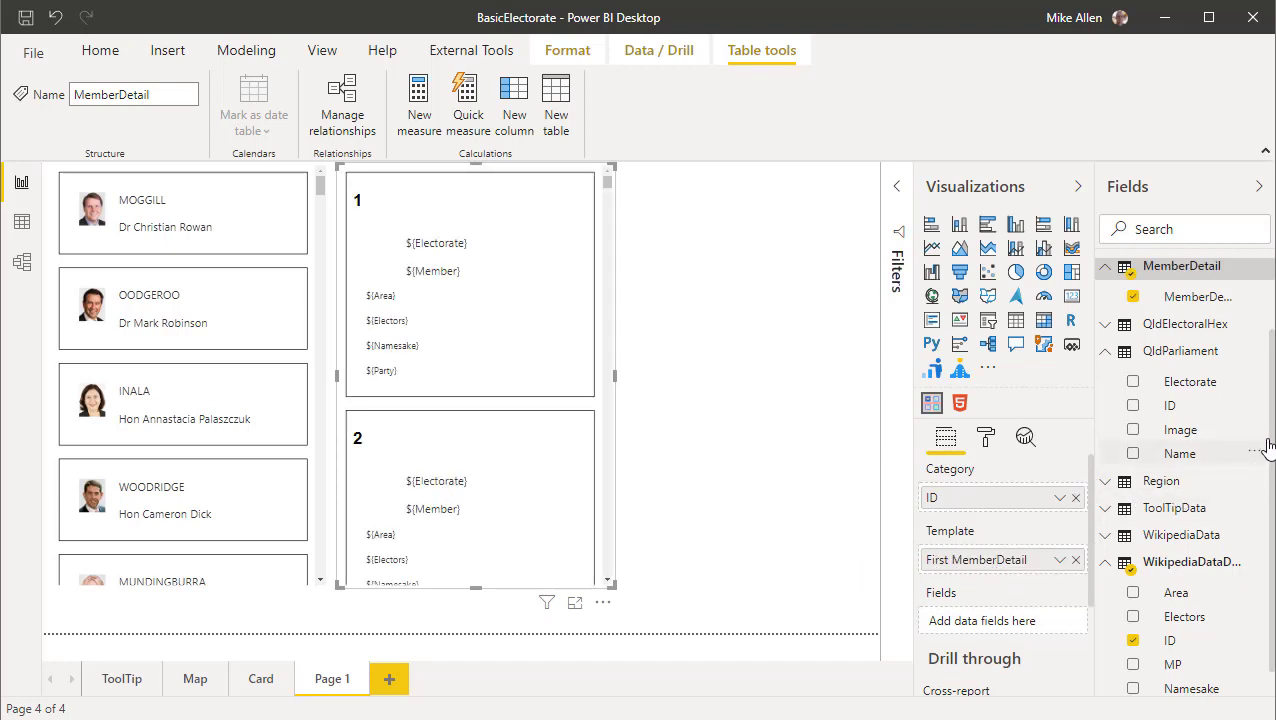
{"action": "scroll", "coordinate": [1273, 470], "scroll_direction": "down", "scroll_amount": 1}
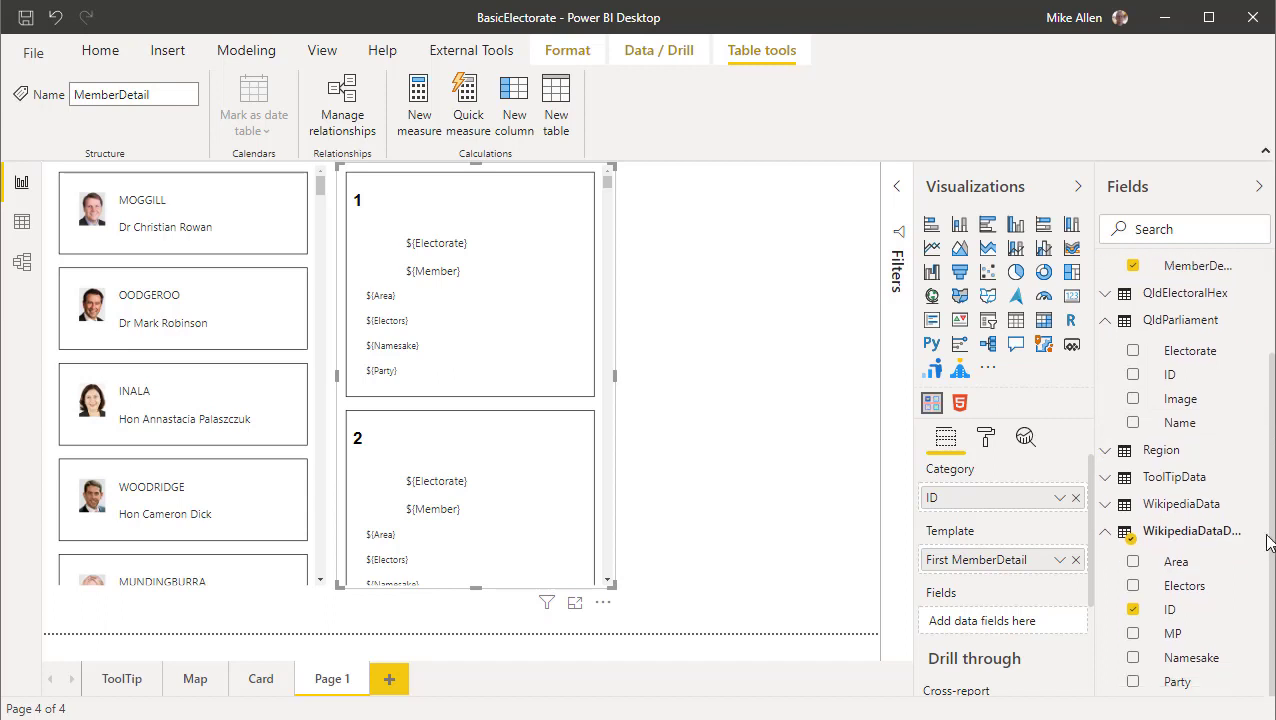
{"action": "left_click_drag", "start_coordinate": [1267, 536], "coordinate": [1267, 540]}
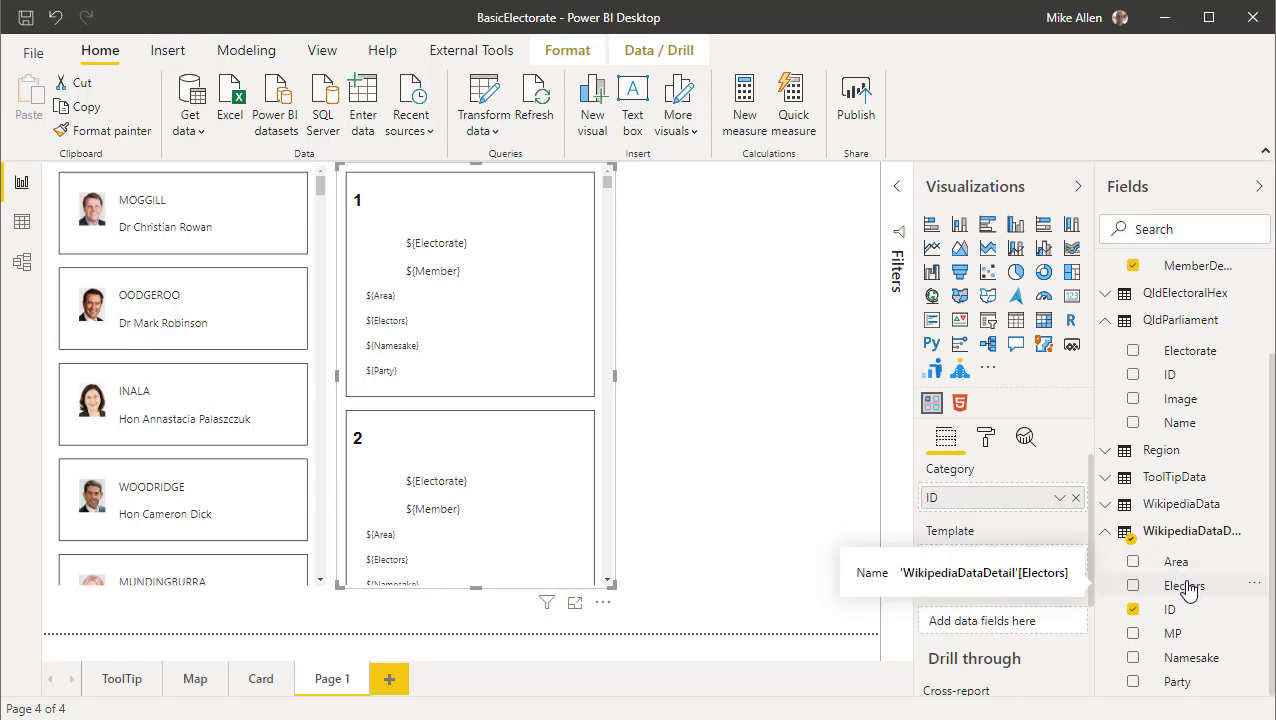
{"action": "left_click_drag", "start_coordinate": [1188, 590], "coordinate": [1001, 622]}
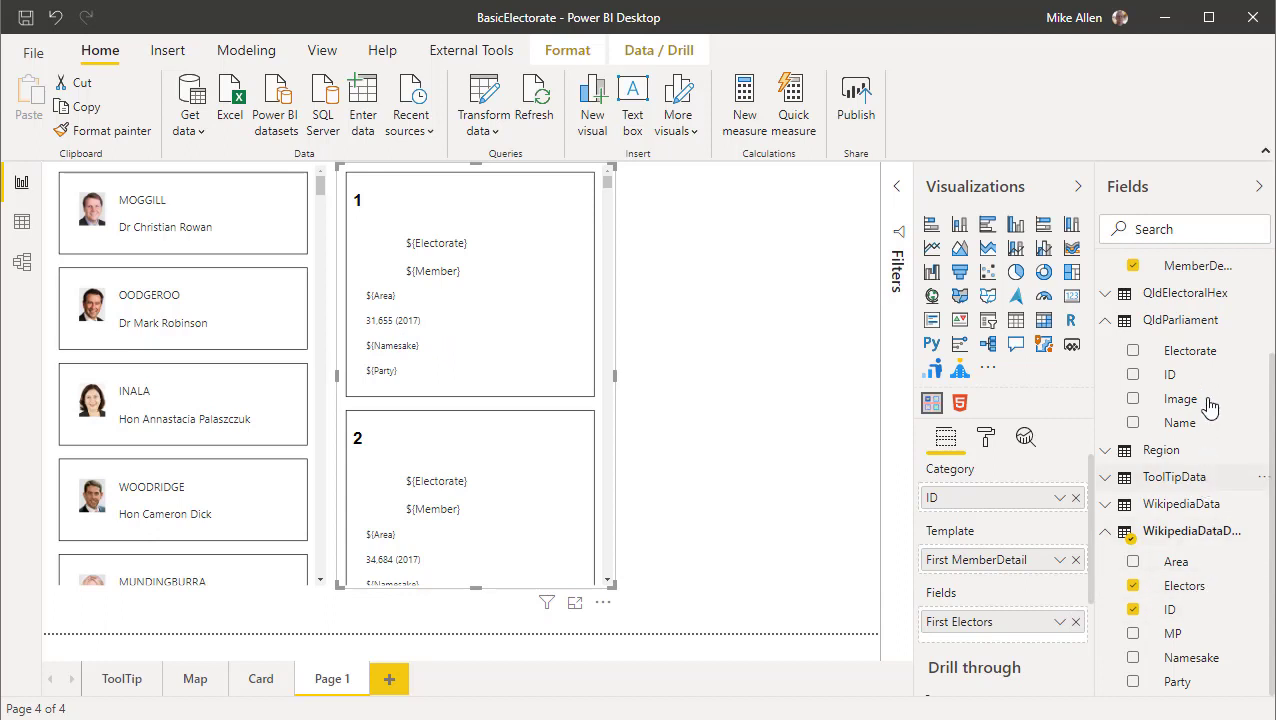
{"action": "left_click_drag", "start_coordinate": [1197, 360], "coordinate": [1002, 557]}
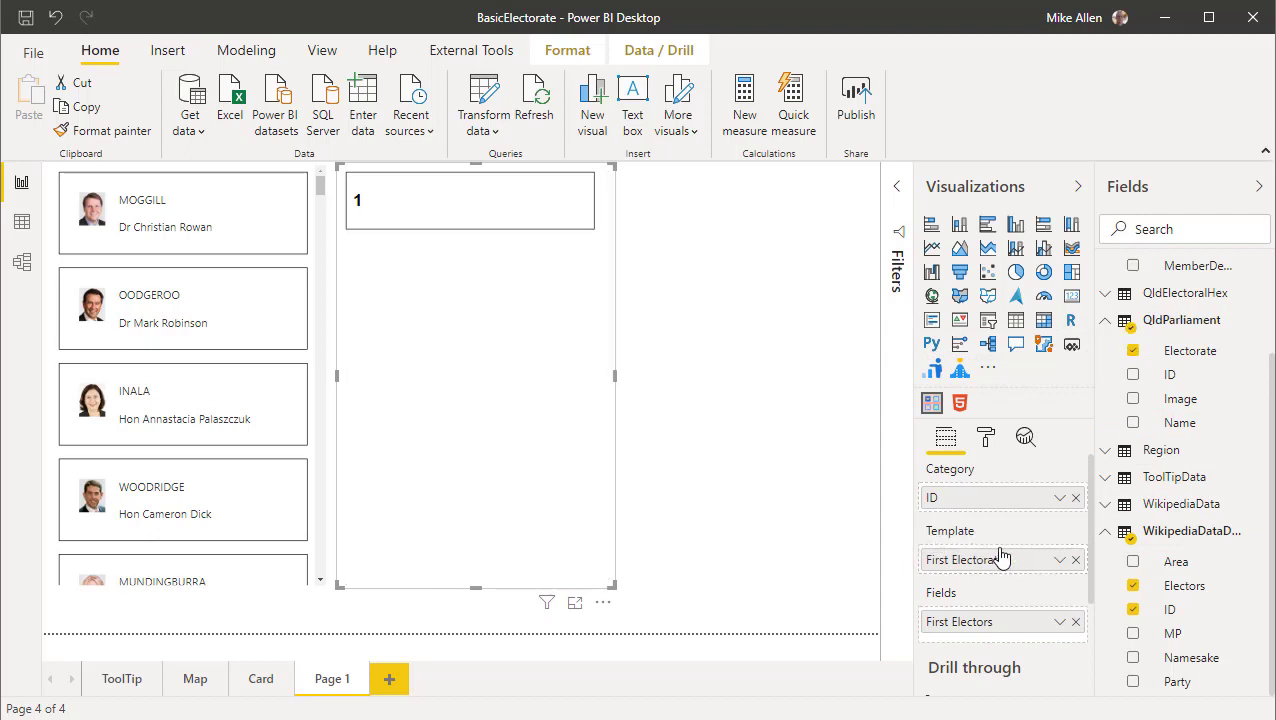
{"action": "left_click", "coordinate": [1074, 560]}
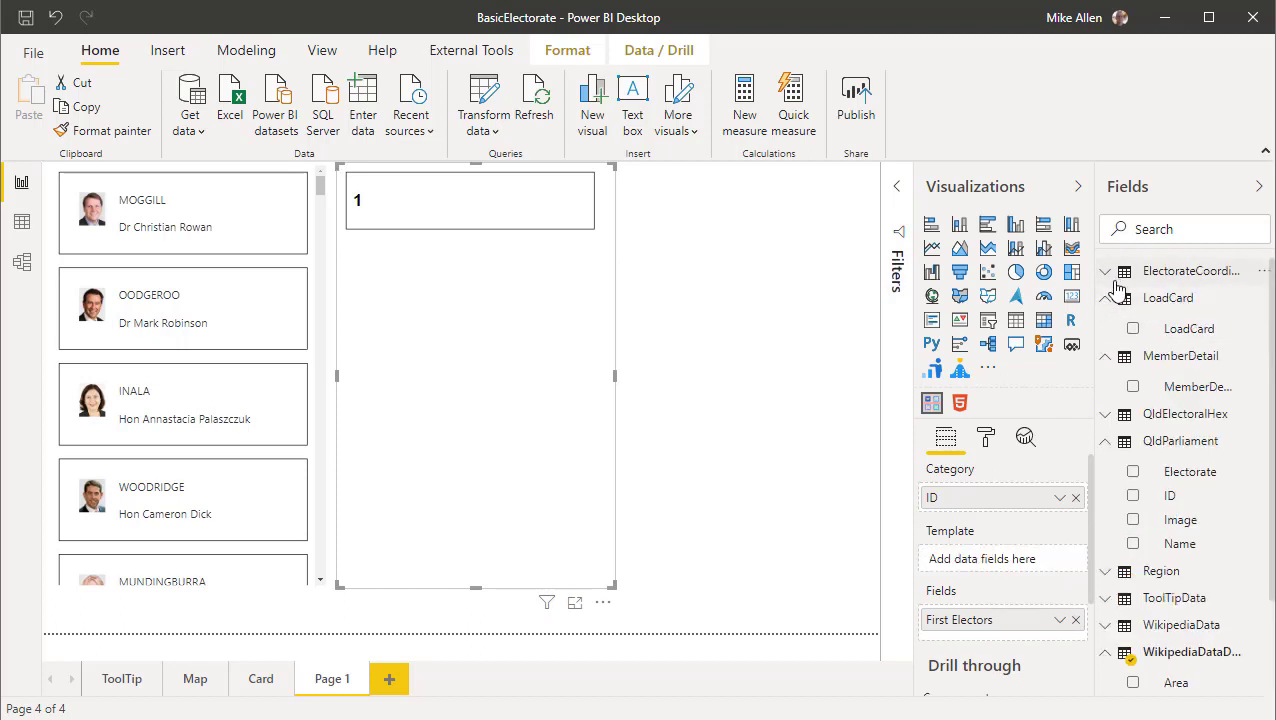
{"action": "left_click_drag", "start_coordinate": [1189, 400], "coordinate": [997, 558]}
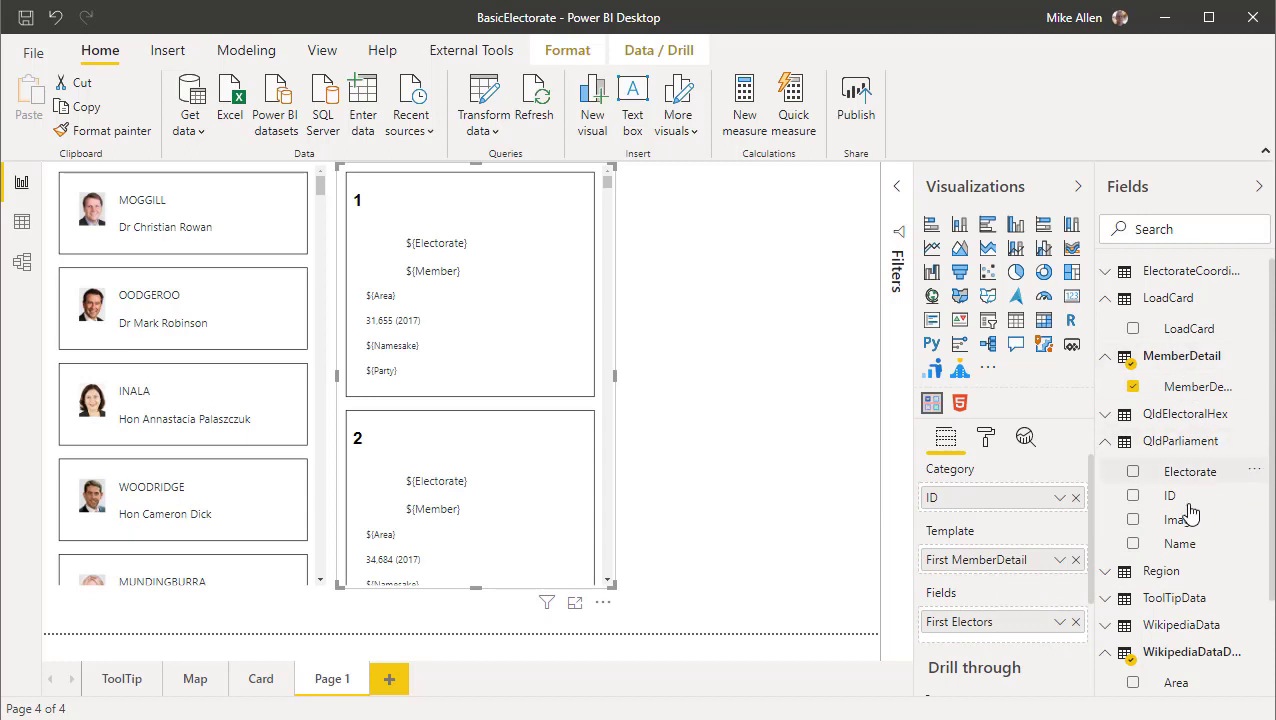
Add QldParliament's Electorate, Name and Image to the detail card visual's Fields.
{"action": "left_click_drag", "start_coordinate": [1170, 473], "coordinate": [994, 622]}
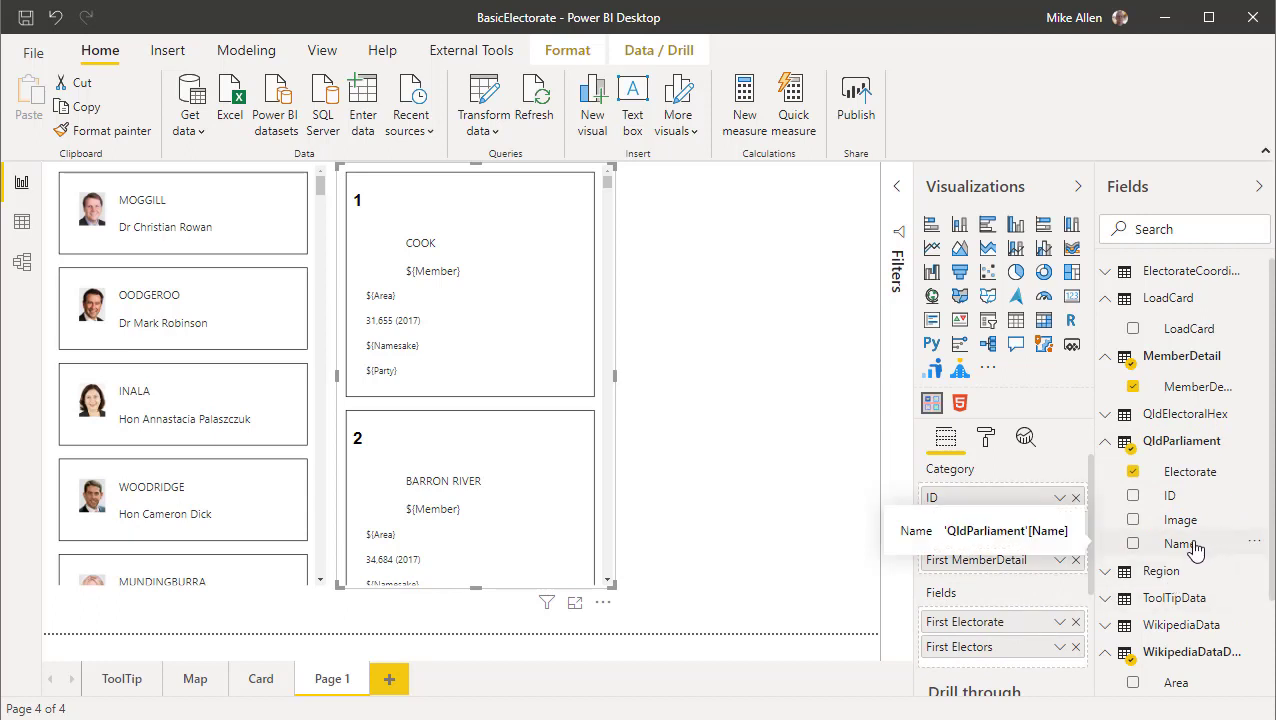
{"action": "left_click_drag", "start_coordinate": [1193, 547], "coordinate": [965, 636]}
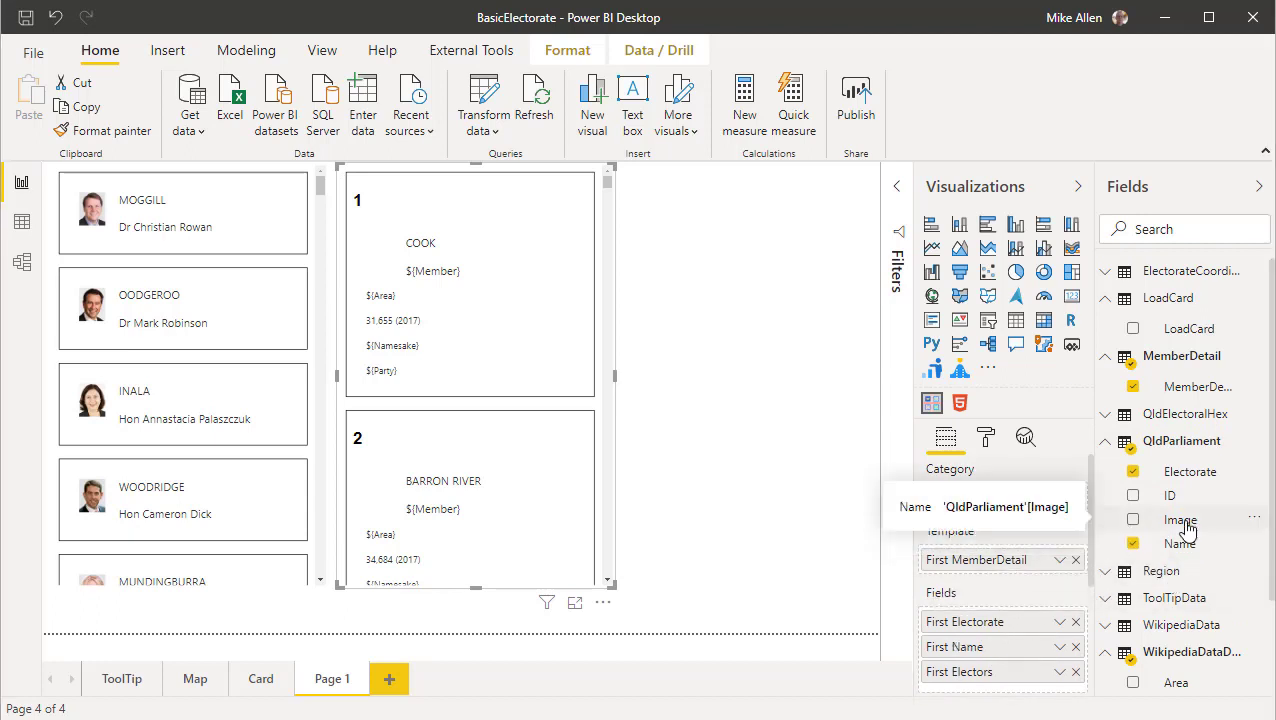
{"action": "left_click_drag", "start_coordinate": [1176, 530], "coordinate": [1008, 627]}
Rename the detail card visual's First Image field as Thumbnail.
{"action": "right_click", "coordinate": [993, 628]}
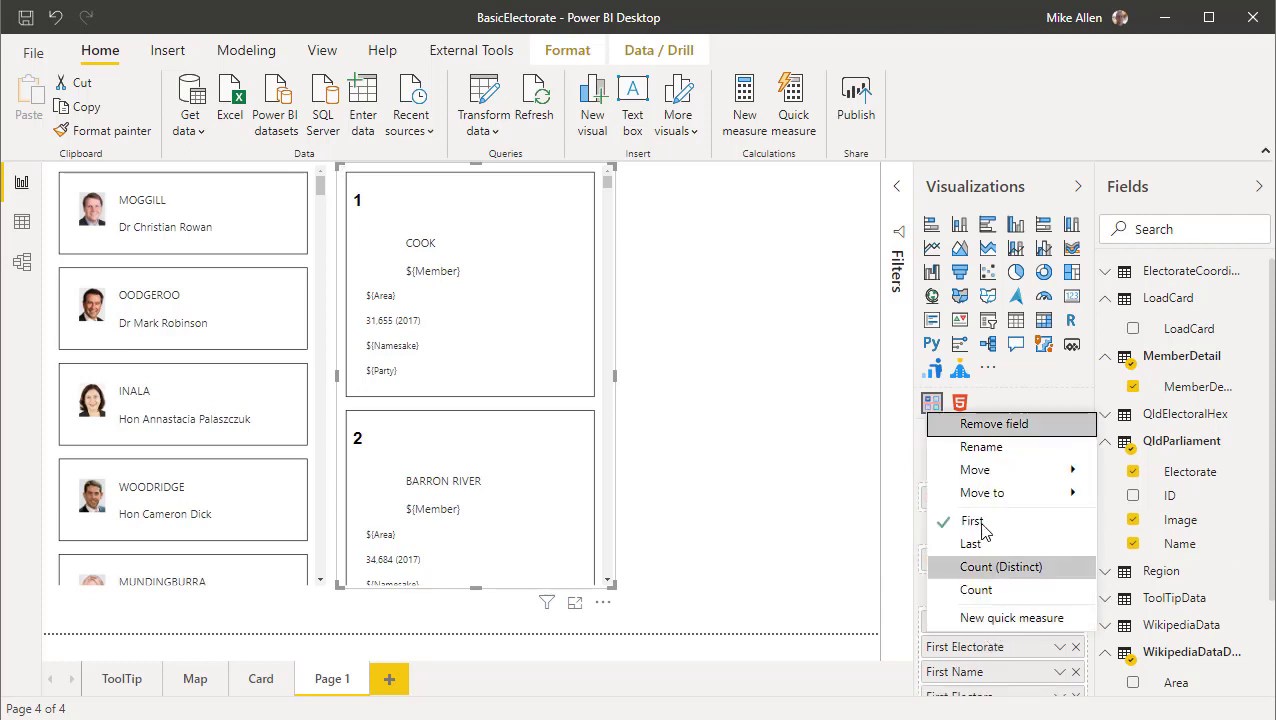
{"action": "left_click", "coordinate": [985, 447]}
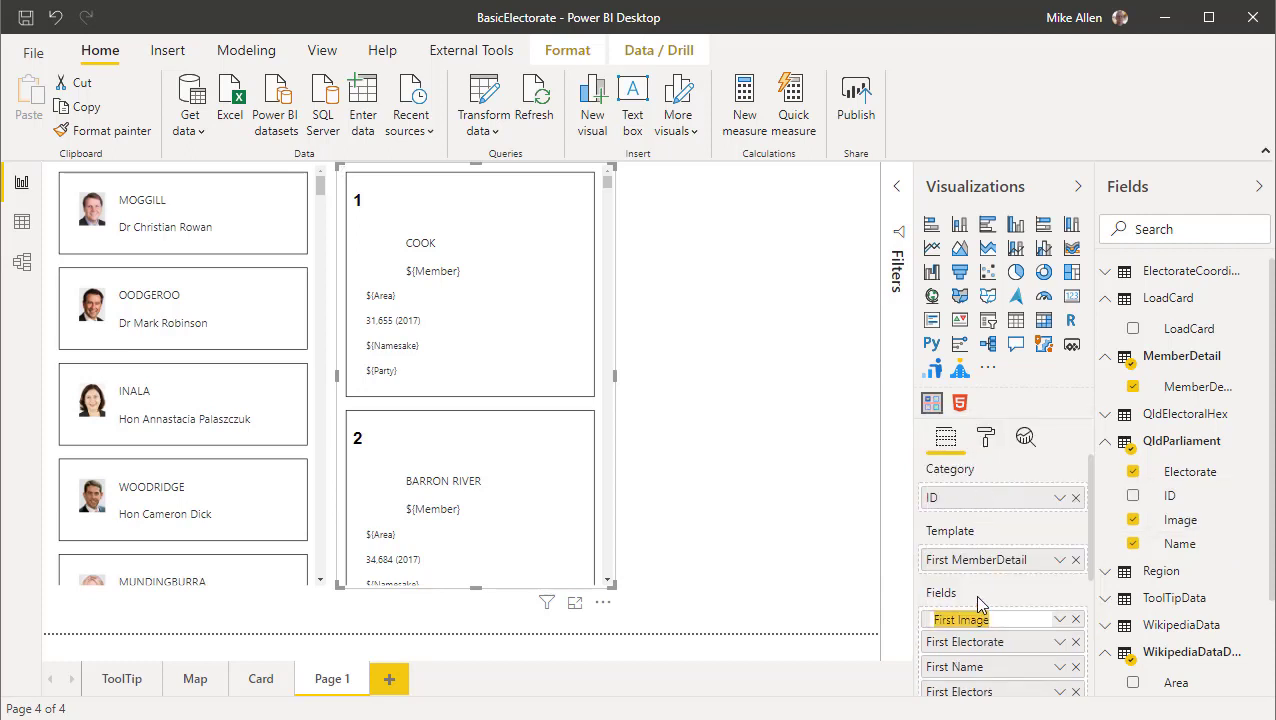
{"action": "left_click", "coordinate": [999, 620]}
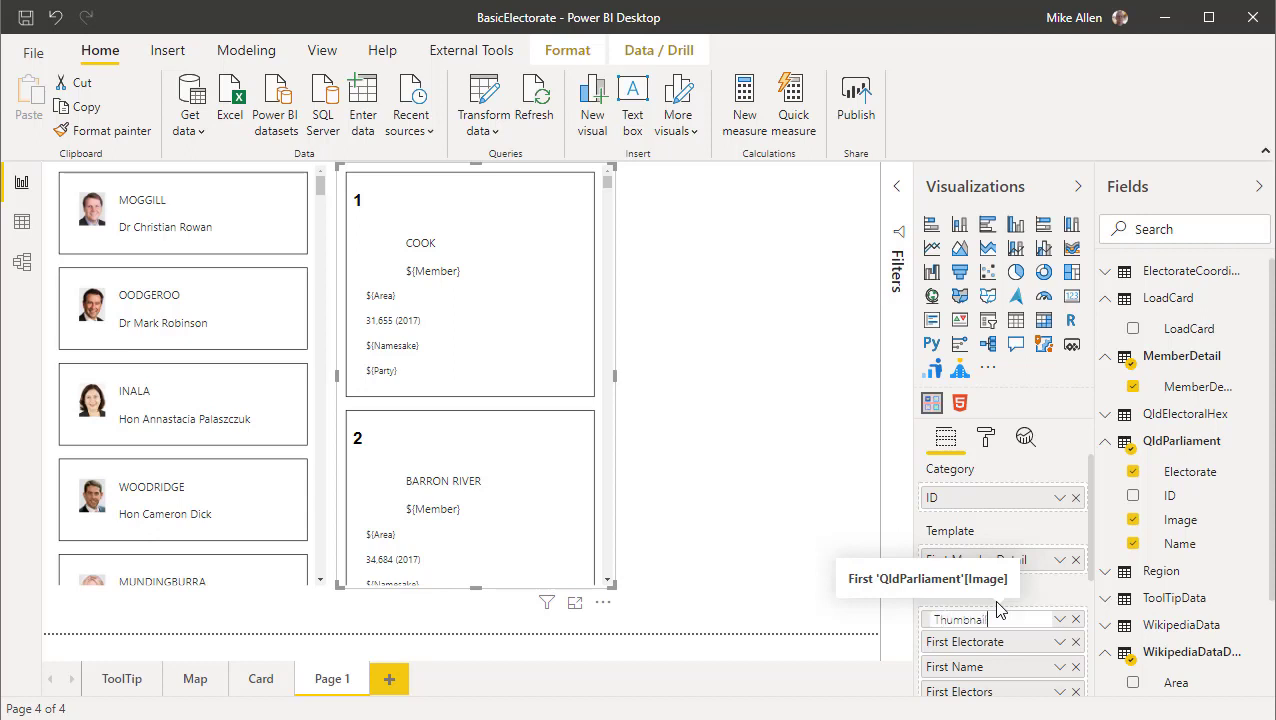
{"action": "left_click_drag", "start_coordinate": [1033, 622], "coordinate": [1040, 645]}
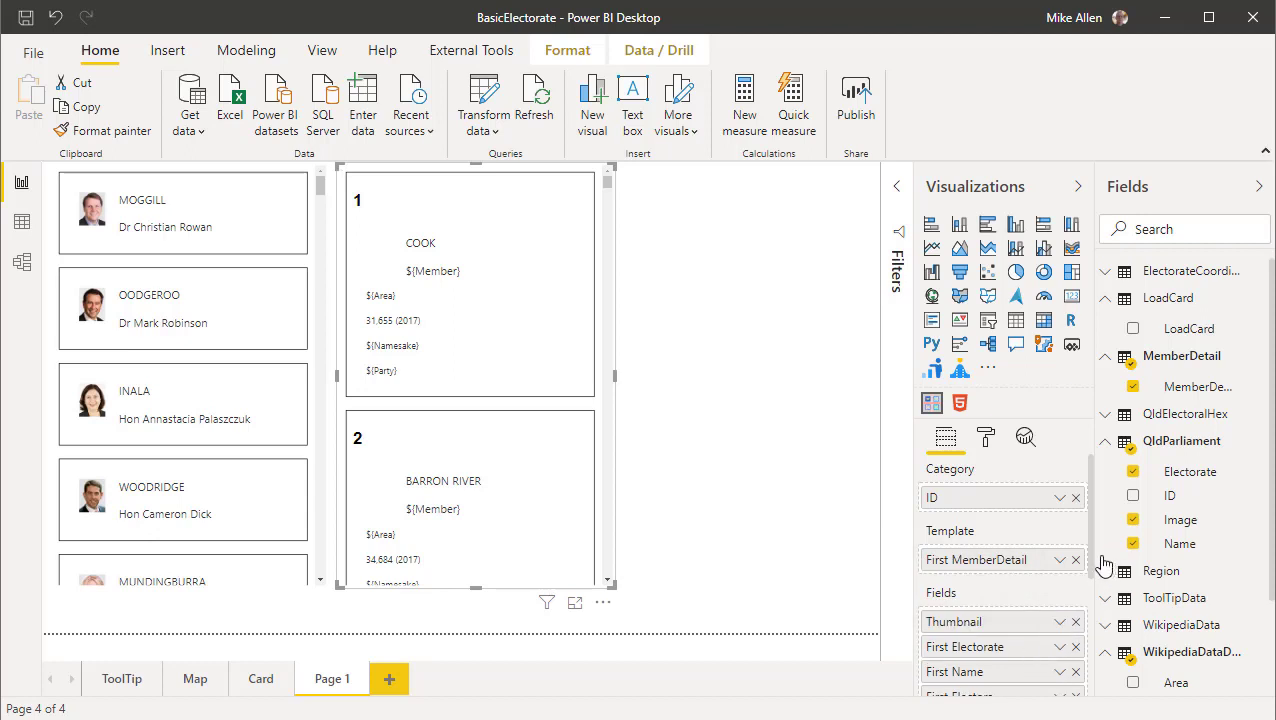
Add WikipediaDataDetail's Namesake and Party to the detail card visual's Fields.
{"action": "left_click_drag", "start_coordinate": [1091, 557], "coordinate": [1092, 587]}
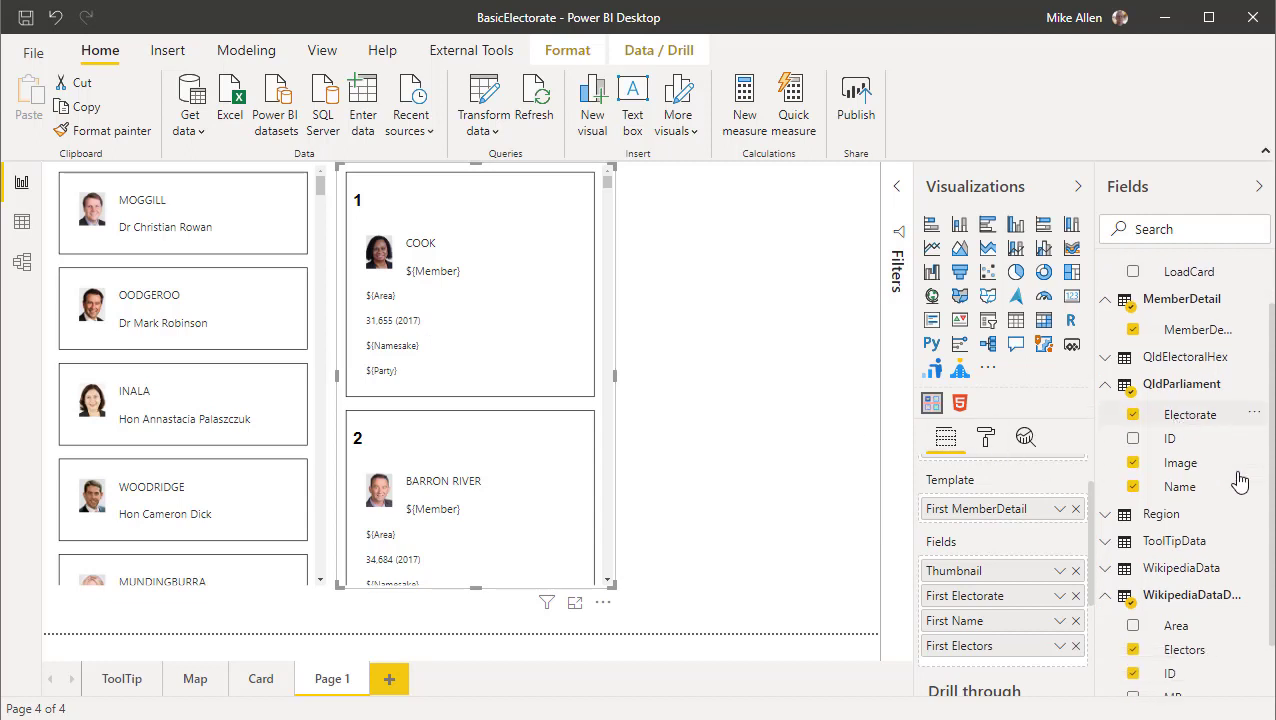
{"action": "scroll", "coordinate": [1200, 480], "scroll_direction": "down", "scroll_amount": 2}
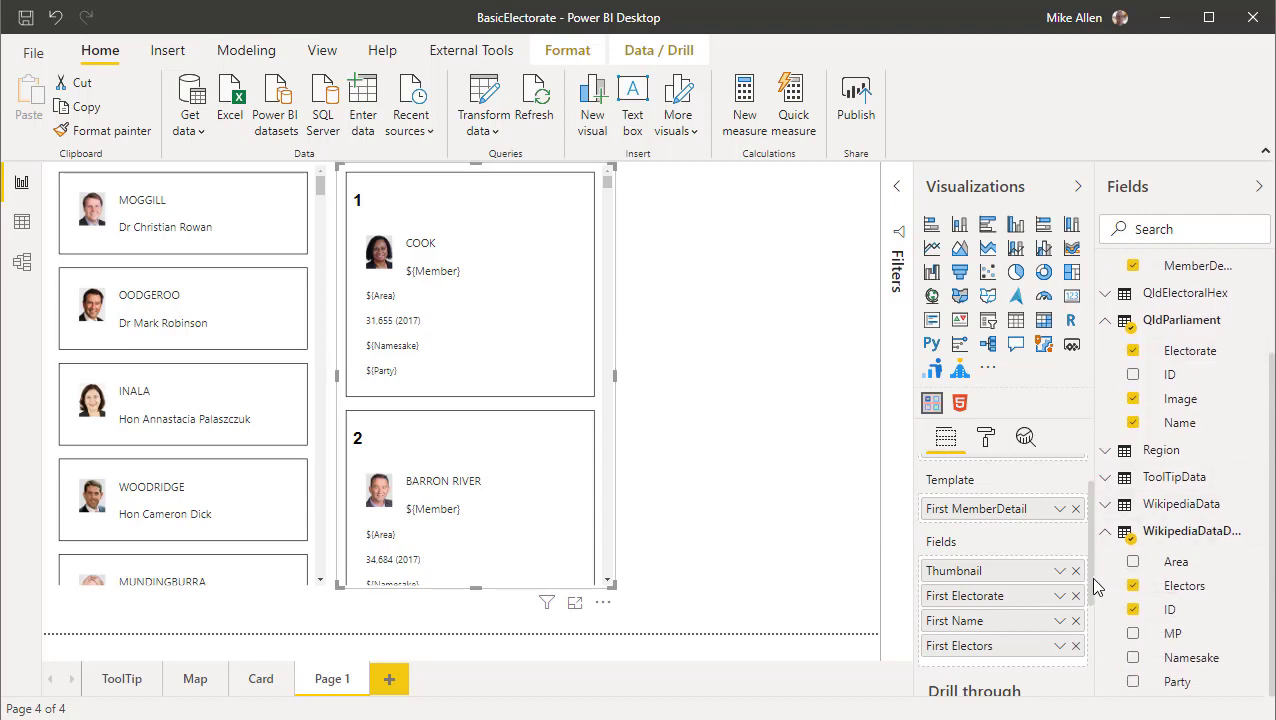
{"action": "scroll", "coordinate": [1092, 580], "scroll_direction": "down", "scroll_amount": 2}
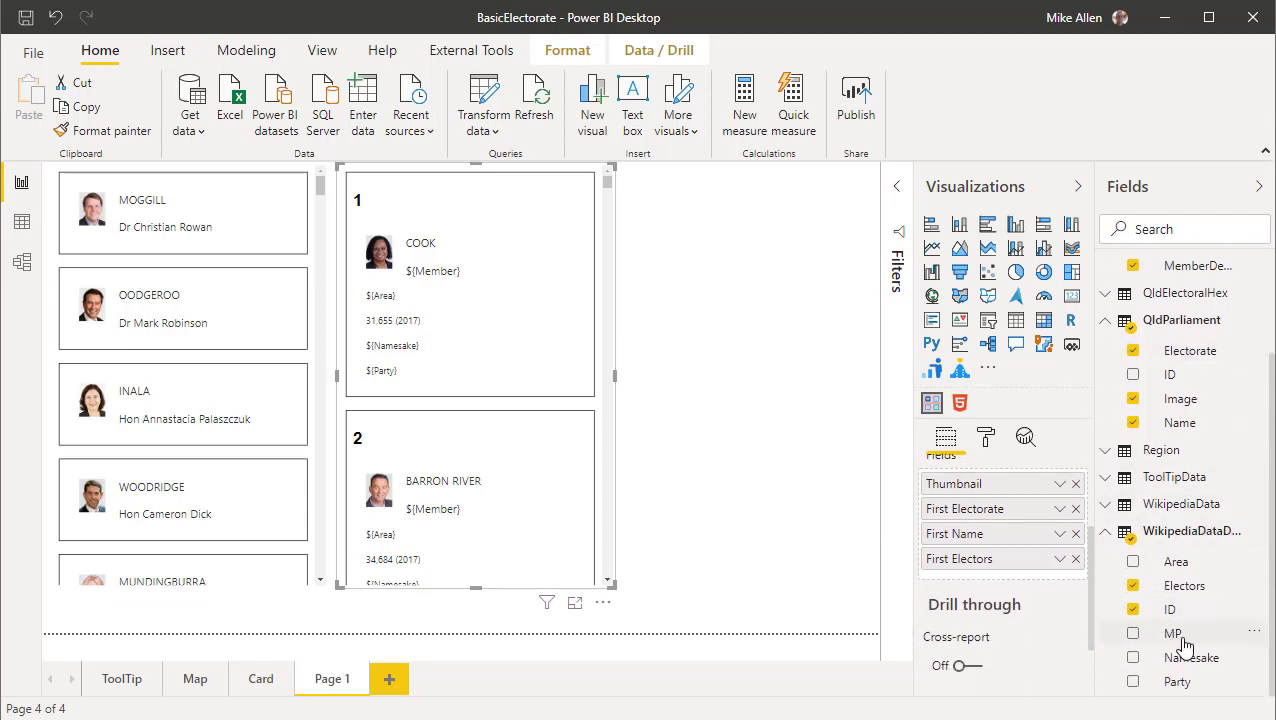
{"action": "left_click_drag", "start_coordinate": [1195, 663], "coordinate": [1022, 591]}
{"action": "left_click_drag", "start_coordinate": [1172, 681], "coordinate": [1010, 608]}
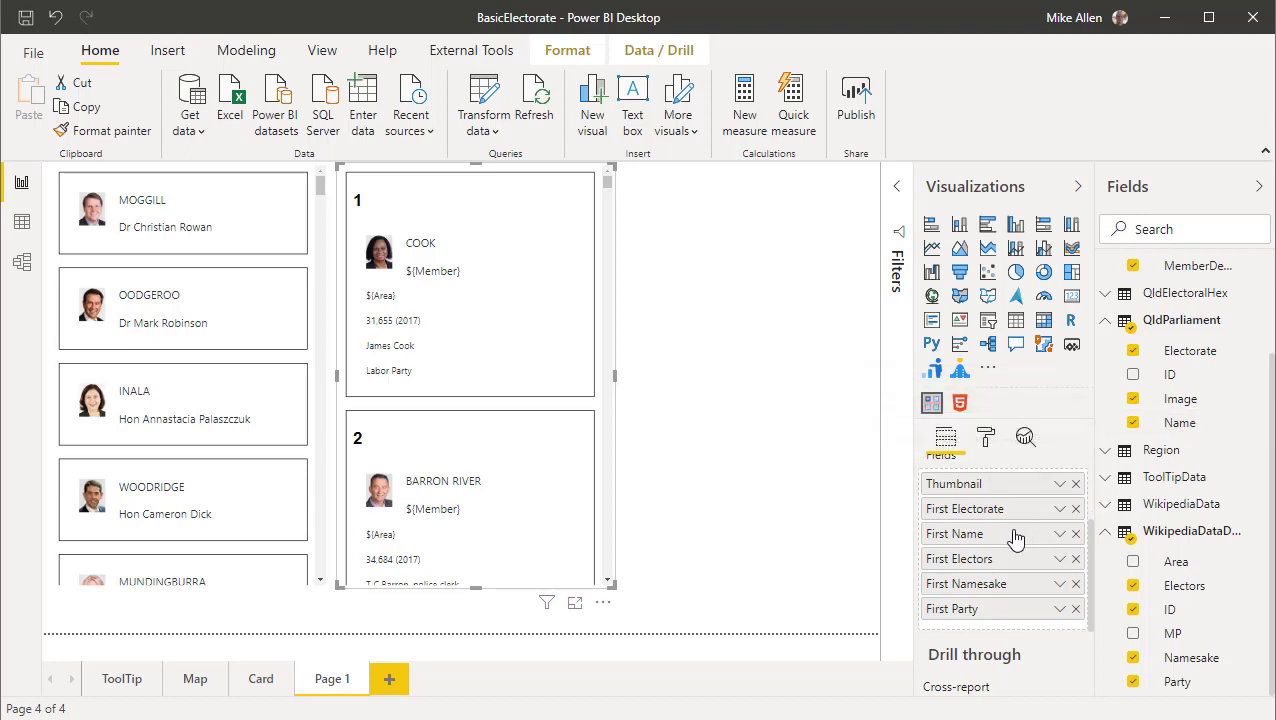
Rename the detail card visual's First Name field as Member and add WikipediaDataDetail's Area to its Fields.
{"action": "right_click", "coordinate": [972, 538]}
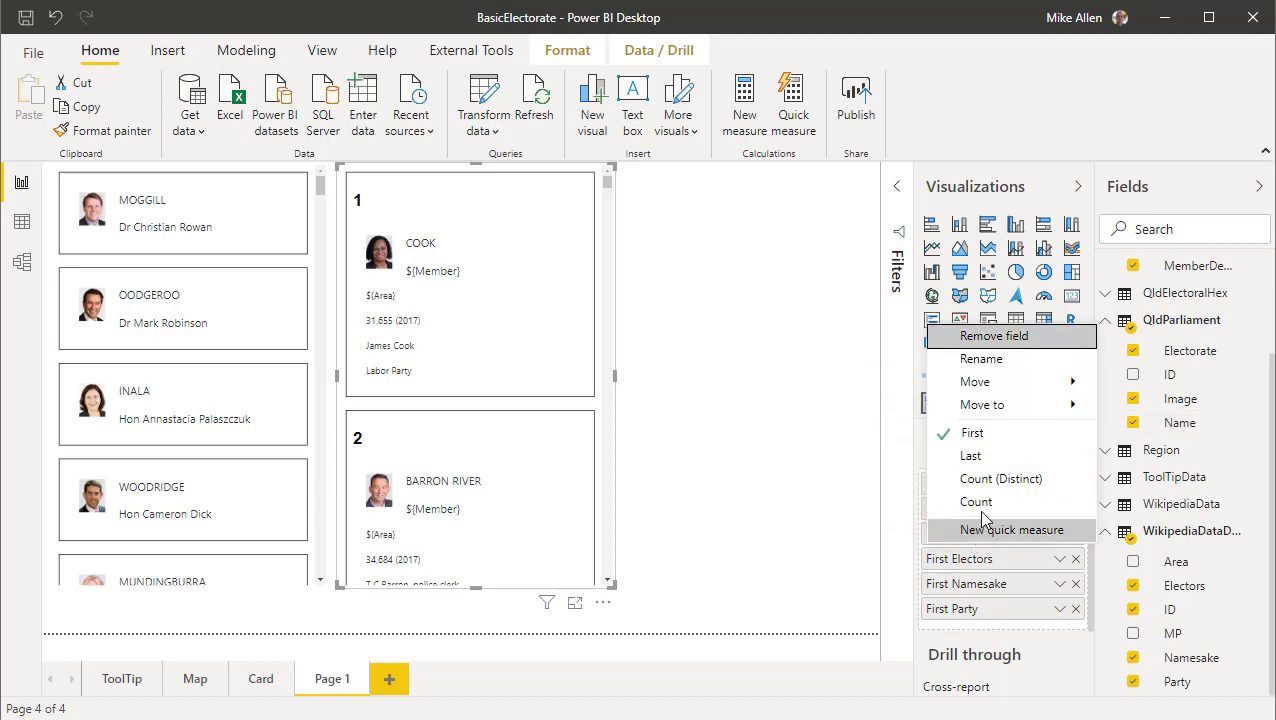
{"action": "left_click", "coordinate": [980, 360]}
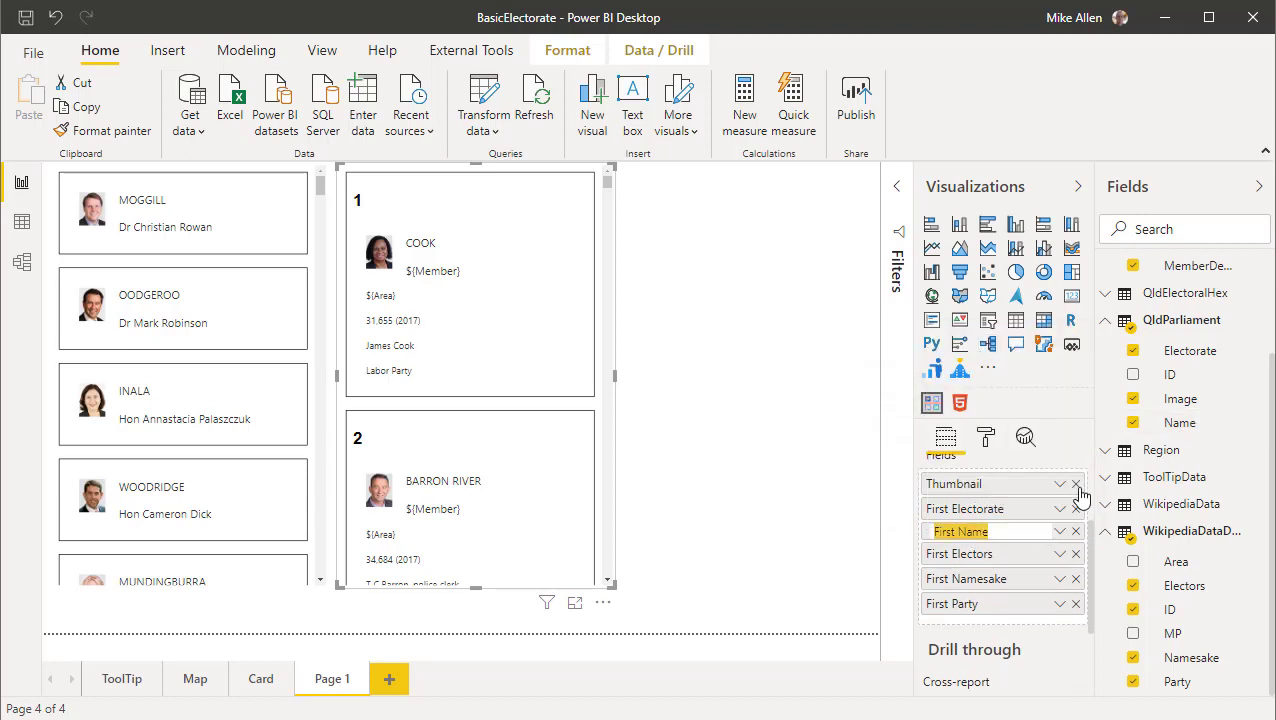
{"action": "type", "text": "Mem"}
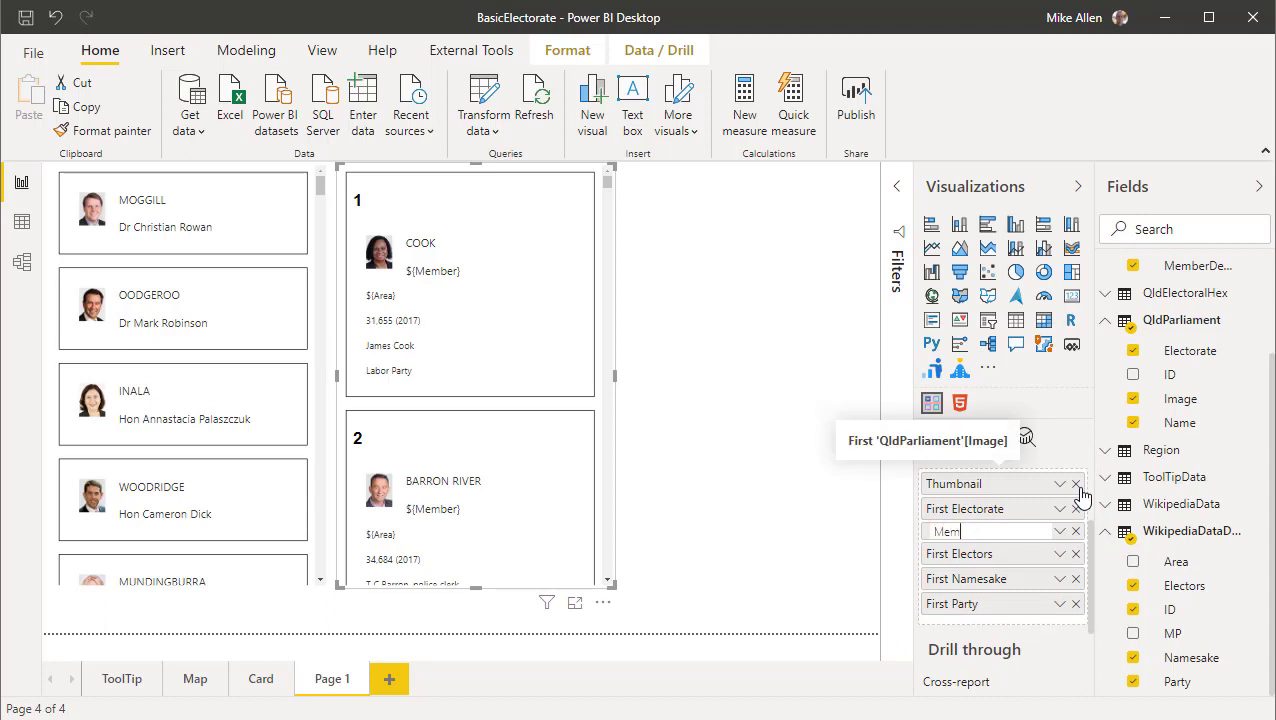
{"action": "type", "text": "ber"}
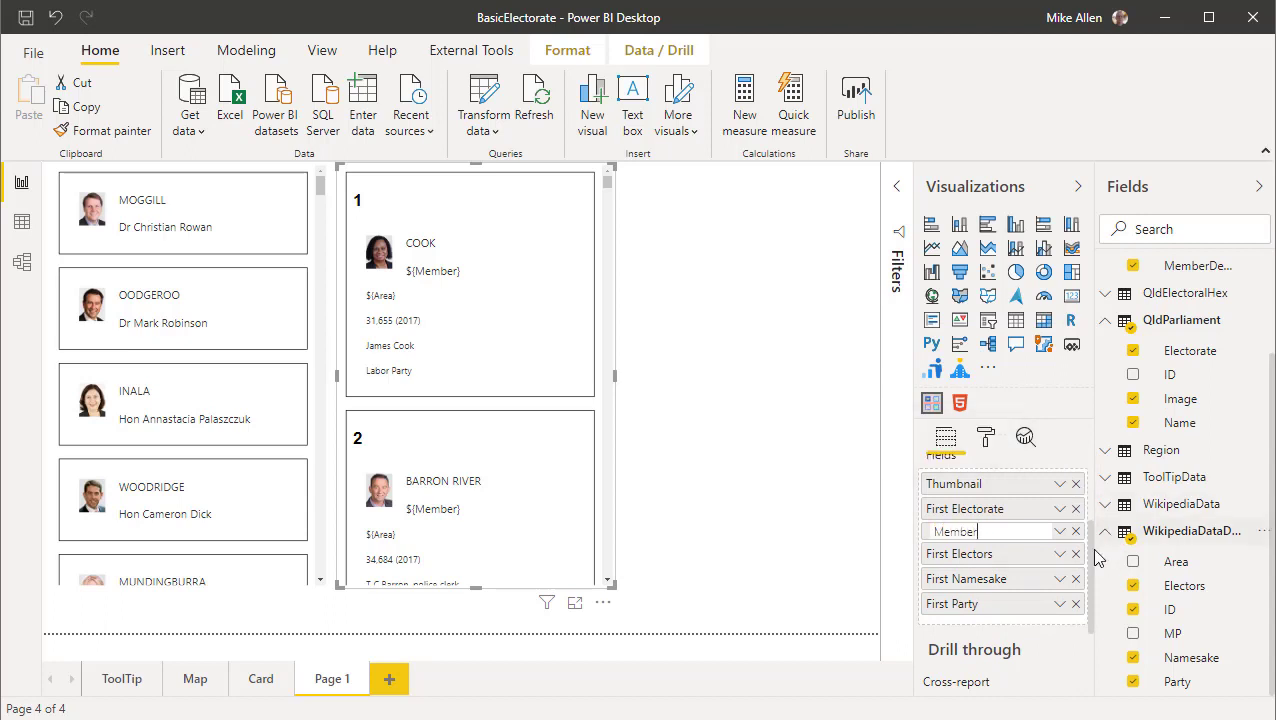
{"action": "key", "text": "Return"}
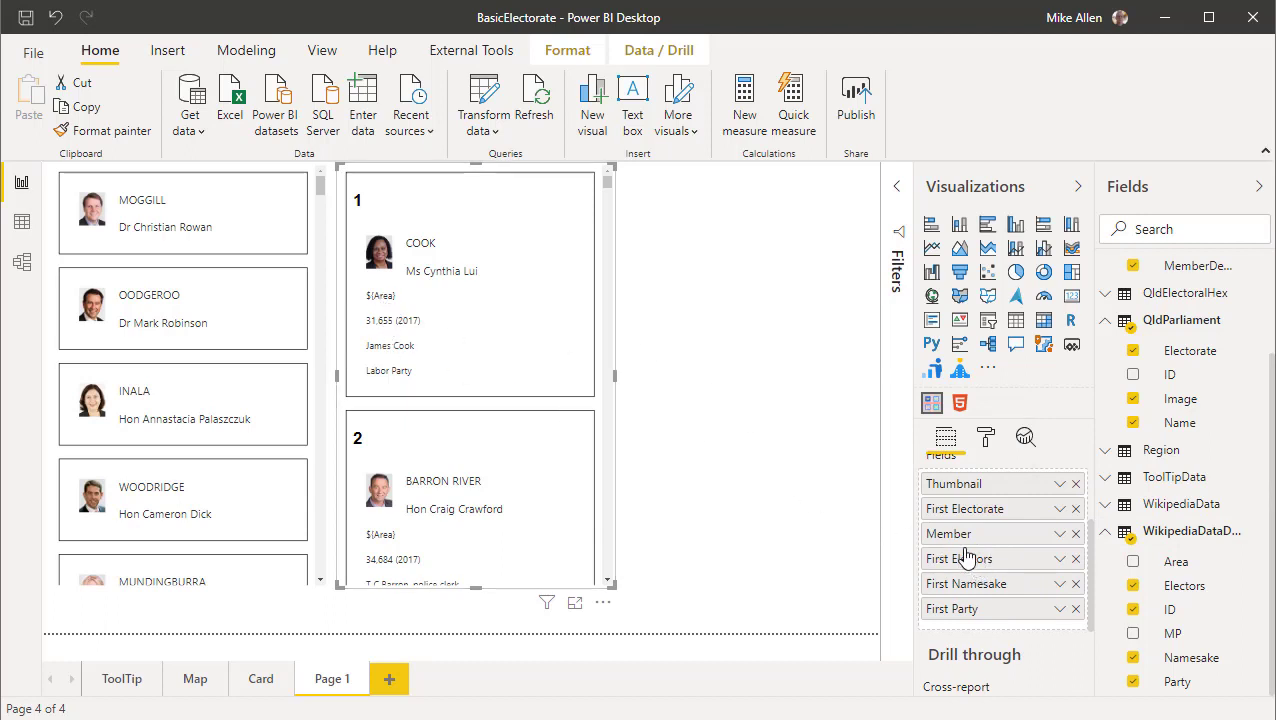
{"action": "left_click_drag", "start_coordinate": [1185, 563], "coordinate": [984, 626]}
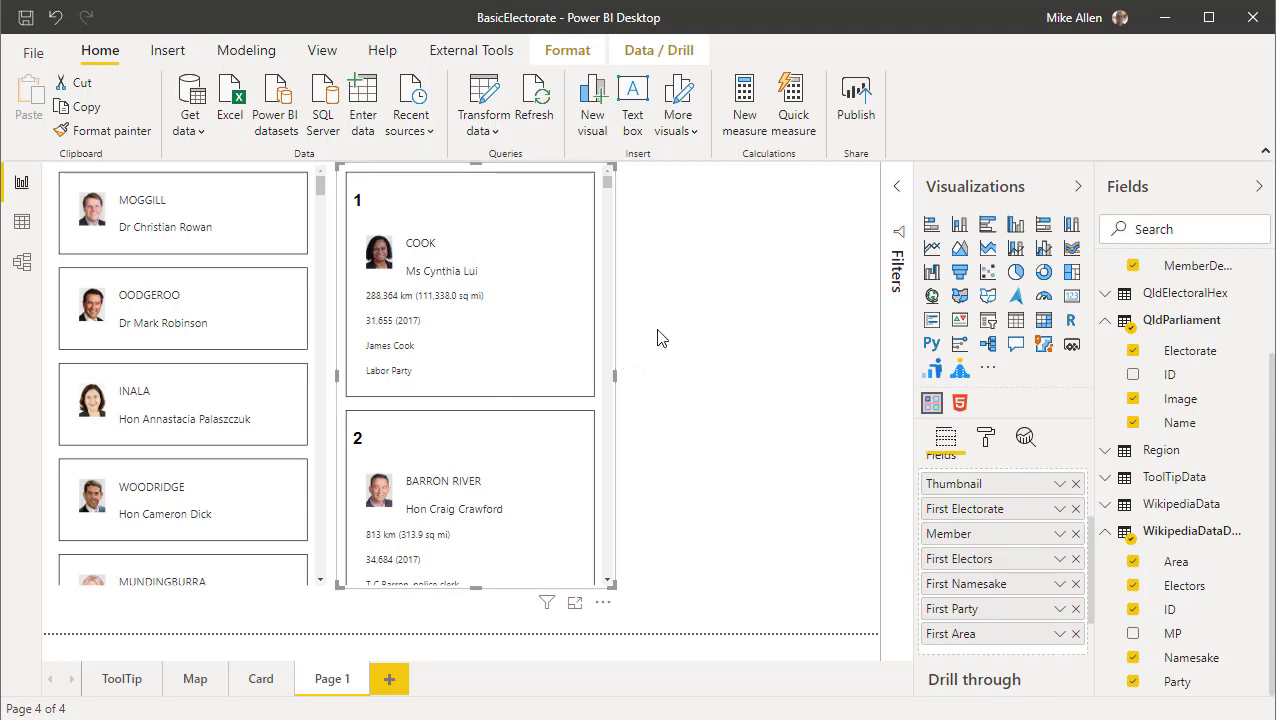
Filter the detail card to the Inala member and lower the visual's upper edge so it fits a single card.
{"action": "left_click", "coordinate": [197, 401]}
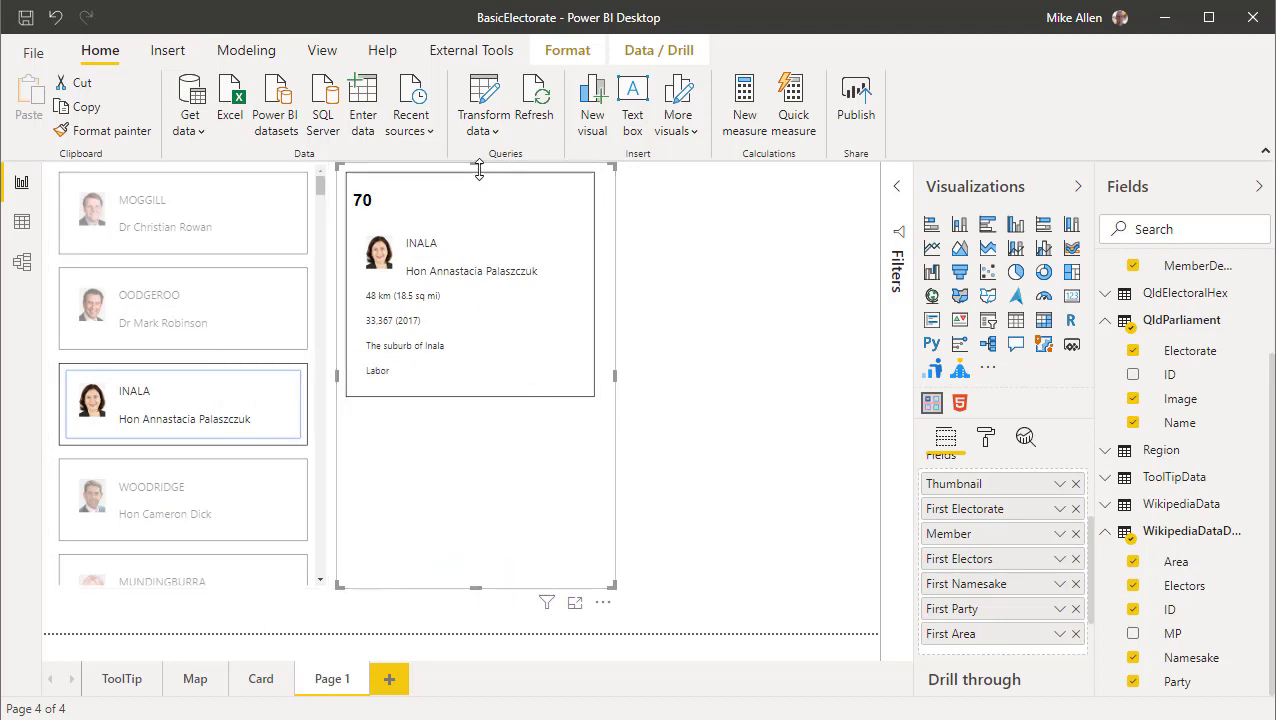
{"action": "left_click_drag", "start_coordinate": [476, 165], "coordinate": [481, 347]}
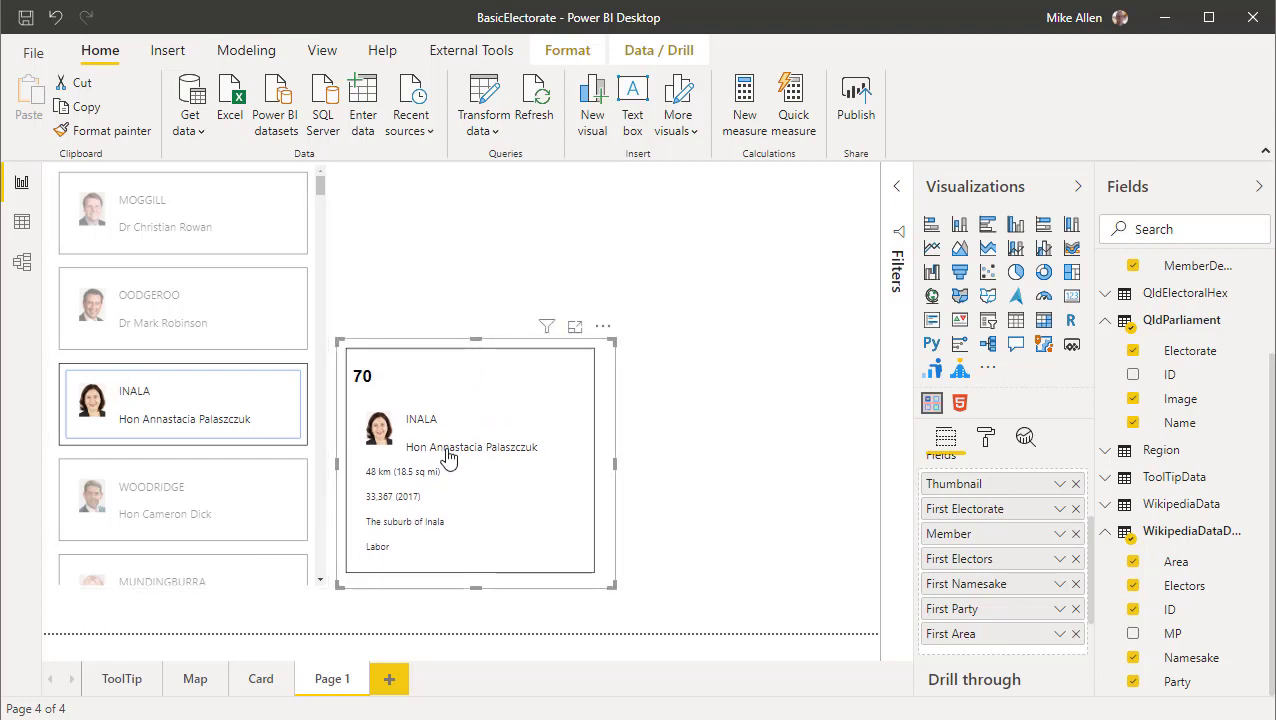
Select the Oodgeroo, Woodridge and Inala entries in the member list to check how the detail card responds, finishing on Oodgeroo.
{"action": "left_click_drag", "start_coordinate": [1091, 564], "coordinate": [1100, 500]}
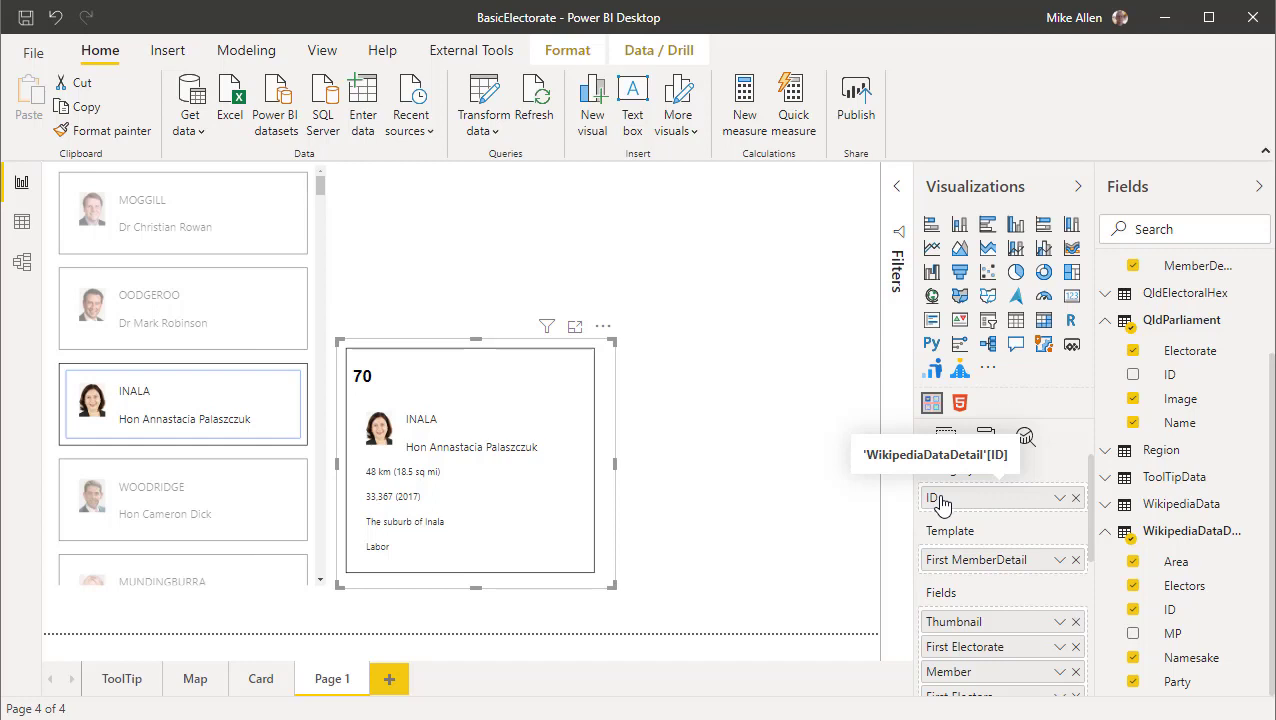
{"action": "left_click", "coordinate": [166, 315]}
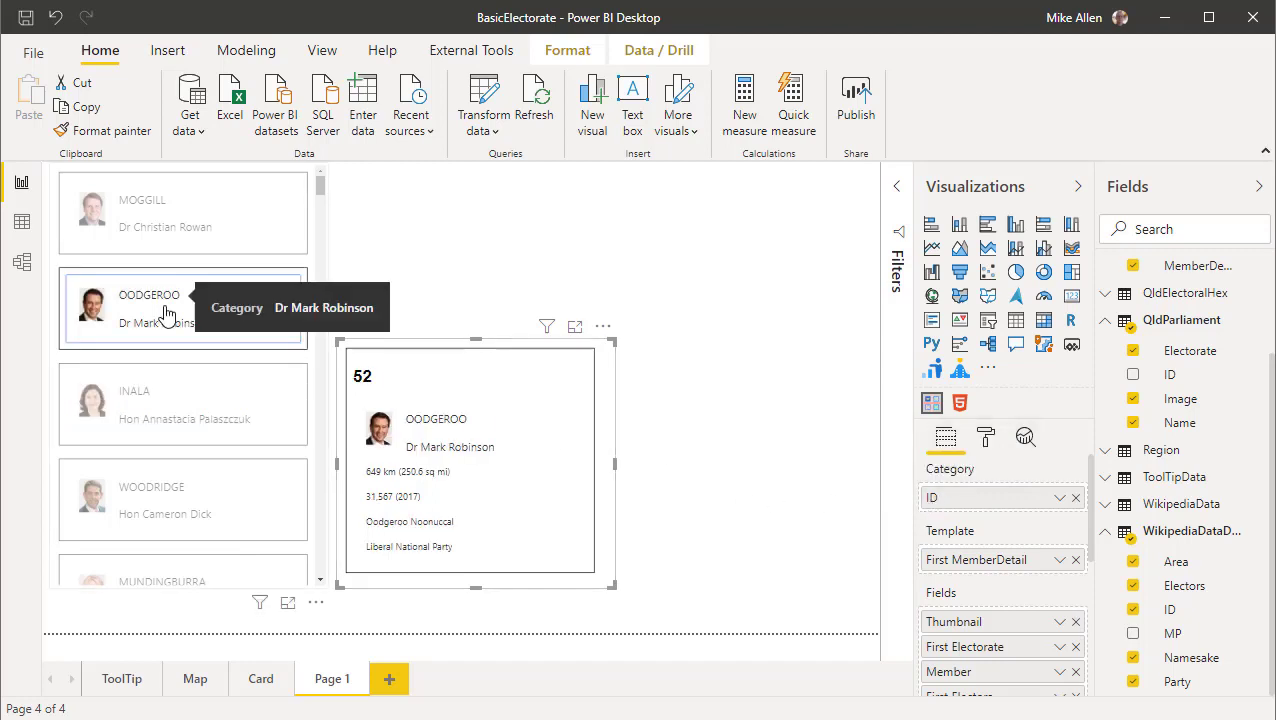
{"action": "left_click", "coordinate": [160, 489]}
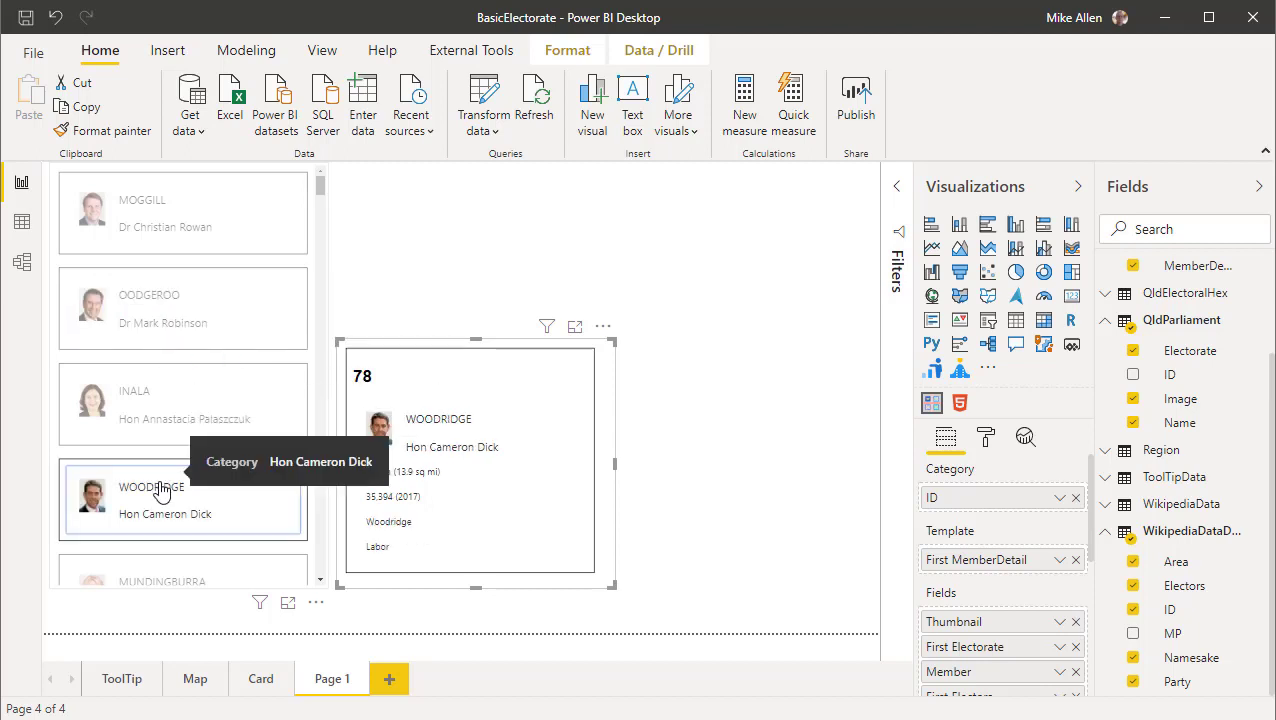
{"action": "left_click", "coordinate": [162, 410]}
{"action": "left_click", "coordinate": [162, 410]}
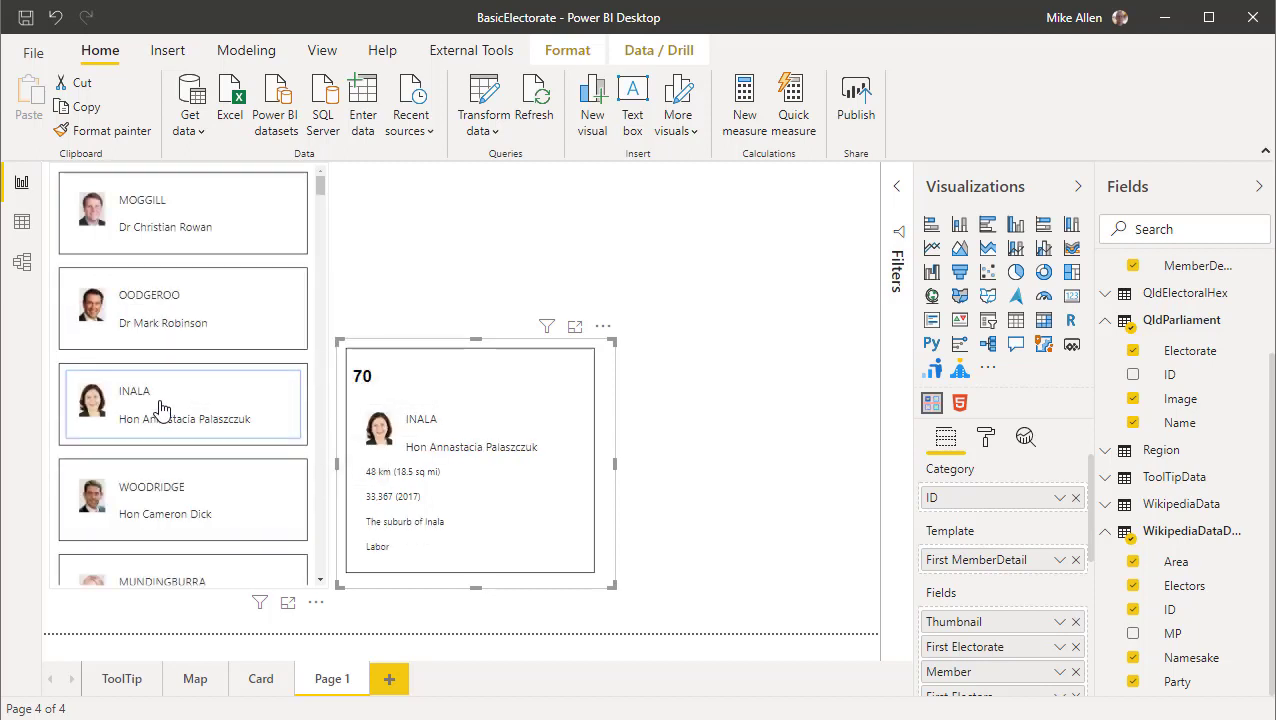
{"action": "left_click", "coordinate": [152, 512]}
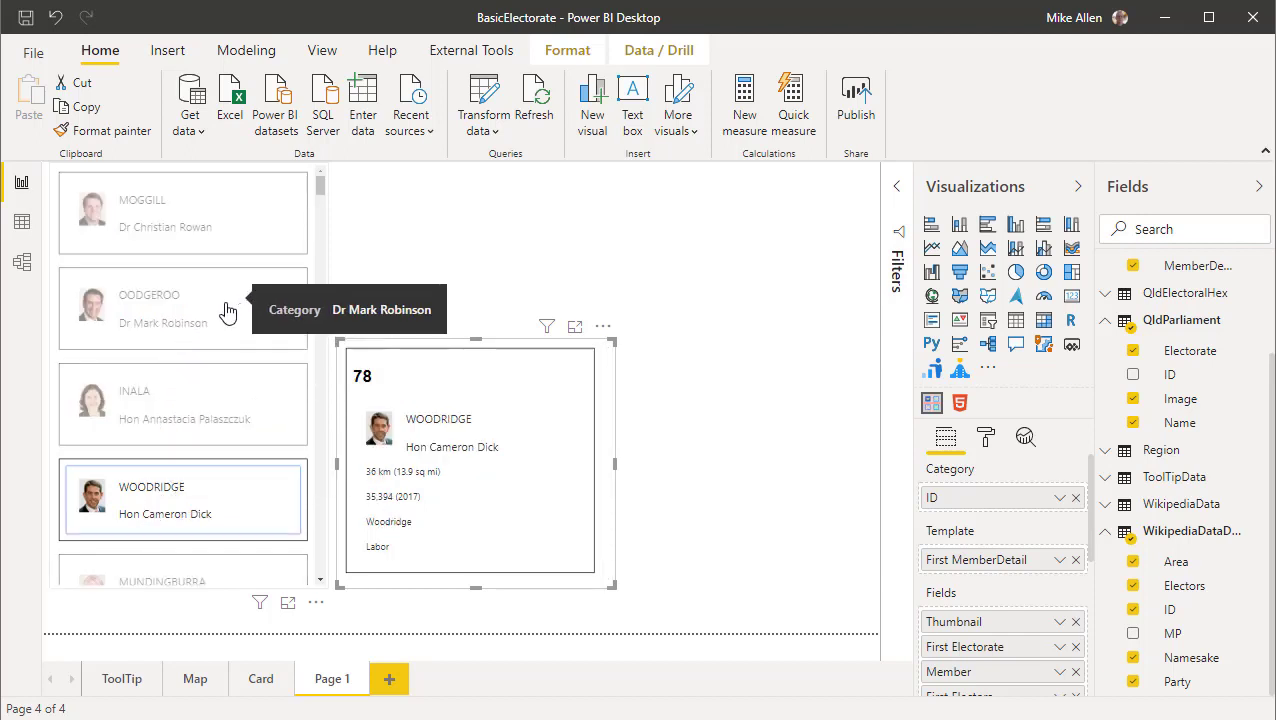
{"action": "left_click", "coordinate": [175, 423]}
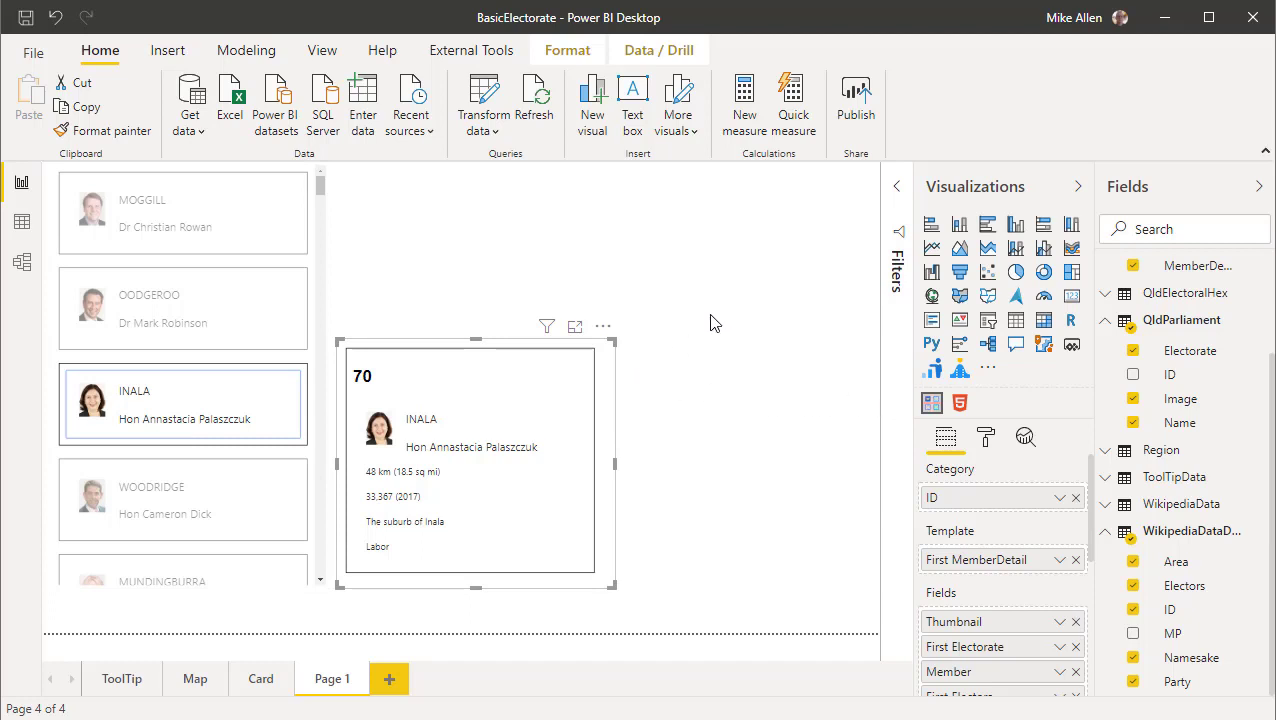
{"action": "left_click", "coordinate": [157, 306]}
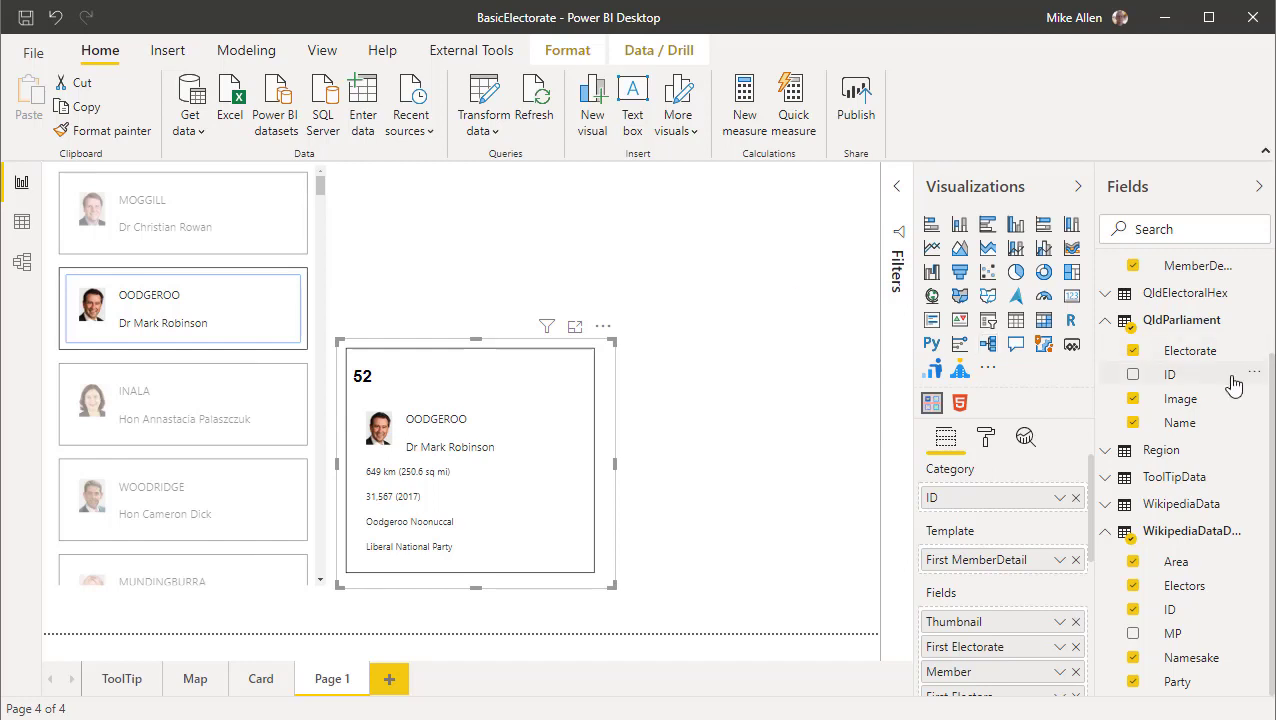
Switch to MemberDetail.json in Visual Studio Code, widen the code editor beside the card preview, and prefix the ${Area} text with "Area: ".
{"action": "scroll", "coordinate": [1272, 420], "scroll_direction": "up", "scroll_amount": 2}
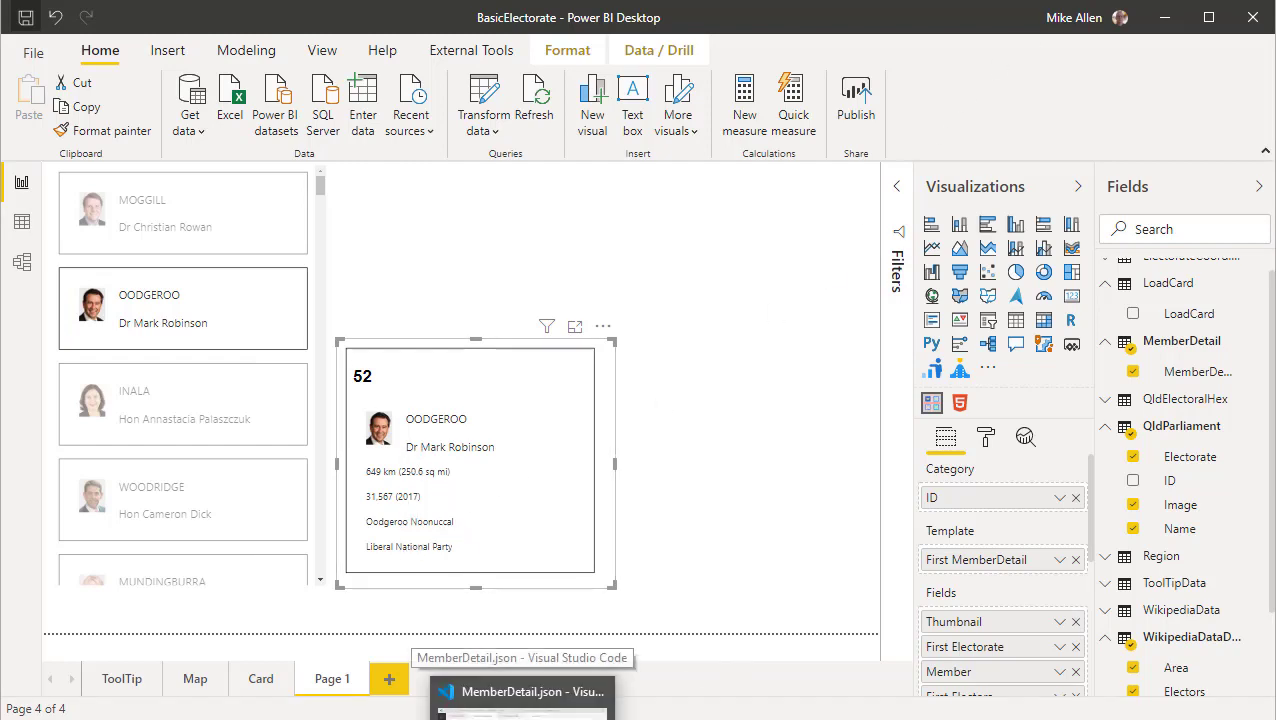
{"action": "left_click", "coordinate": [510, 700]}
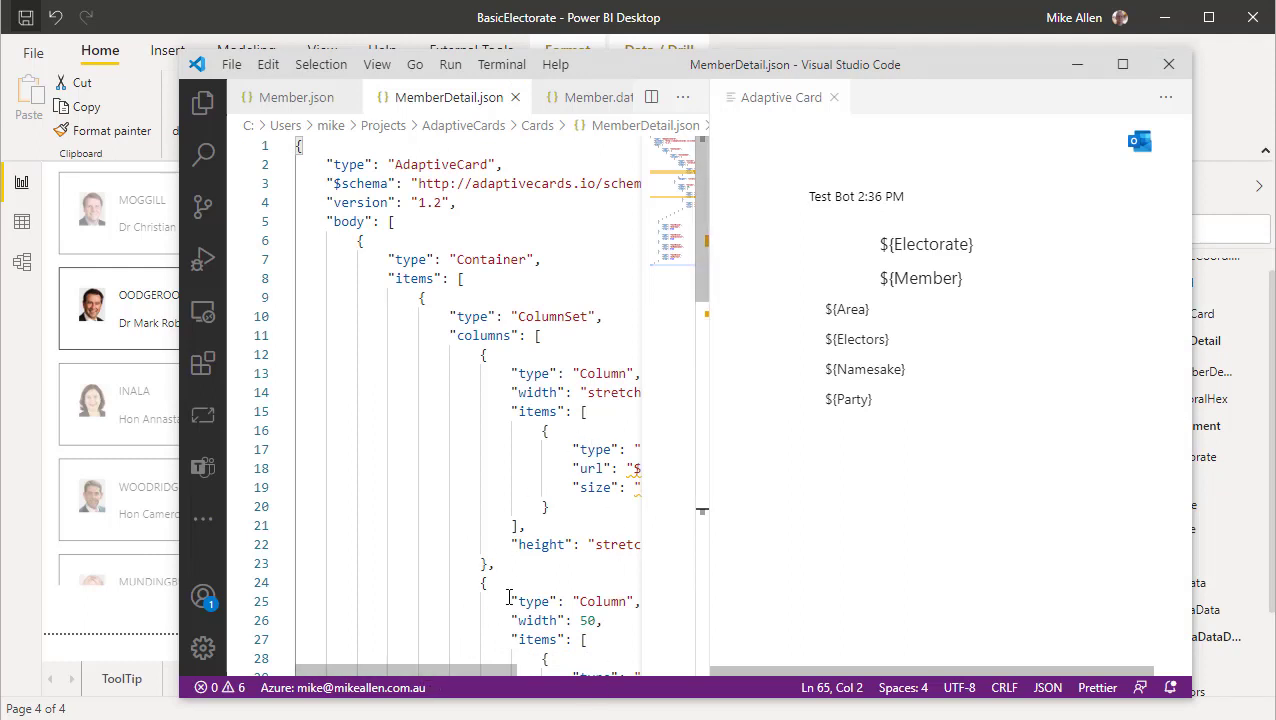
{"action": "scroll", "coordinate": [507, 588], "scroll_direction": "down", "scroll_amount": 4}
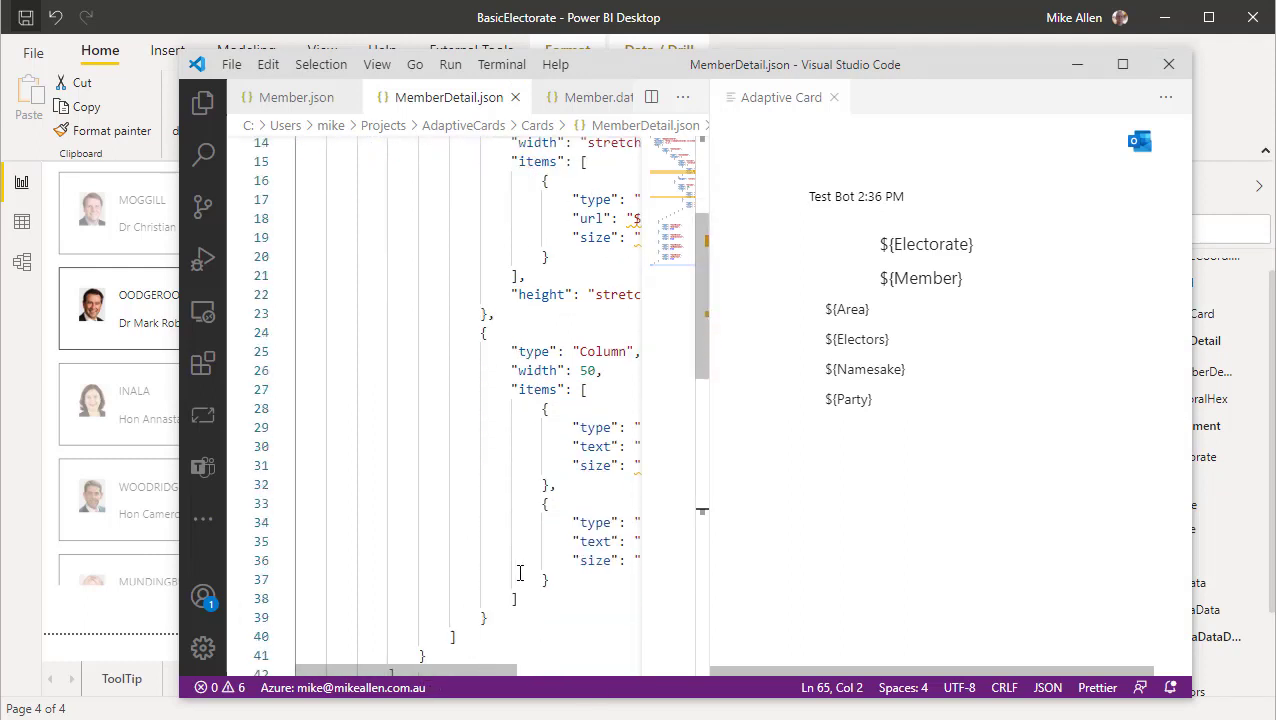
{"action": "left_click_drag", "start_coordinate": [706, 492], "coordinate": [867, 505]}
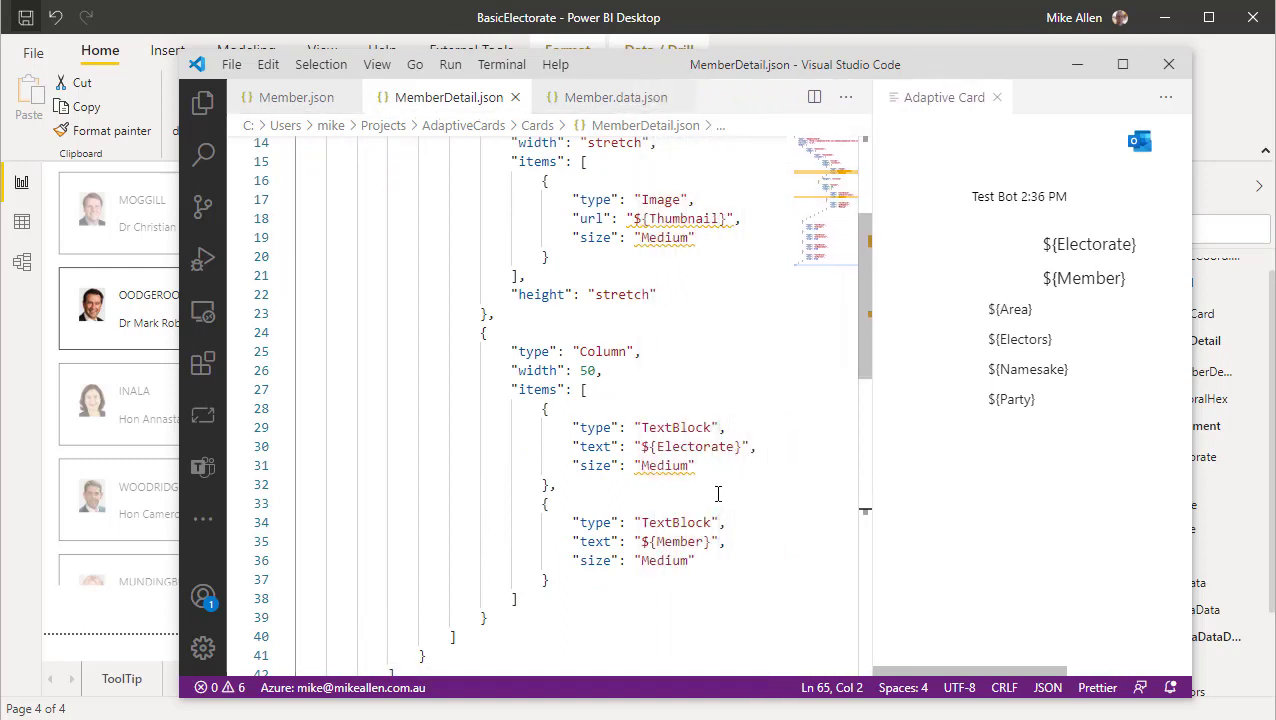
{"action": "scroll", "coordinate": [609, 476], "scroll_direction": "down", "scroll_amount": 4}
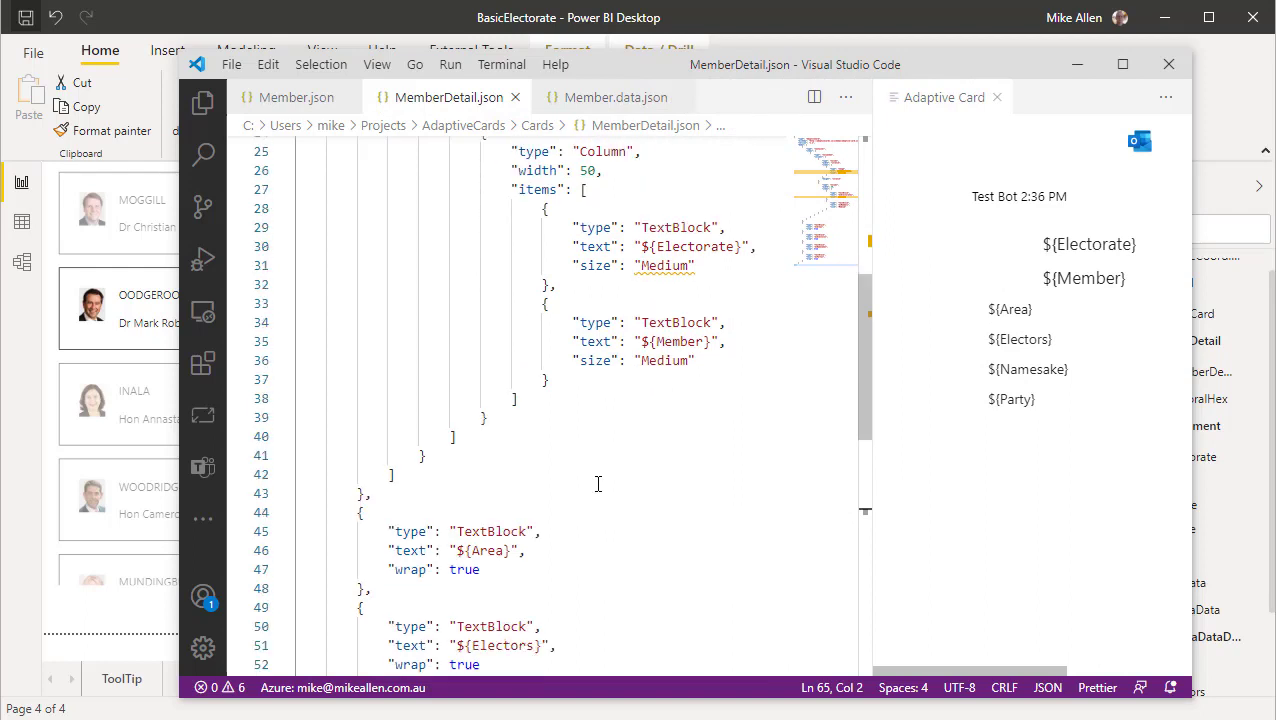
{"action": "left_click", "coordinate": [458, 508]}
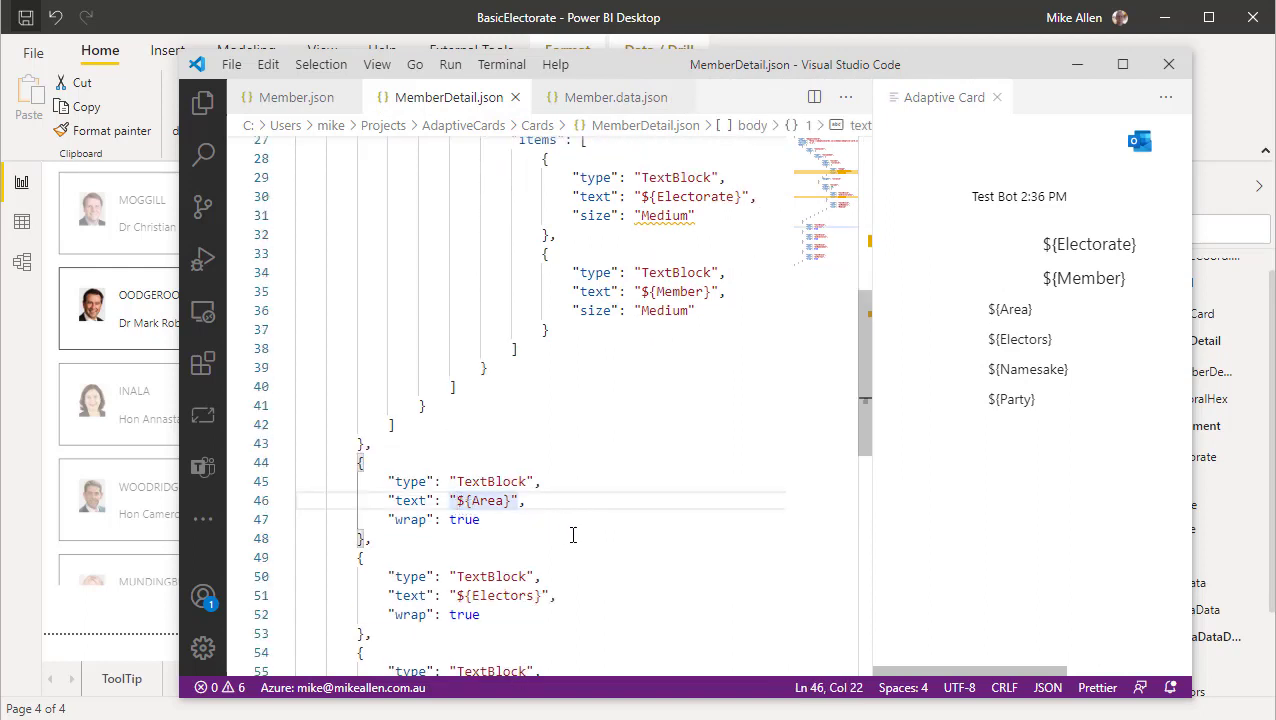
{"action": "type", "text": "Area"}
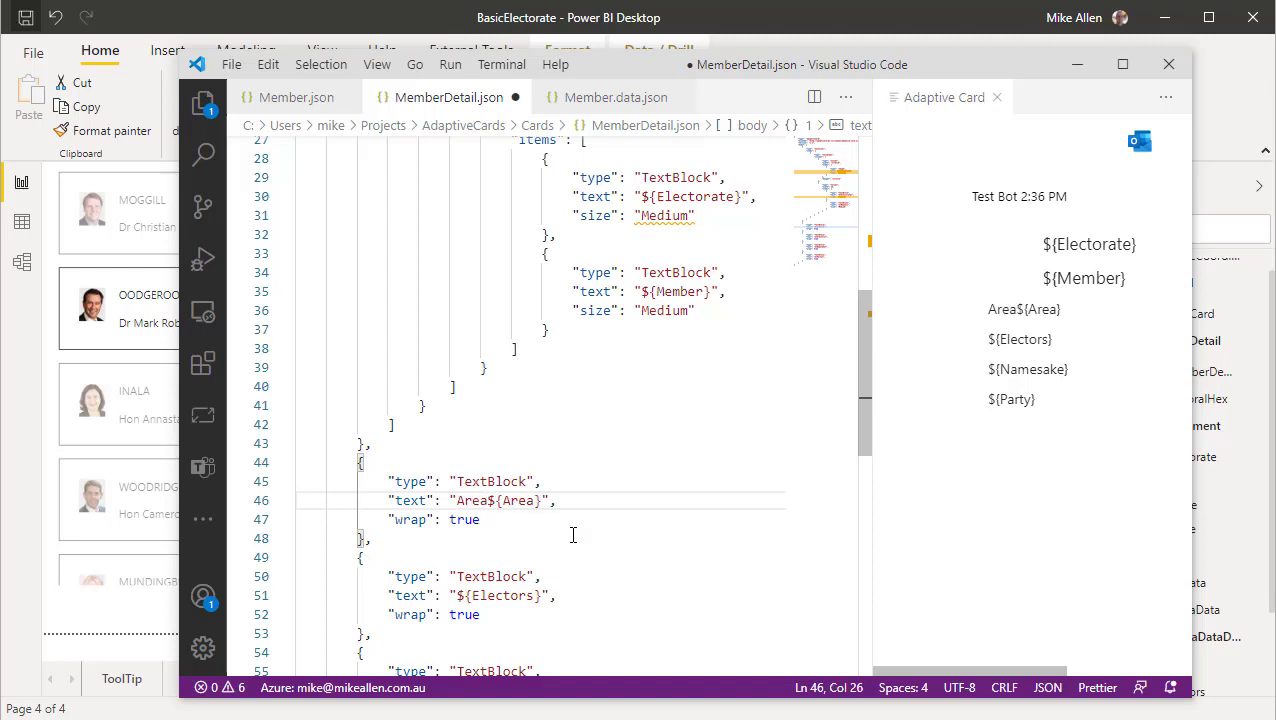
{"action": "type", "text": ":"}
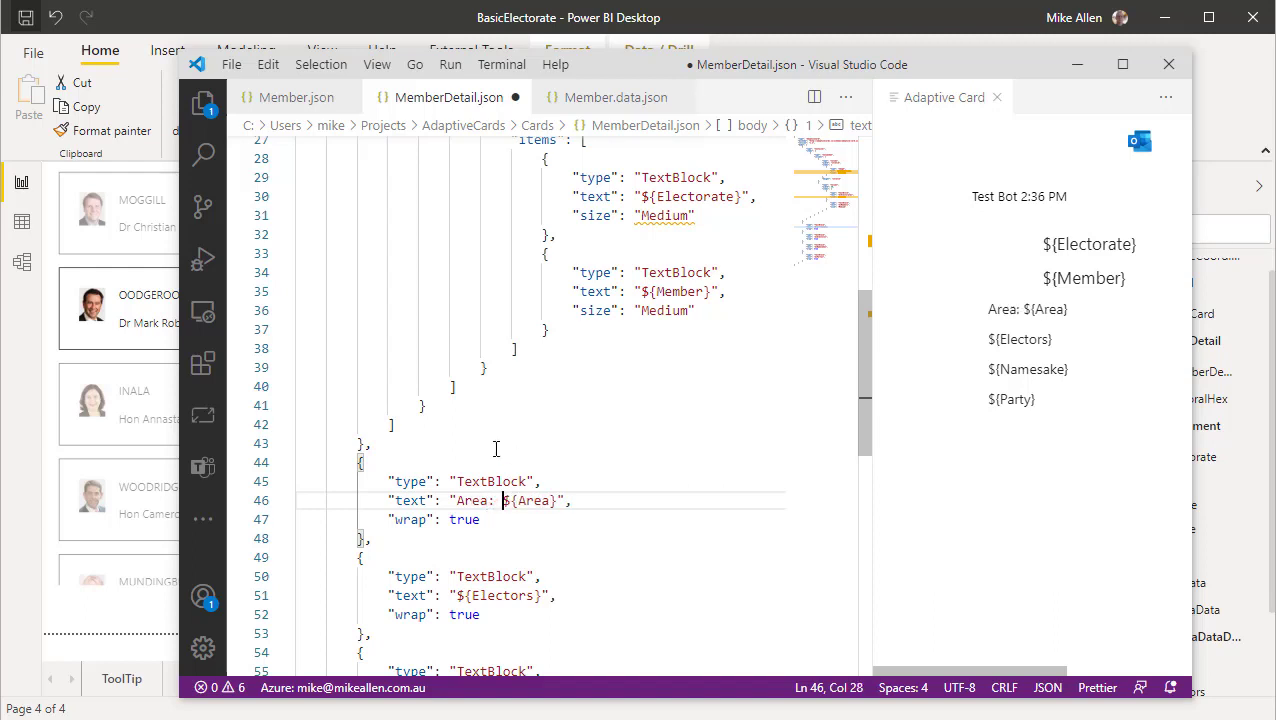
Prefix the ${Electors} text block's value with the label "Electors: " in MemberDetail.json.
{"action": "left_click", "coordinate": [458, 595]}
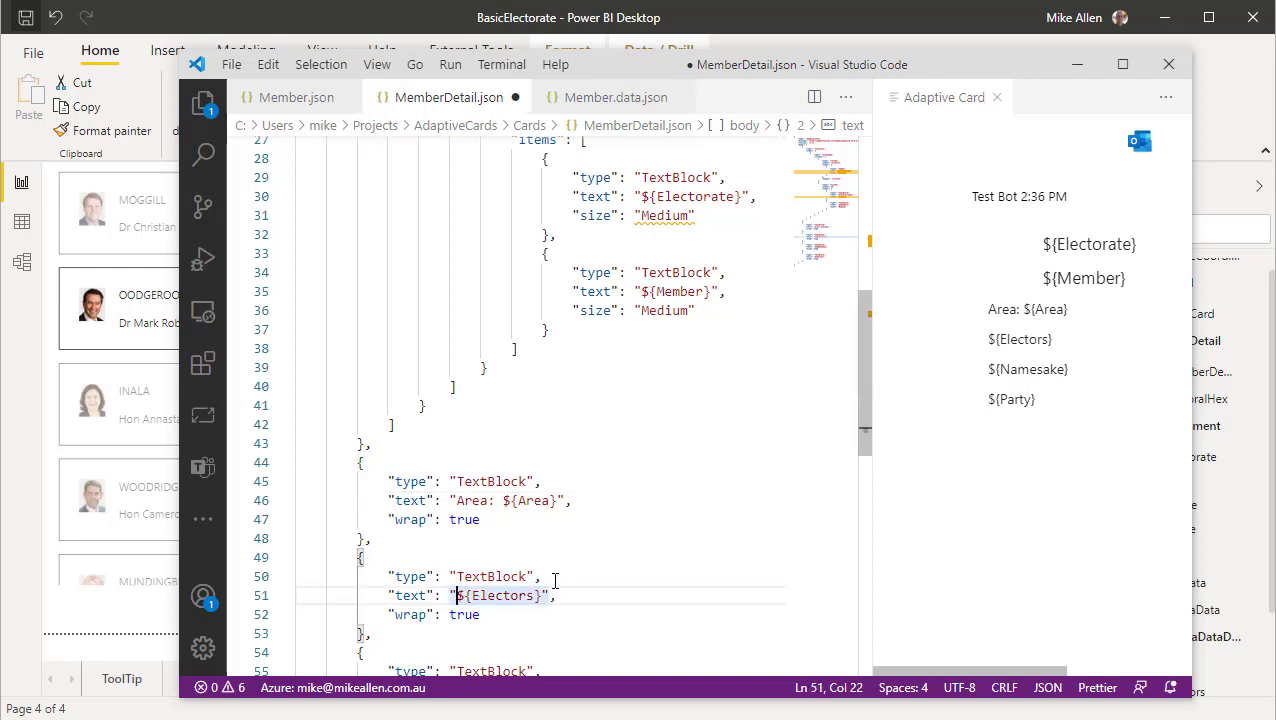
{"action": "type", "text": "Electo"}
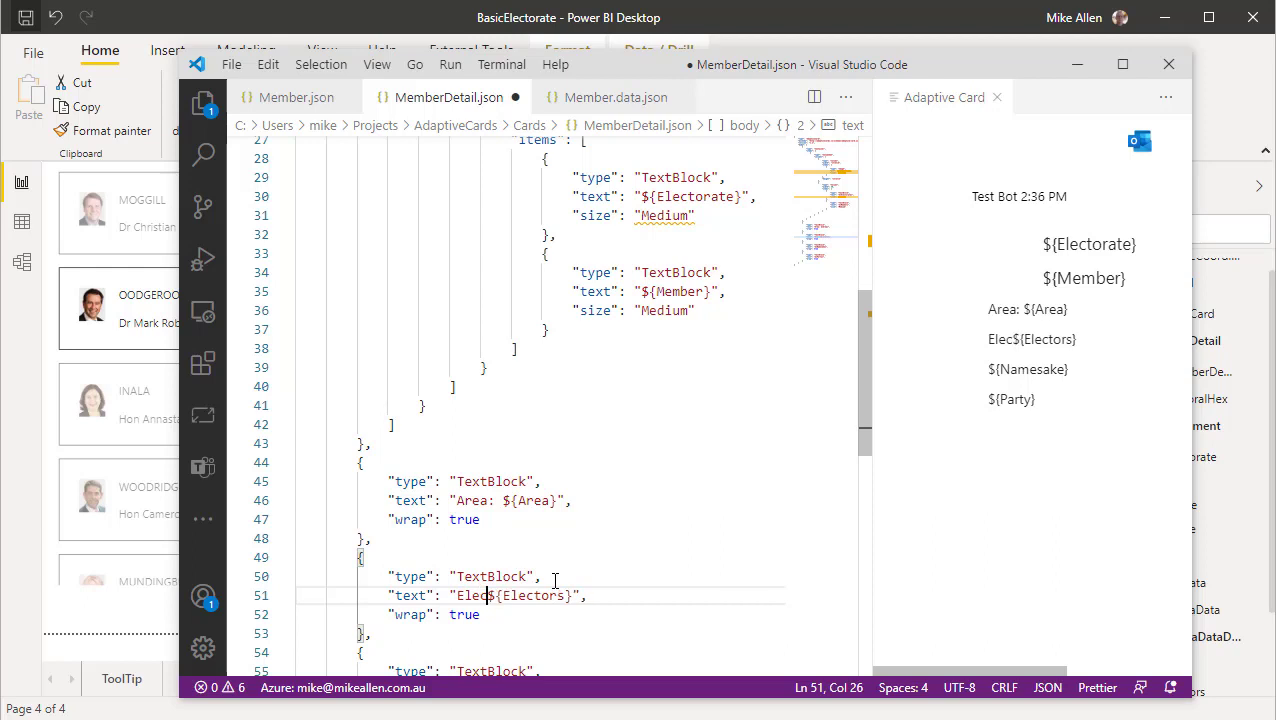
{"action": "type", "text": "rs"}
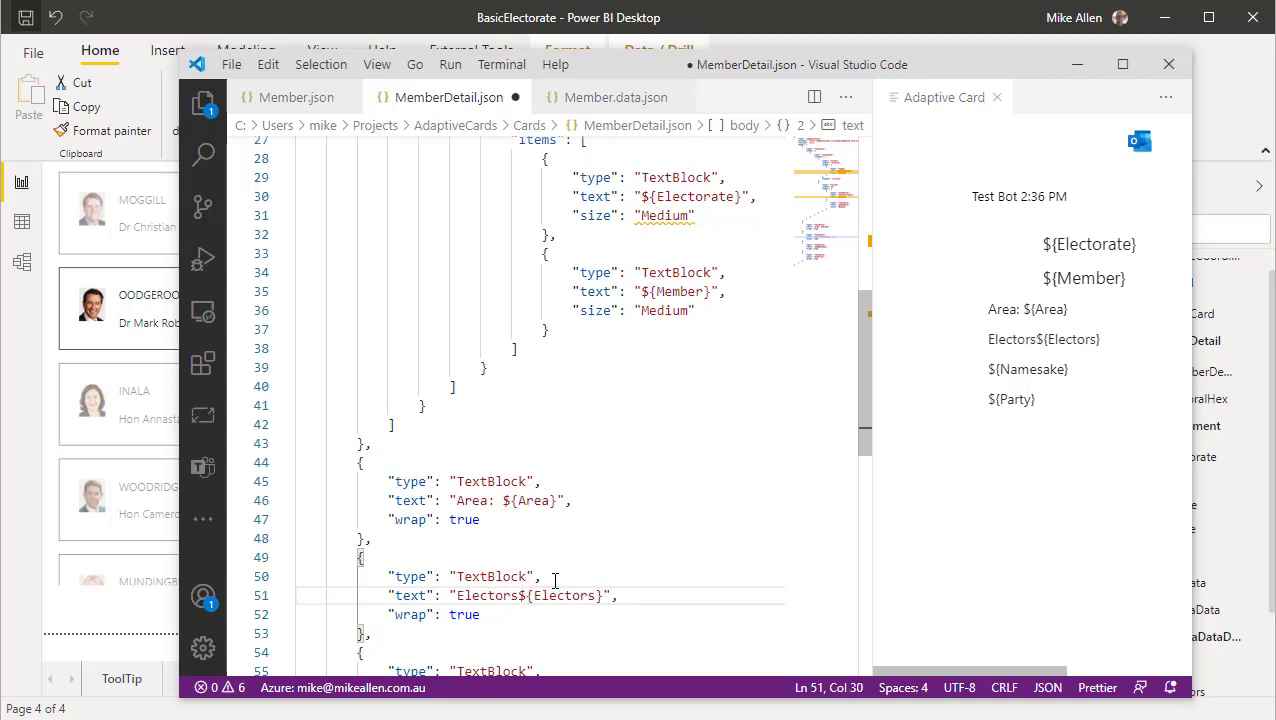
{"action": "type", "text": " \""}
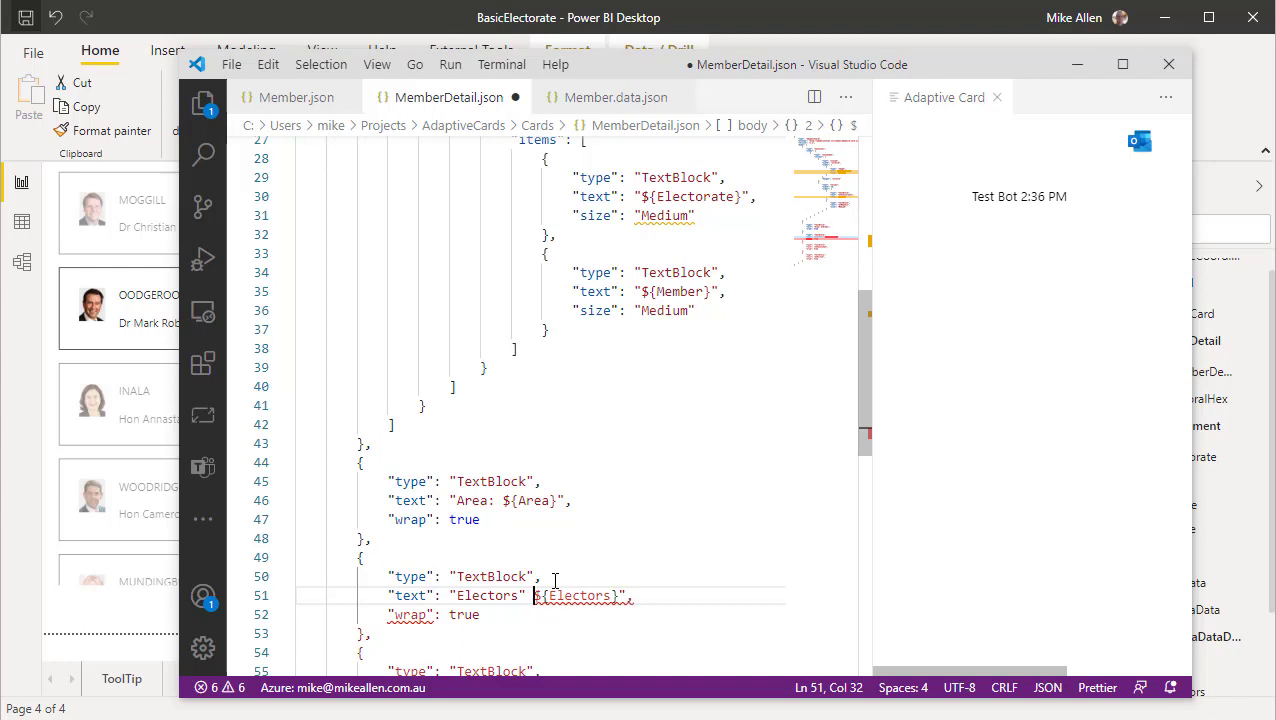
{"action": "key", "text": "BackSpace"}
{"action": "key", "text": "BackSpace"}
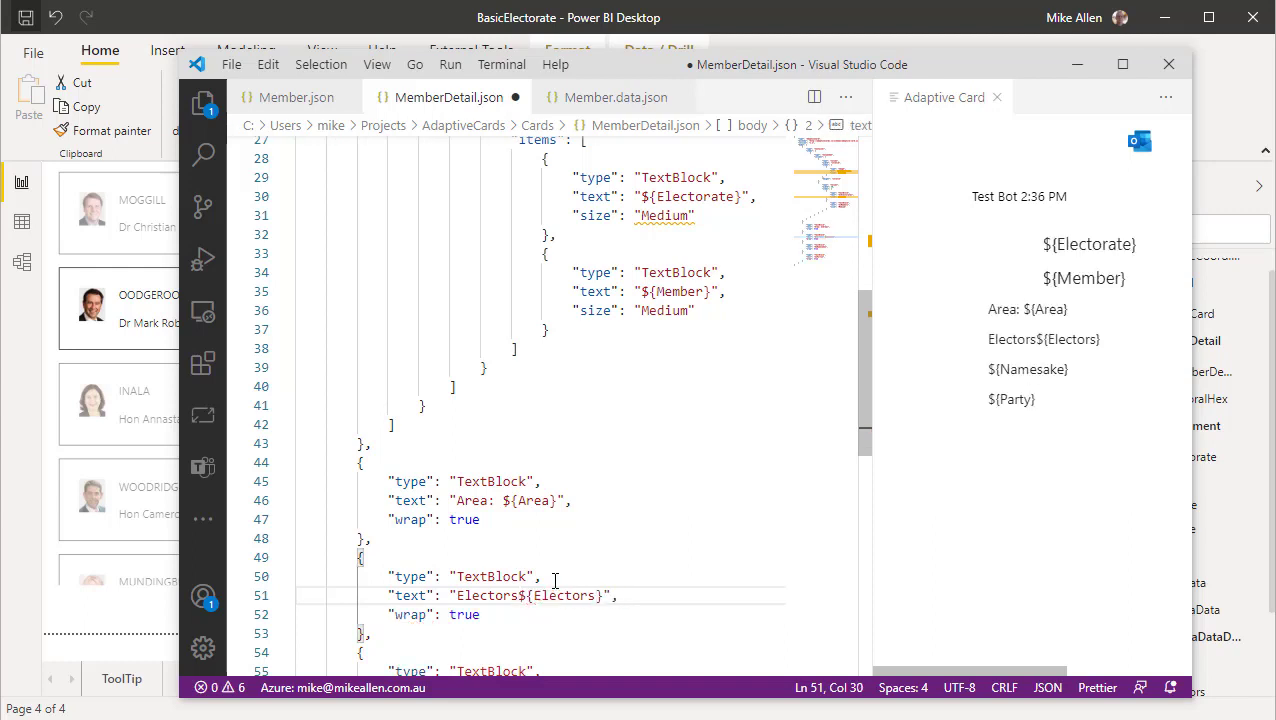
{"action": "type", "text": ":"}
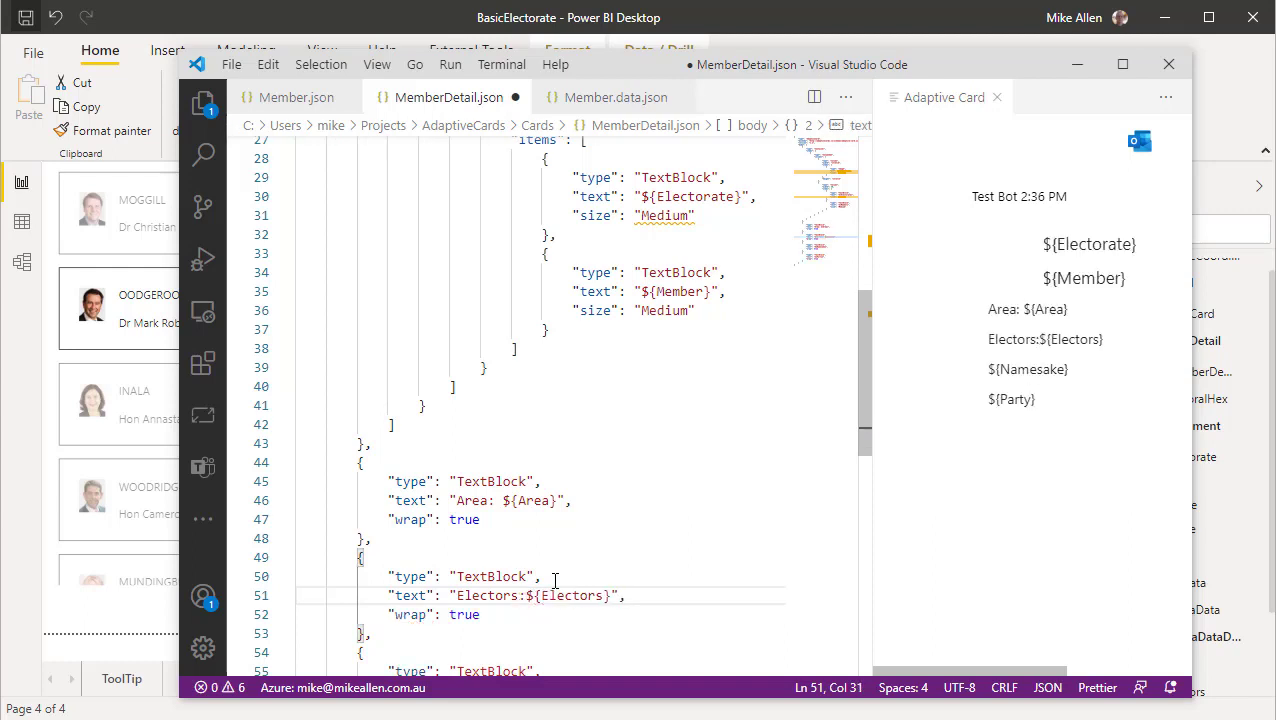
Prefix the ${Namesake} text block's value with the label "Namesake: " in MemberDetail.json.
{"action": "scroll", "coordinate": [555, 580], "scroll_direction": "down", "scroll_amount": 2}
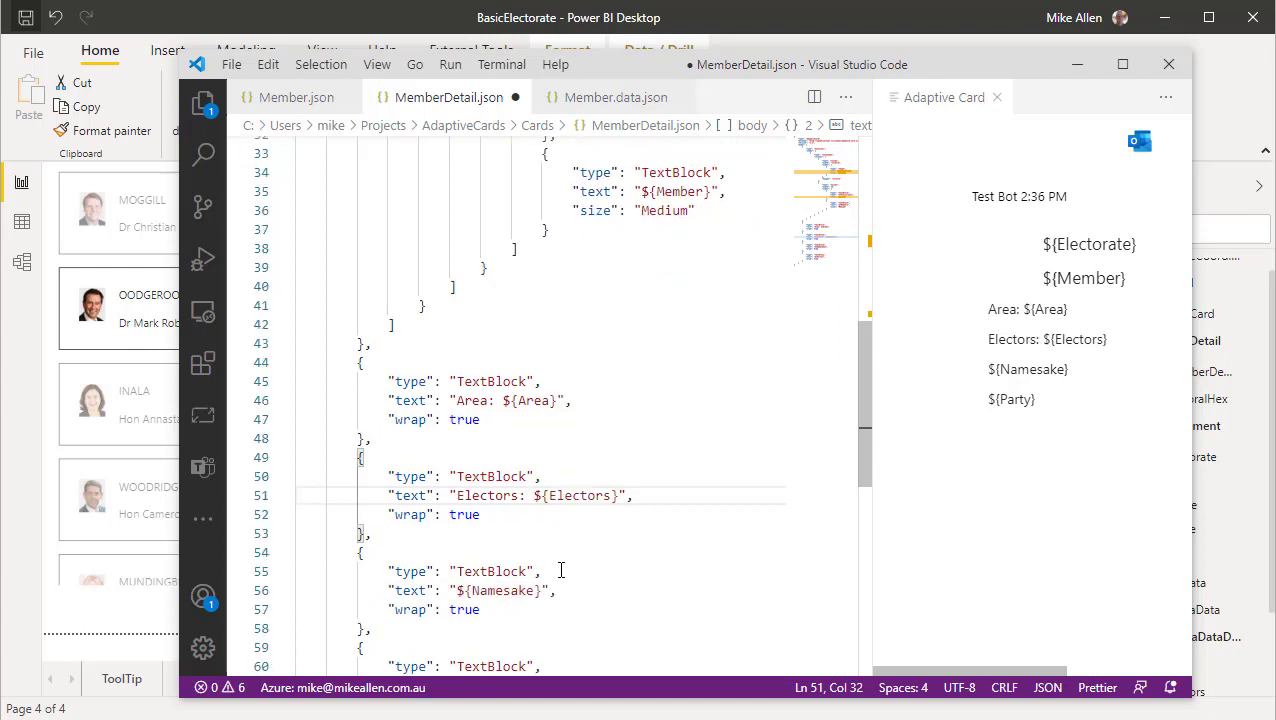
{"action": "left_click", "coordinate": [458, 590]}
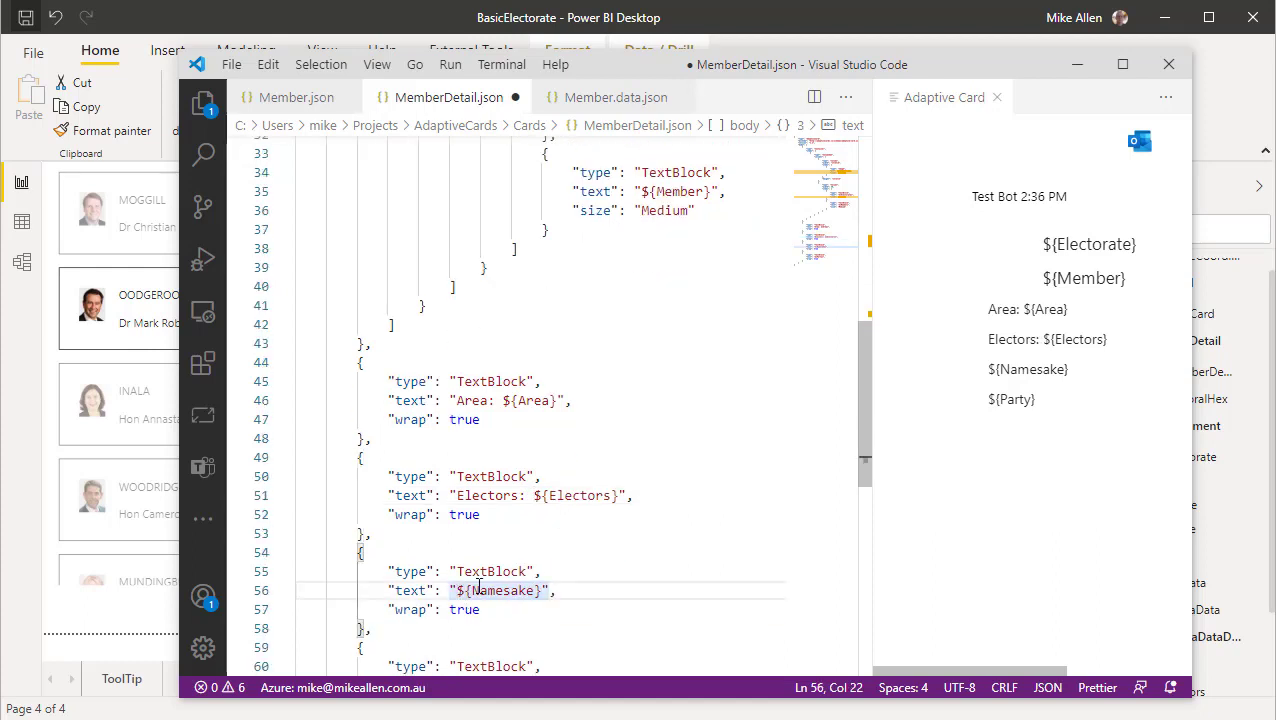
{"action": "type", "text": "Name"}
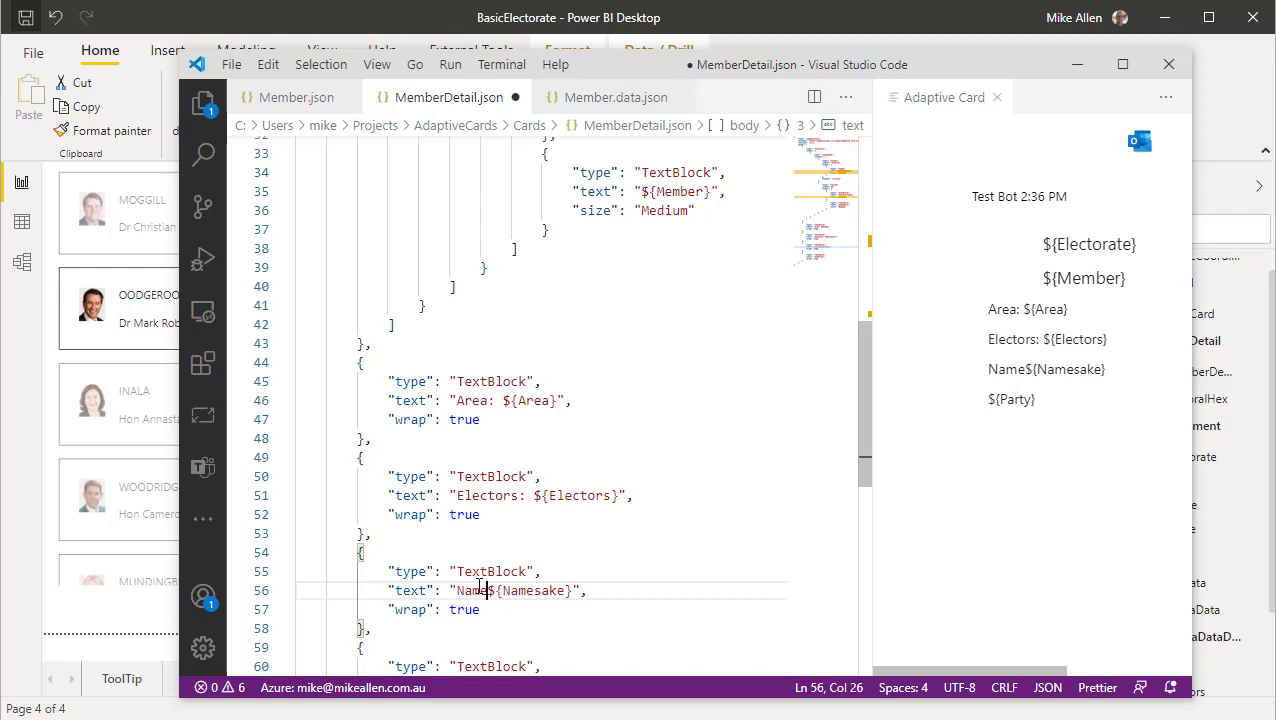
{"action": "type", "text": "sake"}
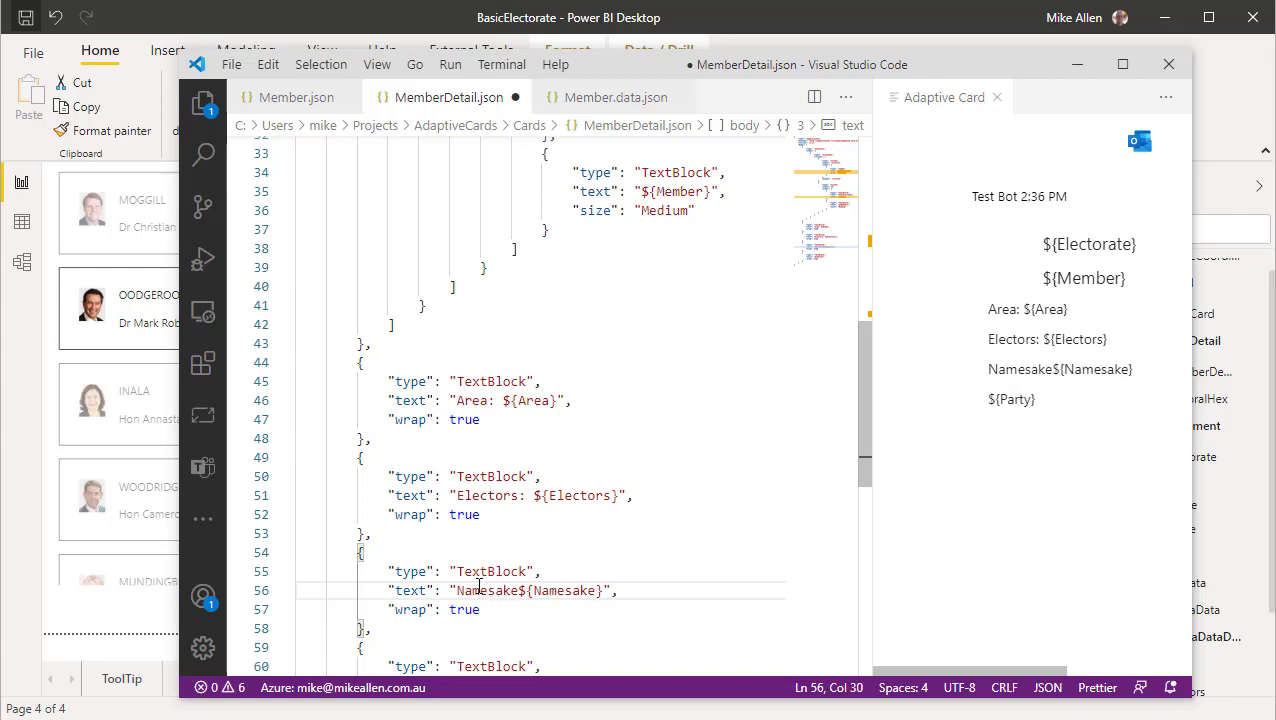
{"action": "type", "text": "\""}
{"action": "key", "text": "BackSpace"}
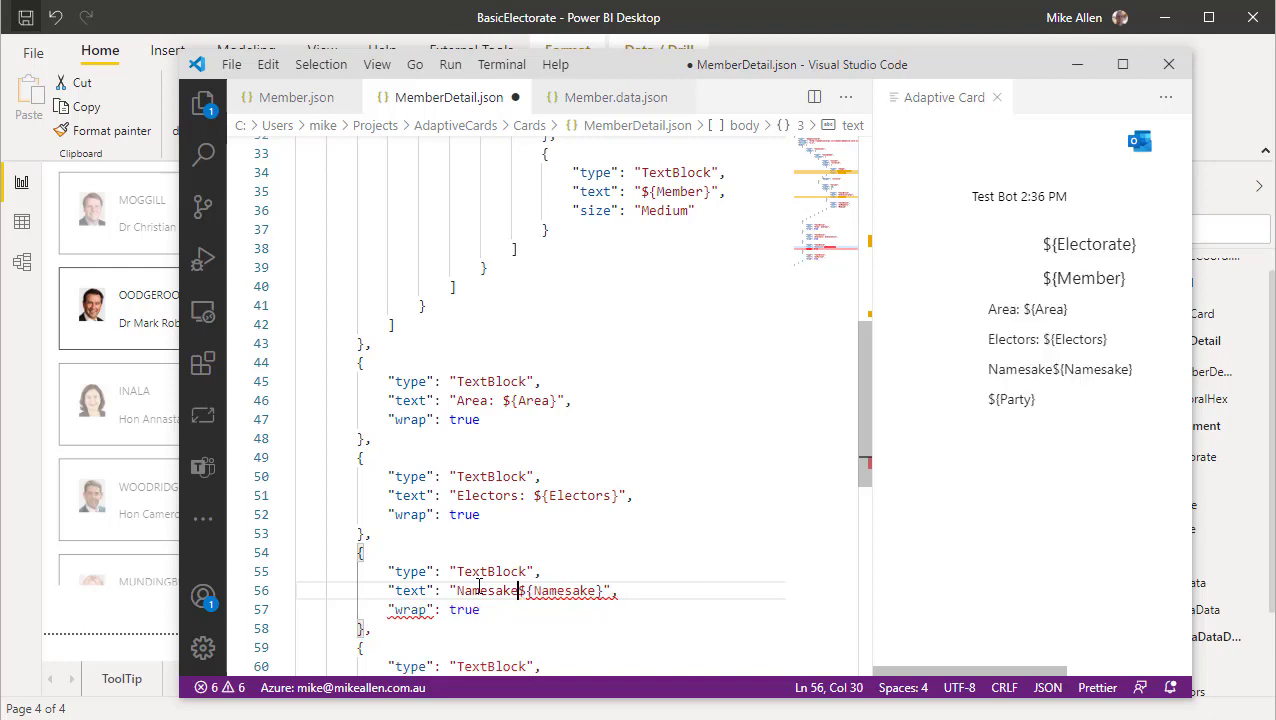
{"action": "type", "text": ":"}
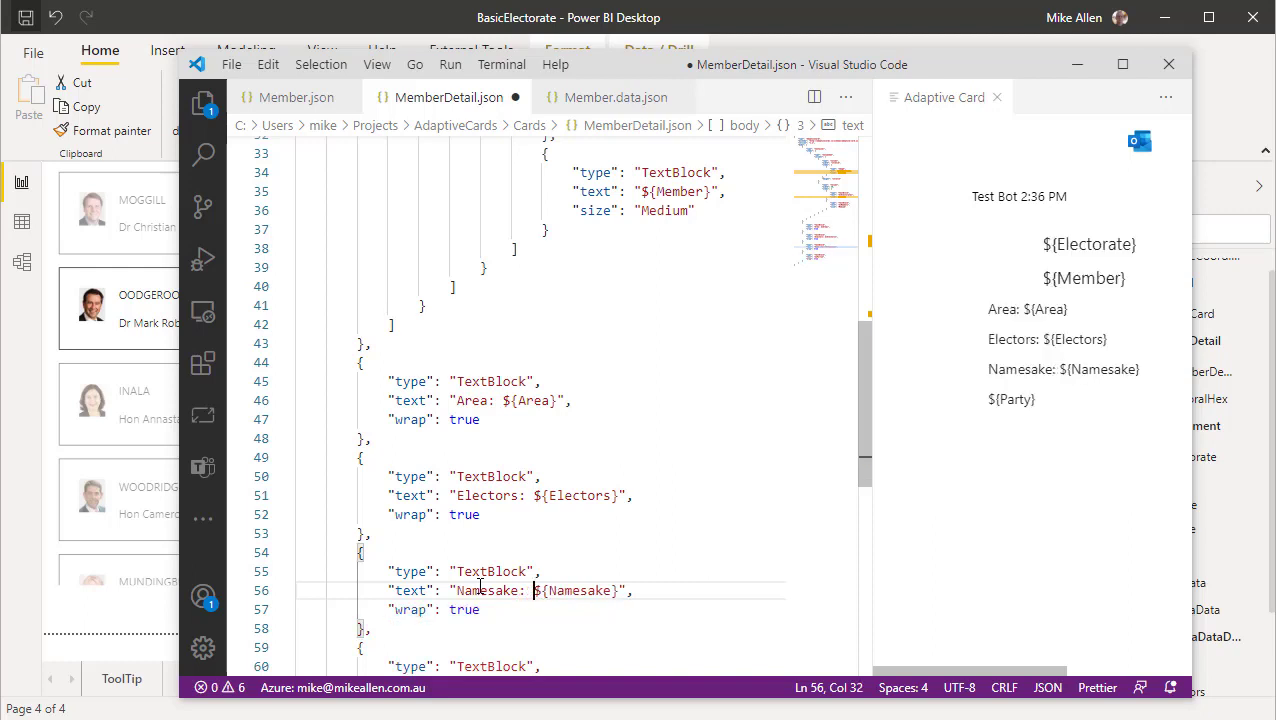
Prefix the ${Party} text block's value with "Part: " and save MemberDetail.json.
{"action": "scroll", "coordinate": [653, 514], "scroll_direction": "down", "scroll_amount": 1}
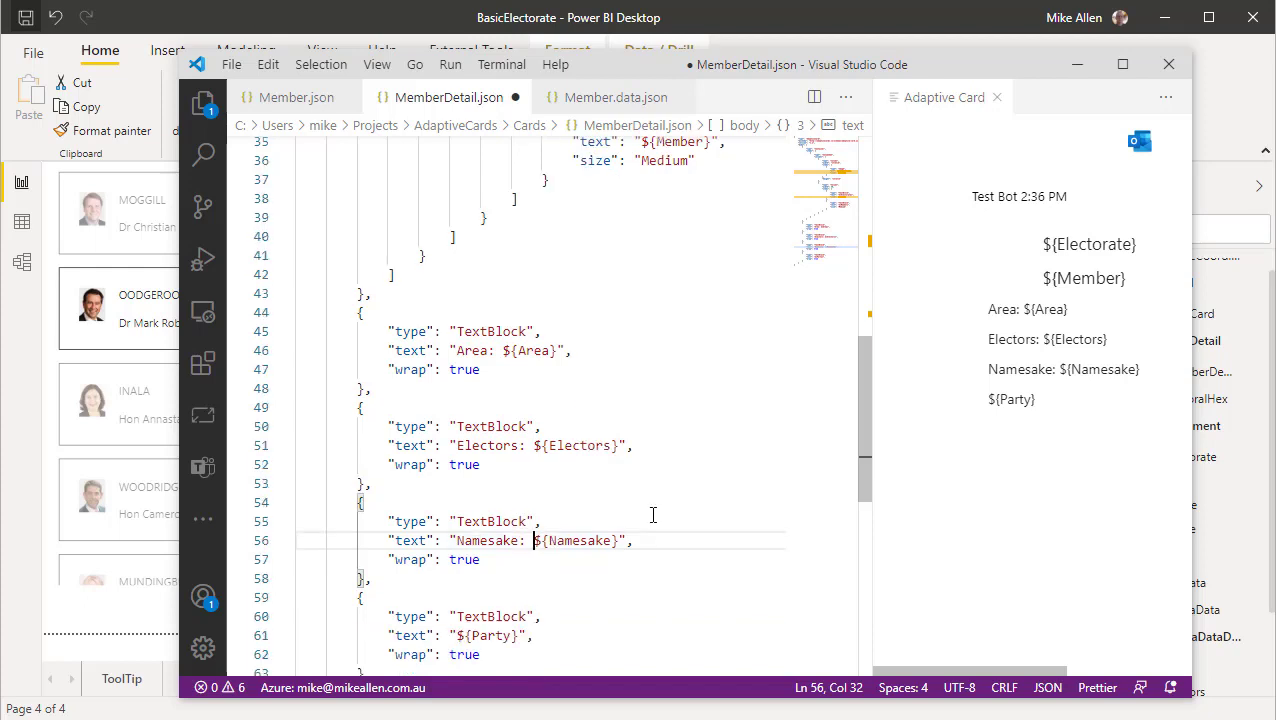
{"action": "scroll", "coordinate": [653, 514], "scroll_direction": "down", "scroll_amount": 1}
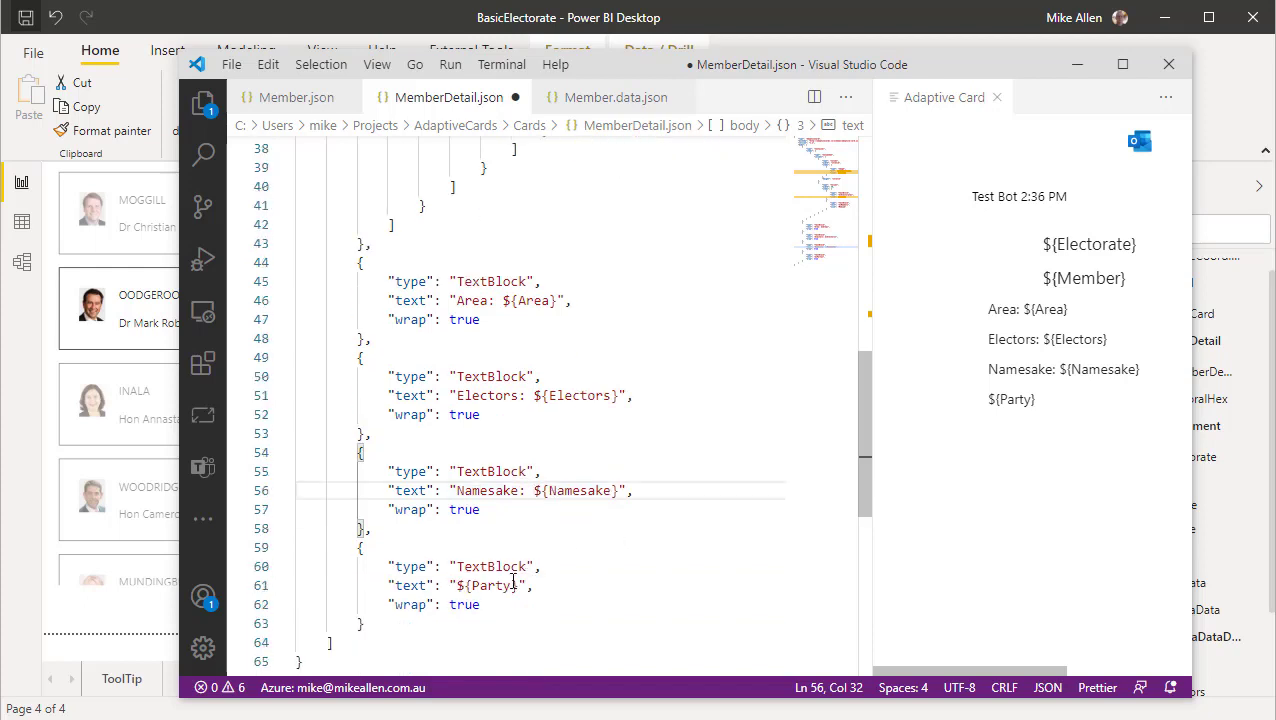
{"action": "left_click", "coordinate": [456, 585]}
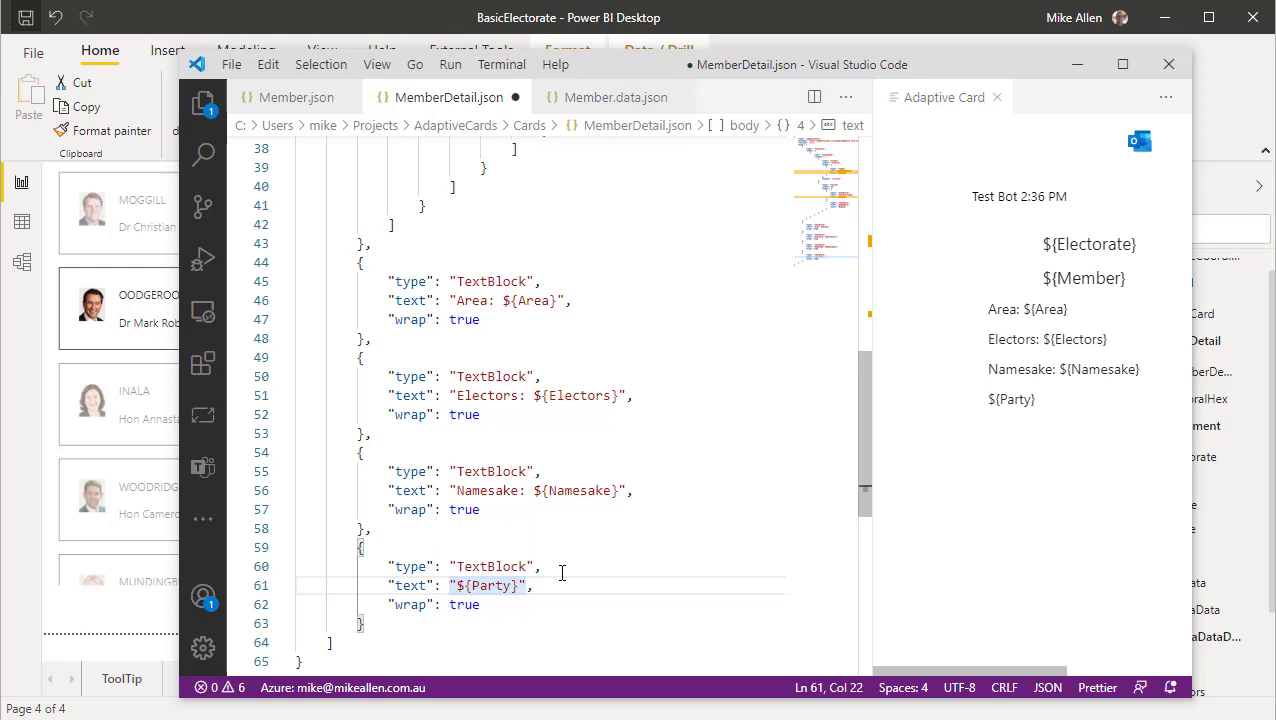
{"action": "type", "text": "rt"}
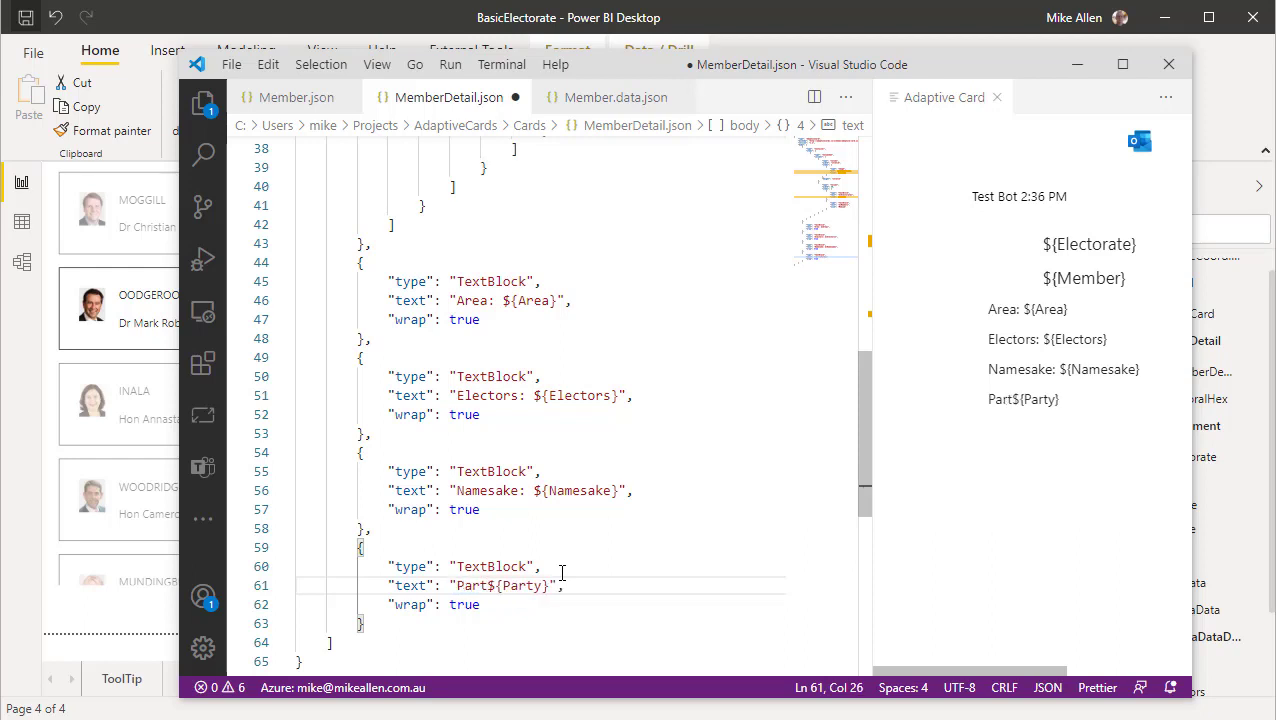
{"action": "type", "text": ":"}
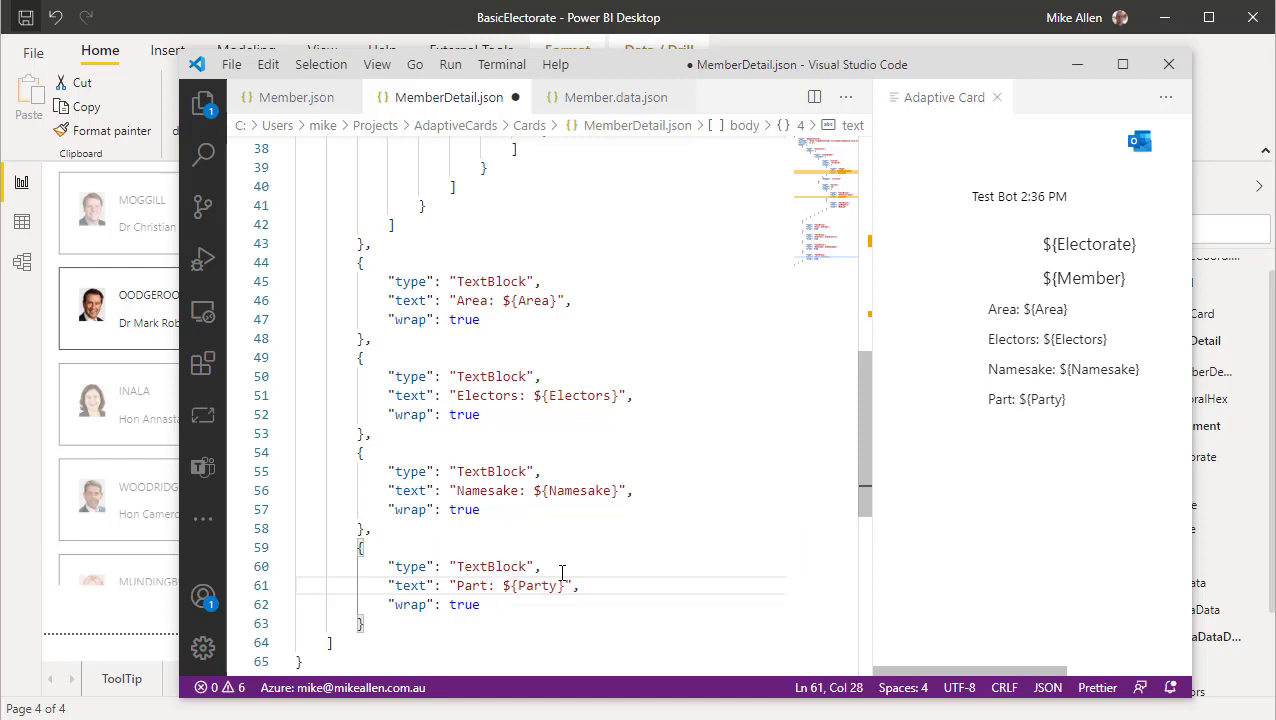
{"action": "scroll", "coordinate": [657, 542], "scroll_direction": "down", "scroll_amount": 2}
{"action": "scroll", "coordinate": [670, 536], "scroll_direction": "up", "scroll_amount": 3}
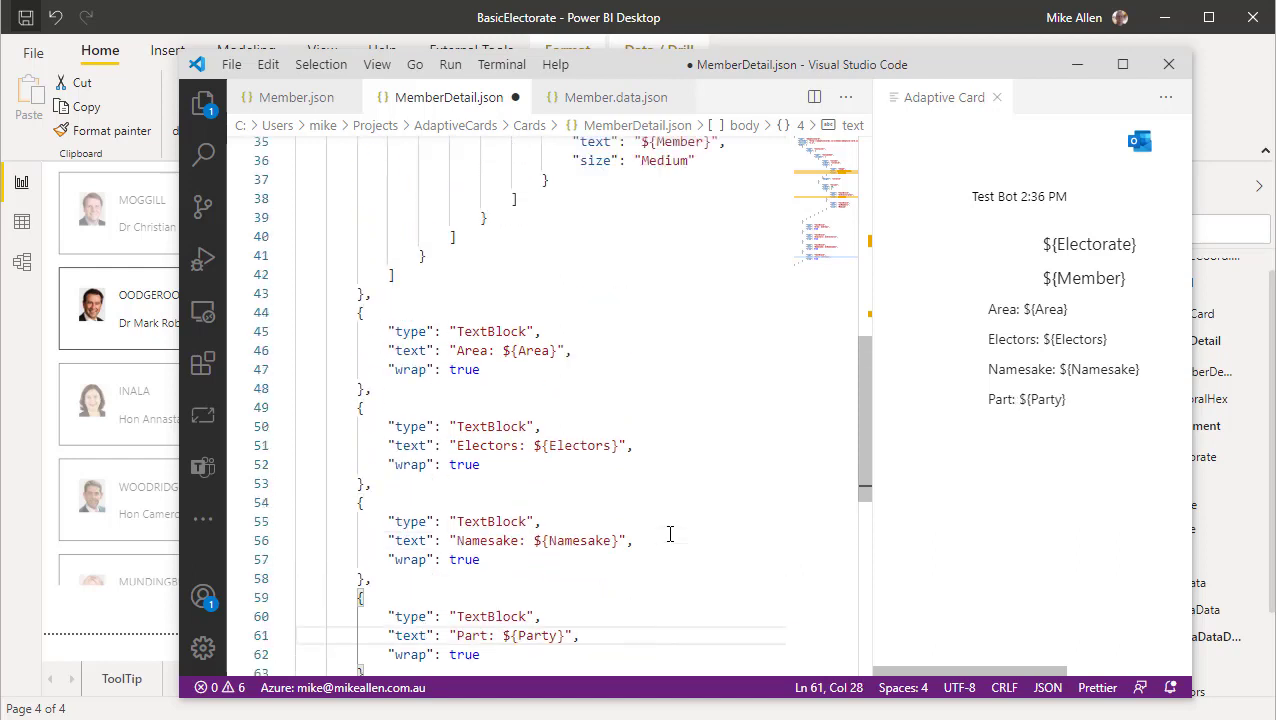
{"action": "key", "text": "ctrl+s"}
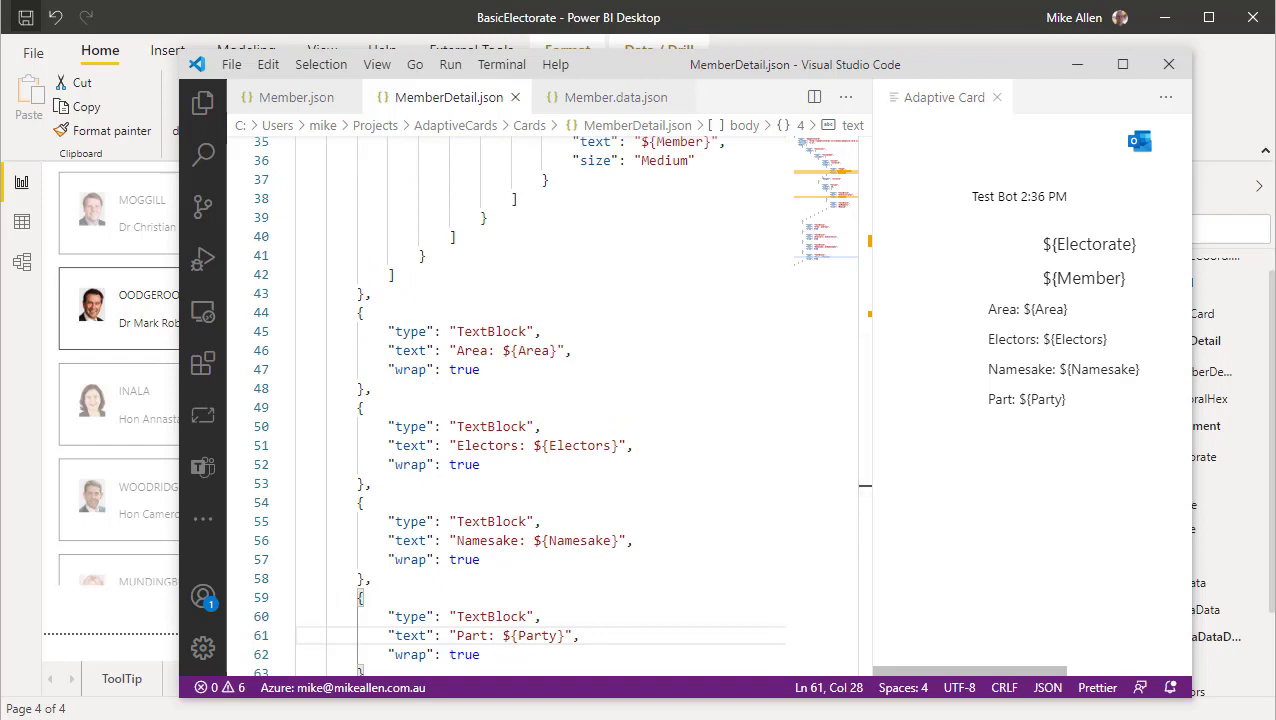
Switch to the Adaptive Cards designer in the browser and examine the available host app options.
{"action": "key", "text": "alt+Tab"}
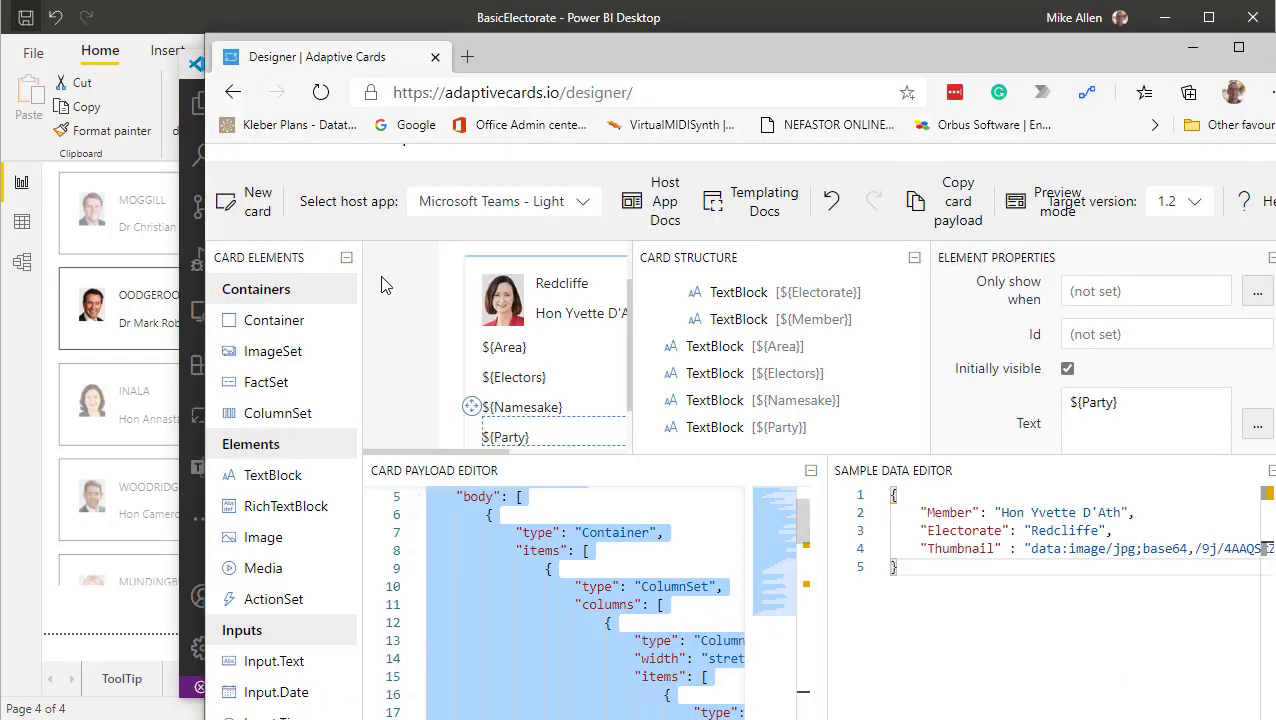
{"action": "left_click", "coordinate": [588, 204]}
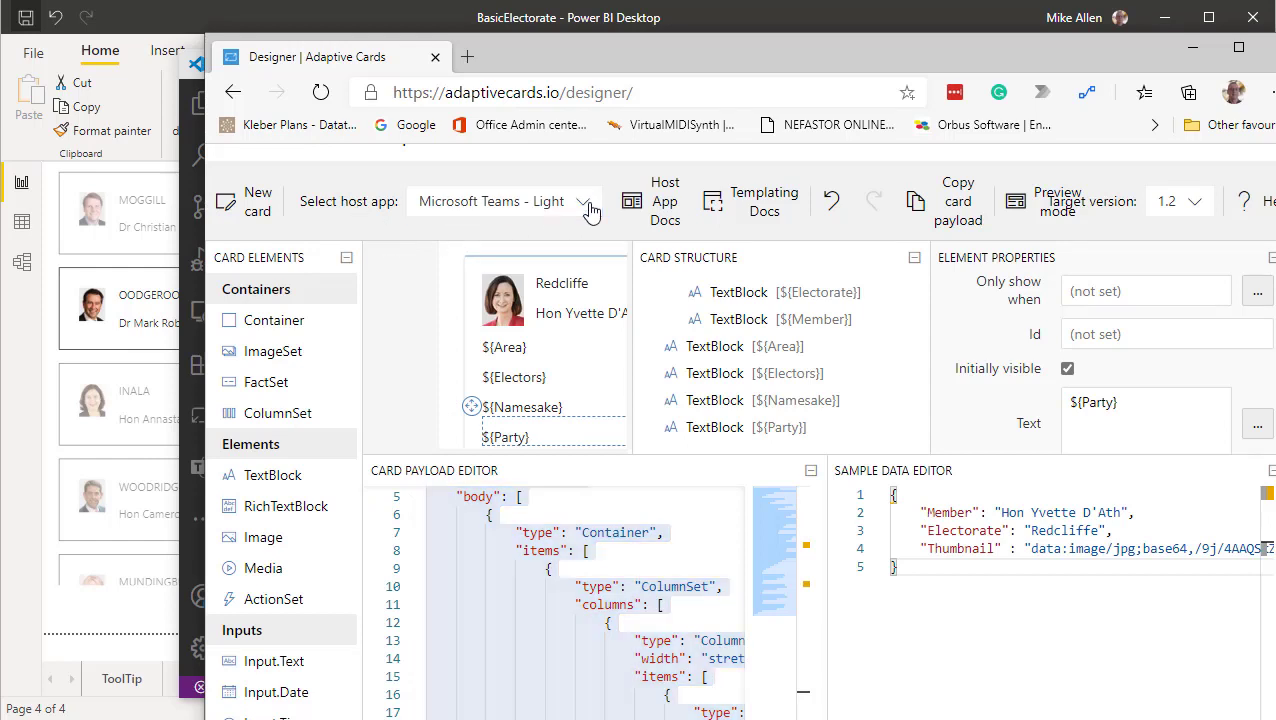
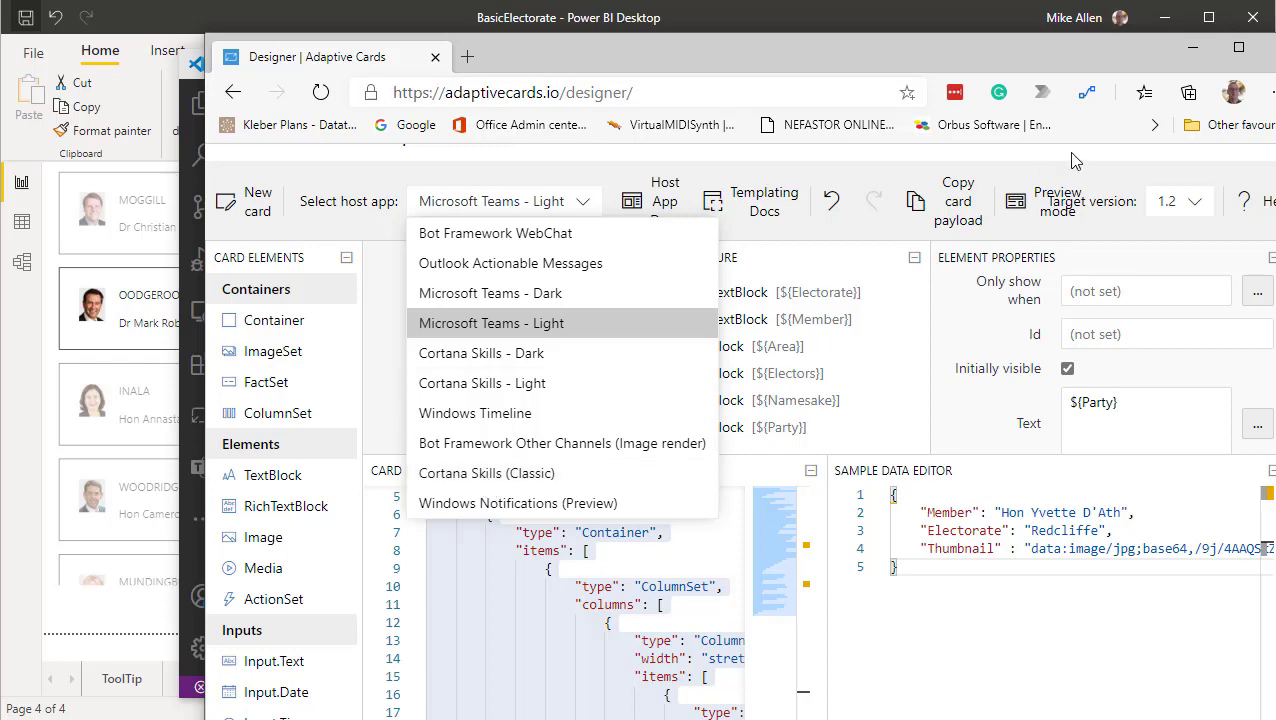
{"action": "left_click", "coordinate": [1192, 56]}
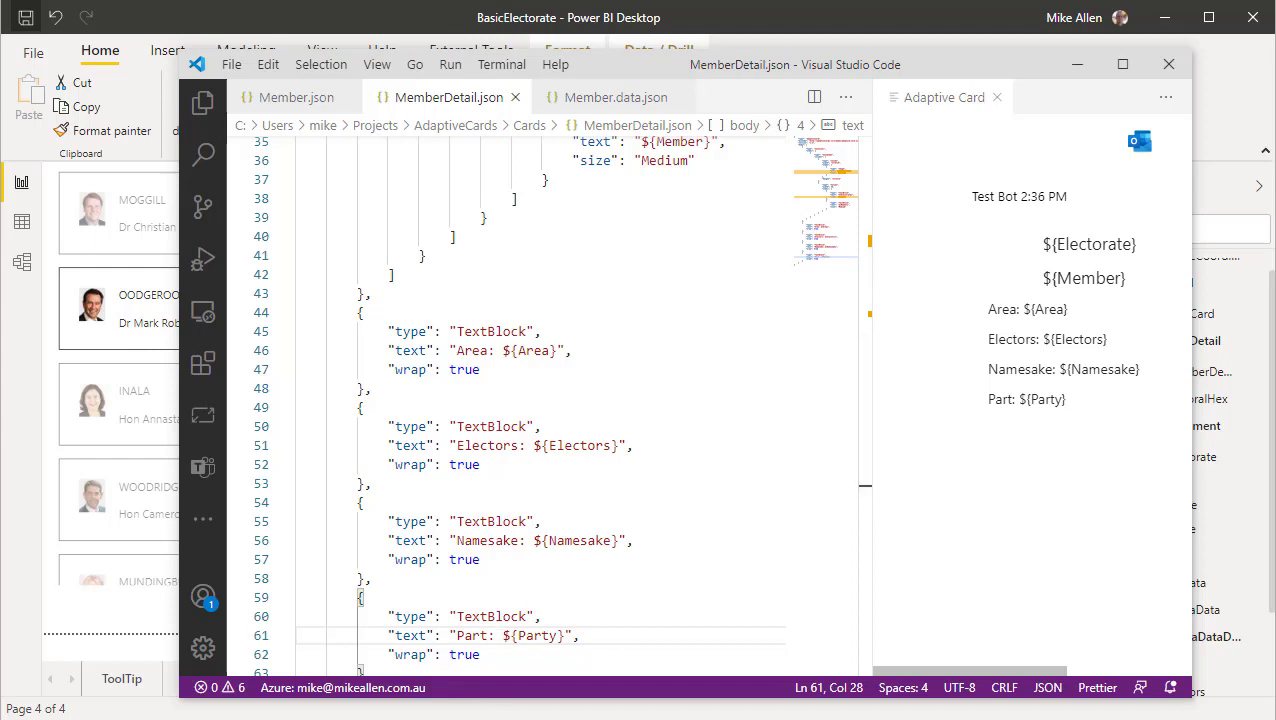
Upload MemberDetail.json from the Cards folder to pbiviz/AdaptiveCardDemo in Azure Storage Explorer, replacing the existing blob.
{"action": "mouse_move", "coordinate": [327, 719]}
{"action": "mouse_move", "coordinate": [963, 719]}
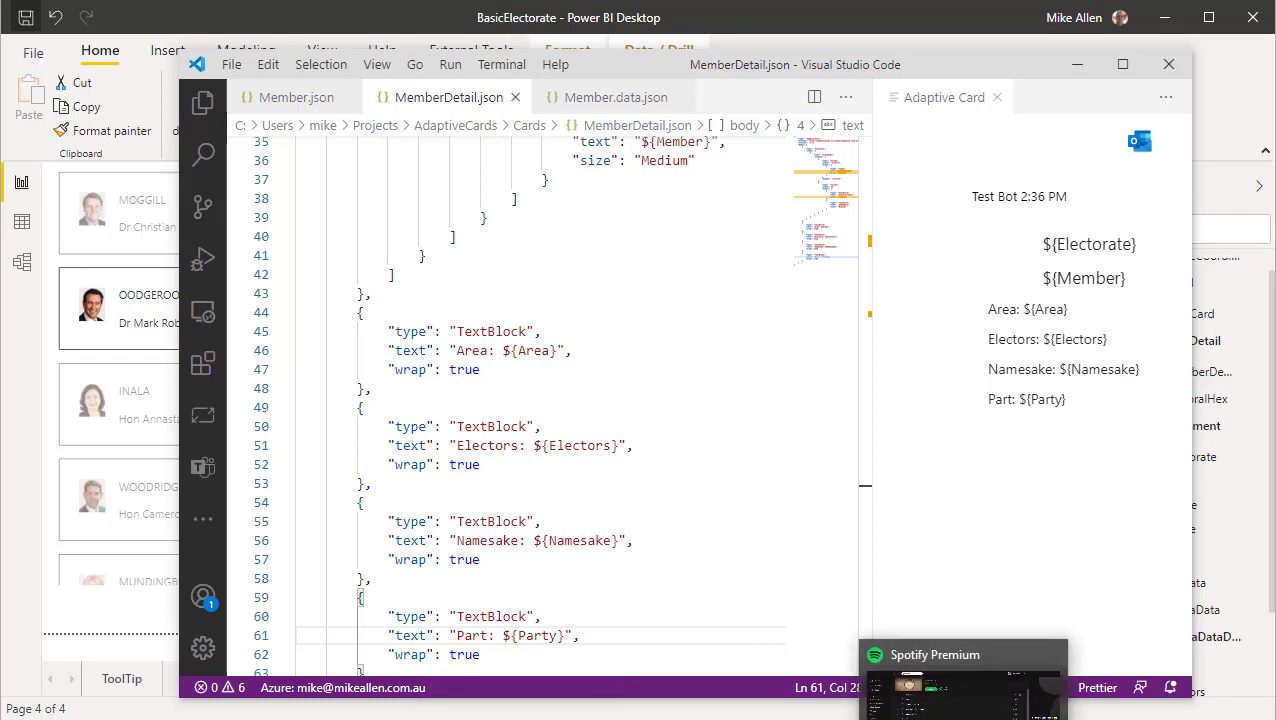
{"action": "left_click", "coordinate": [1096, 719]}
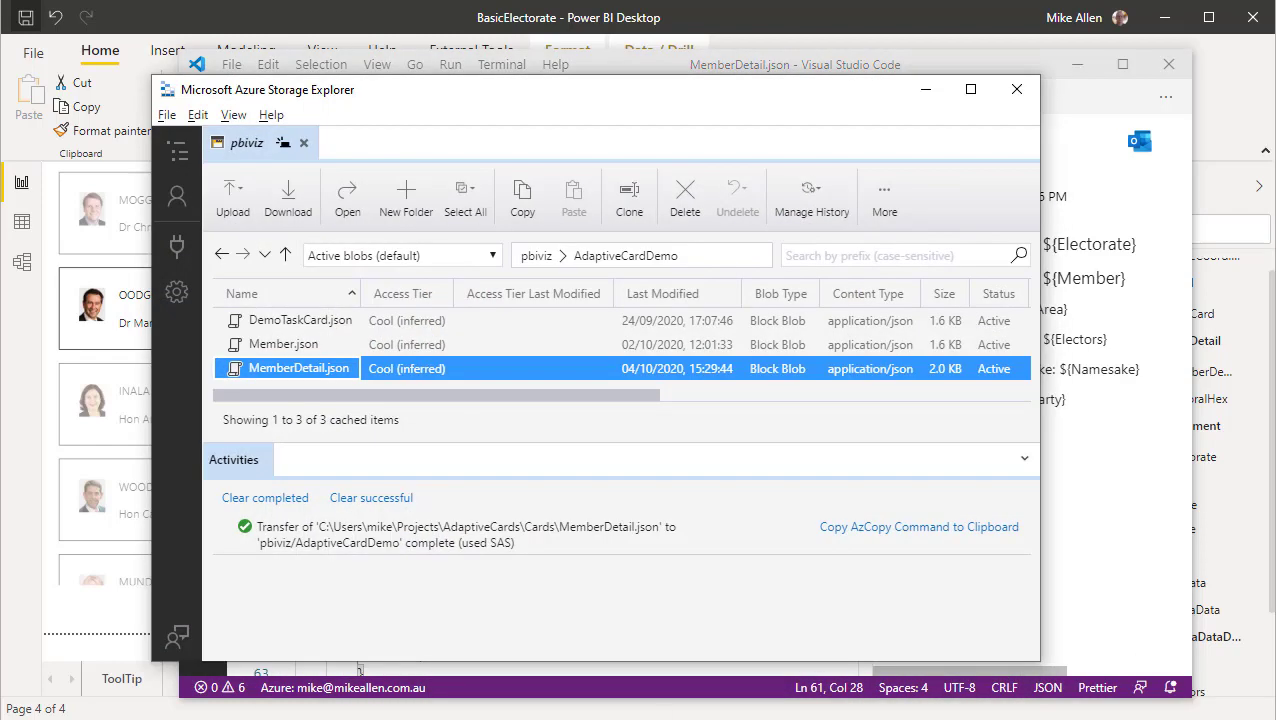
{"action": "left_click", "coordinate": [390, 719]}
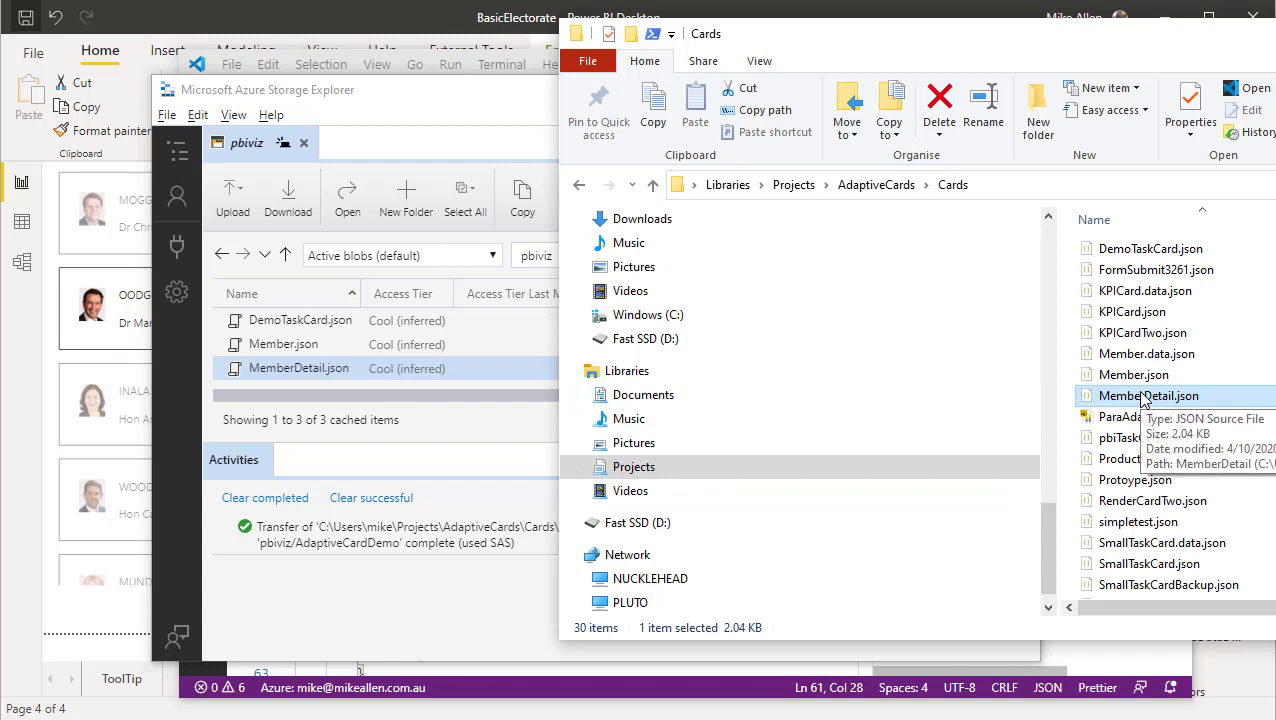
{"action": "left_click_drag", "start_coordinate": [1144, 398], "coordinate": [385, 346]}
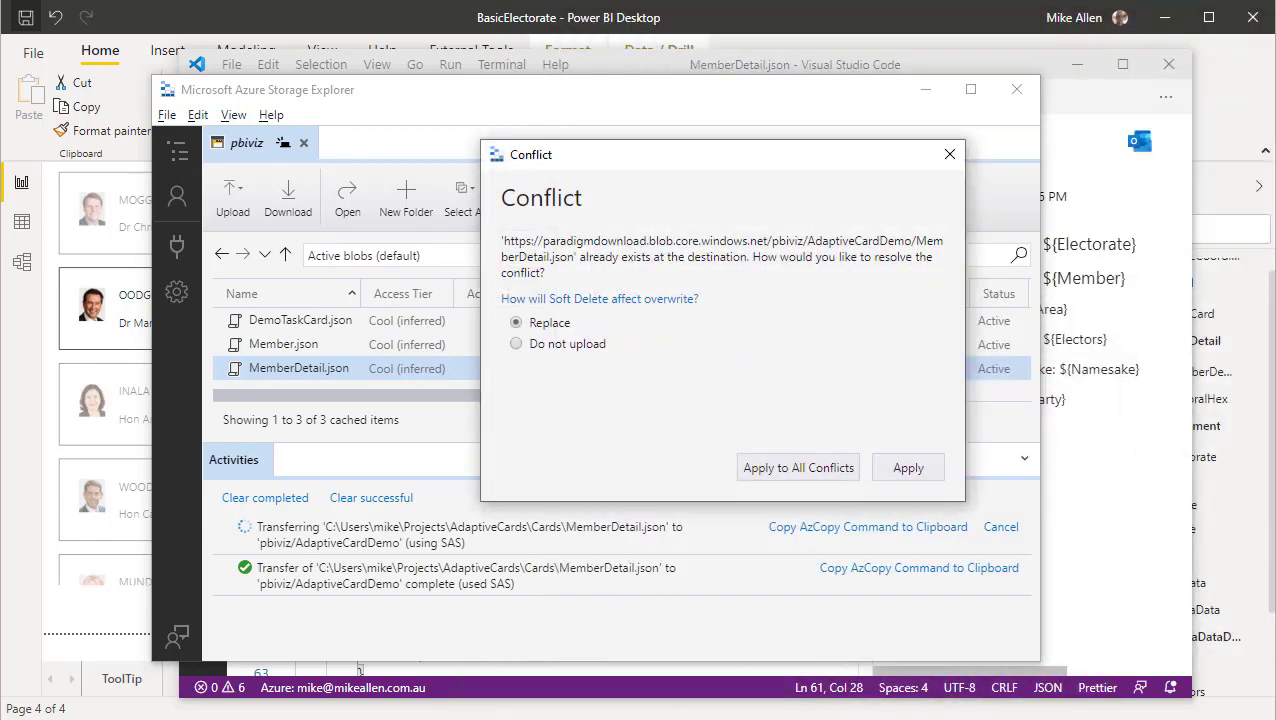
{"action": "left_click", "coordinate": [905, 468]}
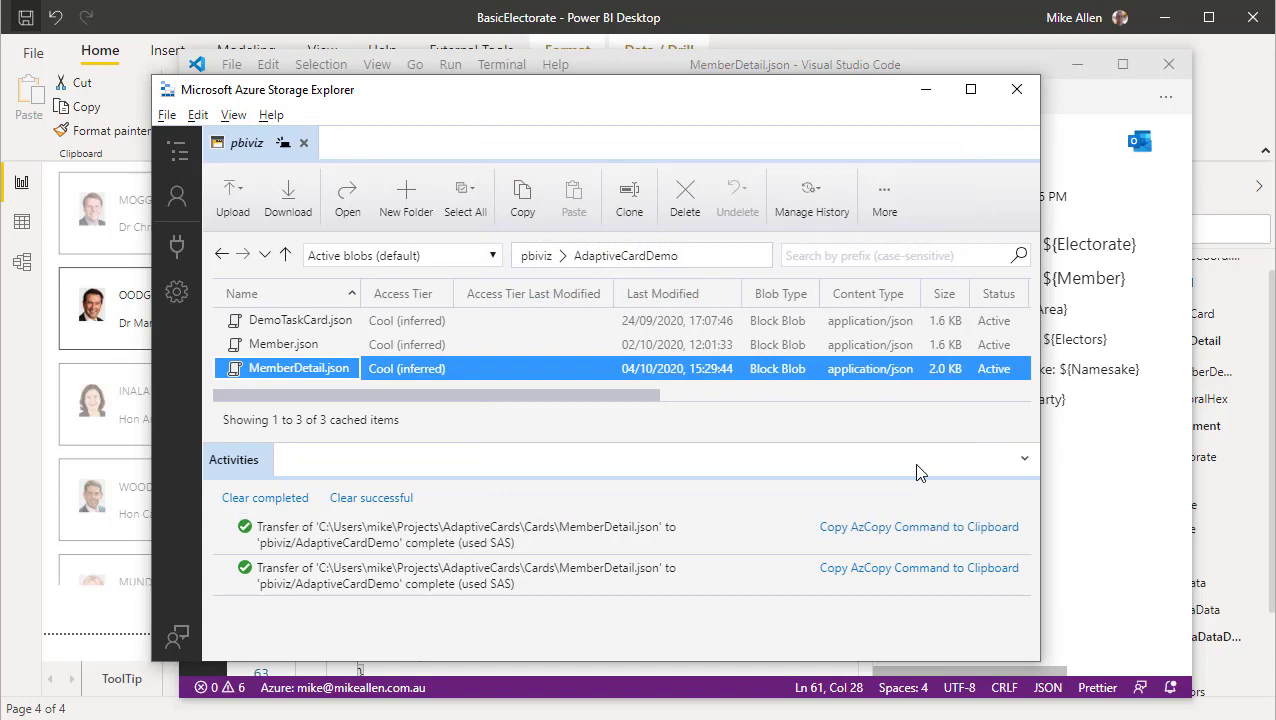
Switch to Power BI Desktop, refresh the MemberDetail table's data and deselect the member detail card visual.
{"action": "left_click", "coordinate": [765, 22]}
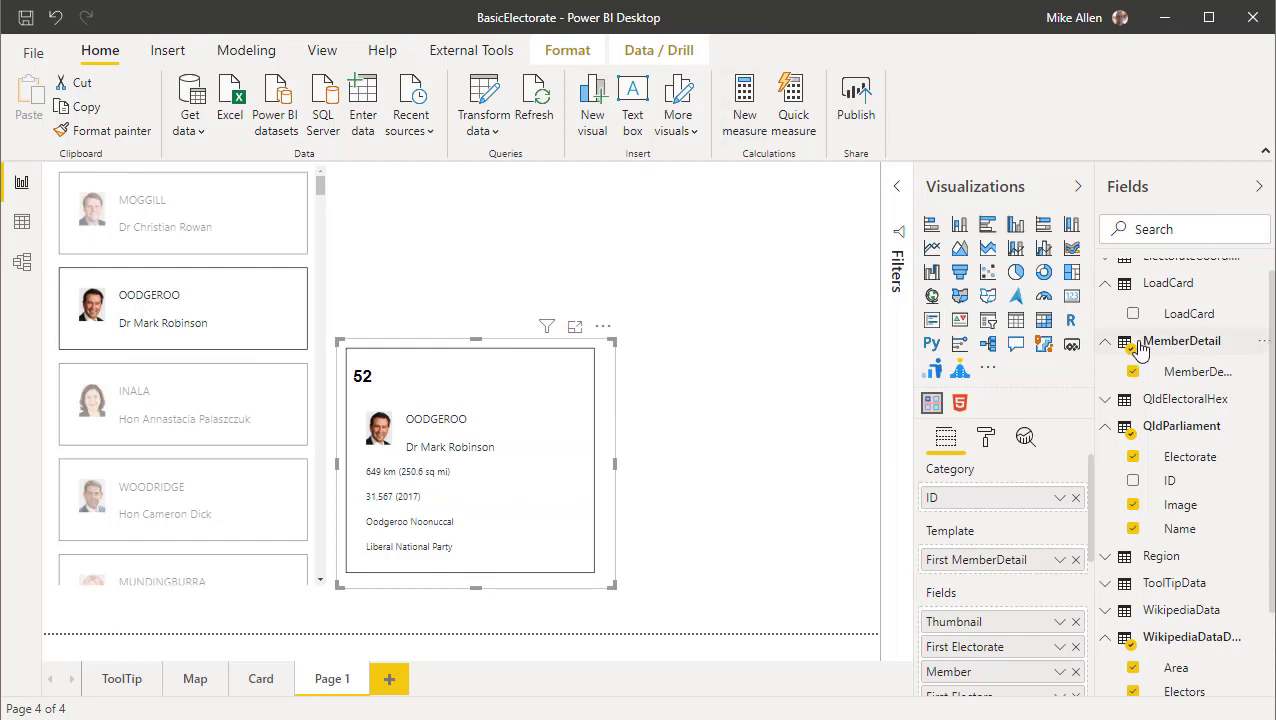
{"action": "scroll", "coordinate": [1175, 310], "scroll_direction": "up", "scroll_amount": 1}
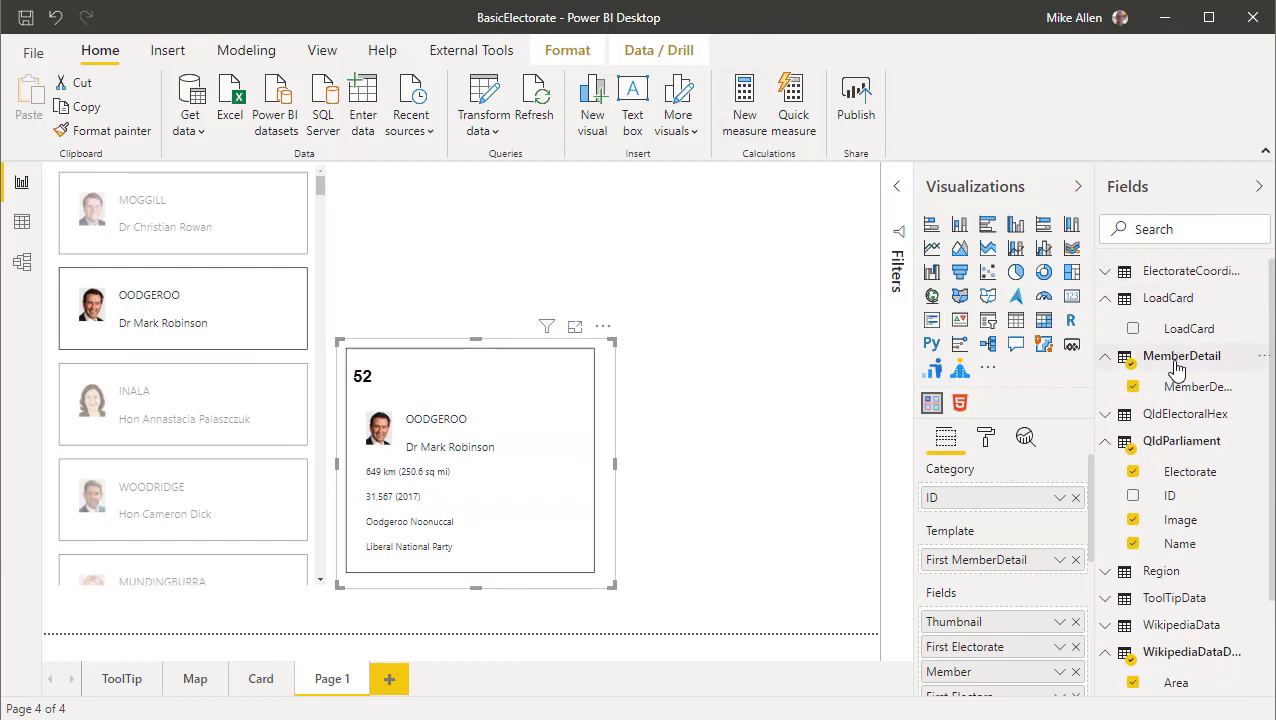
{"action": "right_click", "coordinate": [1176, 364]}
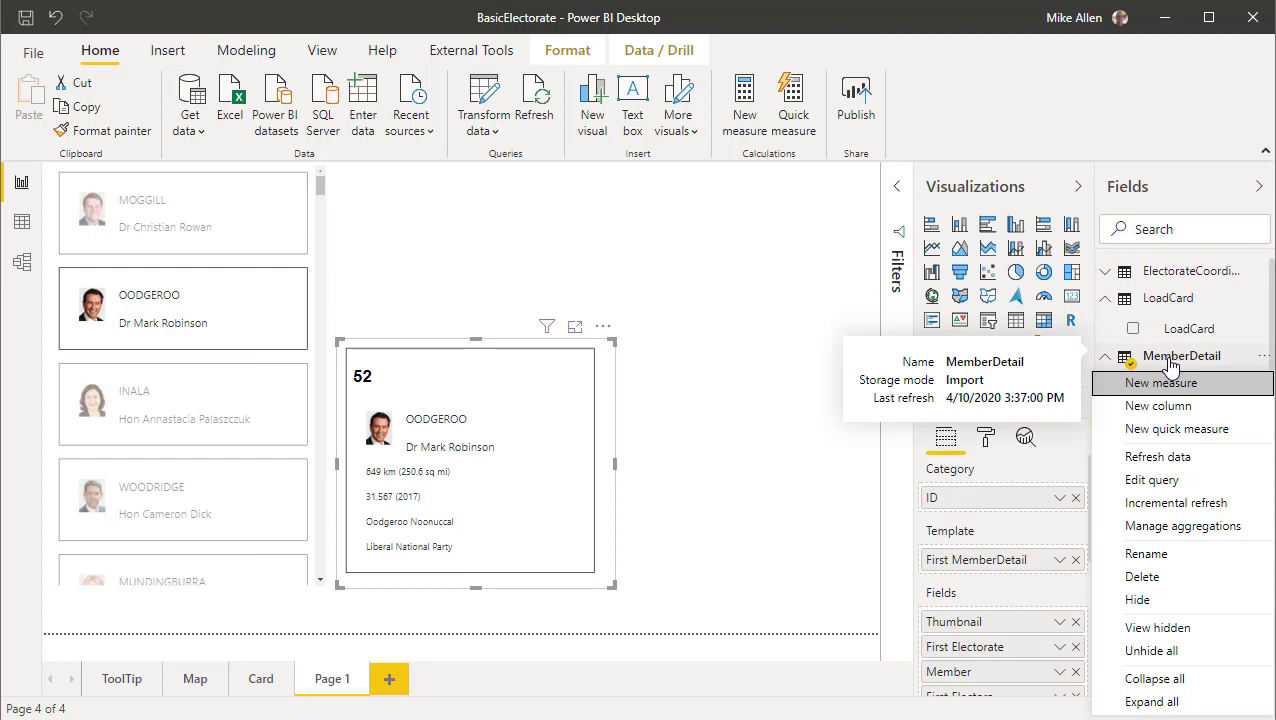
{"action": "left_click", "coordinate": [1147, 458]}
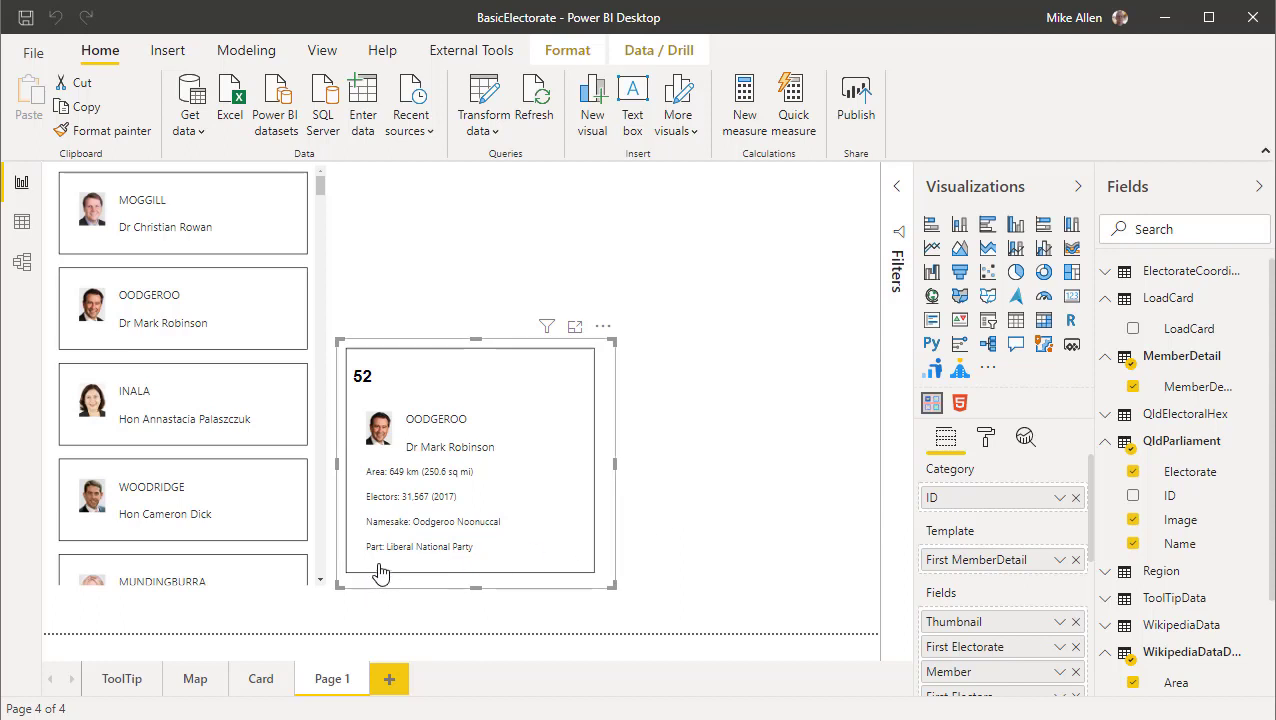
{"action": "mouse_move", "coordinate": [378, 565]}
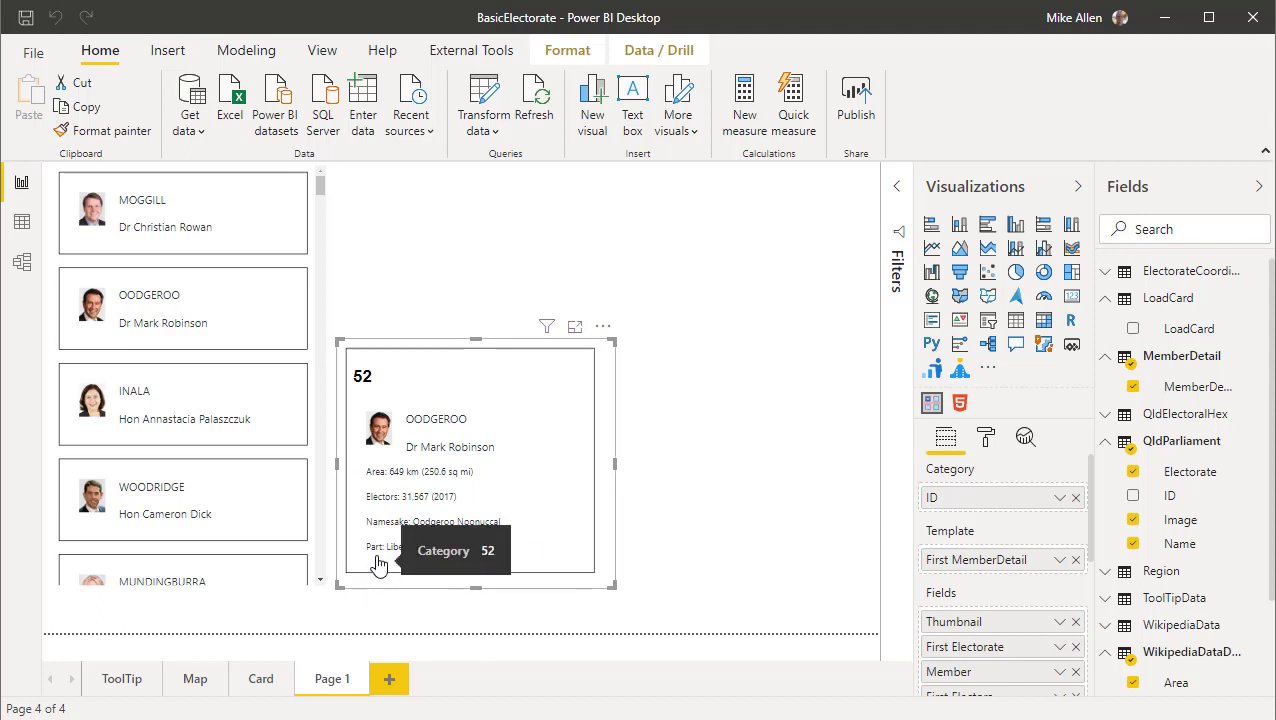
{"action": "left_click", "coordinate": [678, 530]}
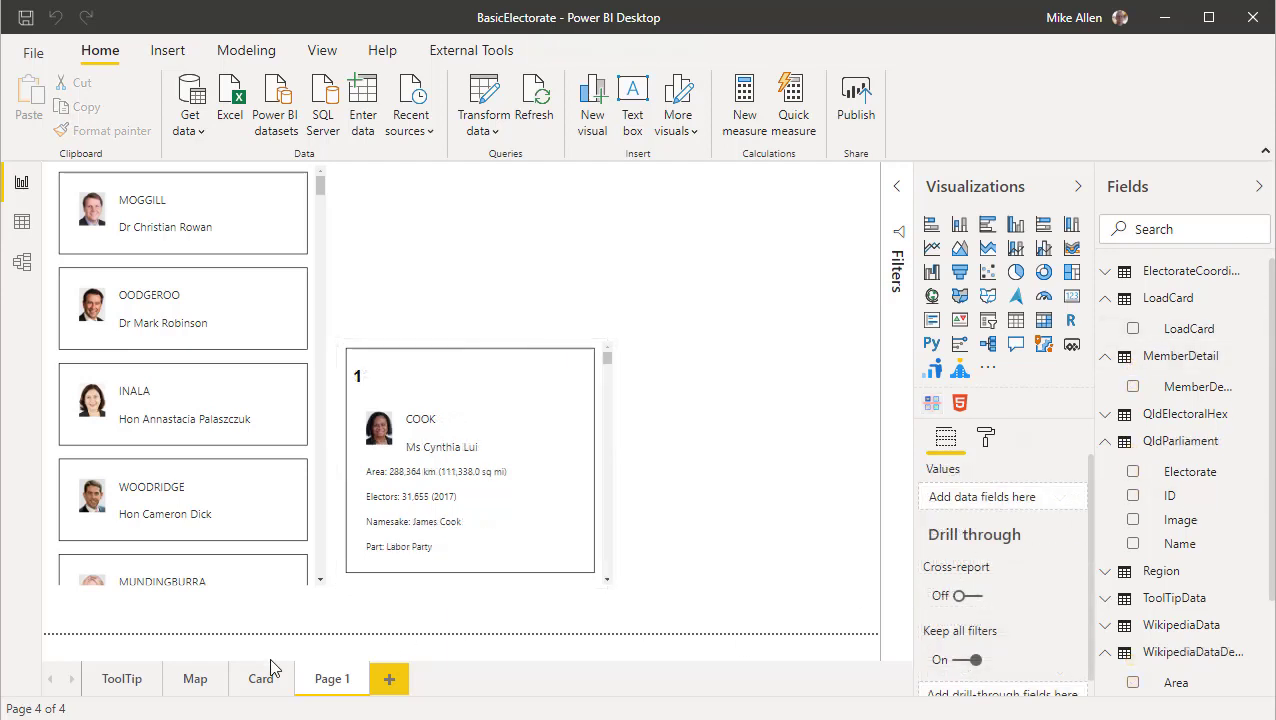
Examine the map visual's data fields and its Tooltip type and page settings on the Map page.
{"action": "left_click", "coordinate": [194, 679]}
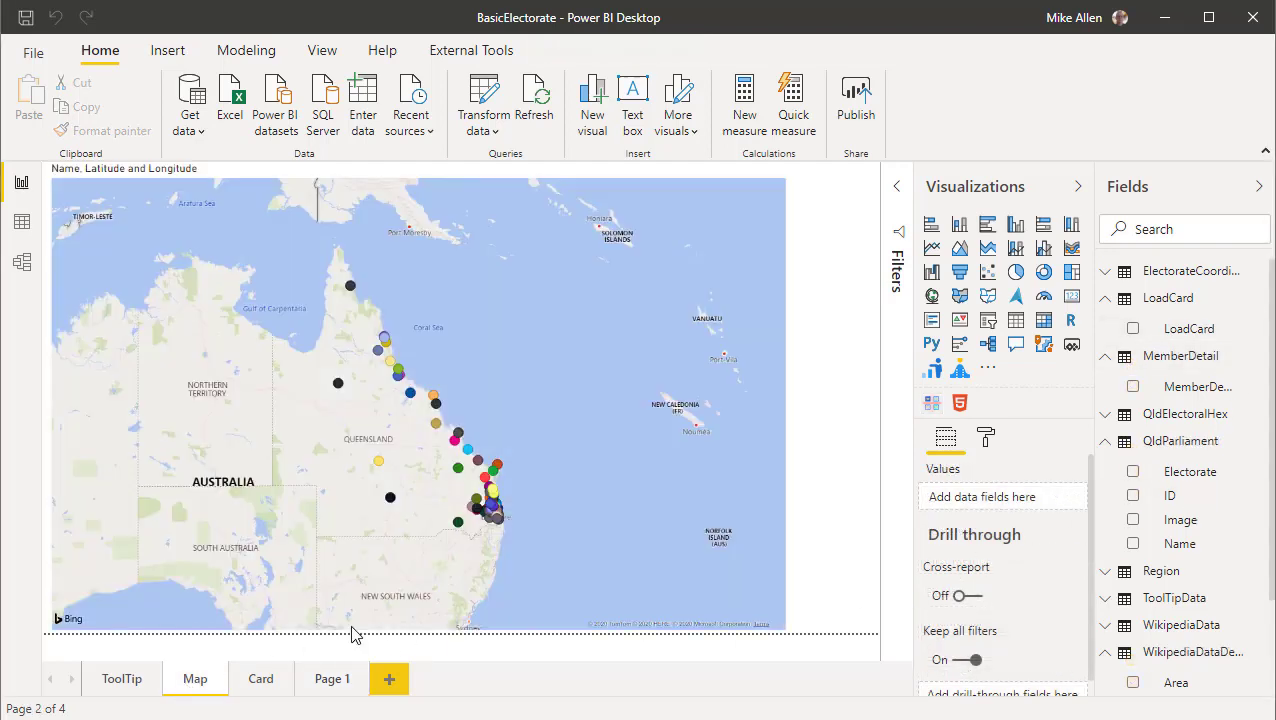
{"action": "mouse_move", "coordinate": [460, 477]}
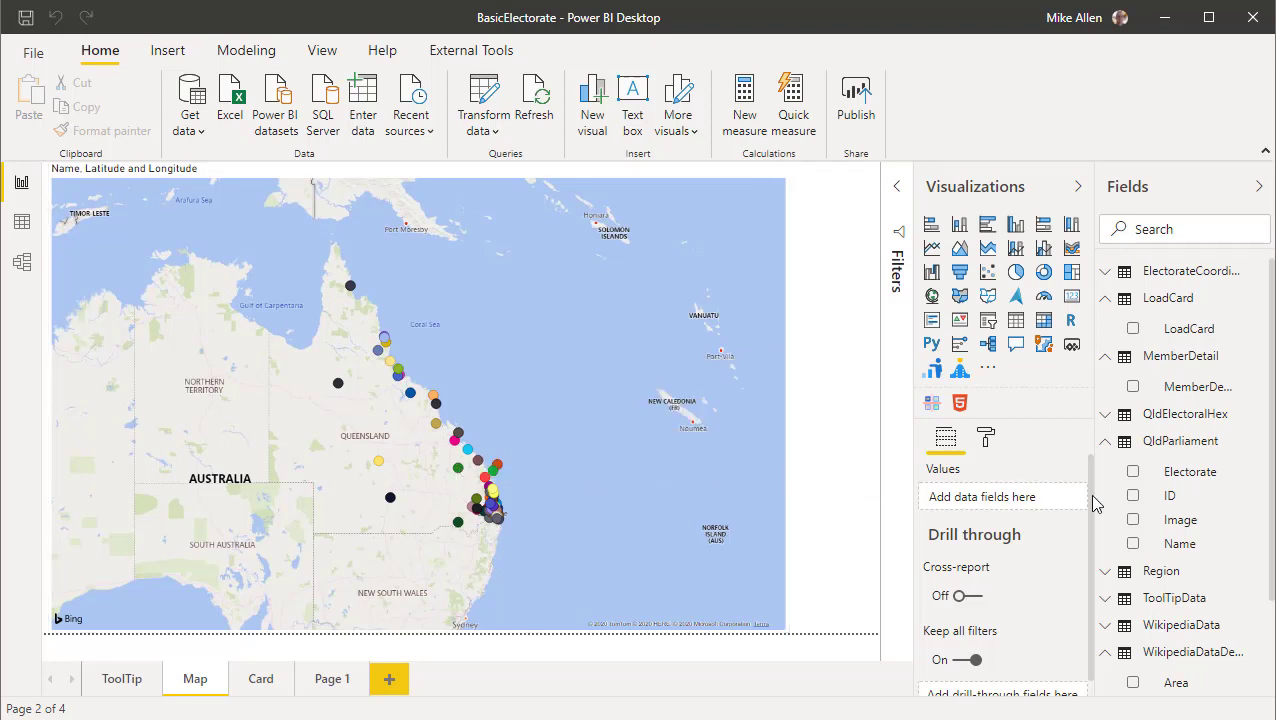
{"action": "left_click", "coordinate": [703, 486]}
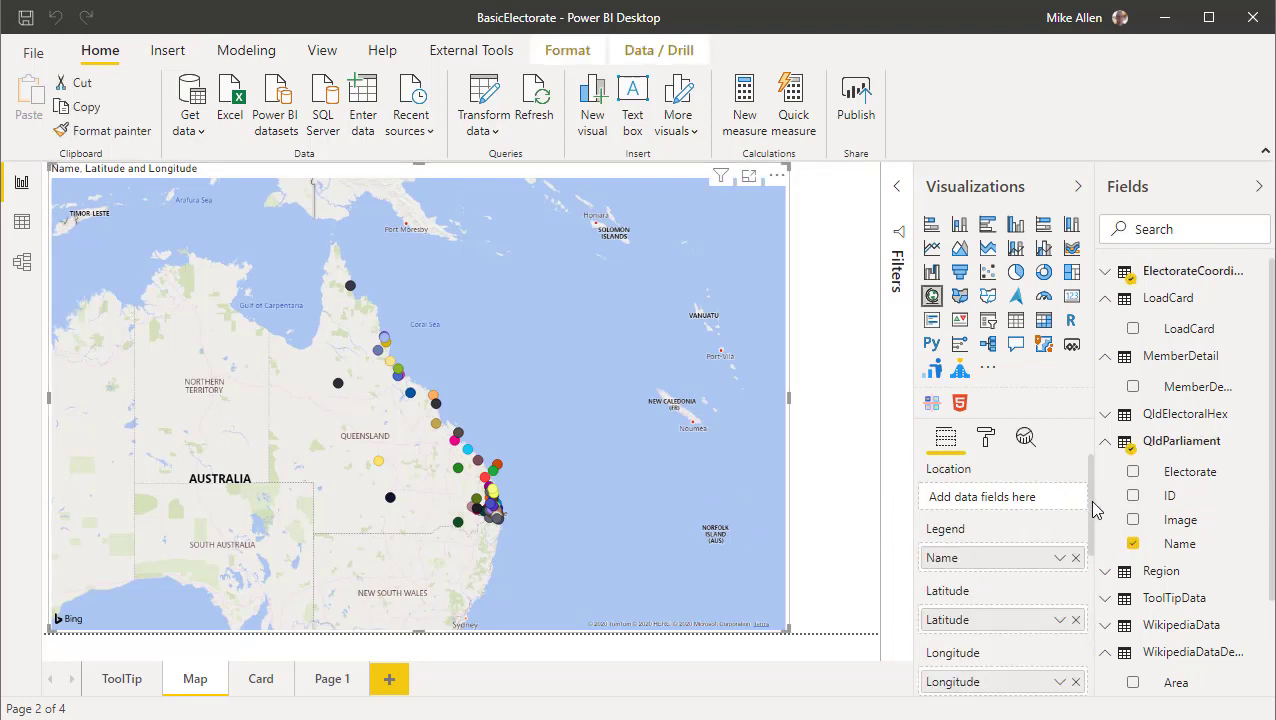
{"action": "scroll", "coordinate": [1093, 510], "scroll_direction": "down", "scroll_amount": 3}
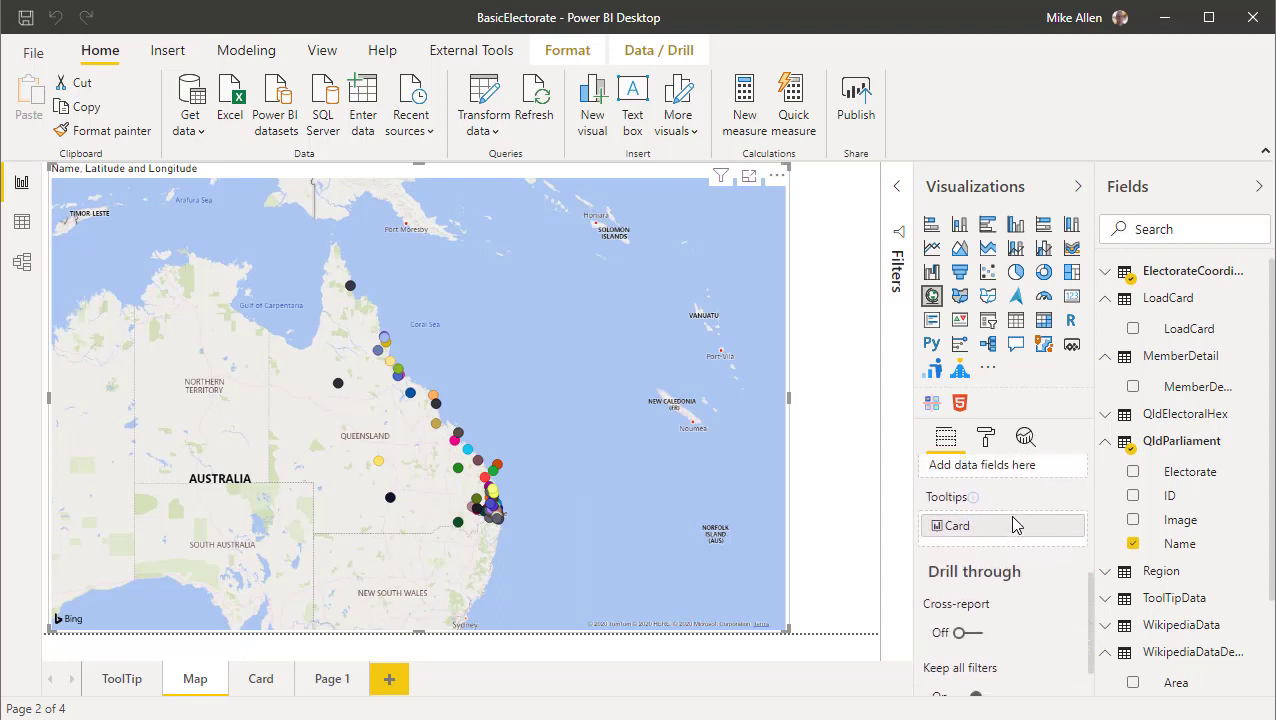
{"action": "left_click", "coordinate": [986, 440]}
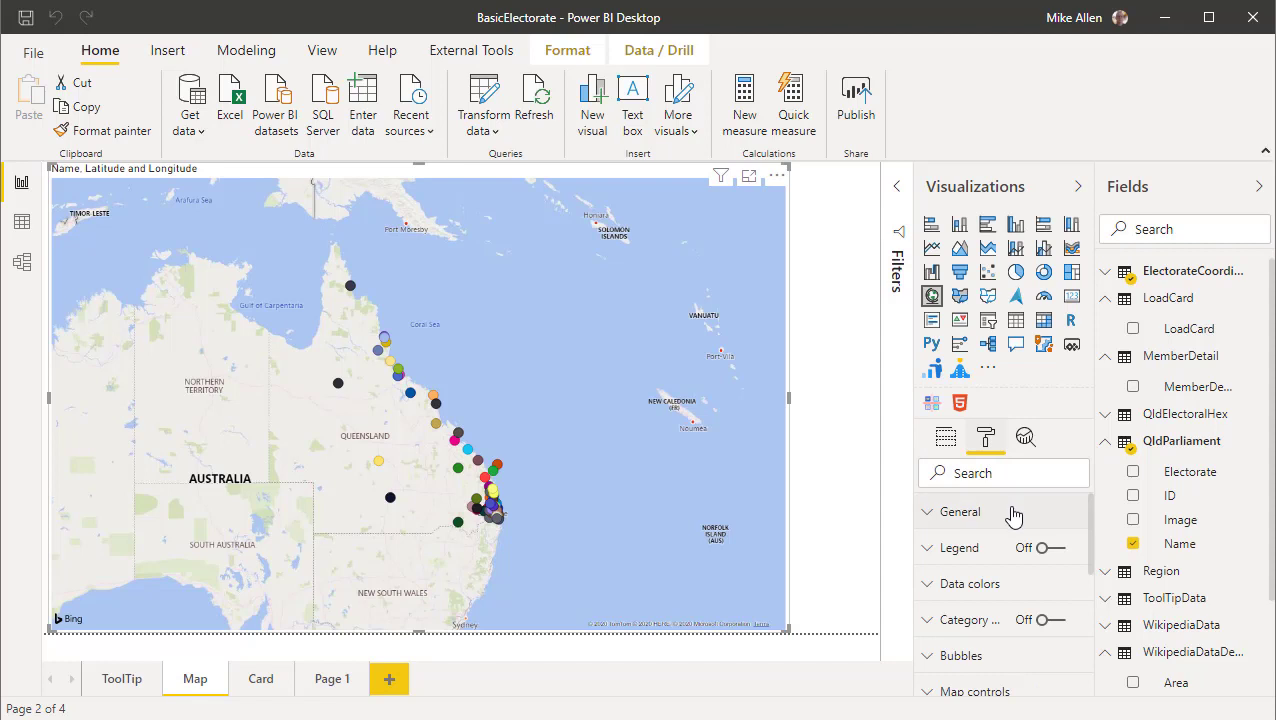
{"action": "scroll", "coordinate": [1020, 522], "scroll_direction": "down", "scroll_amount": 2}
{"action": "scroll", "coordinate": [1020, 522], "scroll_direction": "down", "scroll_amount": 3}
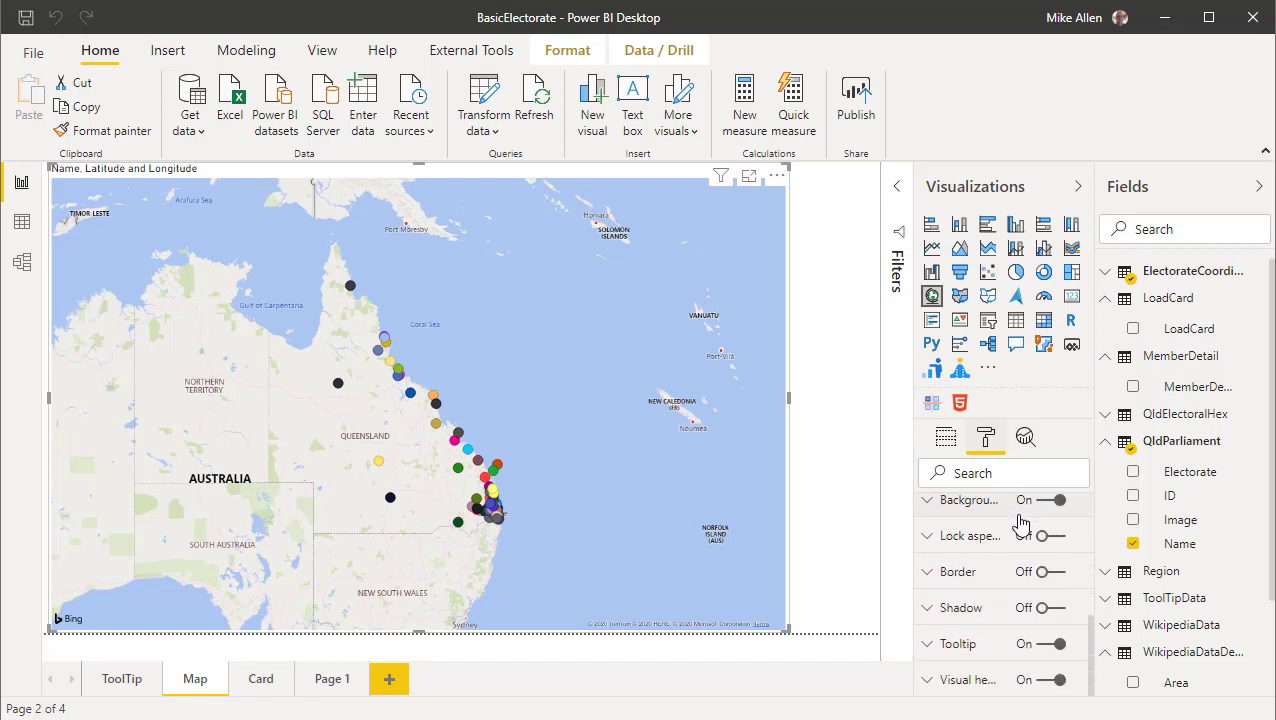
{"action": "left_click", "coordinate": [929, 645]}
{"action": "scroll", "coordinate": [962, 643], "scroll_direction": "down", "scroll_amount": 2}
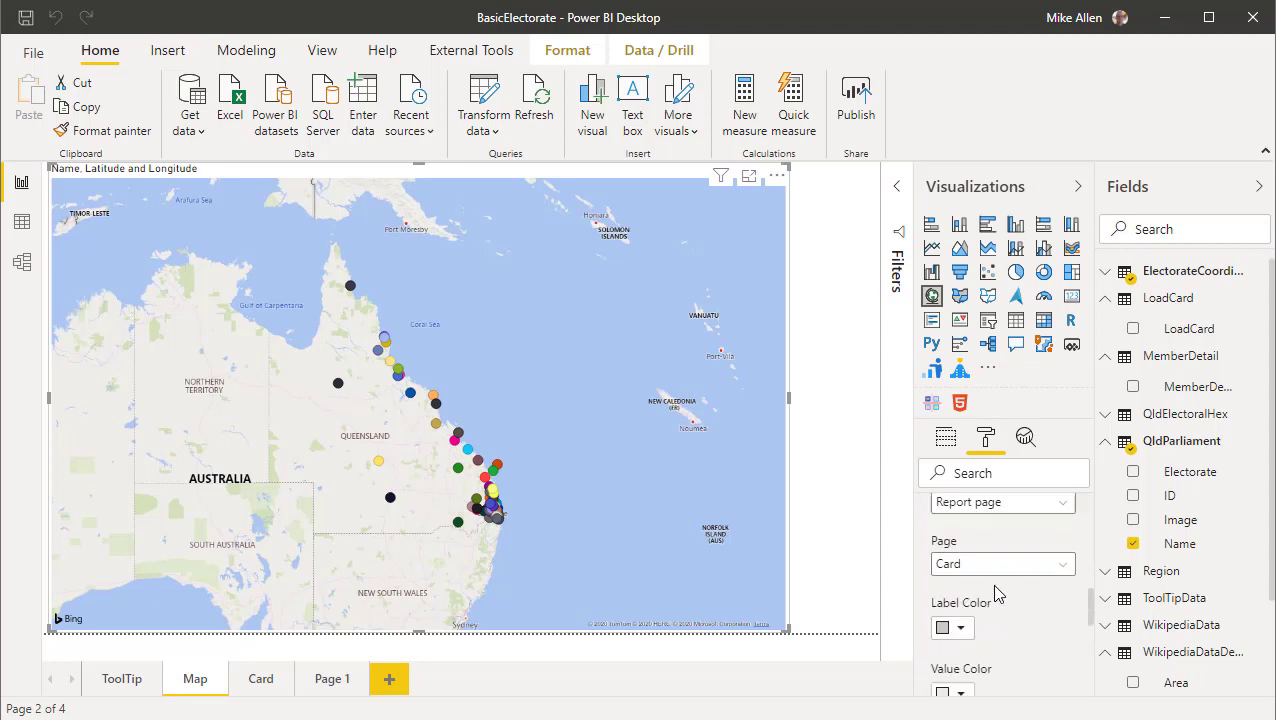
{"action": "scroll", "coordinate": [990, 550], "scroll_direction": "up", "scroll_amount": 2}
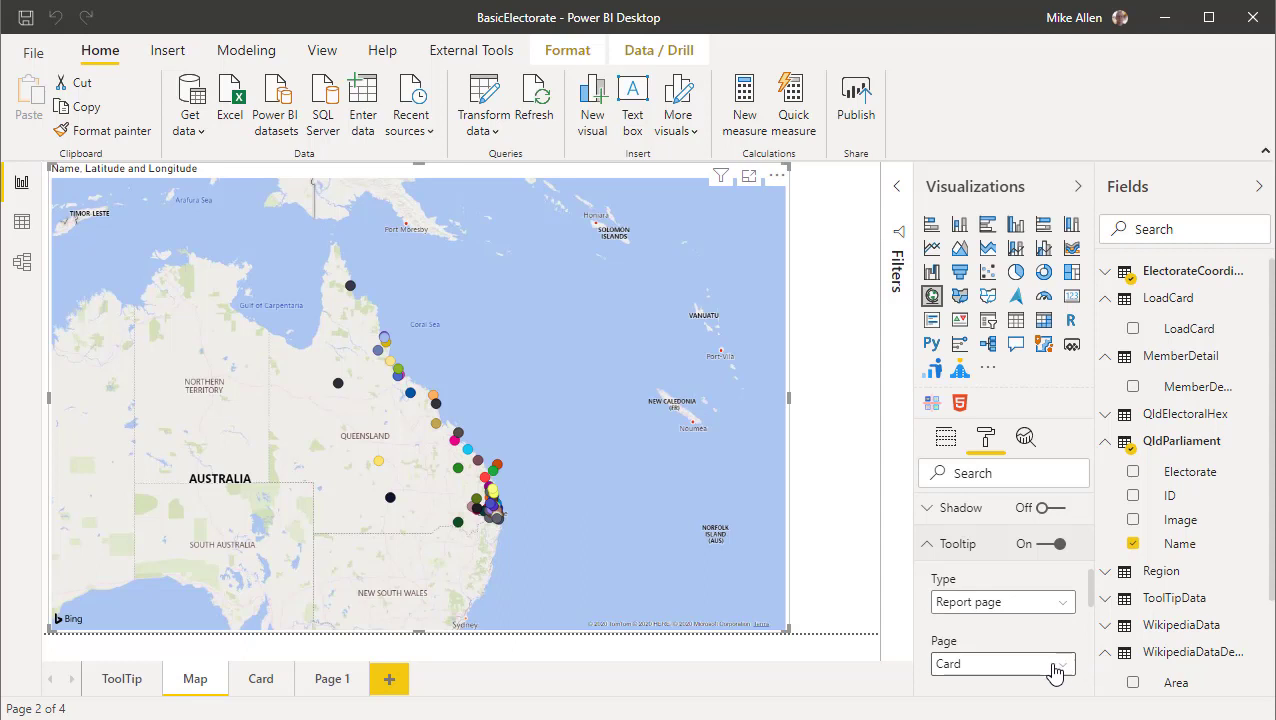
Examine the page size and page background settings of the Card tooltip page.
{"action": "left_click", "coordinate": [262, 680]}
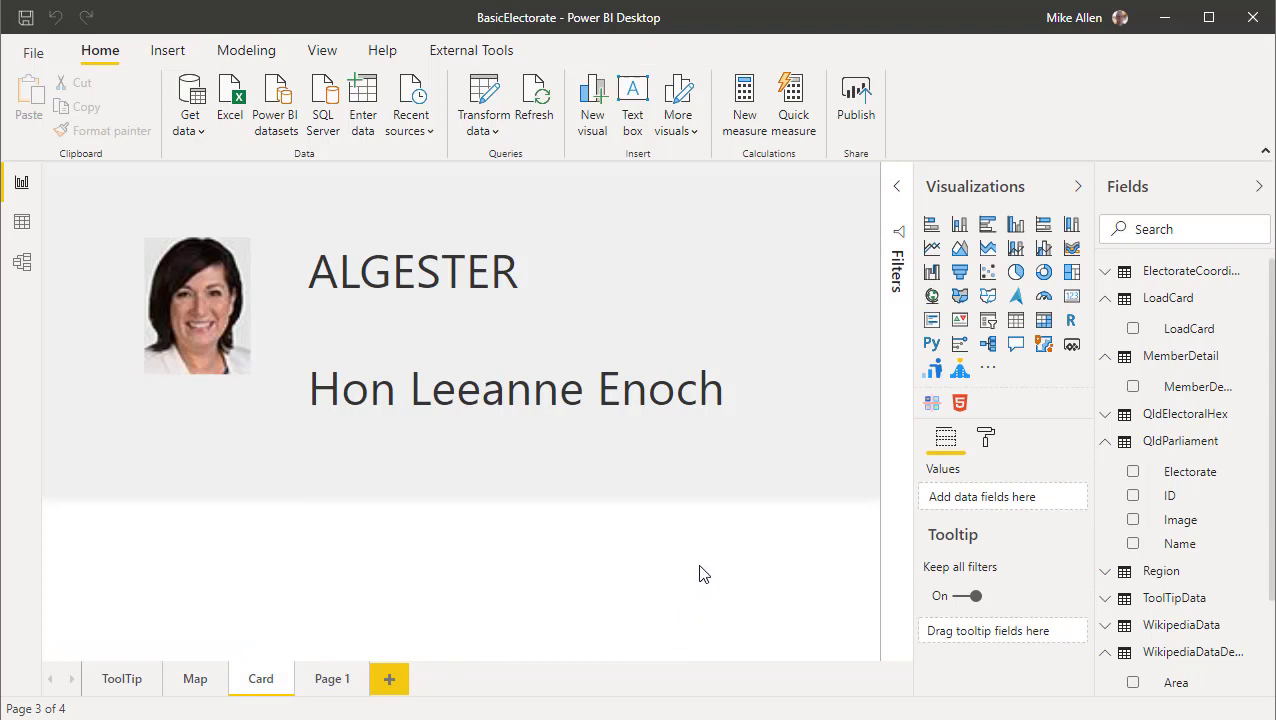
{"action": "mouse_move", "coordinate": [708, 497]}
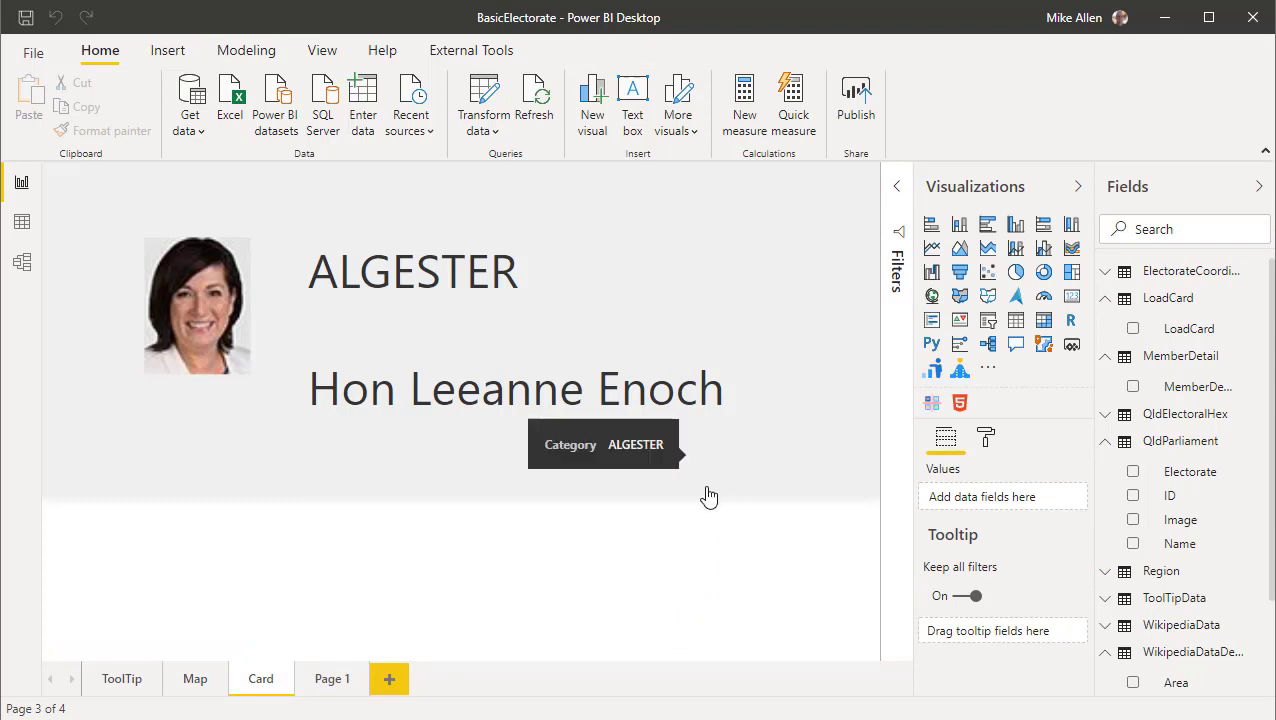
{"action": "left_click", "coordinate": [627, 493]}
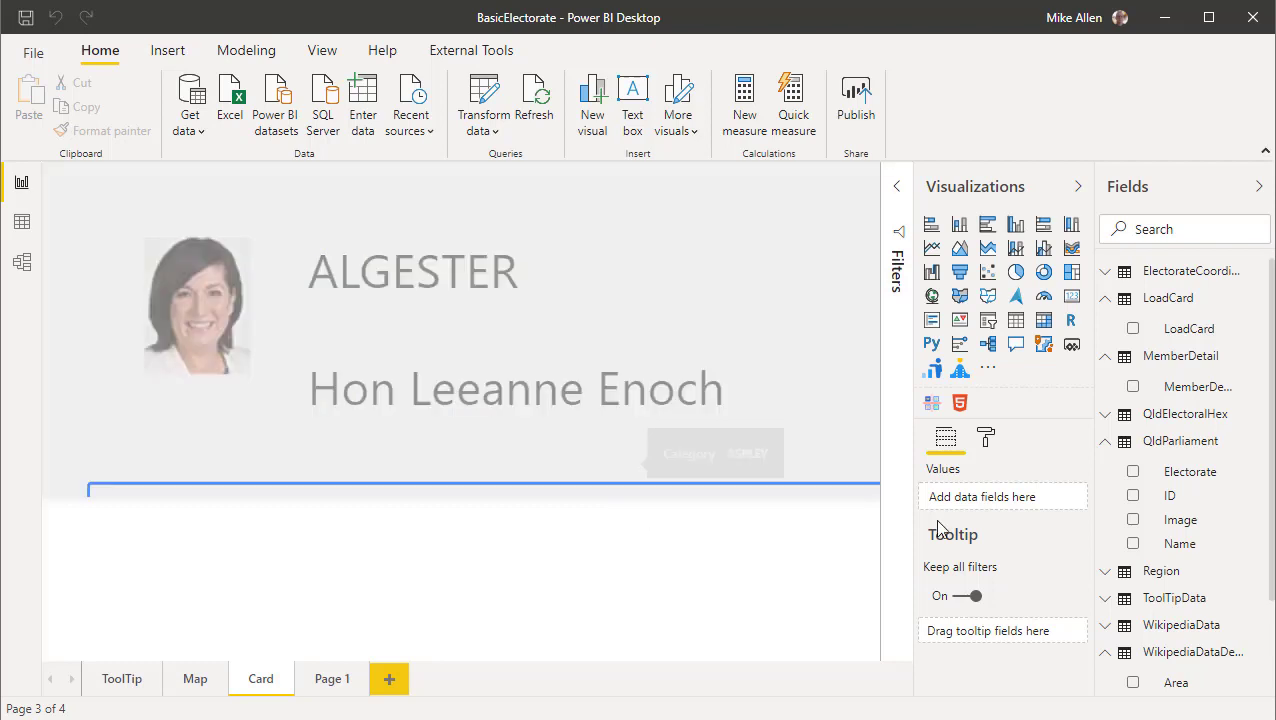
{"action": "left_click", "coordinate": [806, 396]}
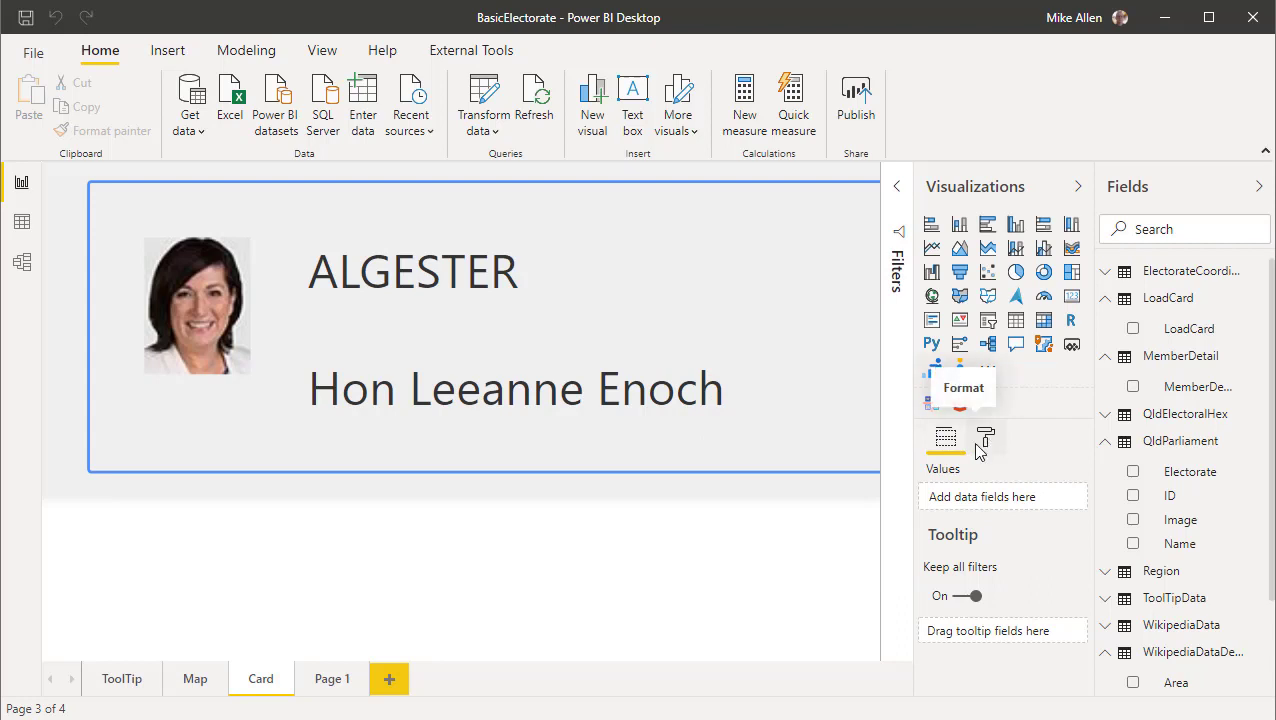
{"action": "left_click", "coordinate": [59, 463]}
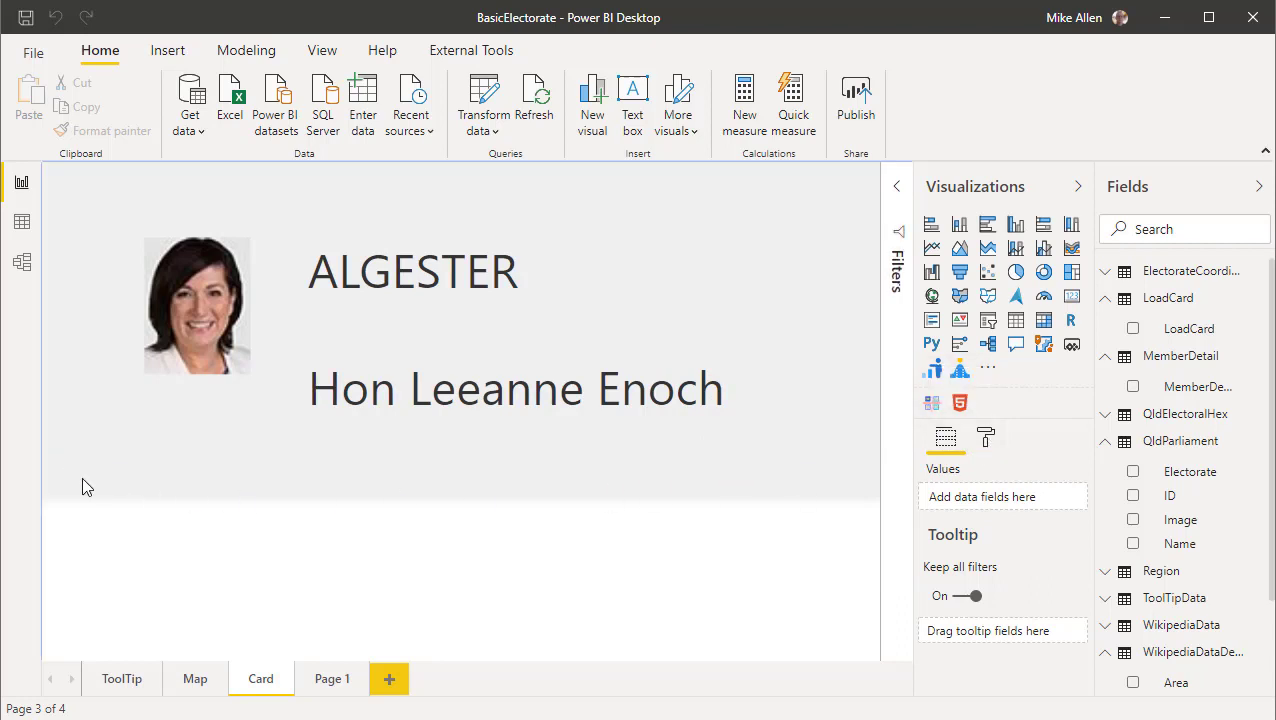
{"action": "left_click", "coordinate": [985, 440]}
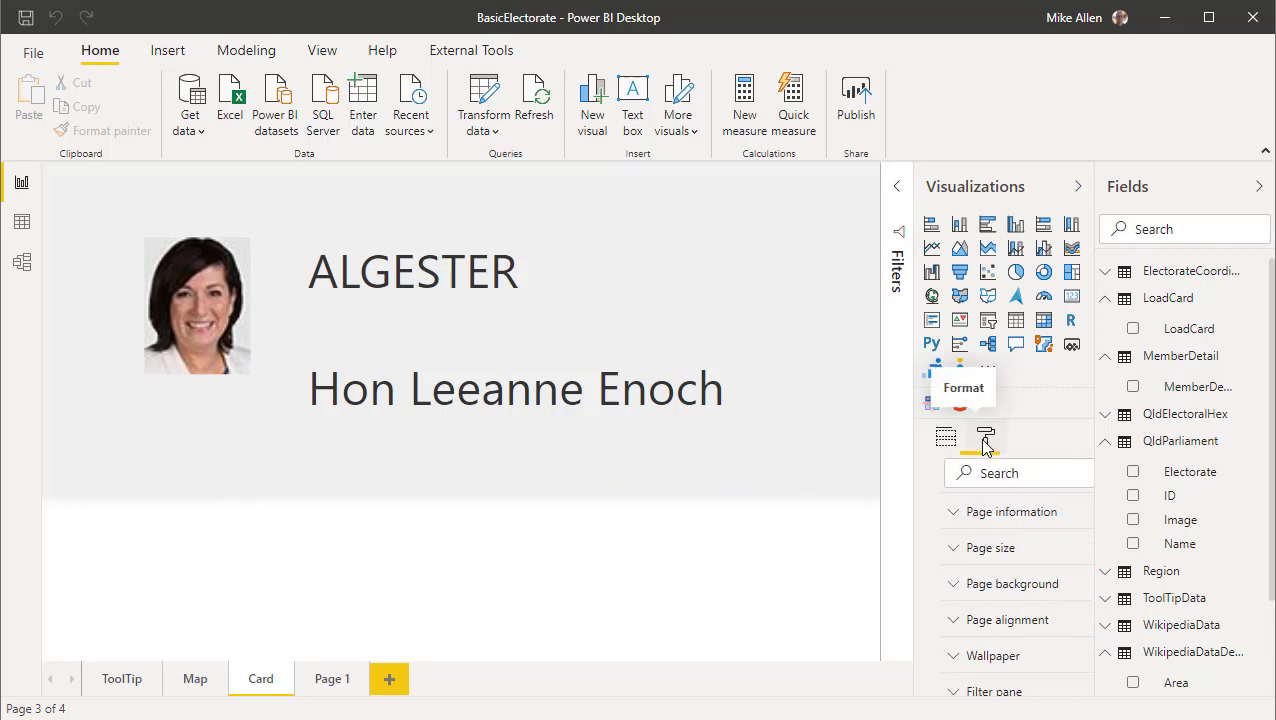
{"action": "left_click", "coordinate": [930, 550]}
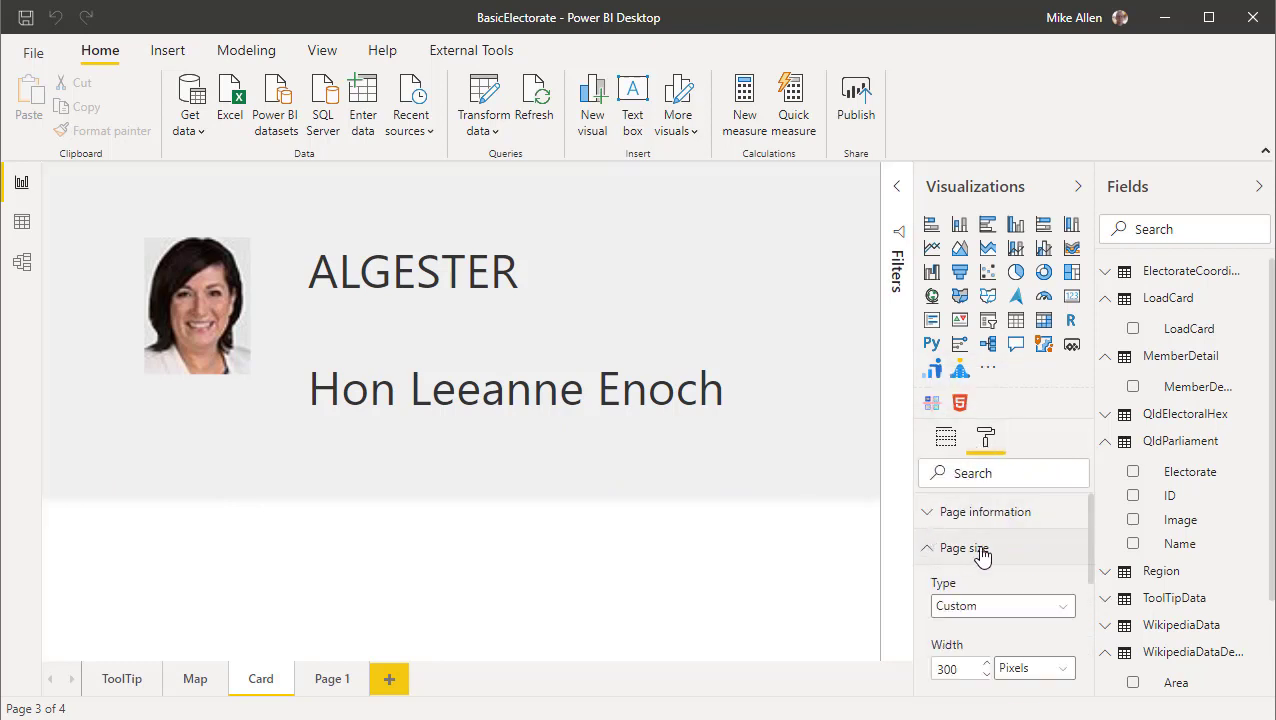
{"action": "left_click_drag", "start_coordinate": [1087, 526], "coordinate": [1068, 632]}
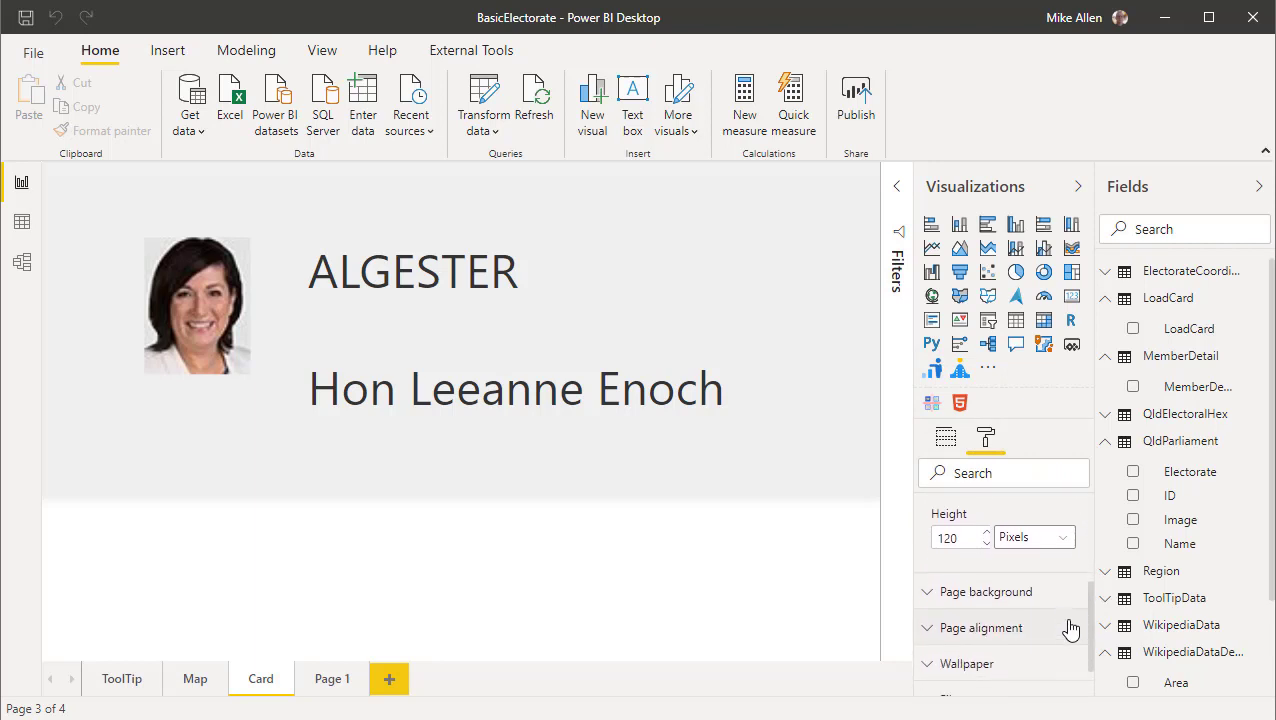
{"action": "left_click", "coordinate": [928, 584]}
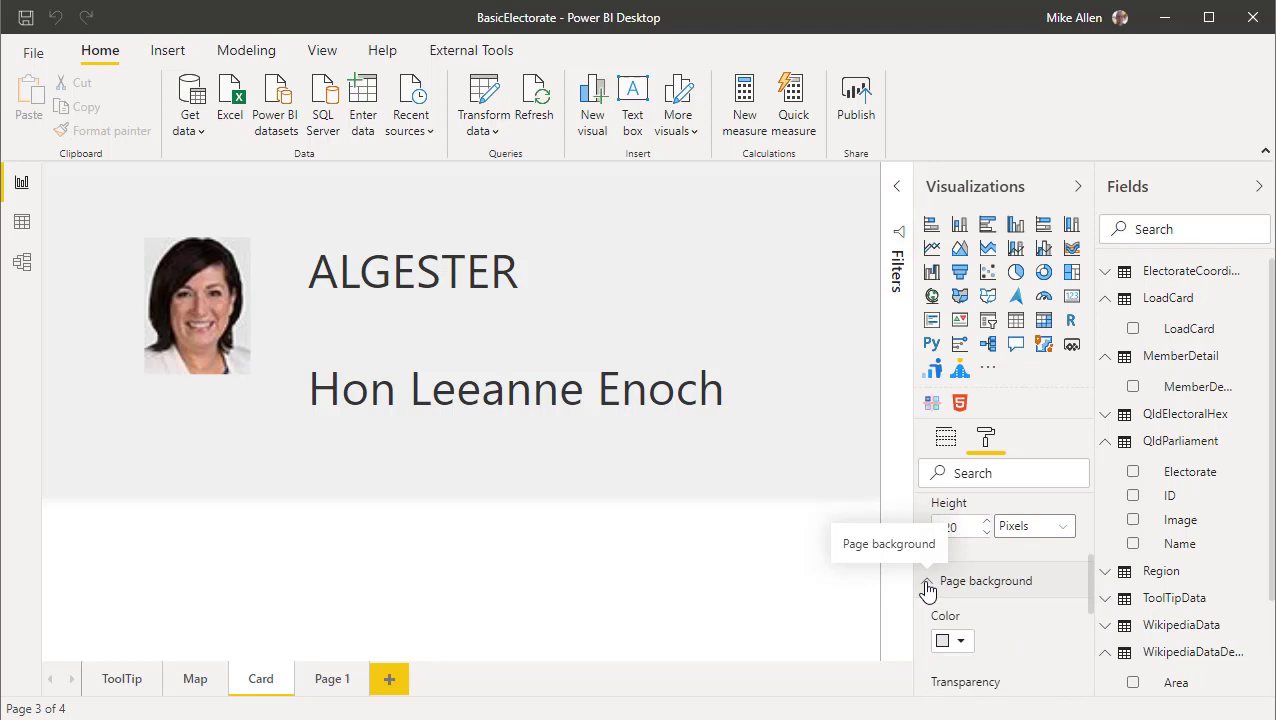
{"action": "mouse_move", "coordinate": [1091, 592]}
{"action": "left_mouse_down"}
{"action": "mouse_move", "coordinate": [1093, 622]}
{"action": "mouse_move", "coordinate": [1094, 573]}
{"action": "left_mouse_up"}
{"action": "left_click", "coordinate": [931, 596]}
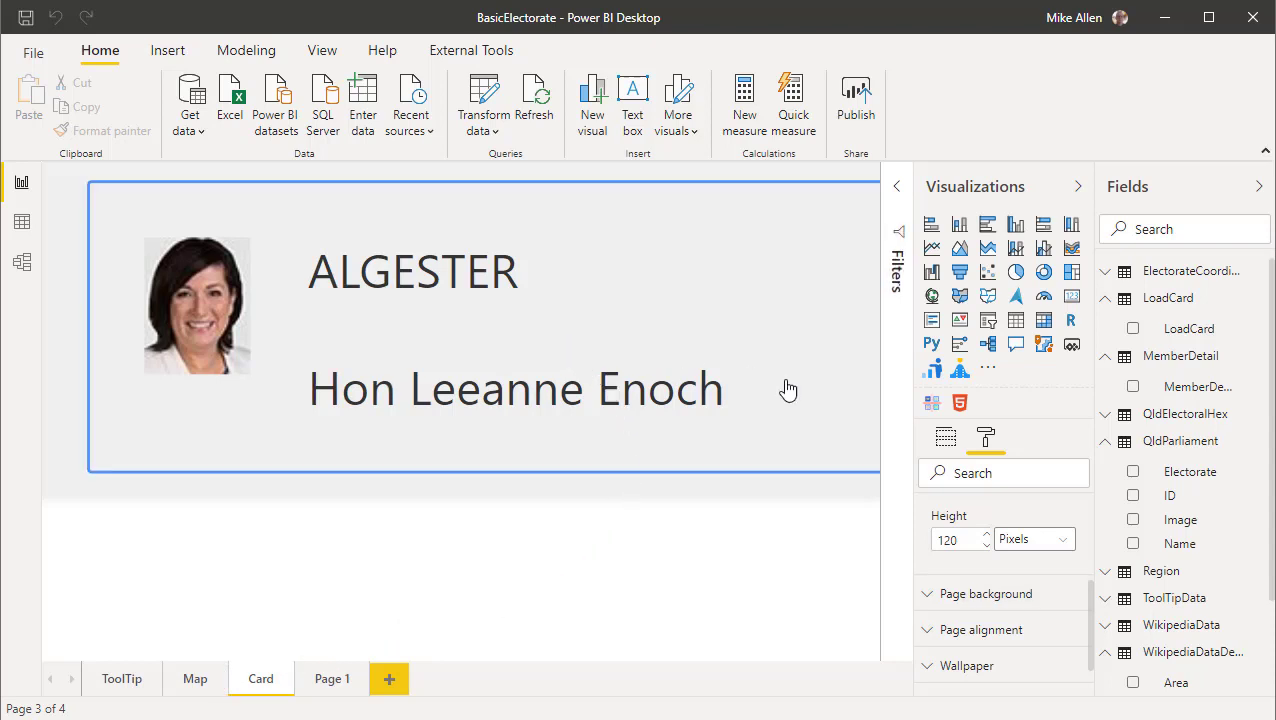
Examine the Card page's adaptive card visual, including its data fields and Category Settings.
{"action": "left_click", "coordinate": [947, 444]}
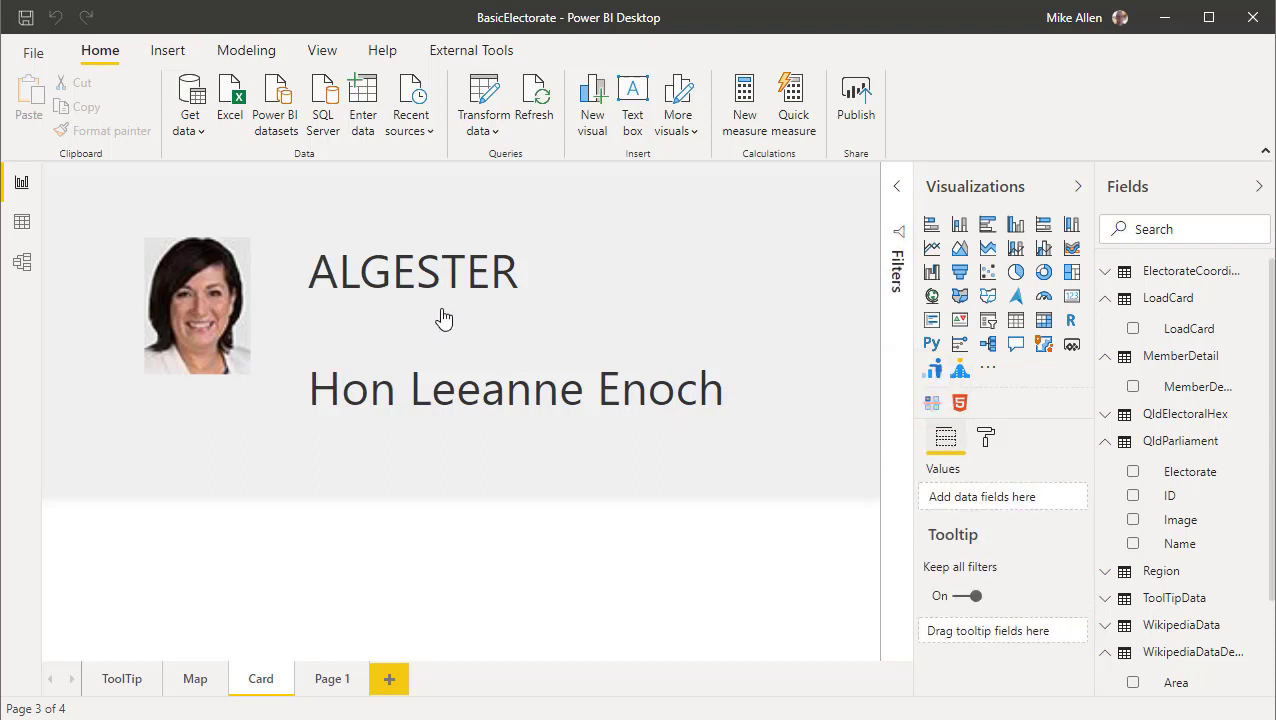
{"action": "mouse_move", "coordinate": [440, 316]}
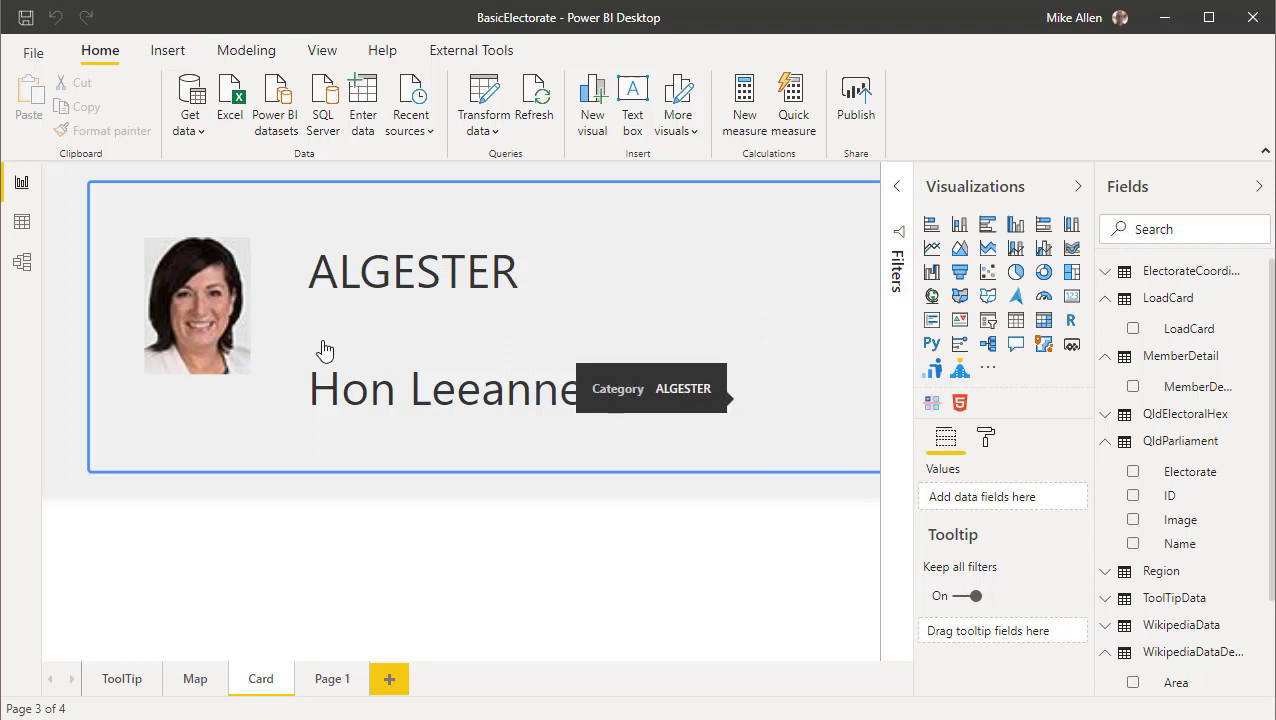
{"action": "left_click", "coordinate": [70, 206]}
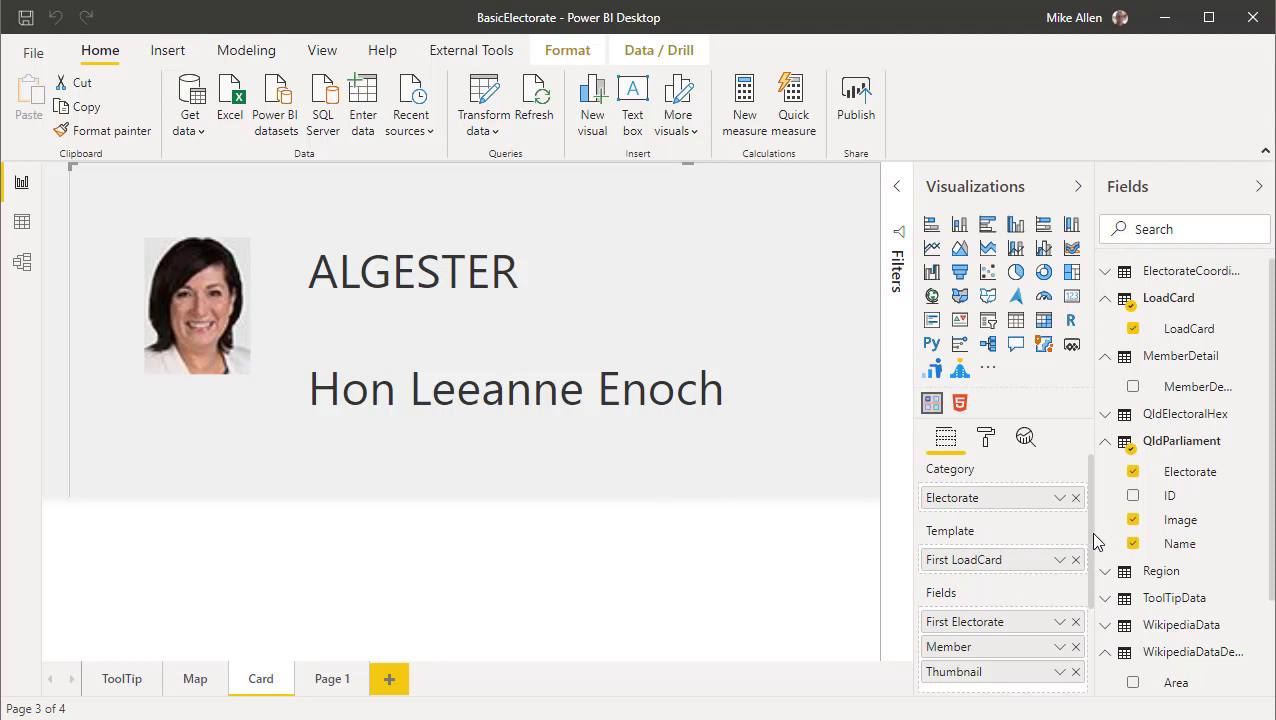
{"action": "left_click_drag", "start_coordinate": [1090, 531], "coordinate": [1093, 572]}
{"action": "left_click", "coordinate": [991, 441]}
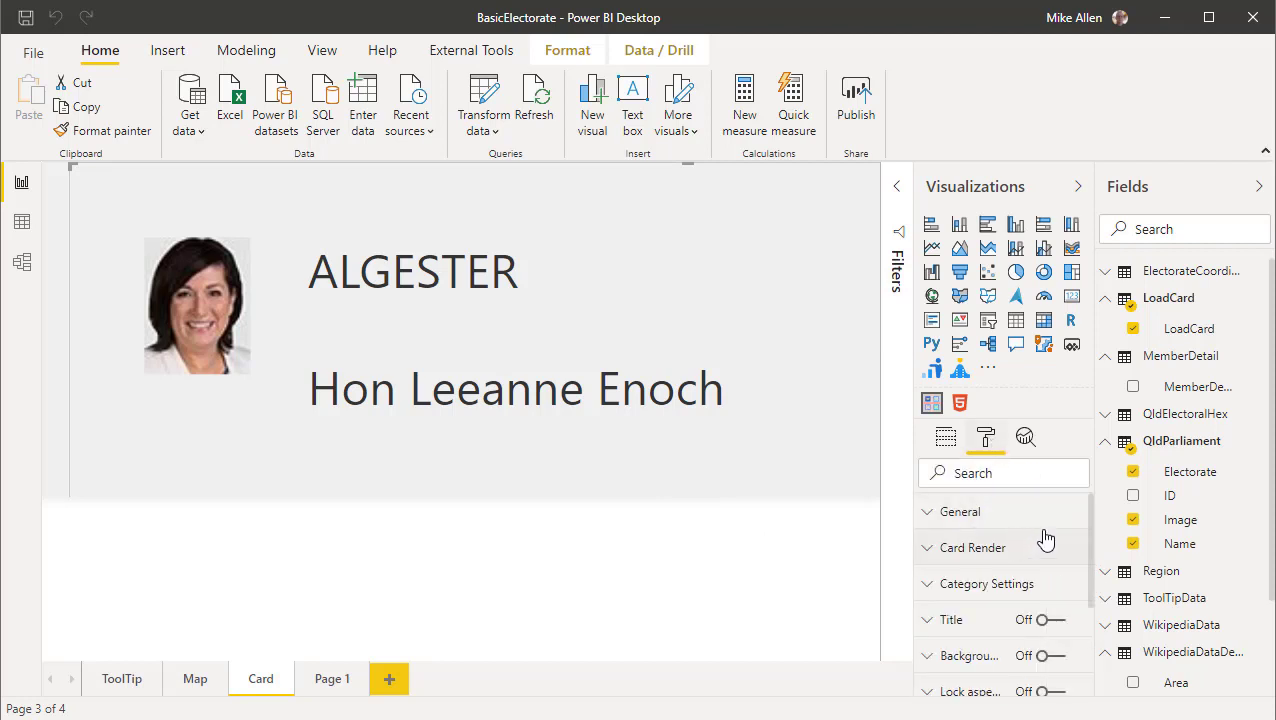
{"action": "scroll", "coordinate": [1045, 537], "scroll_direction": "down", "scroll_amount": 2}
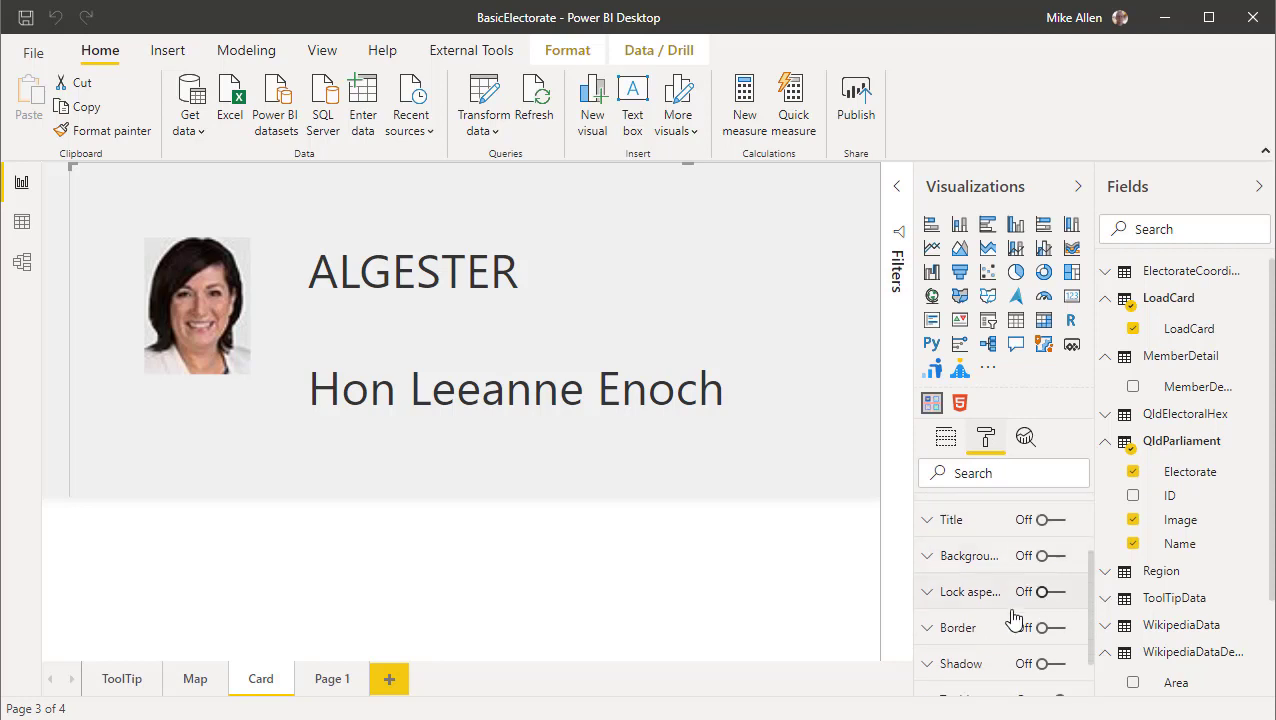
{"action": "scroll", "coordinate": [1013, 593], "scroll_direction": "up", "scroll_amount": 2}
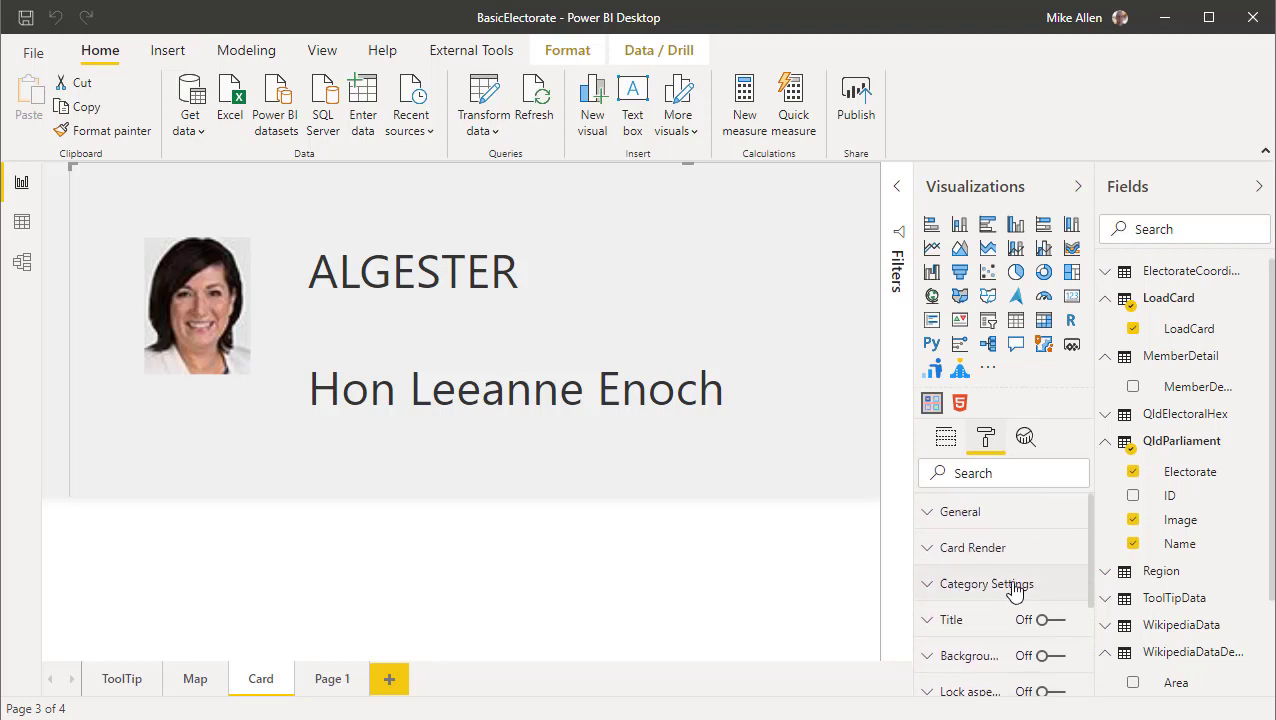
{"action": "left_click", "coordinate": [936, 586]}
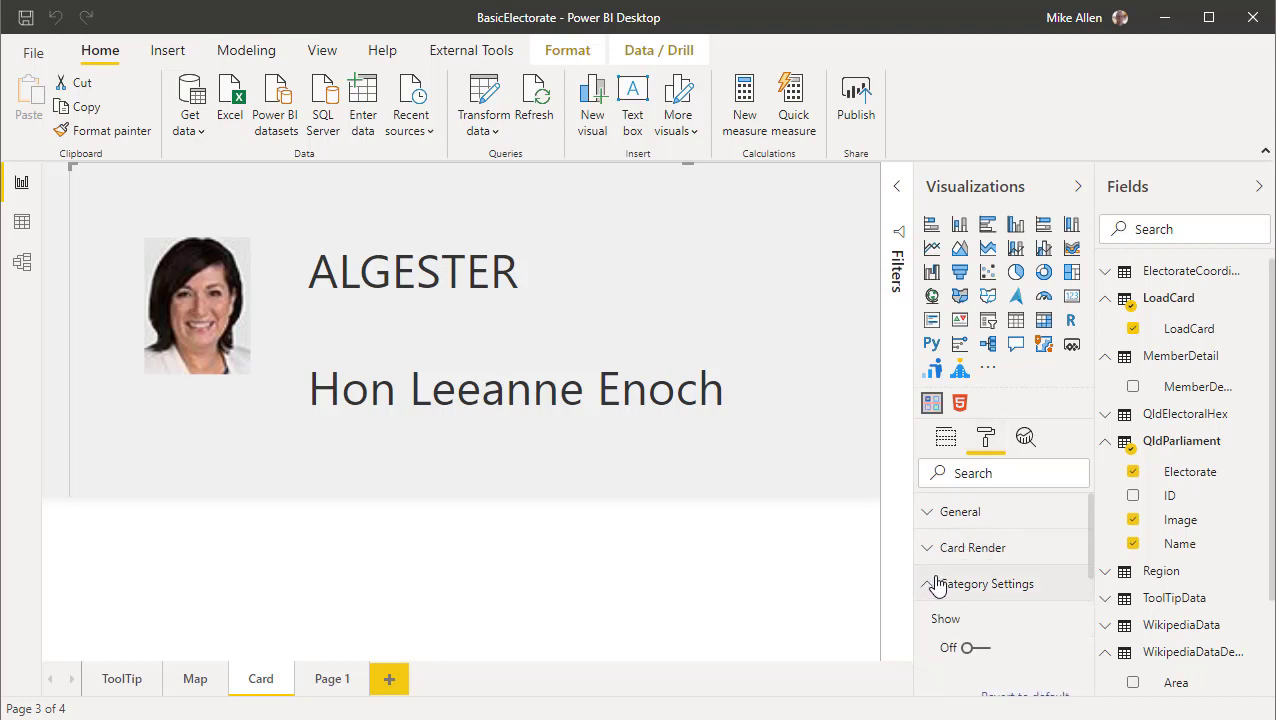
{"action": "left_click", "coordinate": [934, 585]}
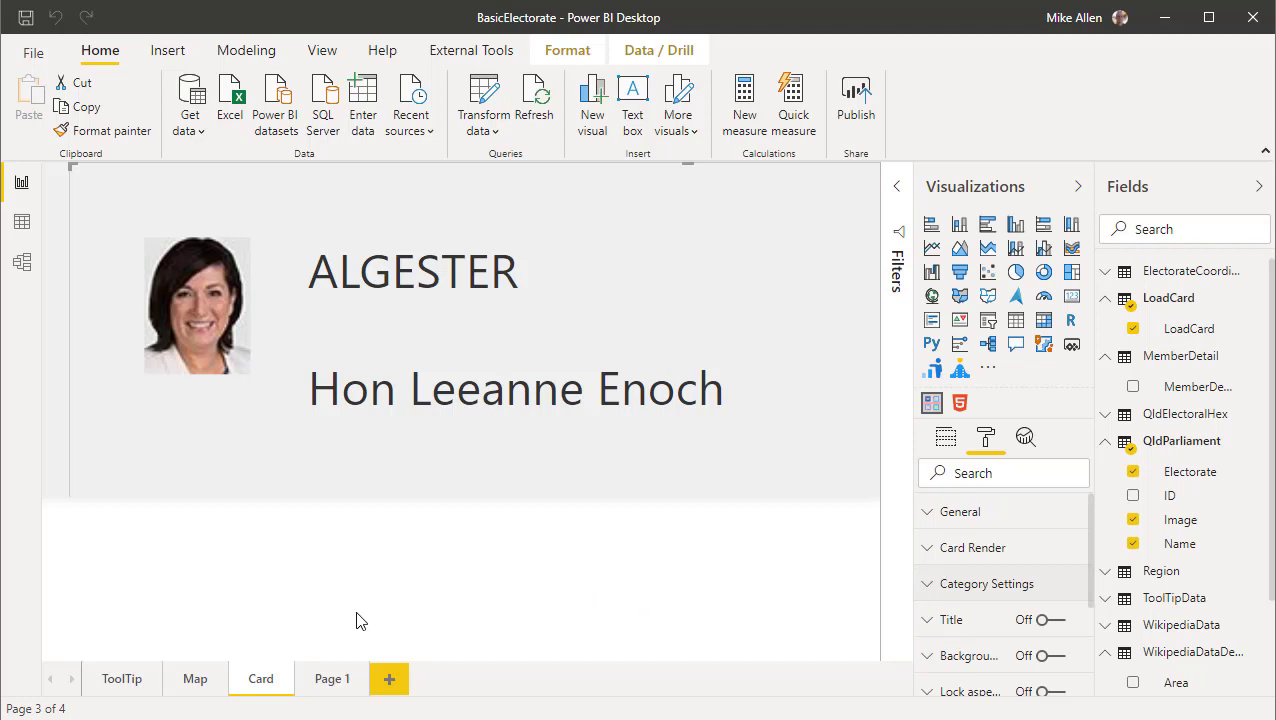
Return to the Map page and preview the card tooltip on a data point along the Queensland coast.
{"action": "left_click", "coordinate": [197, 679]}
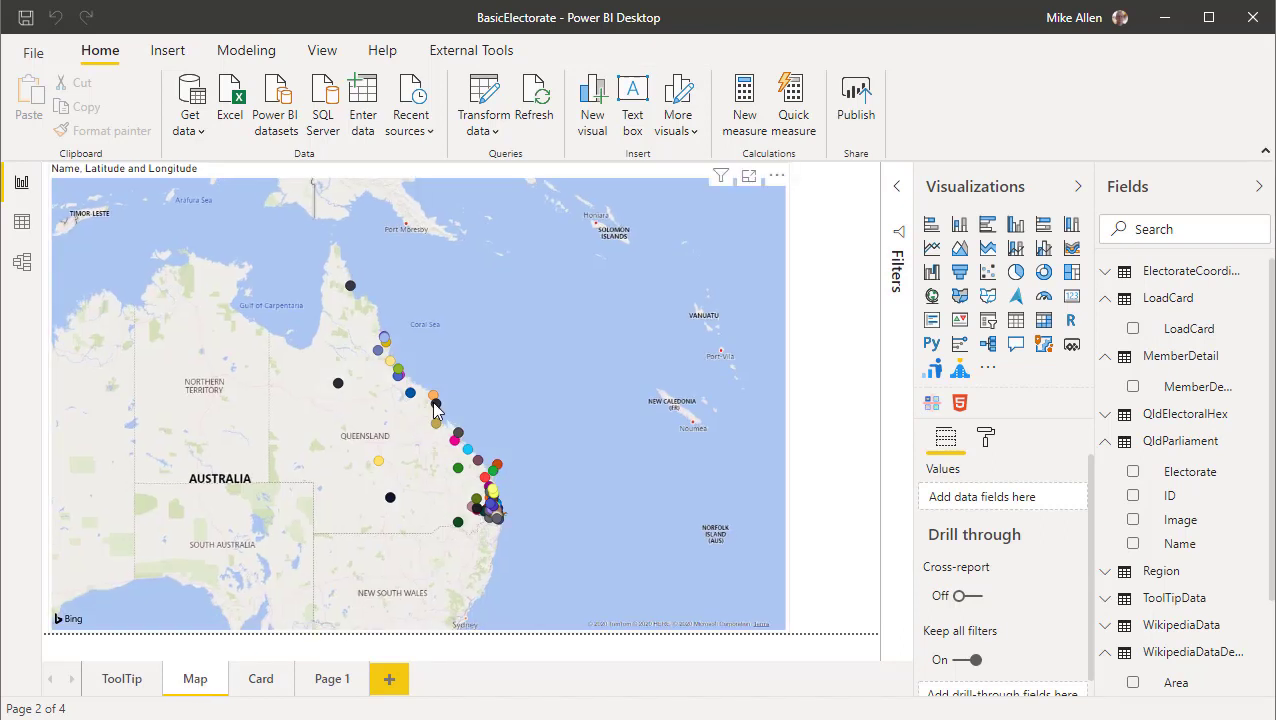
{"action": "mouse_move", "coordinate": [438, 410]}
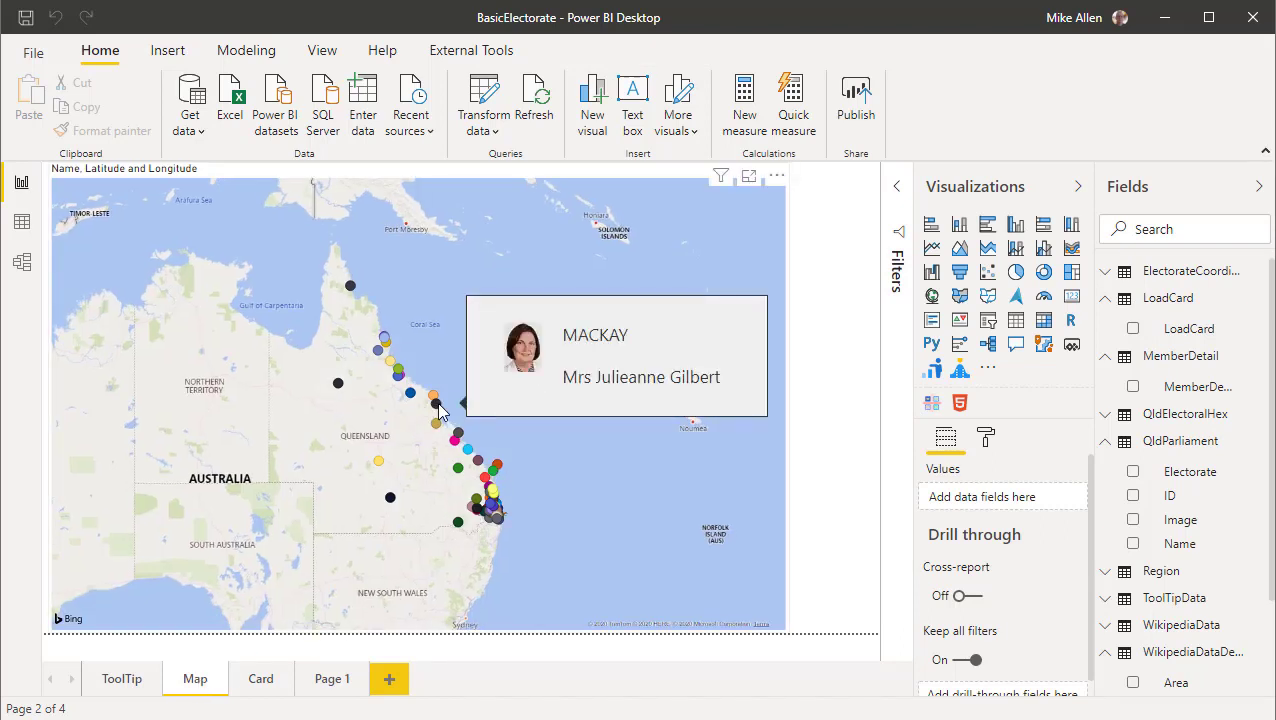